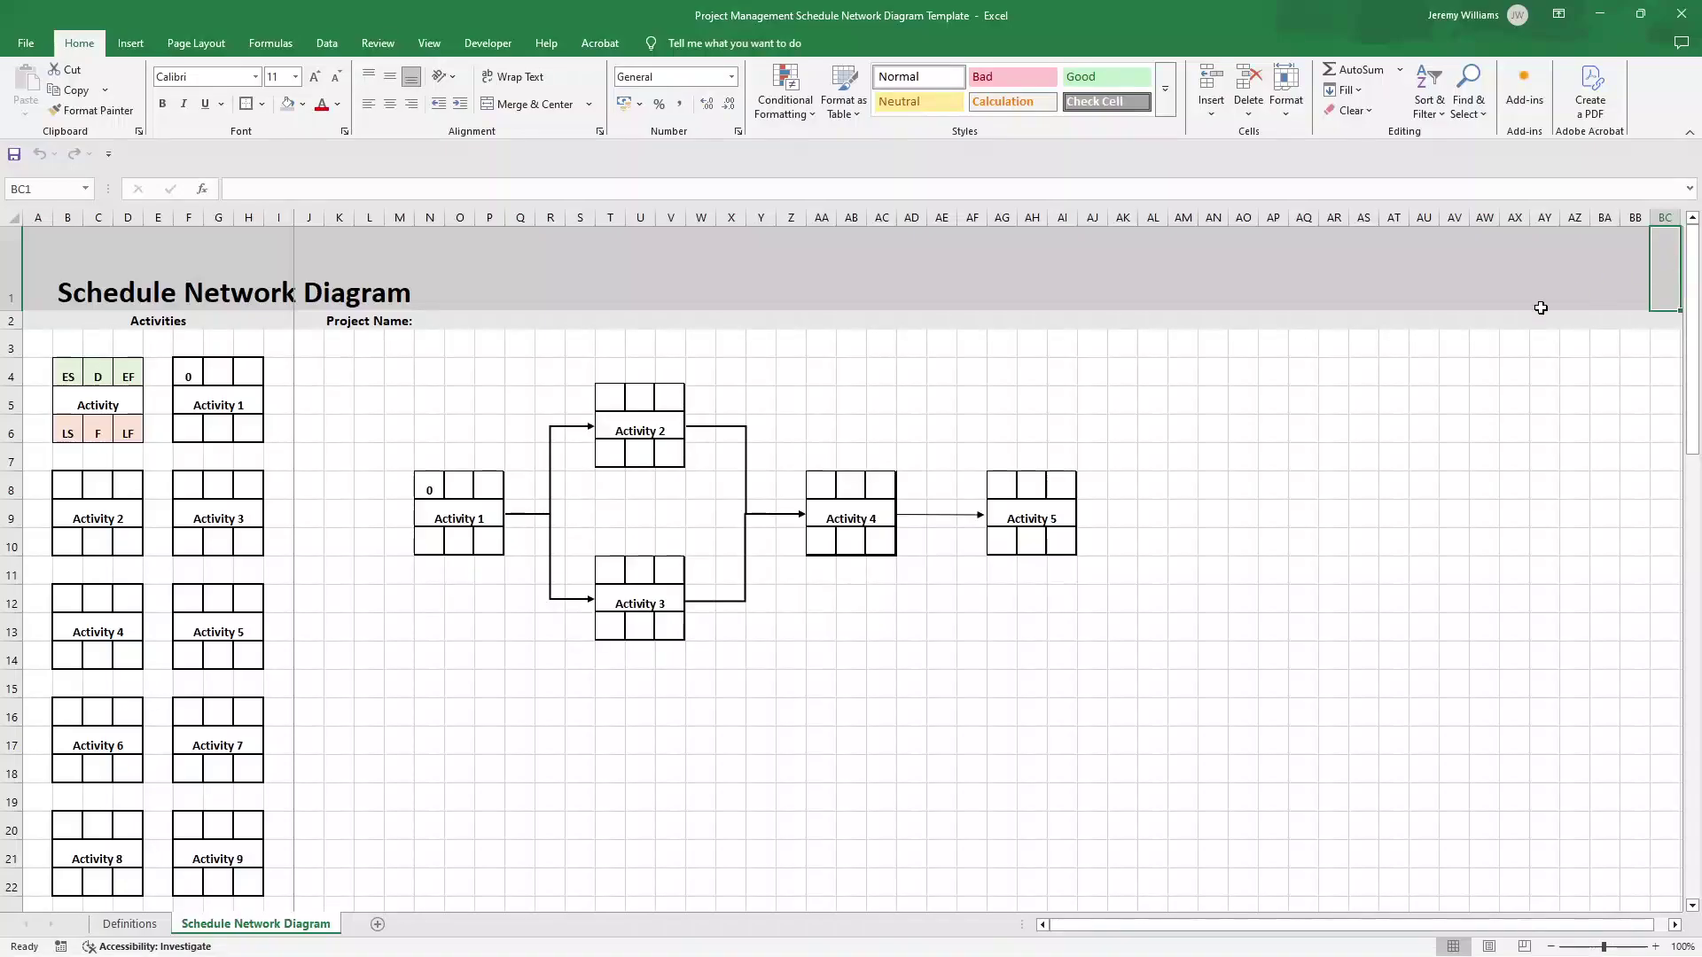
- On the Definitions sheet, select the detailed and abbreviated activity node legends and the term definitions
{"action": "left_click", "coordinate": [131, 924]}
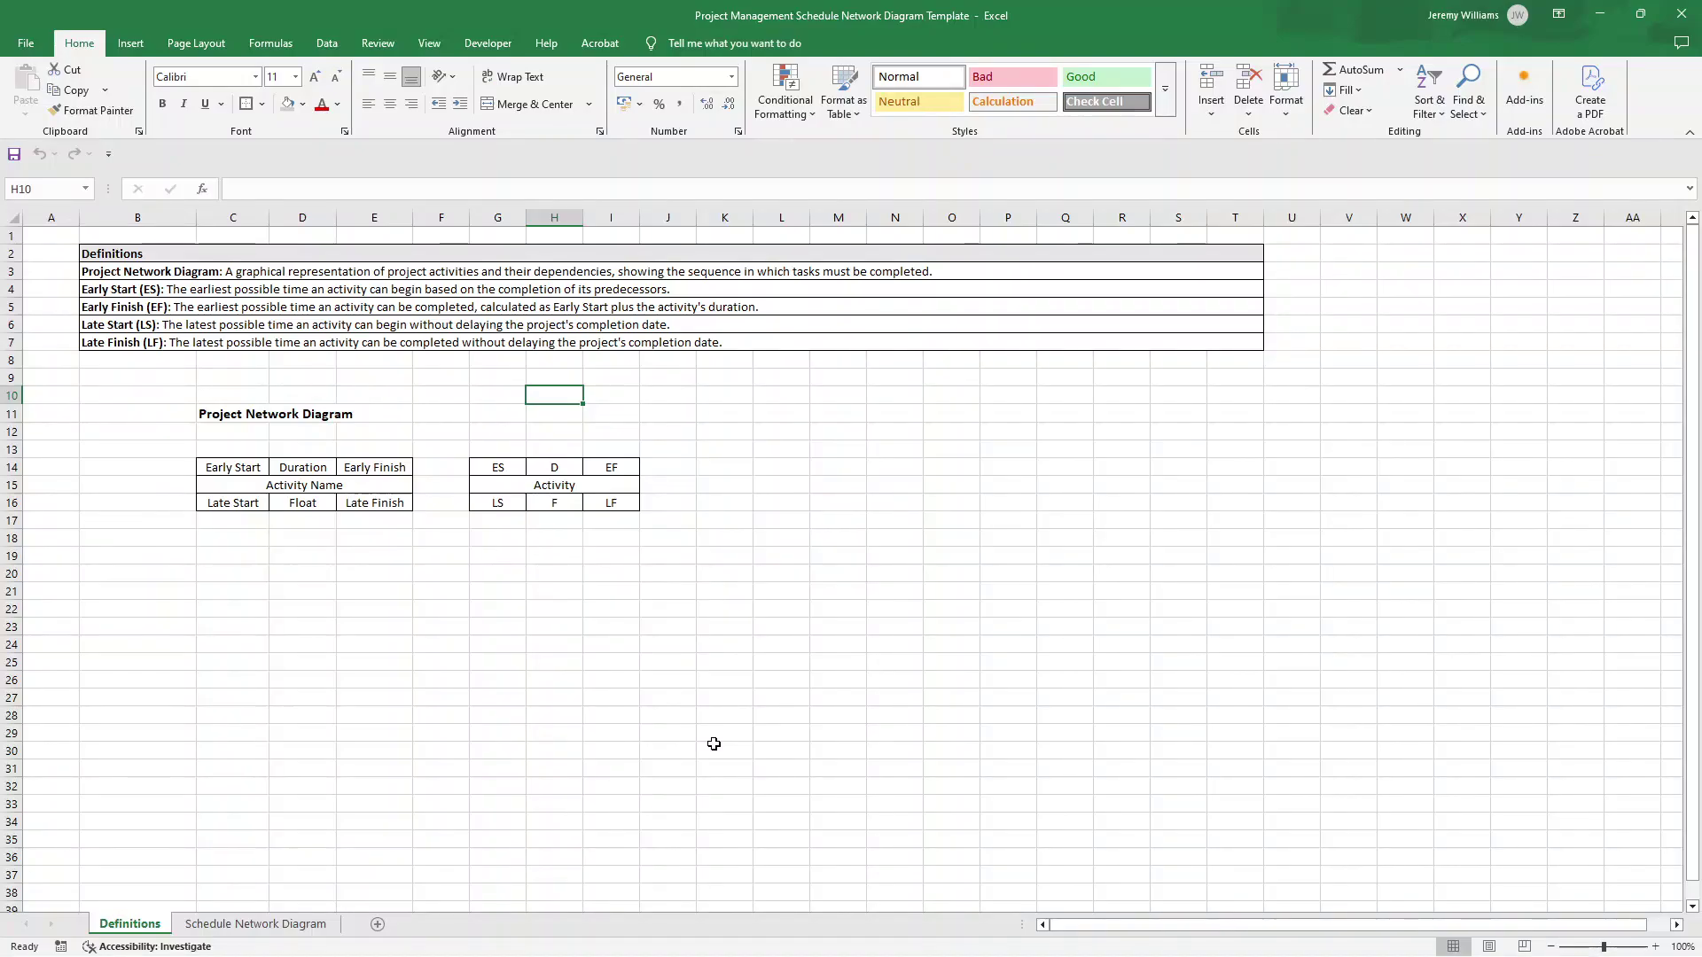
{"action": "left_click_drag", "start_coordinate": [238, 467], "coordinate": [378, 504]}
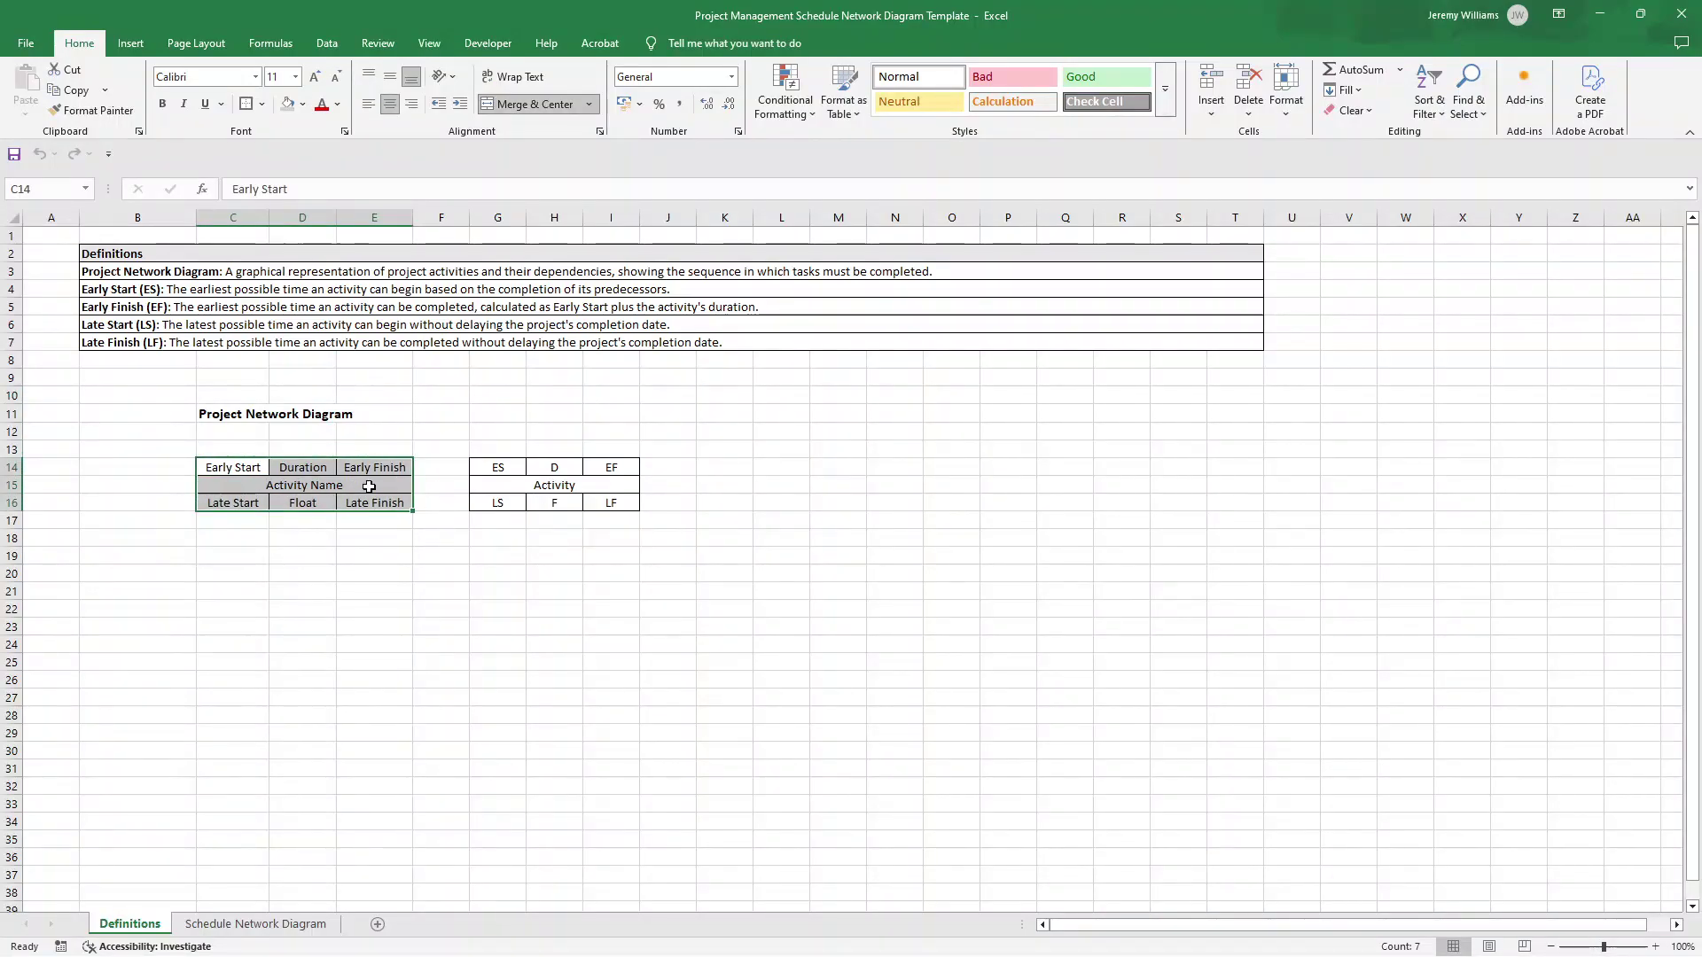
{"action": "left_click", "coordinate": [497, 467]}
{"action": "left_click", "coordinate": [554, 467]}
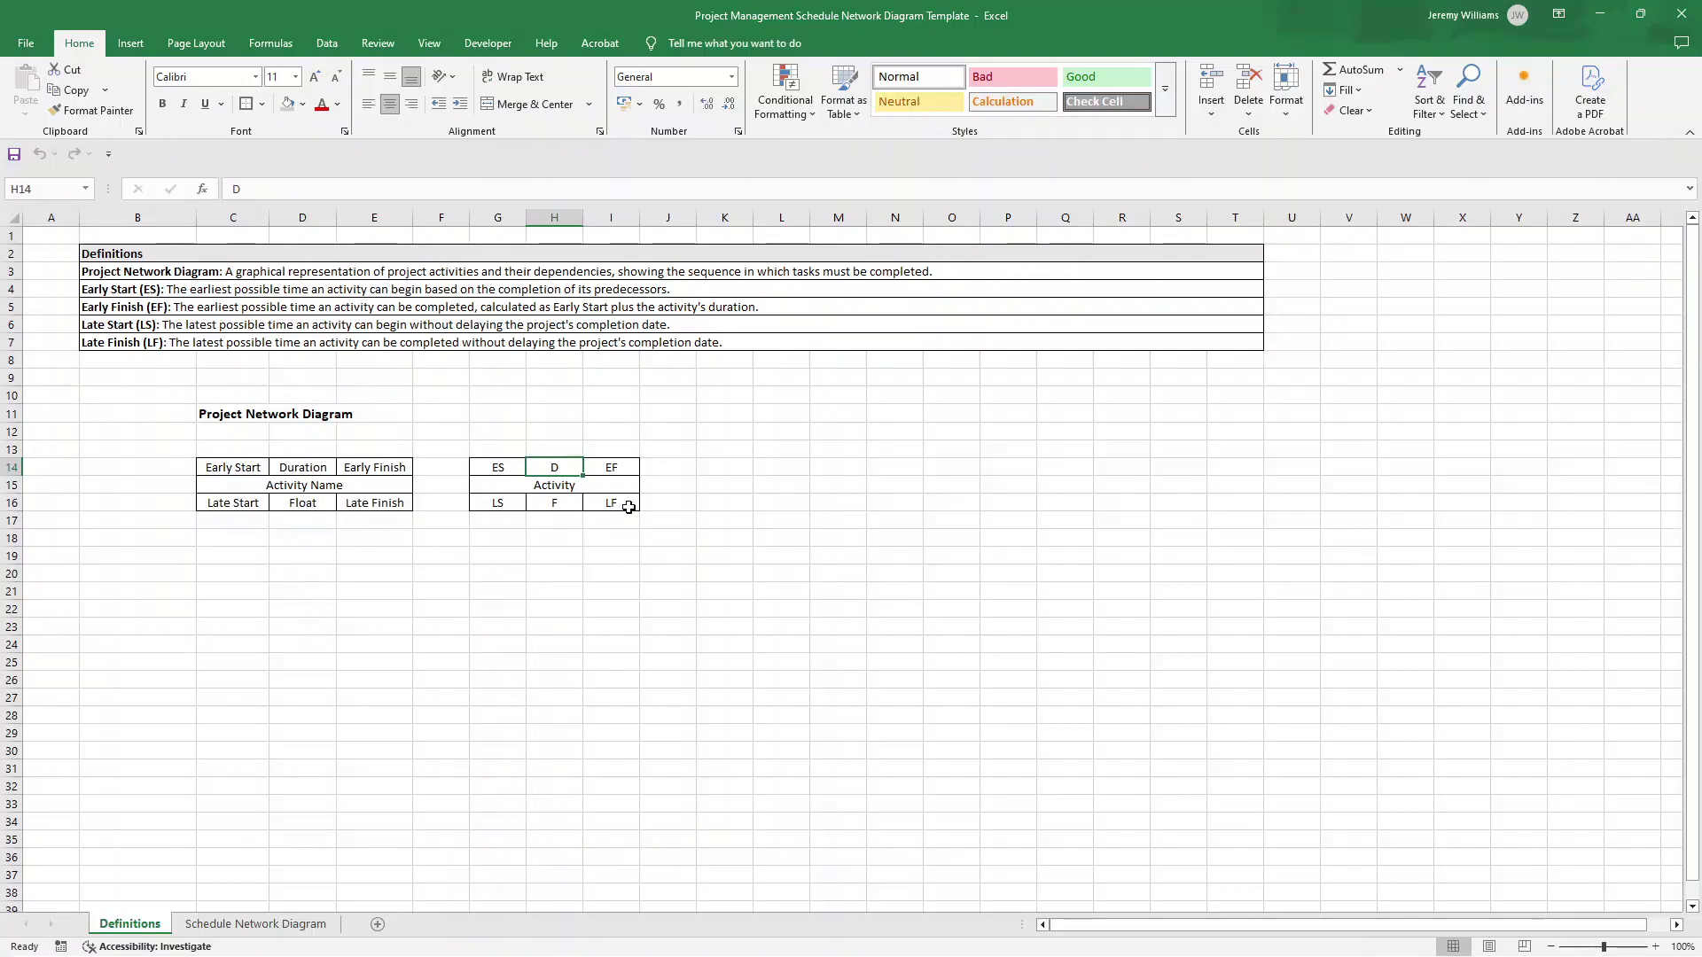
{"action": "left_click_drag", "start_coordinate": [257, 271], "coordinate": [172, 353]}
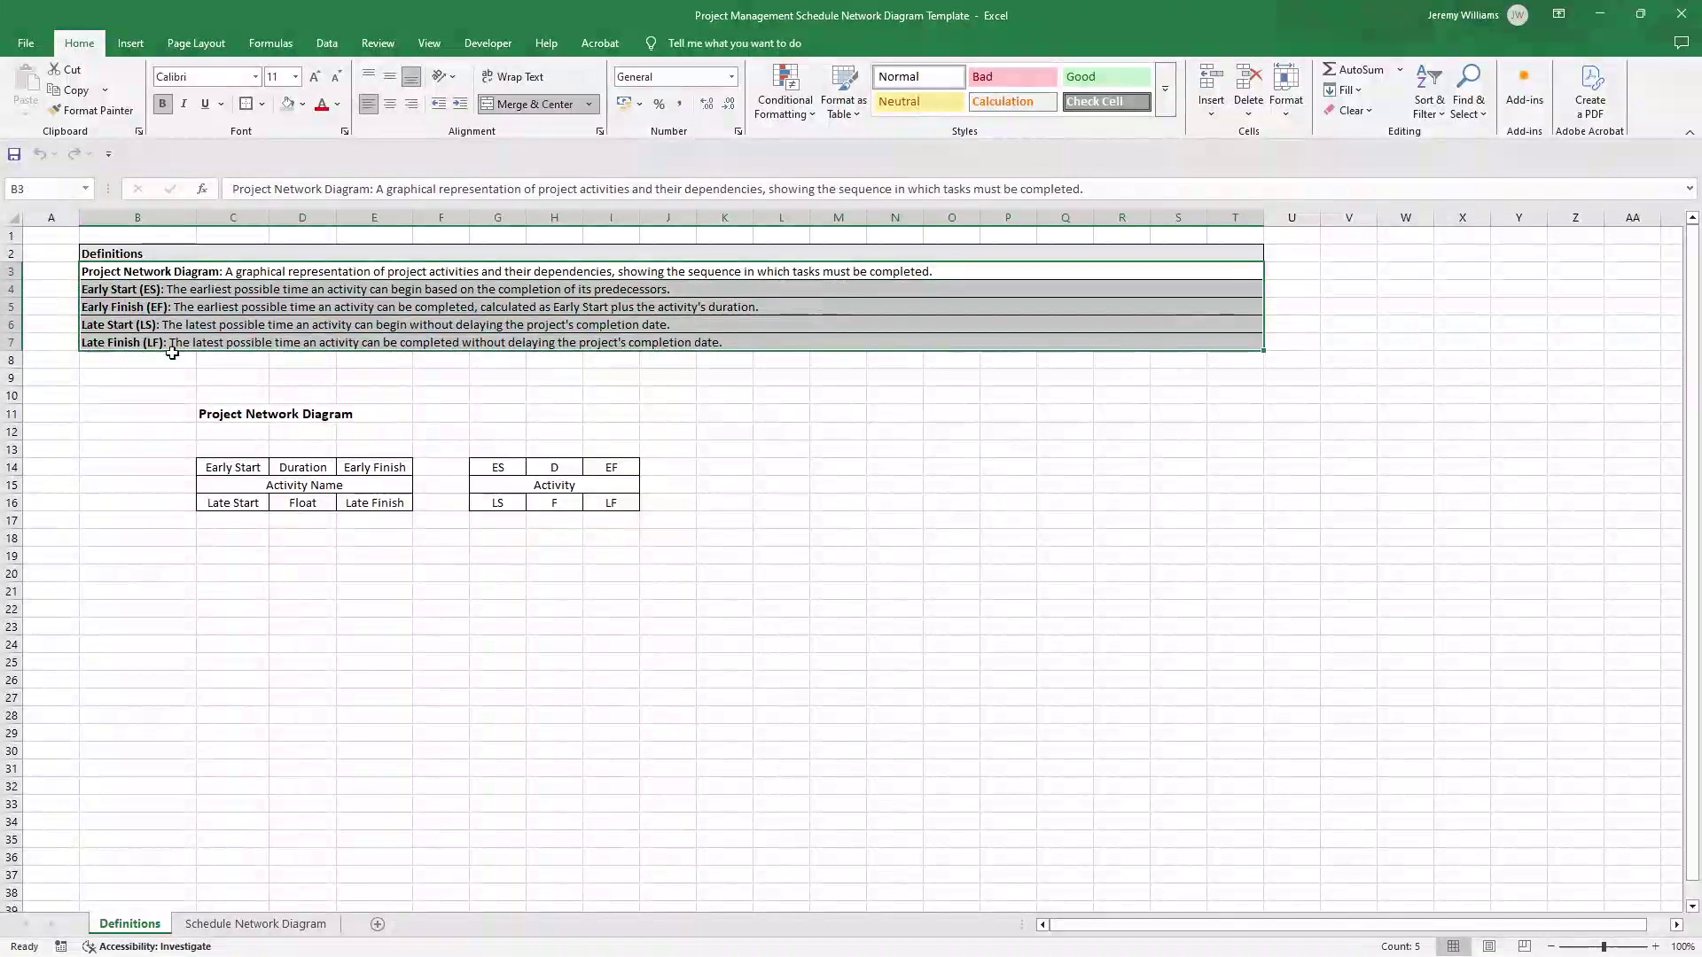
{"action": "left_click", "coordinate": [775, 490]}
- Add a new blank worksheet and name it How To
{"action": "left_click", "coordinate": [266, 923]}
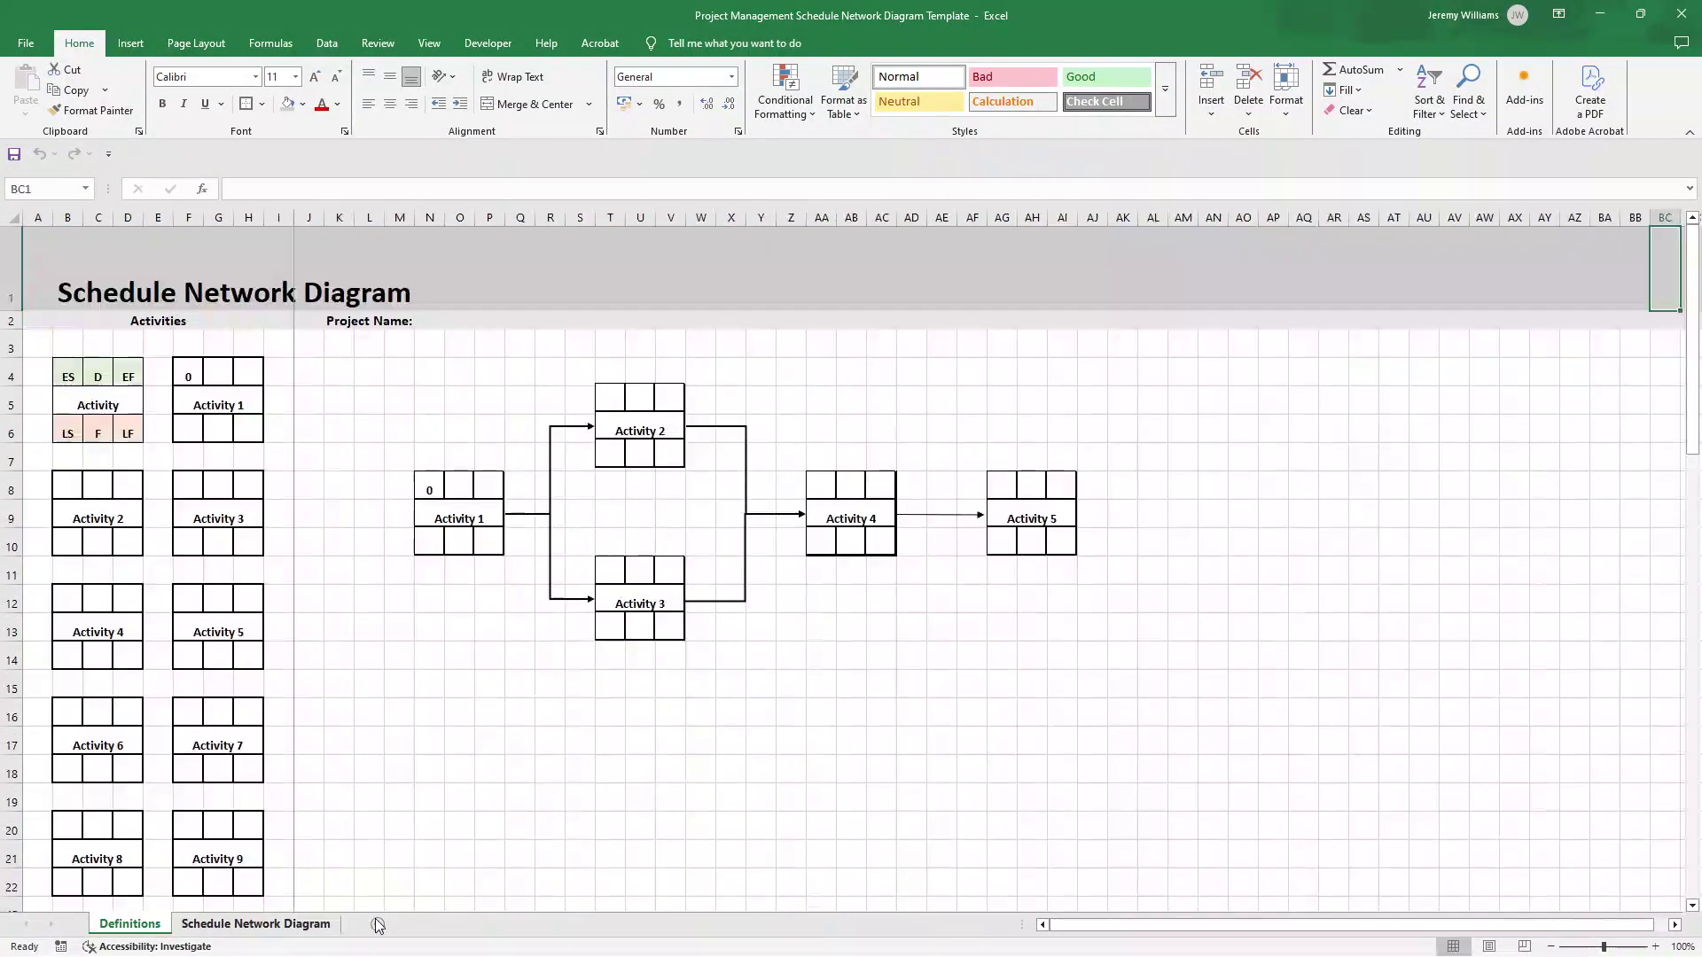
{"action": "left_click", "coordinate": [378, 924]}
{"action": "key", "text": "ctrl+Page_Up"}
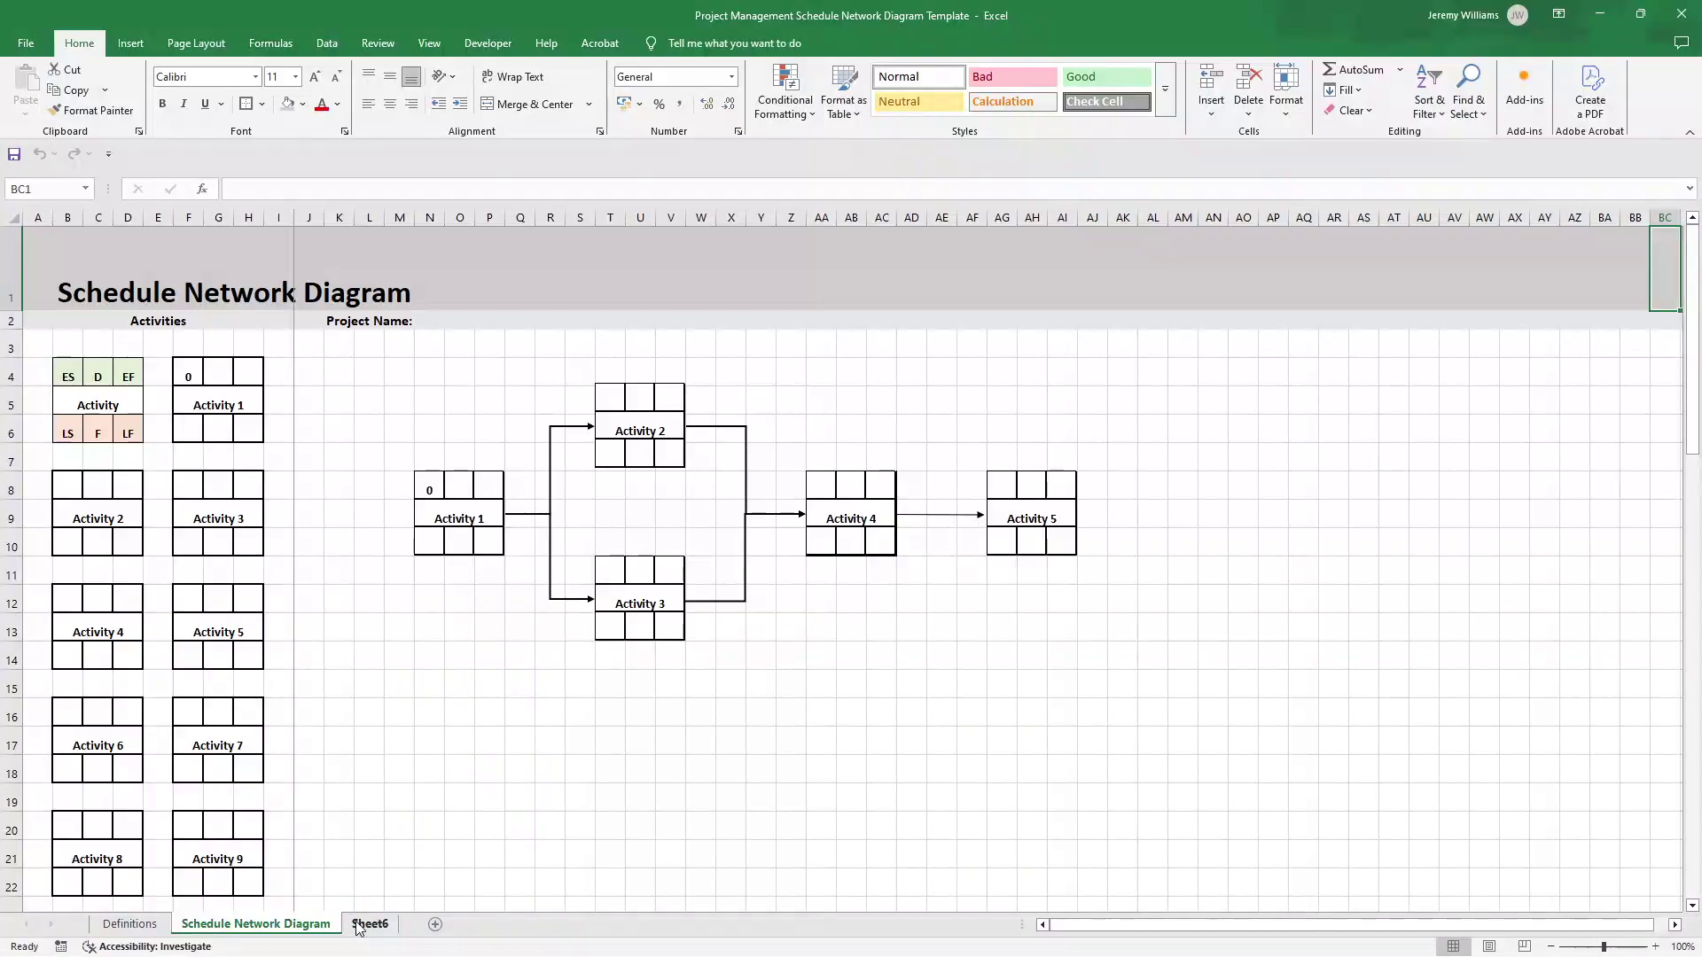
{"action": "double_click", "coordinate": [364, 924]}
{"action": "type", "text": "New"}
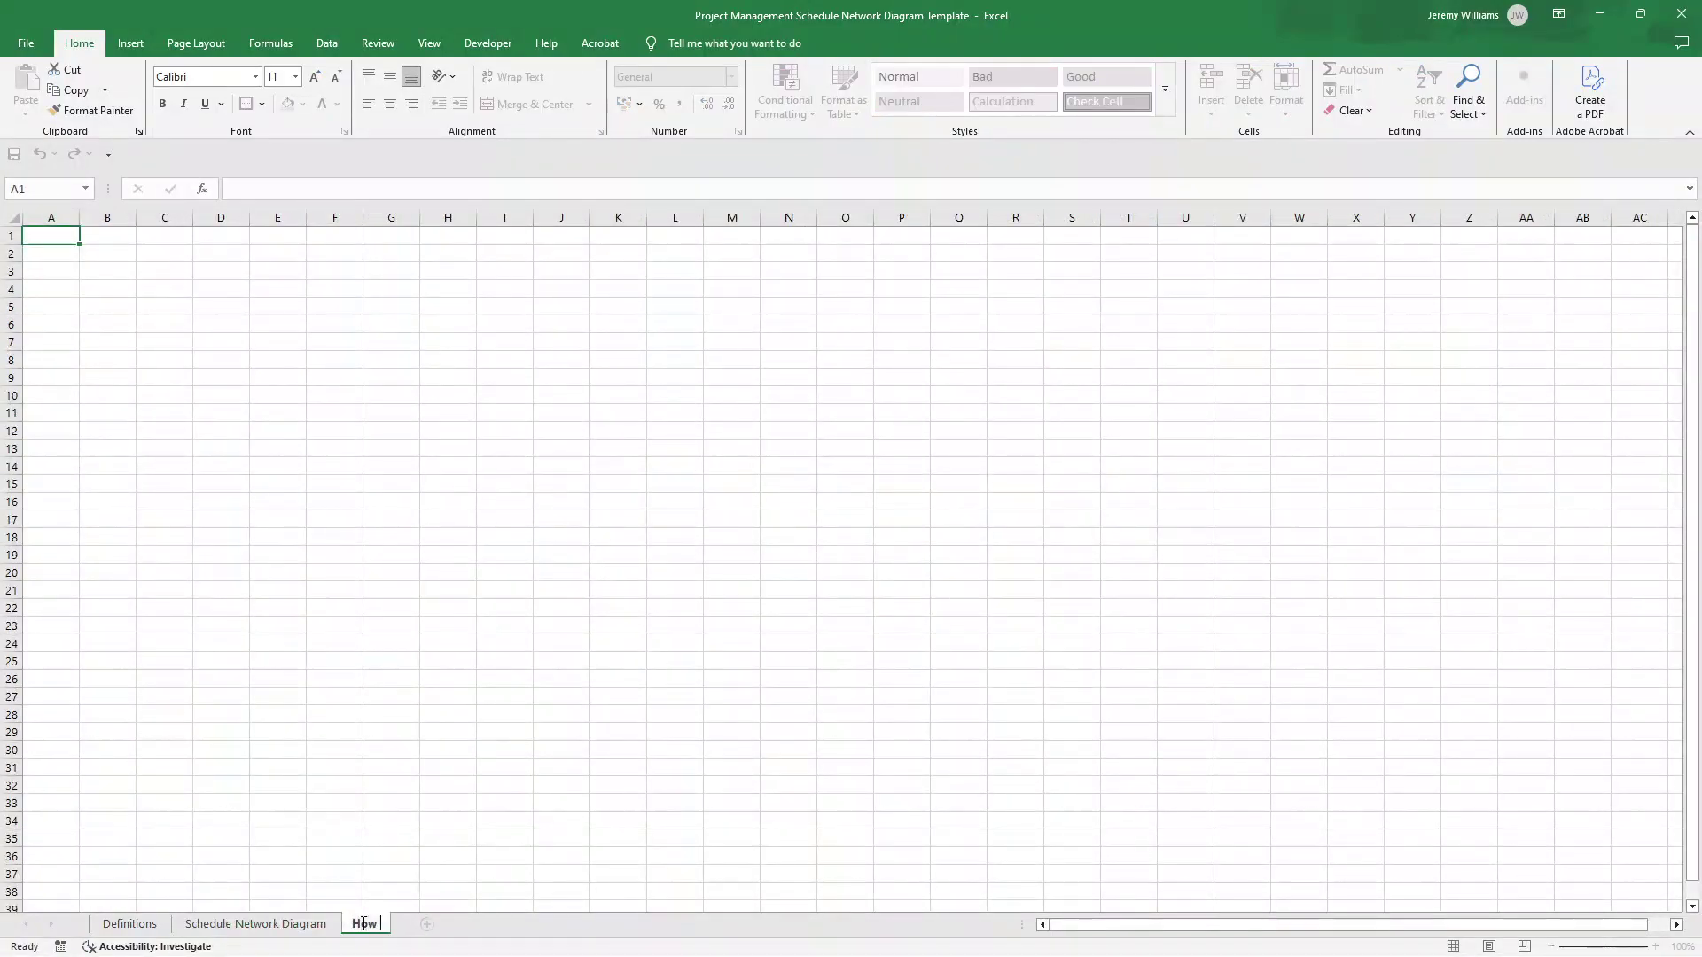
{"action": "type", "text": " To"}
{"action": "key", "text": "Return"}
- Enter the title 'Schedule Network Diagram' in cell B1
{"action": "left_click", "coordinate": [96, 239]}
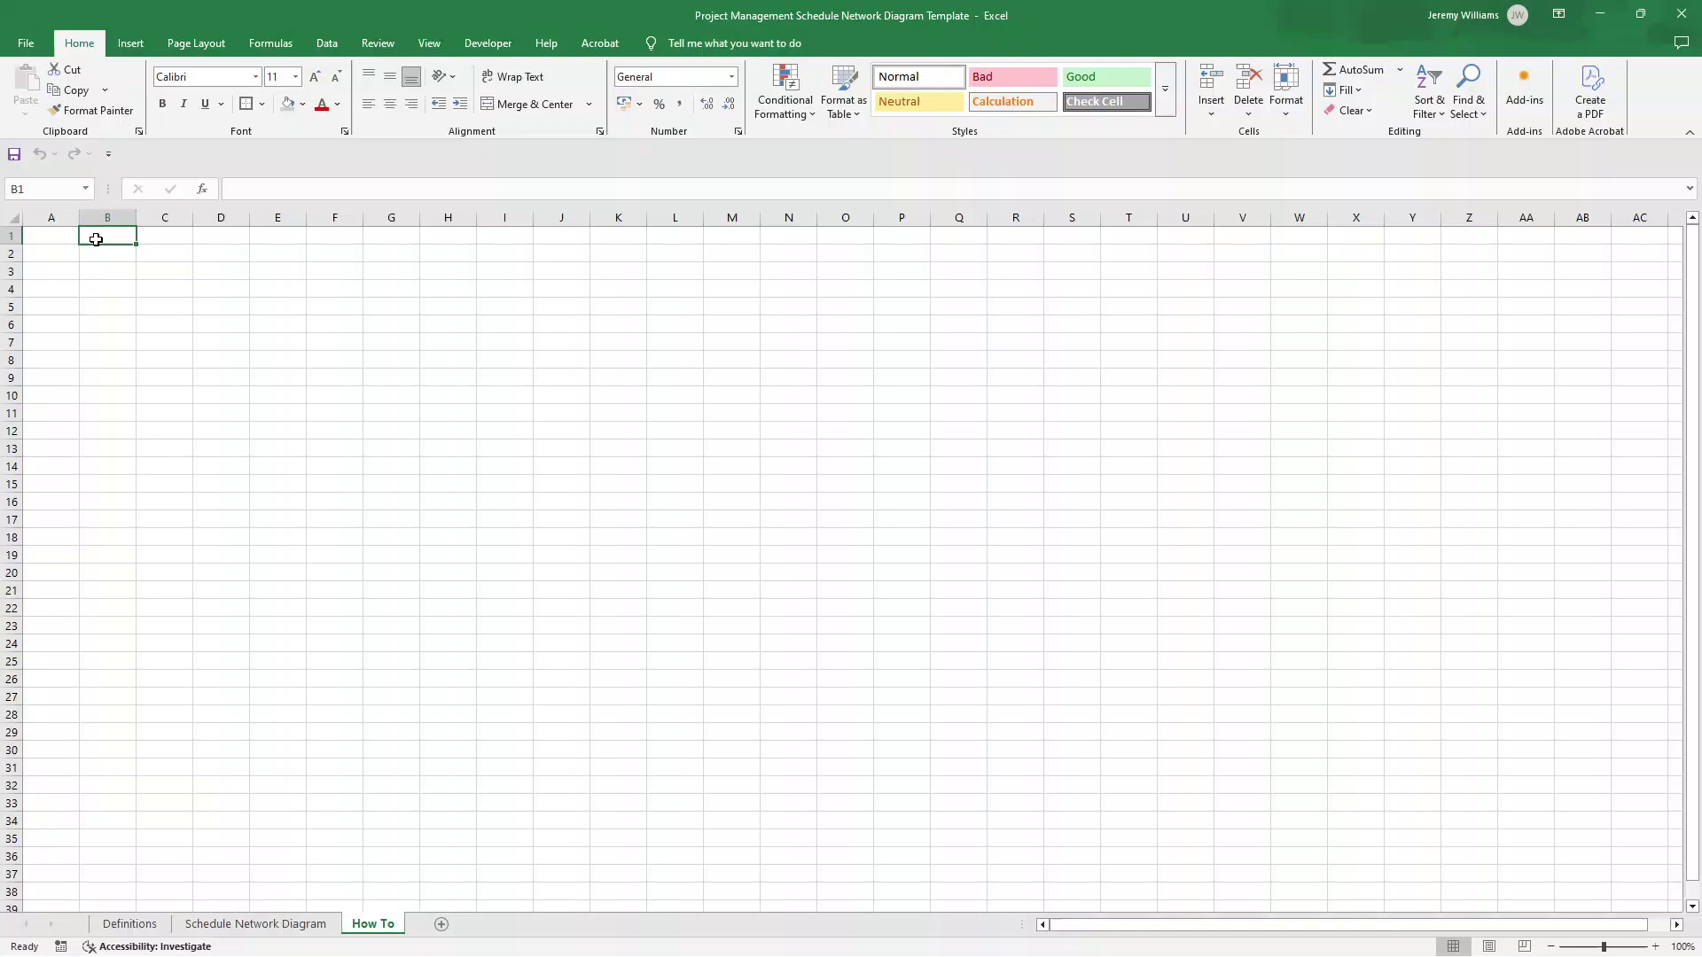
{"action": "type", "text": "Schedule"}
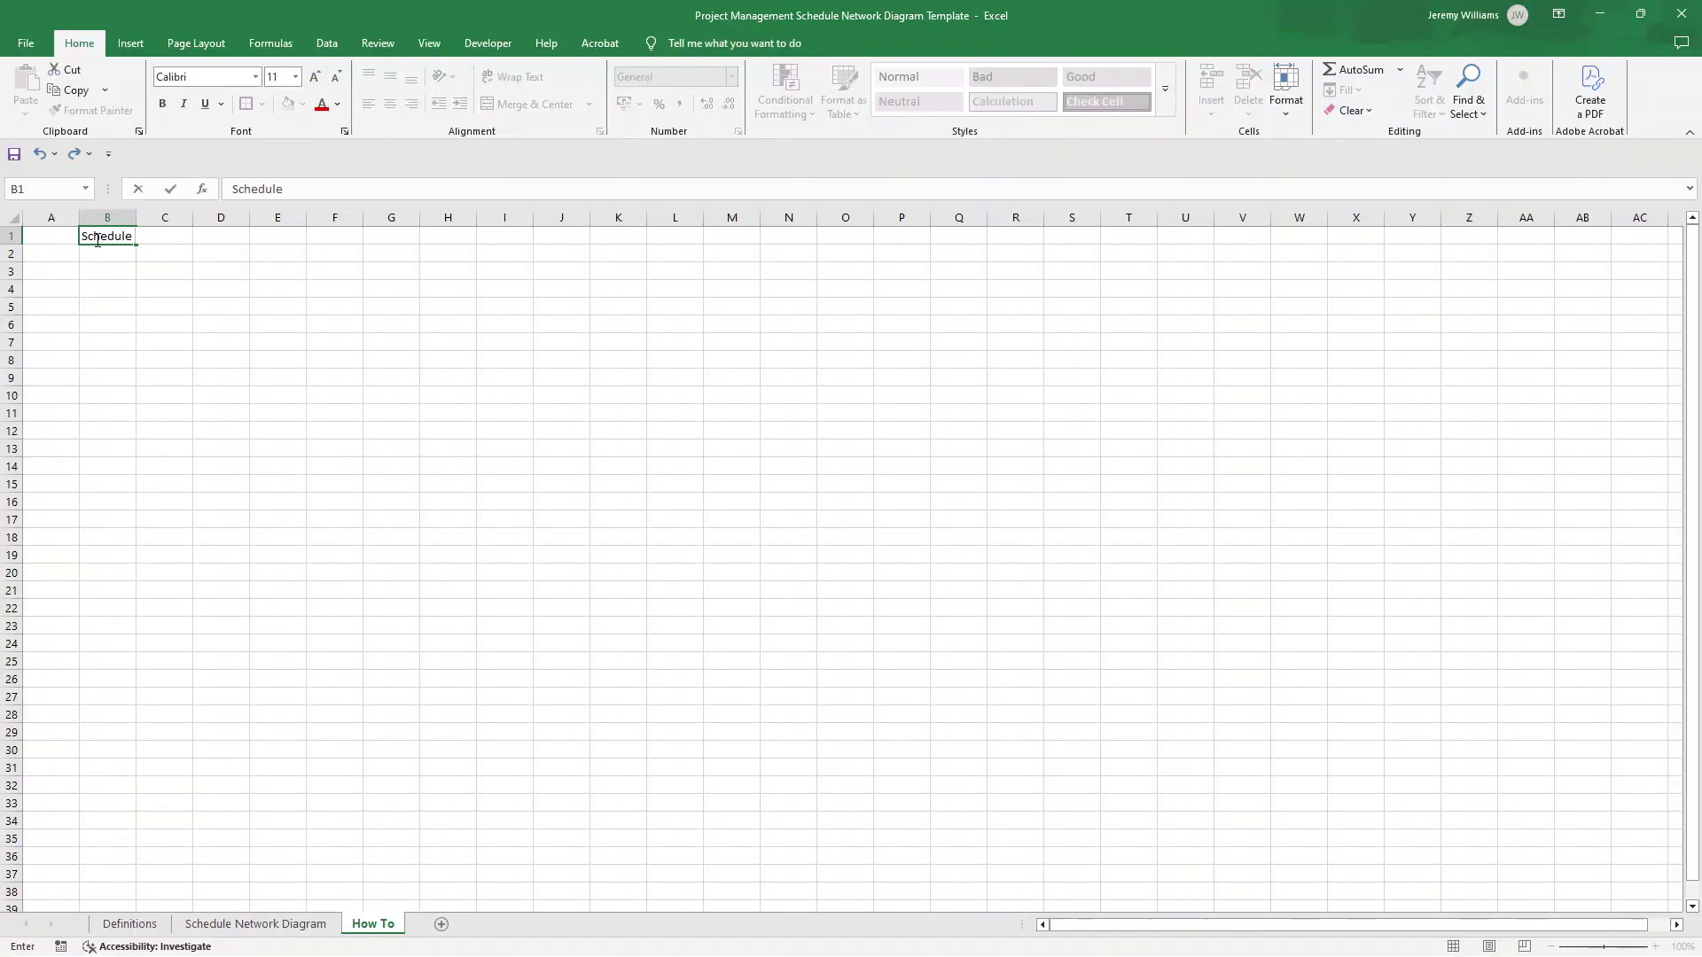
{"action": "type", "text": " Network Diagram"}
{"action": "key", "text": "Return"}
{"action": "left_click", "coordinate": [98, 240]}
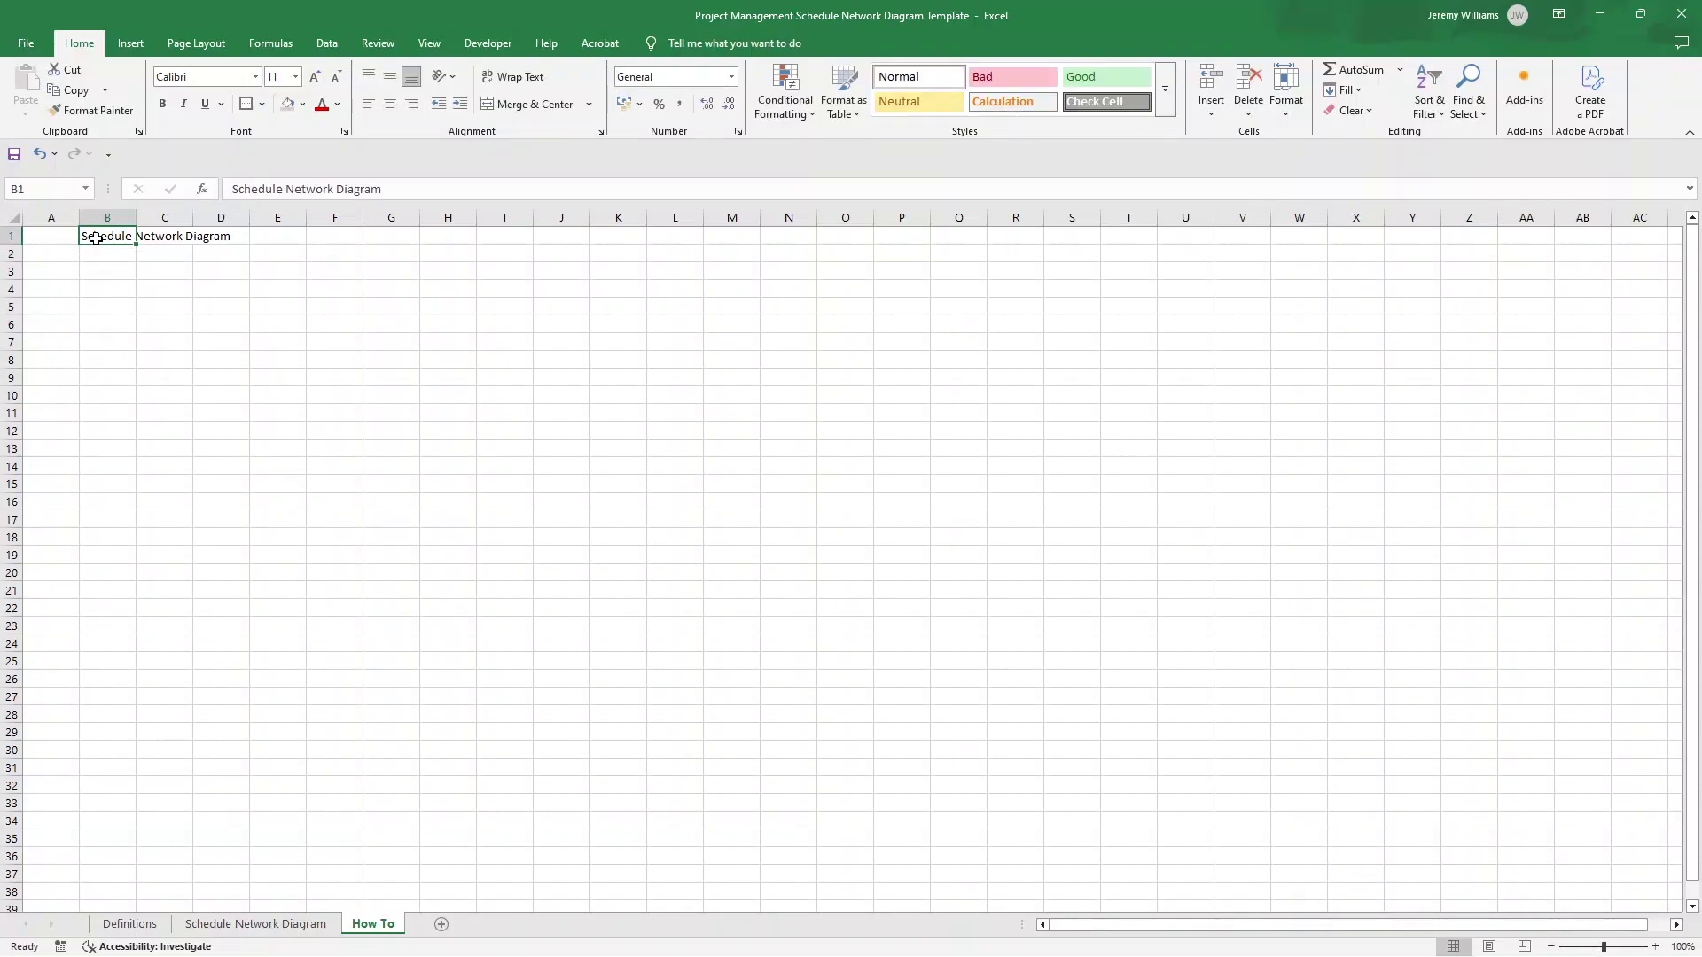
- Make the B1 title 24-point bold
{"action": "left_click", "coordinate": [320, 84]}
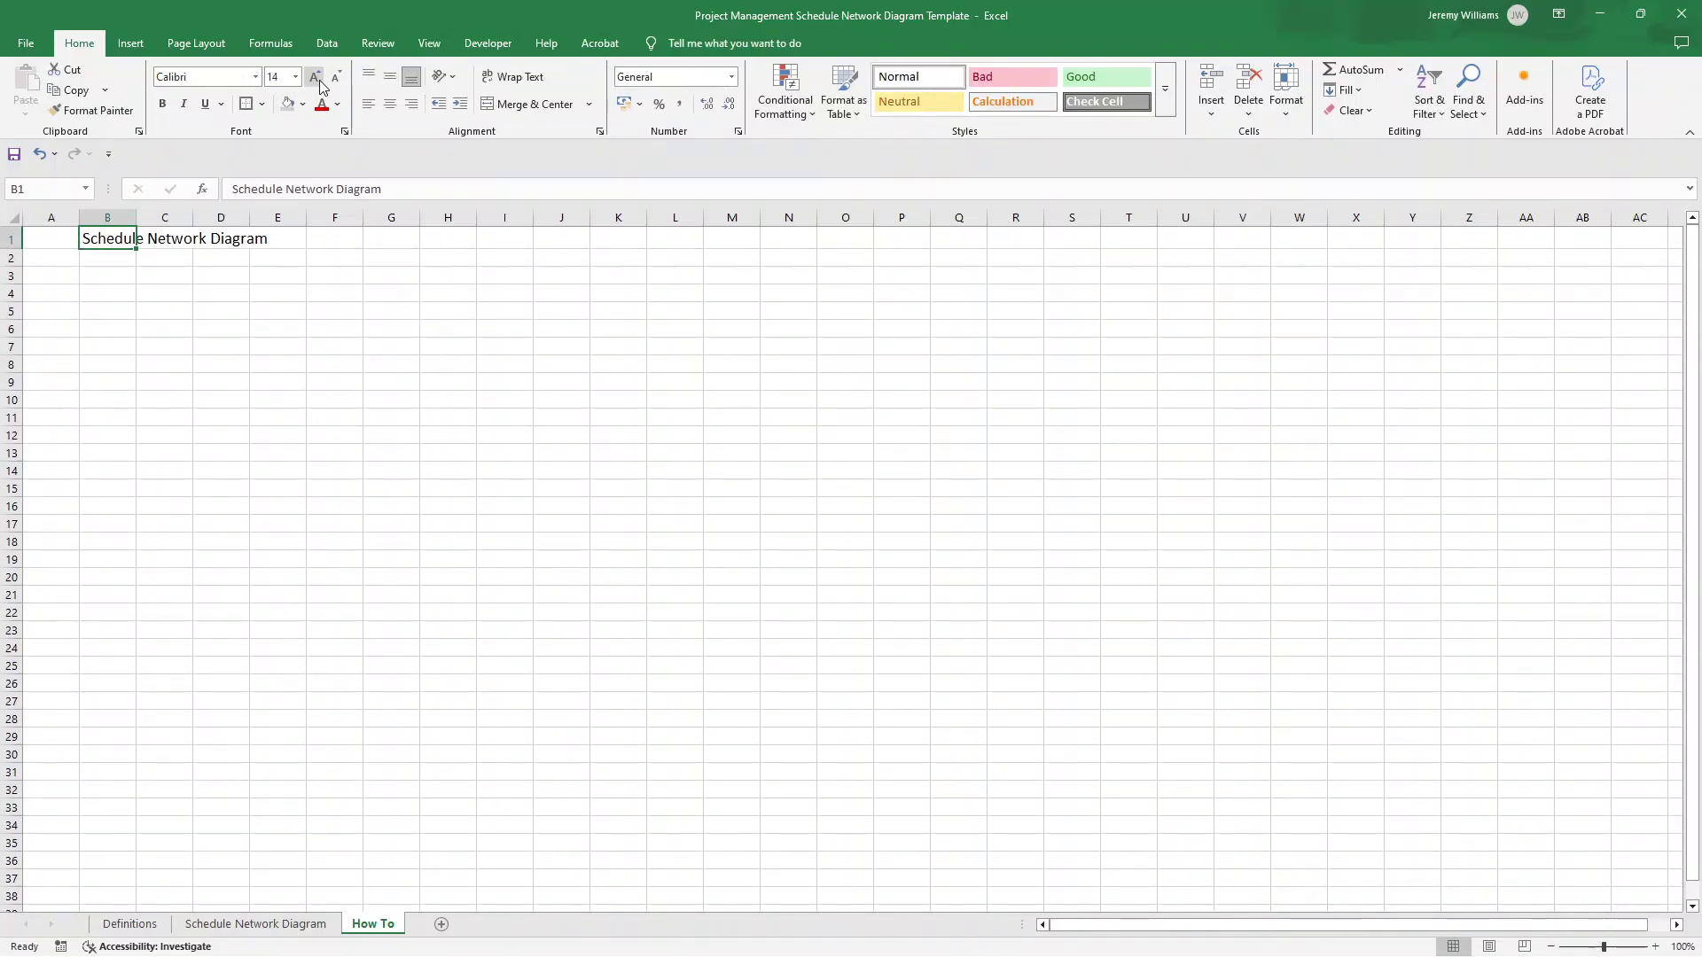
{"action": "left_click", "coordinate": [315, 78]}
{"action": "left_click", "coordinate": [316, 78]}
{"action": "left_click", "coordinate": [315, 78]}
{"action": "left_click", "coordinate": [316, 78]}
{"action": "left_click", "coordinate": [316, 78]}
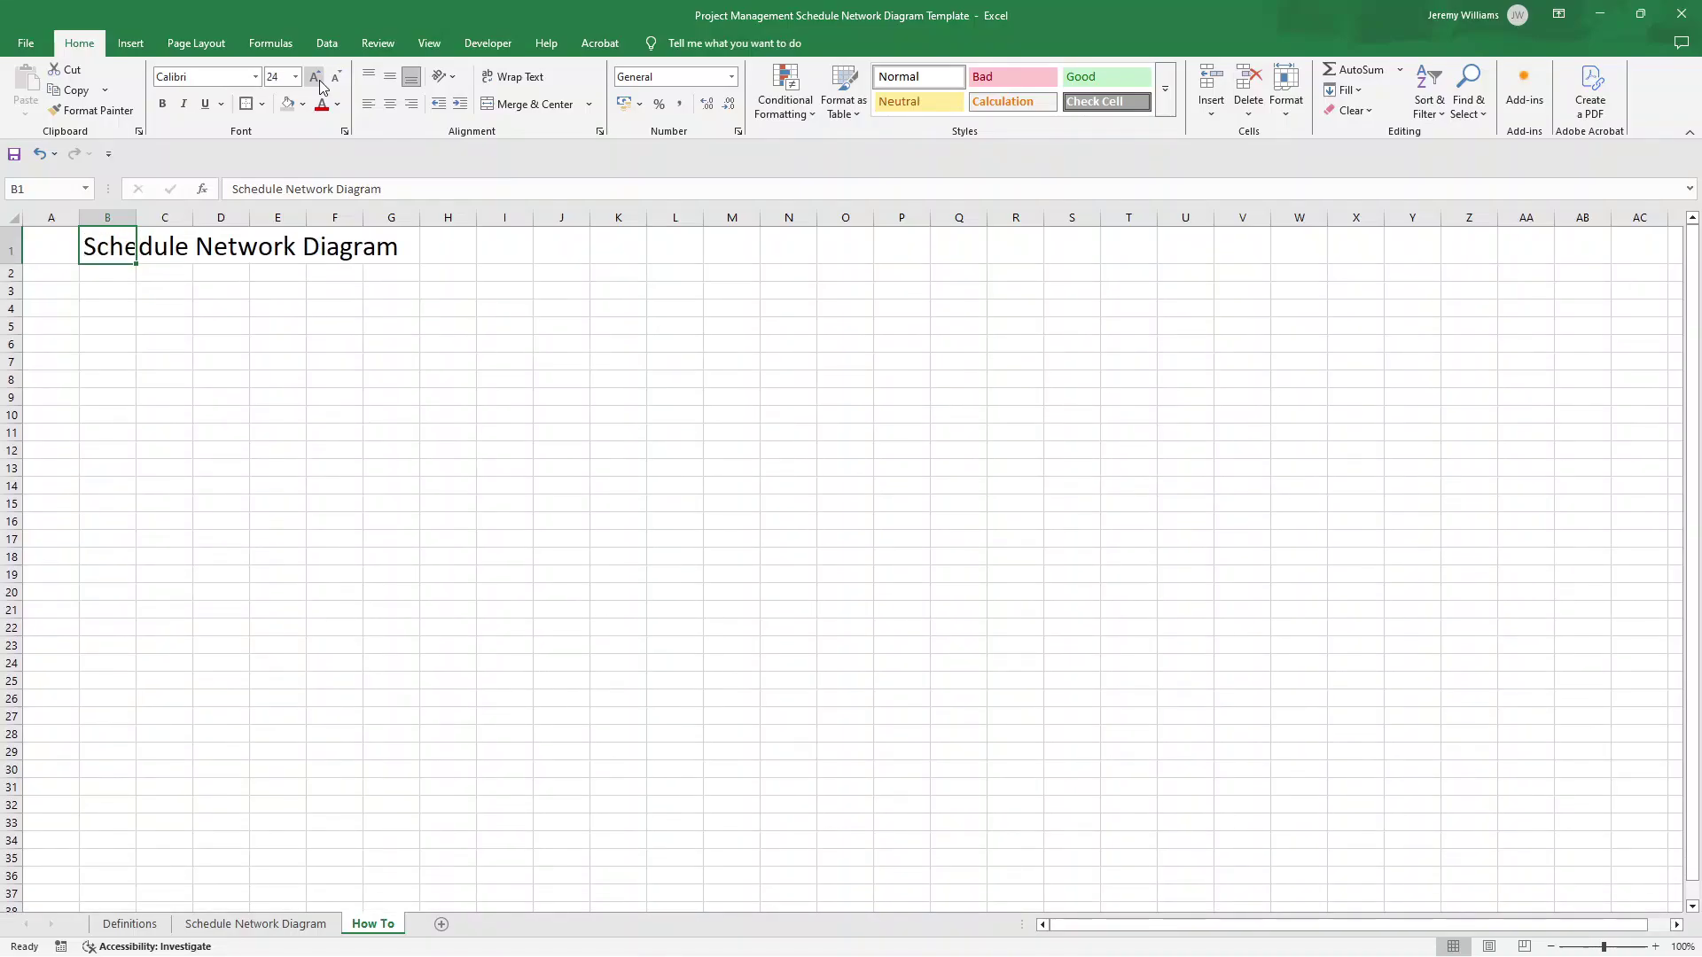
{"action": "left_click", "coordinate": [162, 104]}
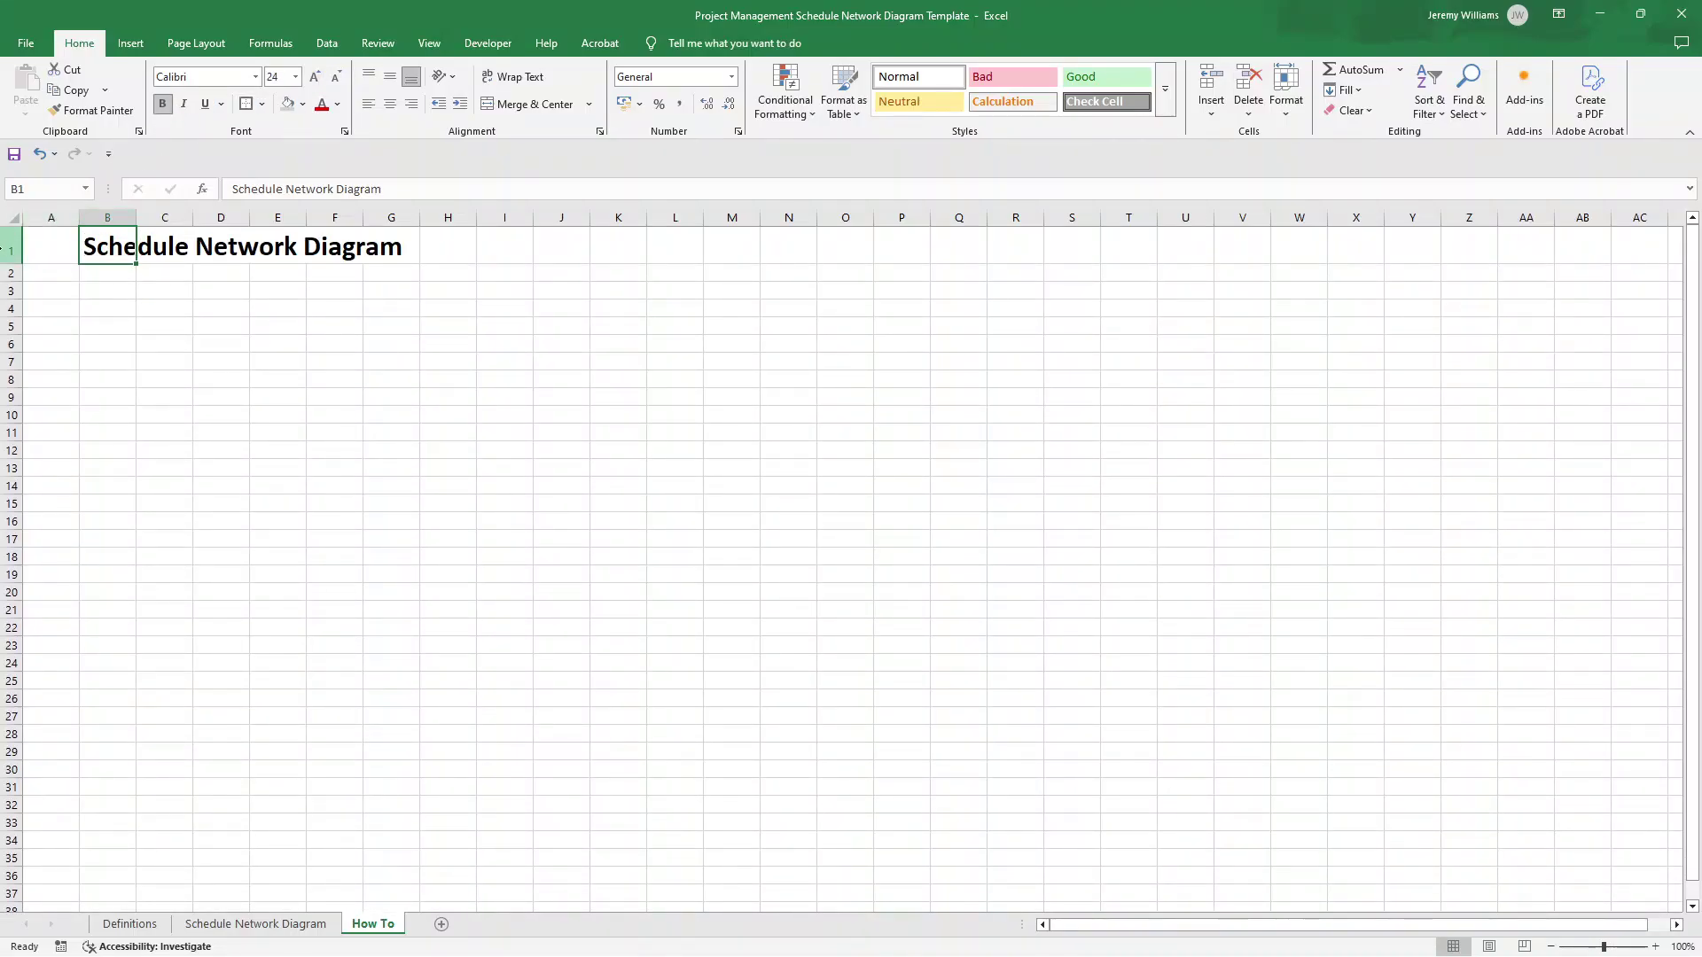
- Shade row 1 gray and row 2 a lighter gray
{"action": "left_click", "coordinate": [4, 250]}
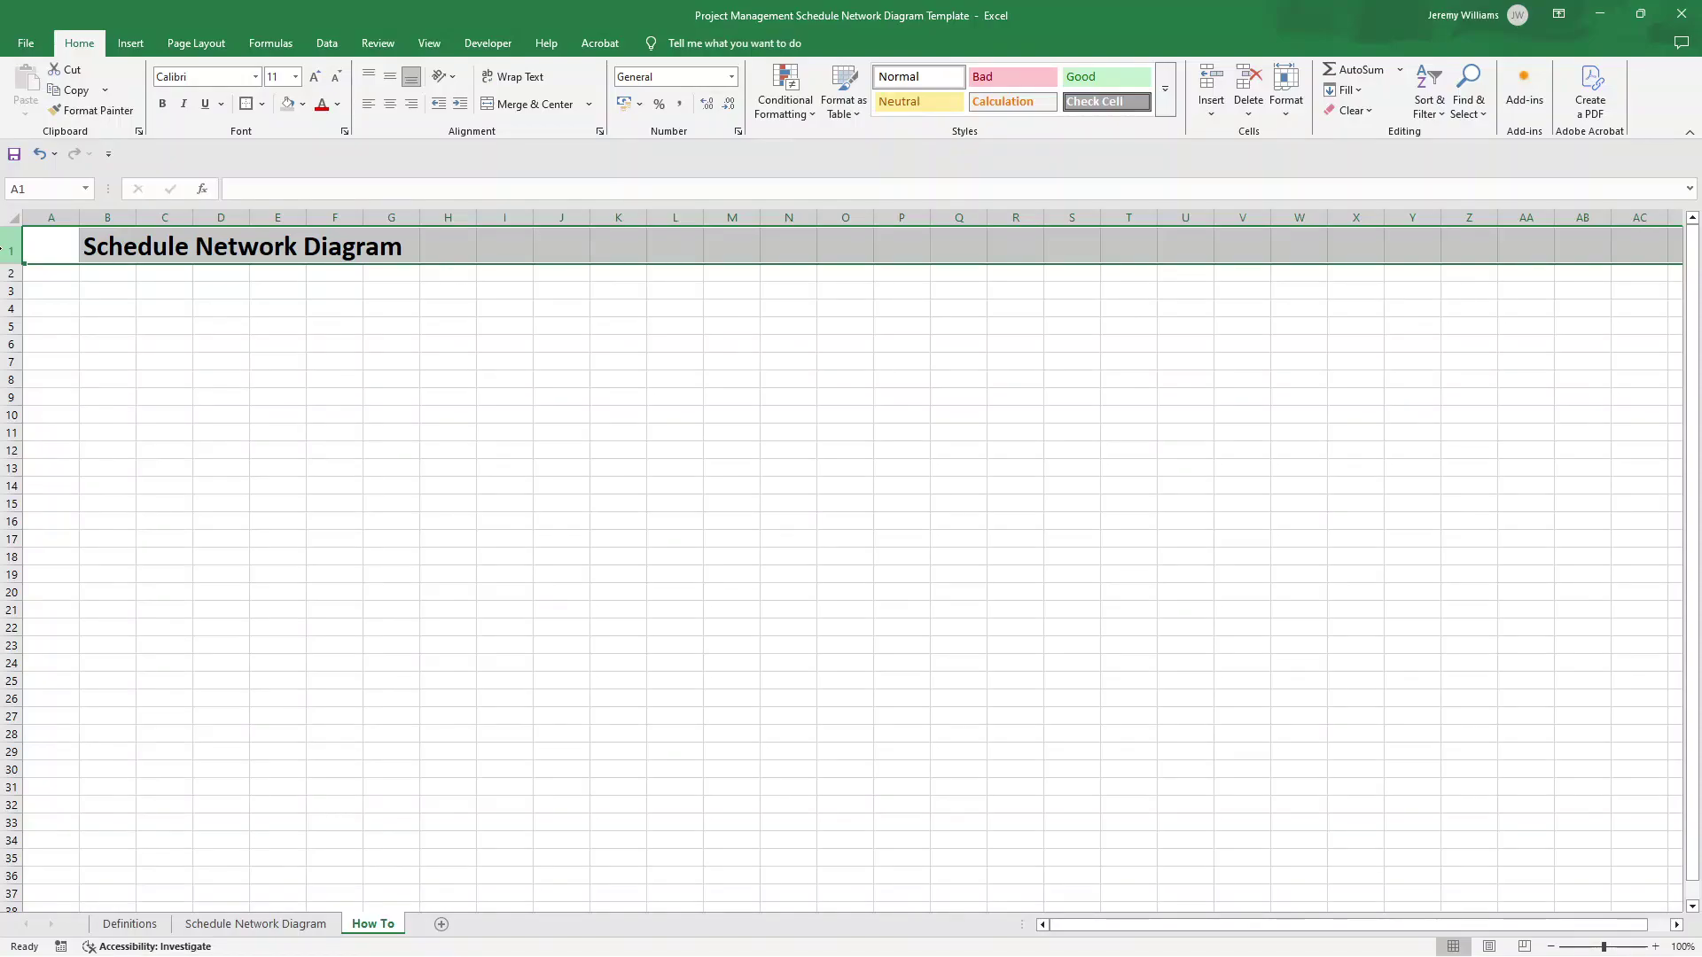
{"action": "left_click", "coordinate": [302, 103]}
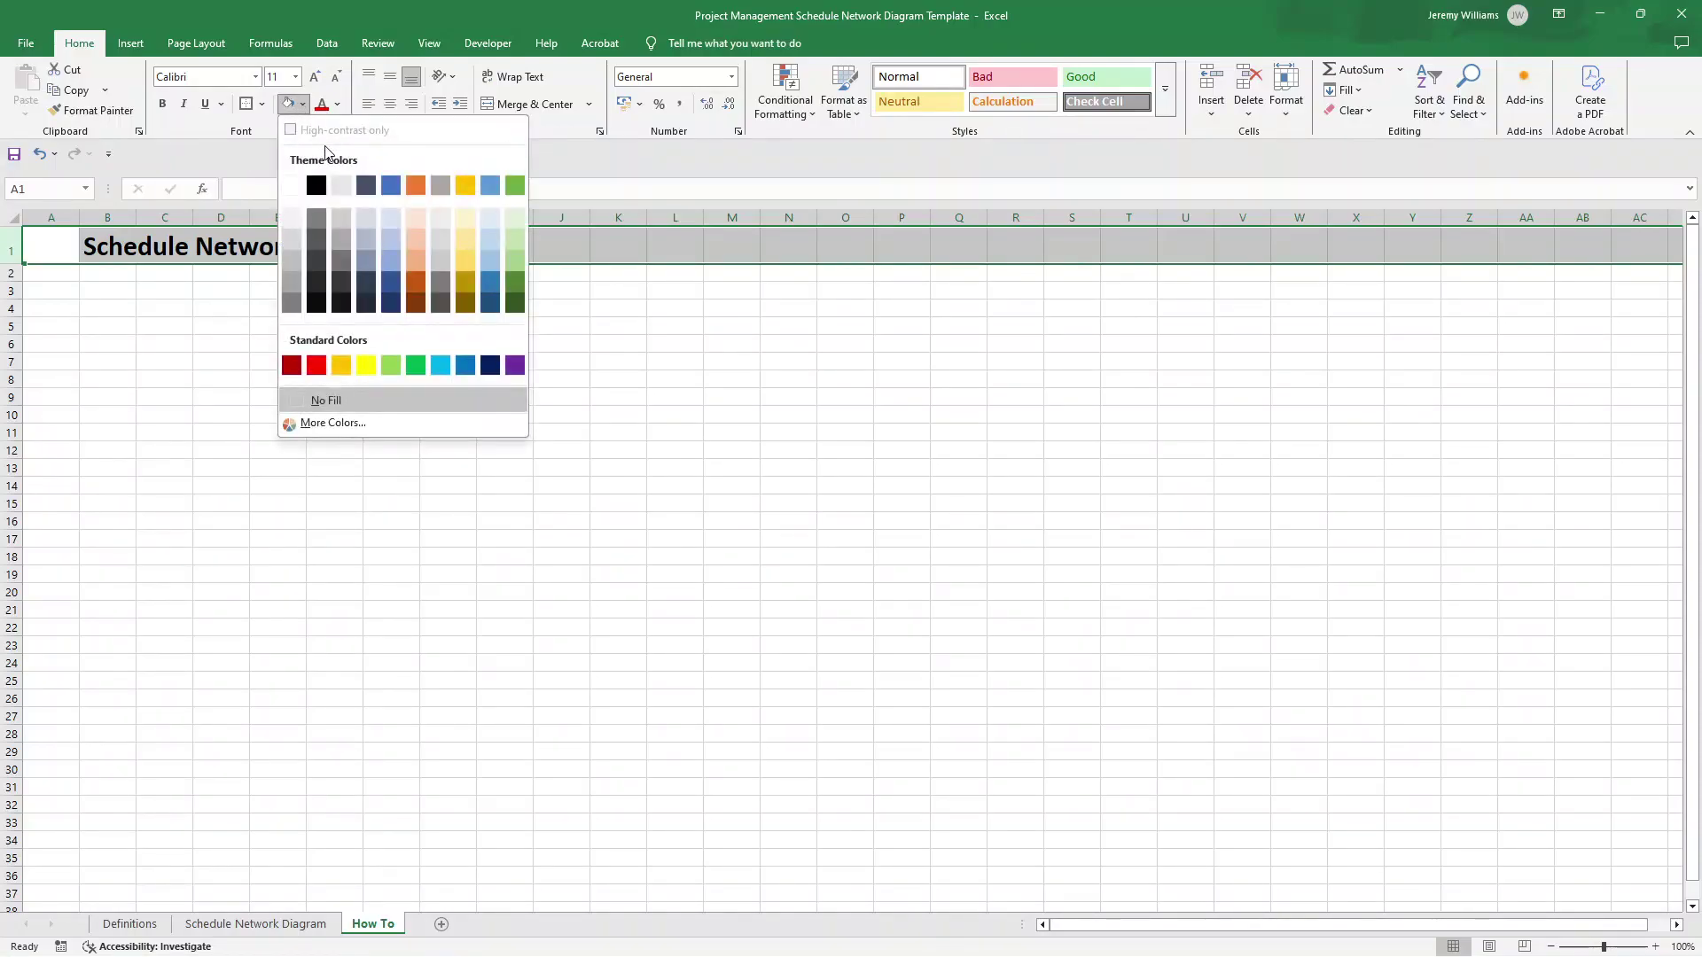
{"action": "left_click", "coordinate": [341, 218]}
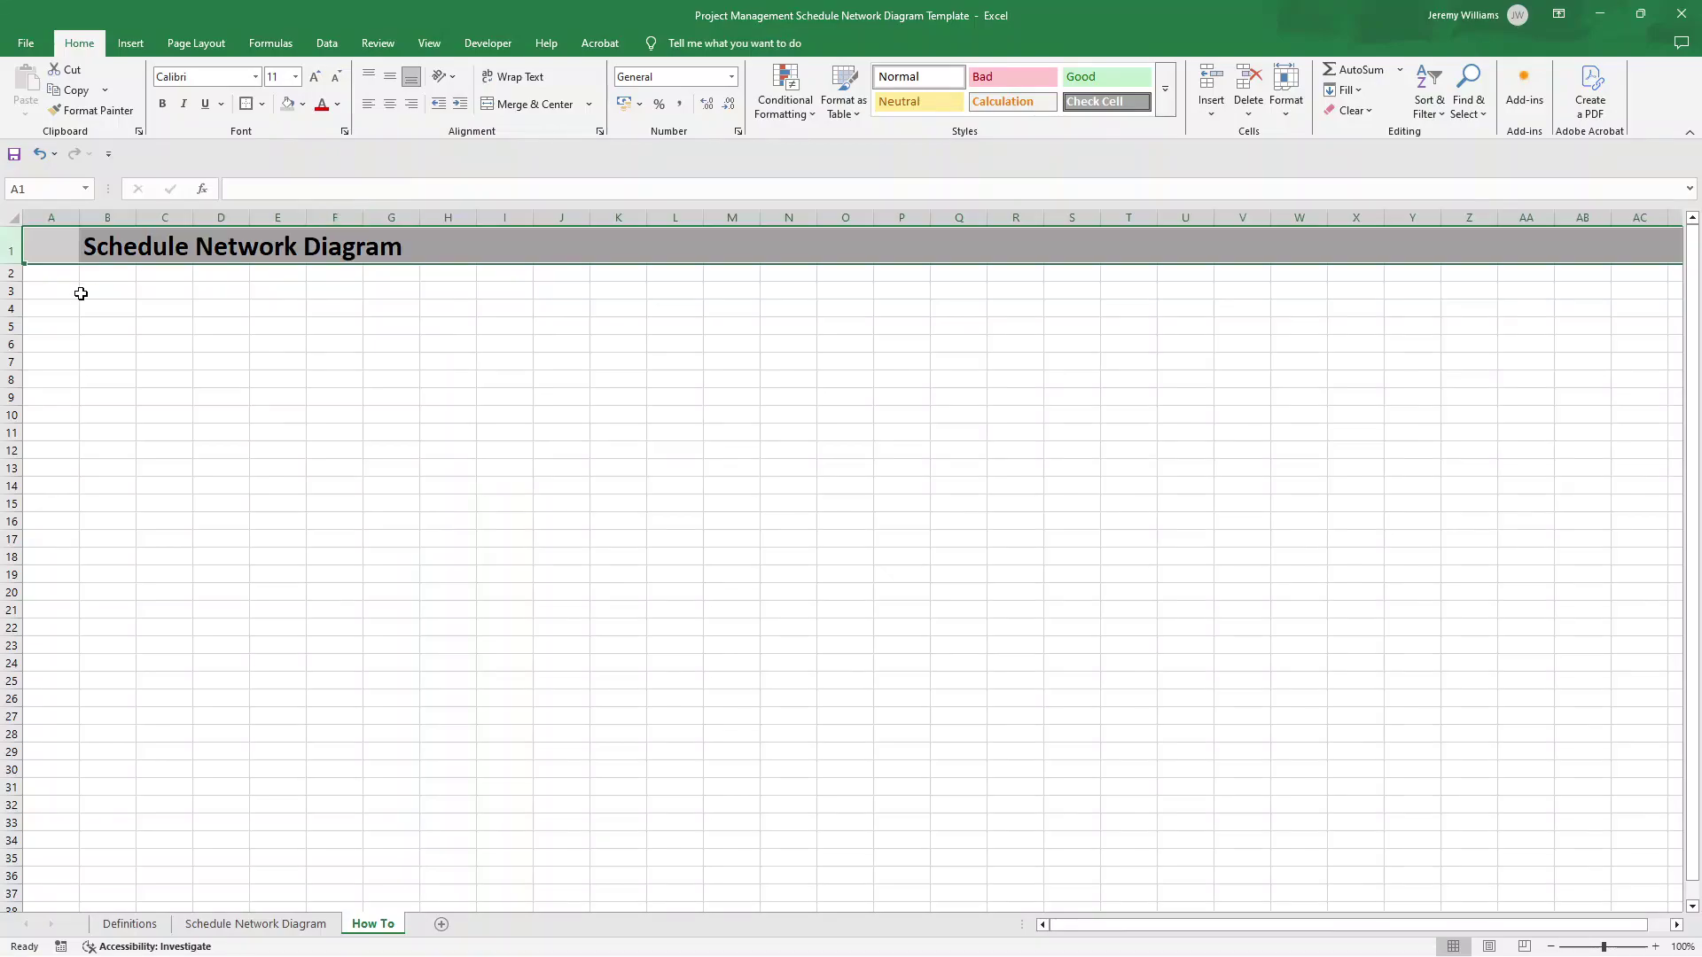
{"action": "left_click", "coordinate": [64, 277]}
{"action": "left_click", "coordinate": [7, 273]}
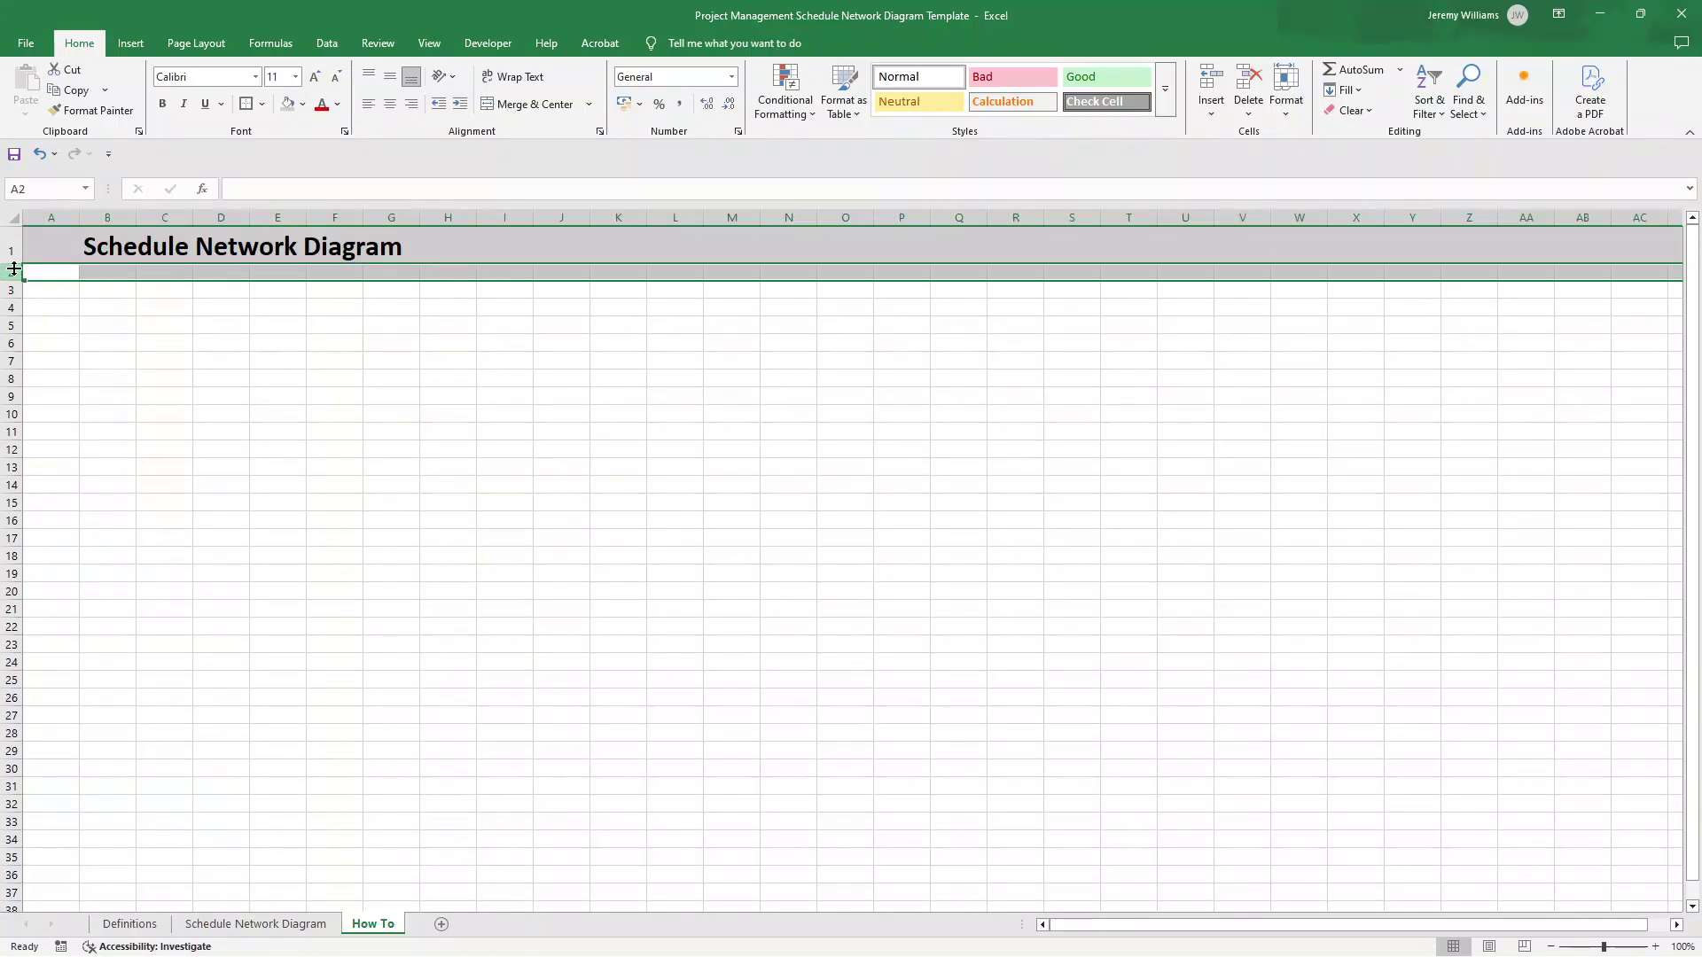
{"action": "left_click", "coordinate": [302, 107]}
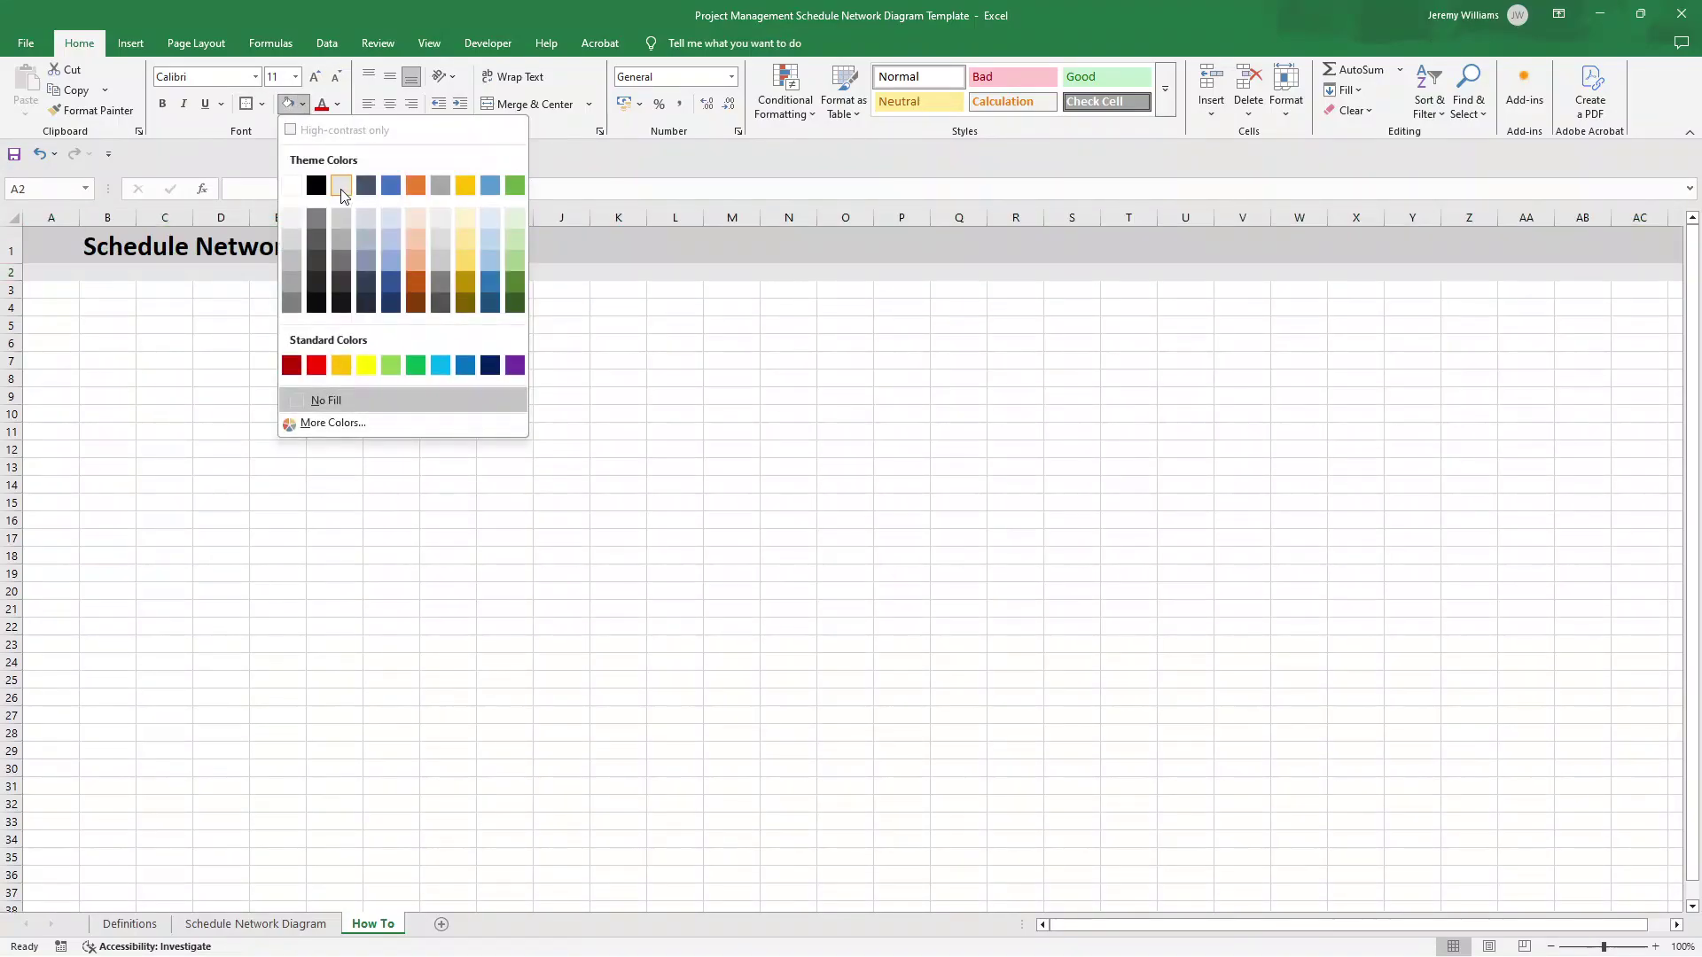
{"action": "left_click", "coordinate": [341, 194]}
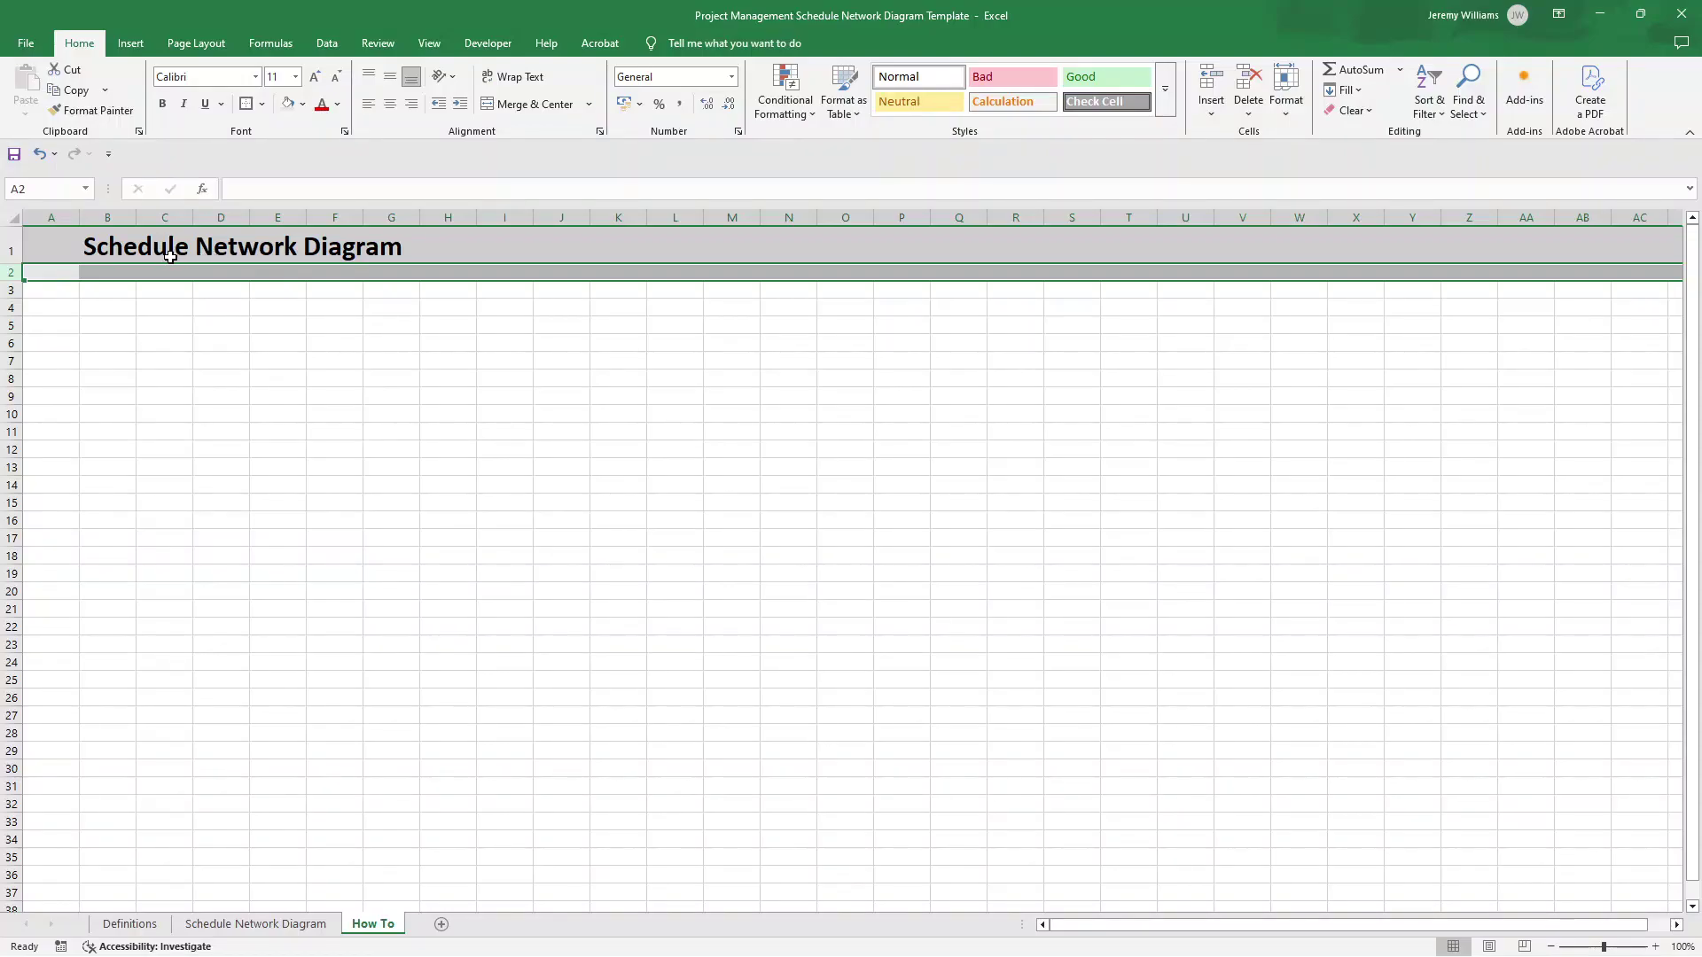
{"action": "left_click", "coordinate": [163, 300]}
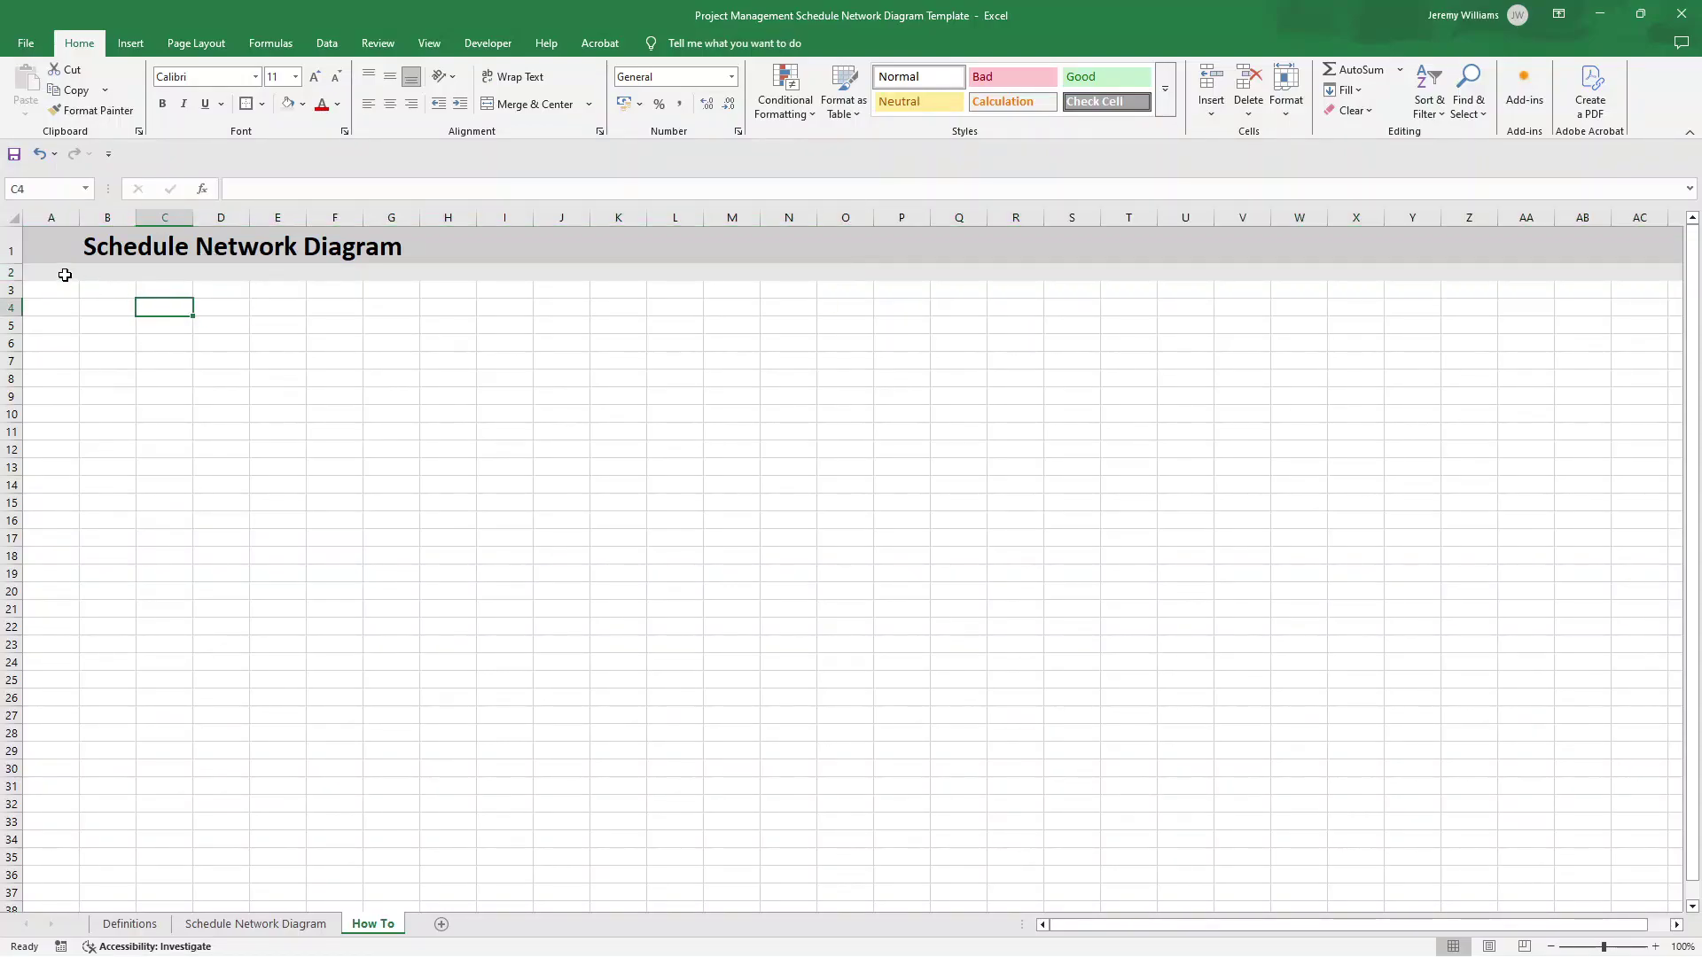
- Label cell A2 'Activities' and cell G2 'Project Name:'
{"action": "left_click", "coordinate": [62, 273]}
{"action": "type", "text": "A"}
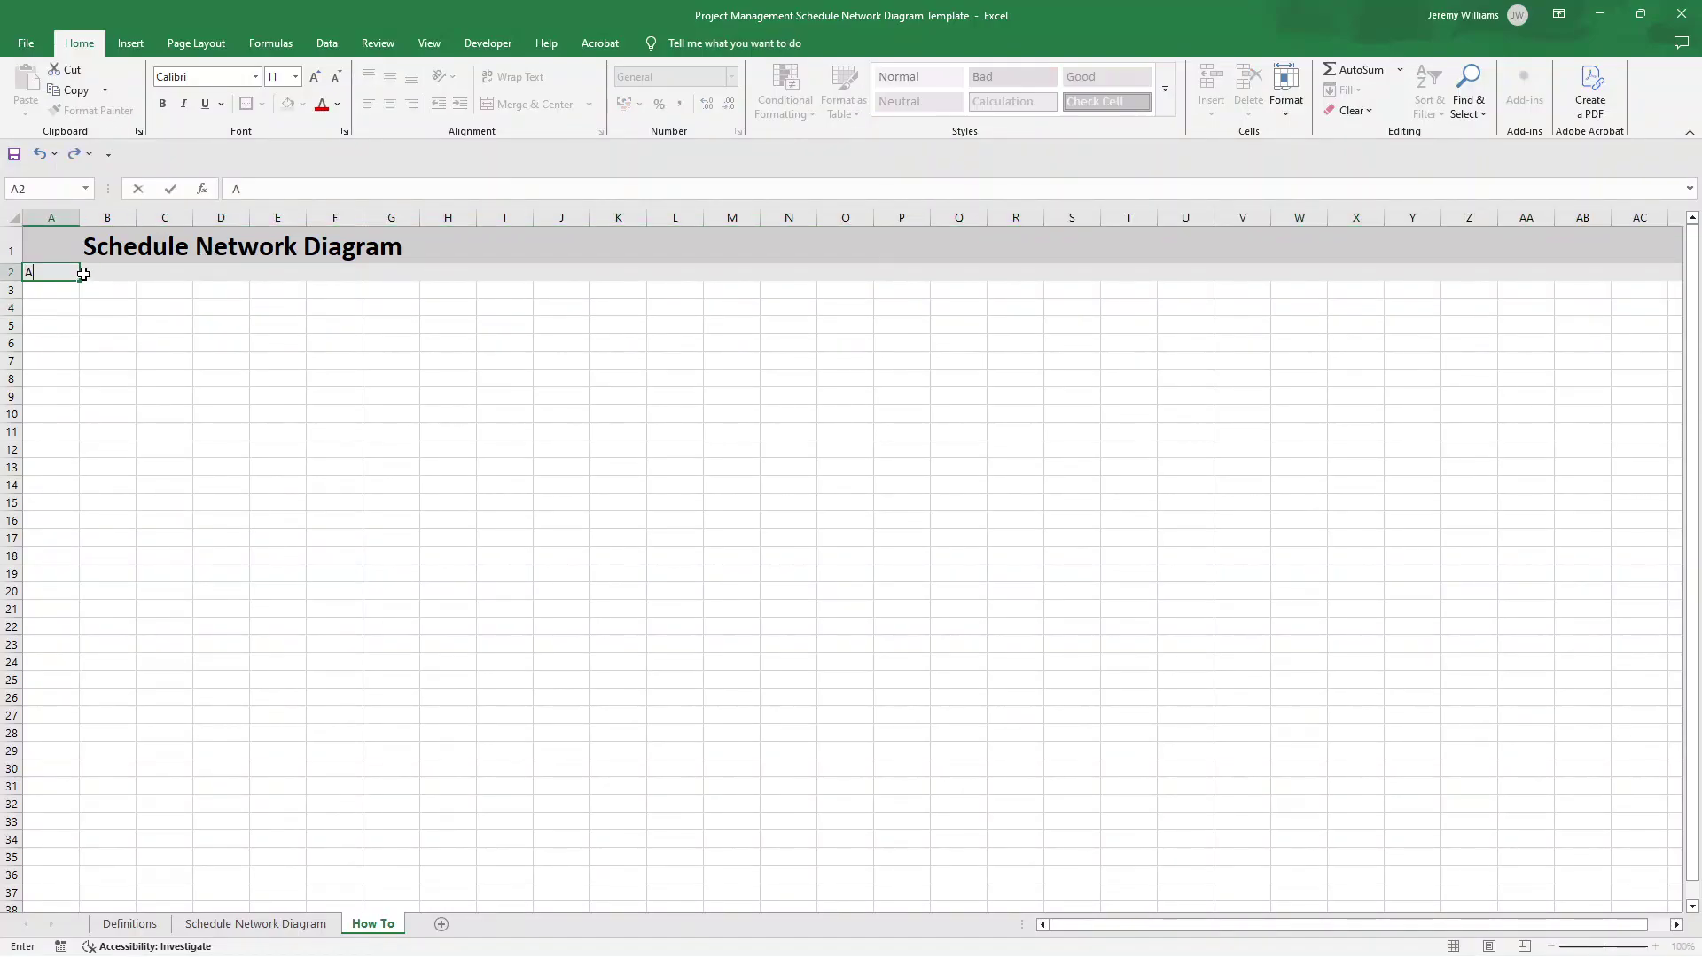
{"action": "type", "text": "ct"}
{"action": "key", "text": "BackSpace"}
{"action": "key", "text": "BackSpace"}
{"action": "key", "text": "BackSpace"}
{"action": "type", "text": "Activities"}
{"action": "left_click", "coordinate": [83, 274]}
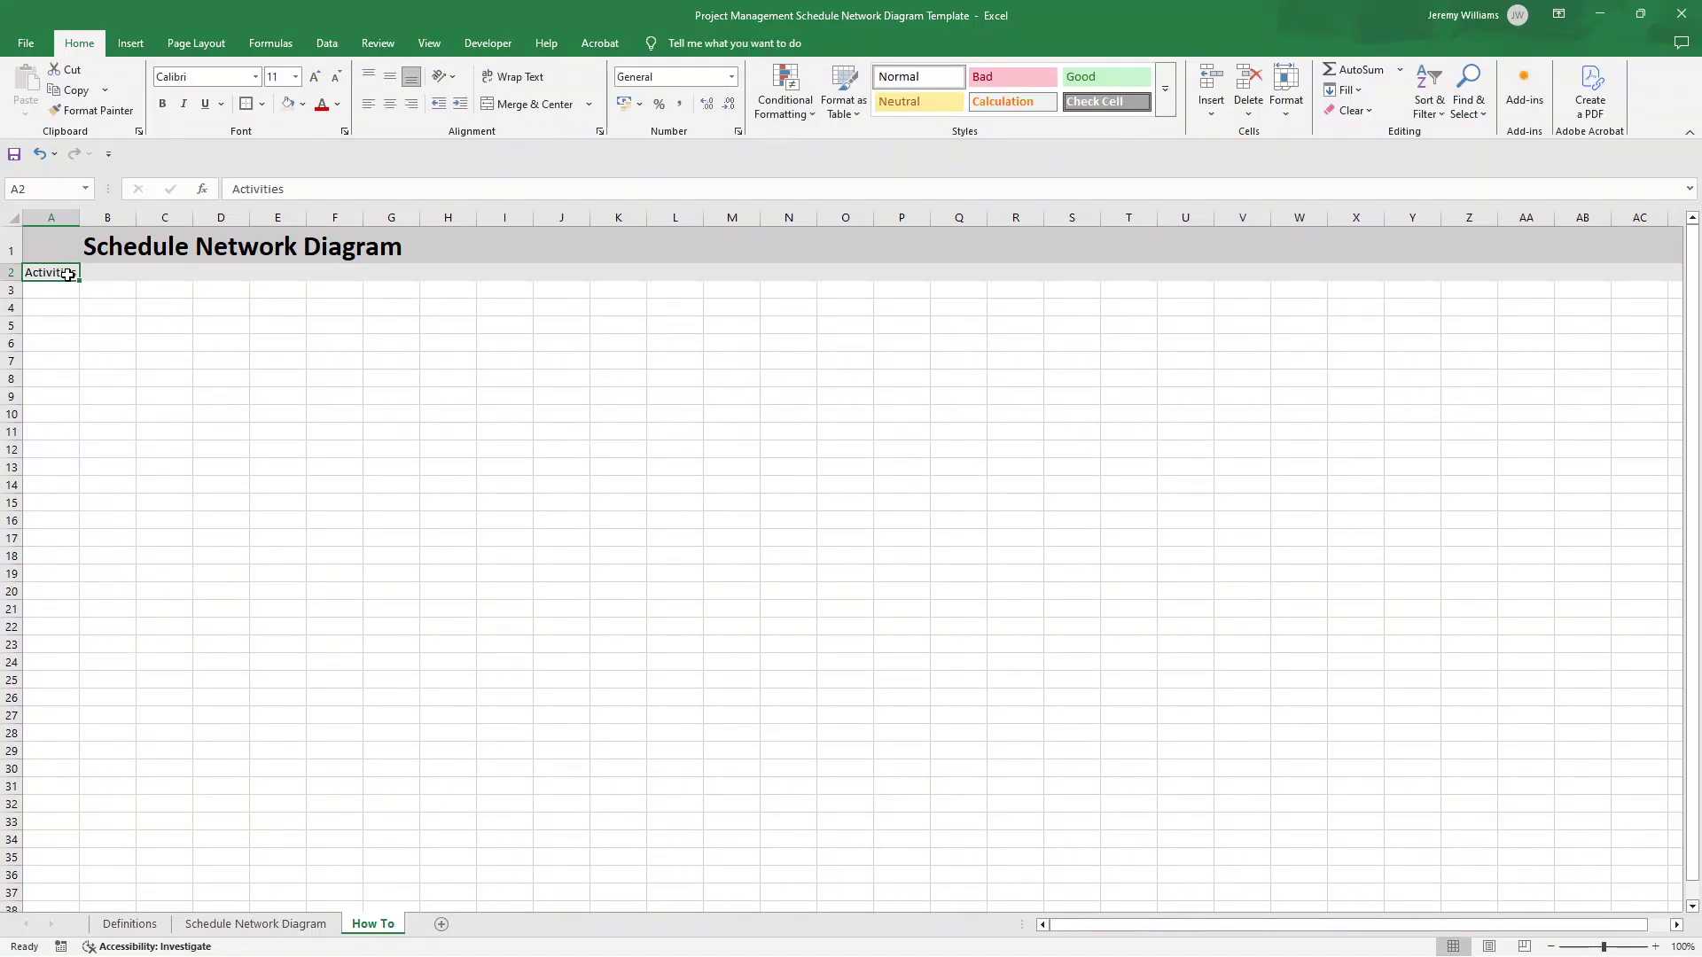
{"action": "left_click", "coordinate": [407, 274]}
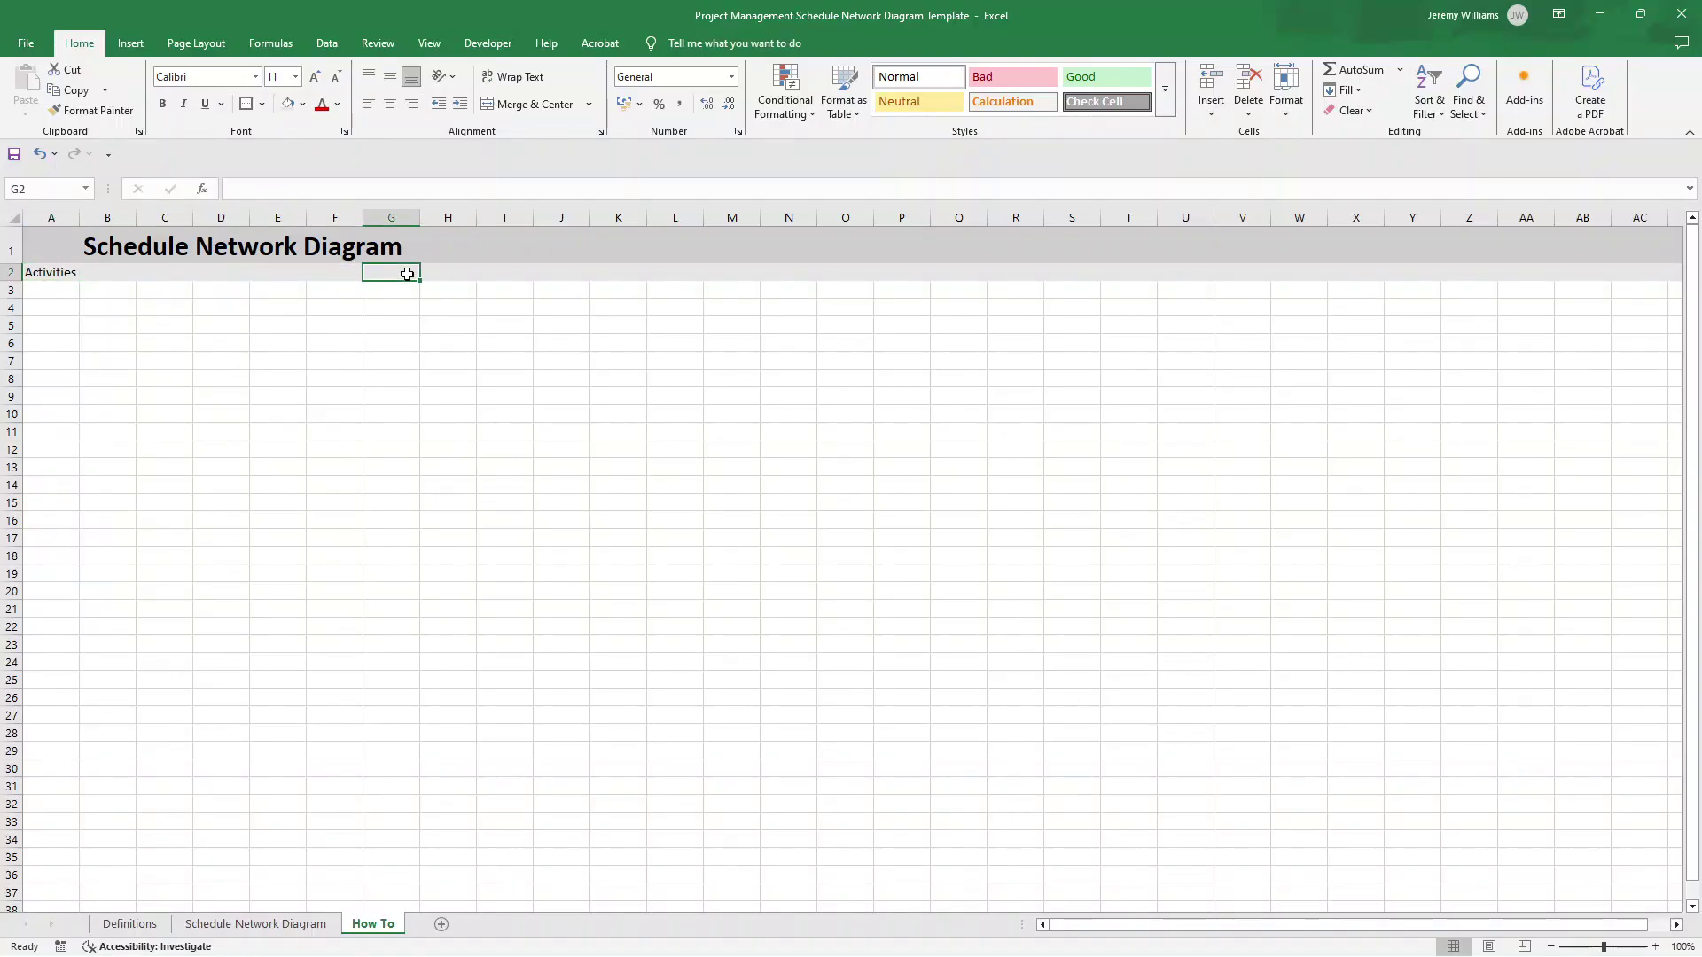
{"action": "type", "text": "P"}
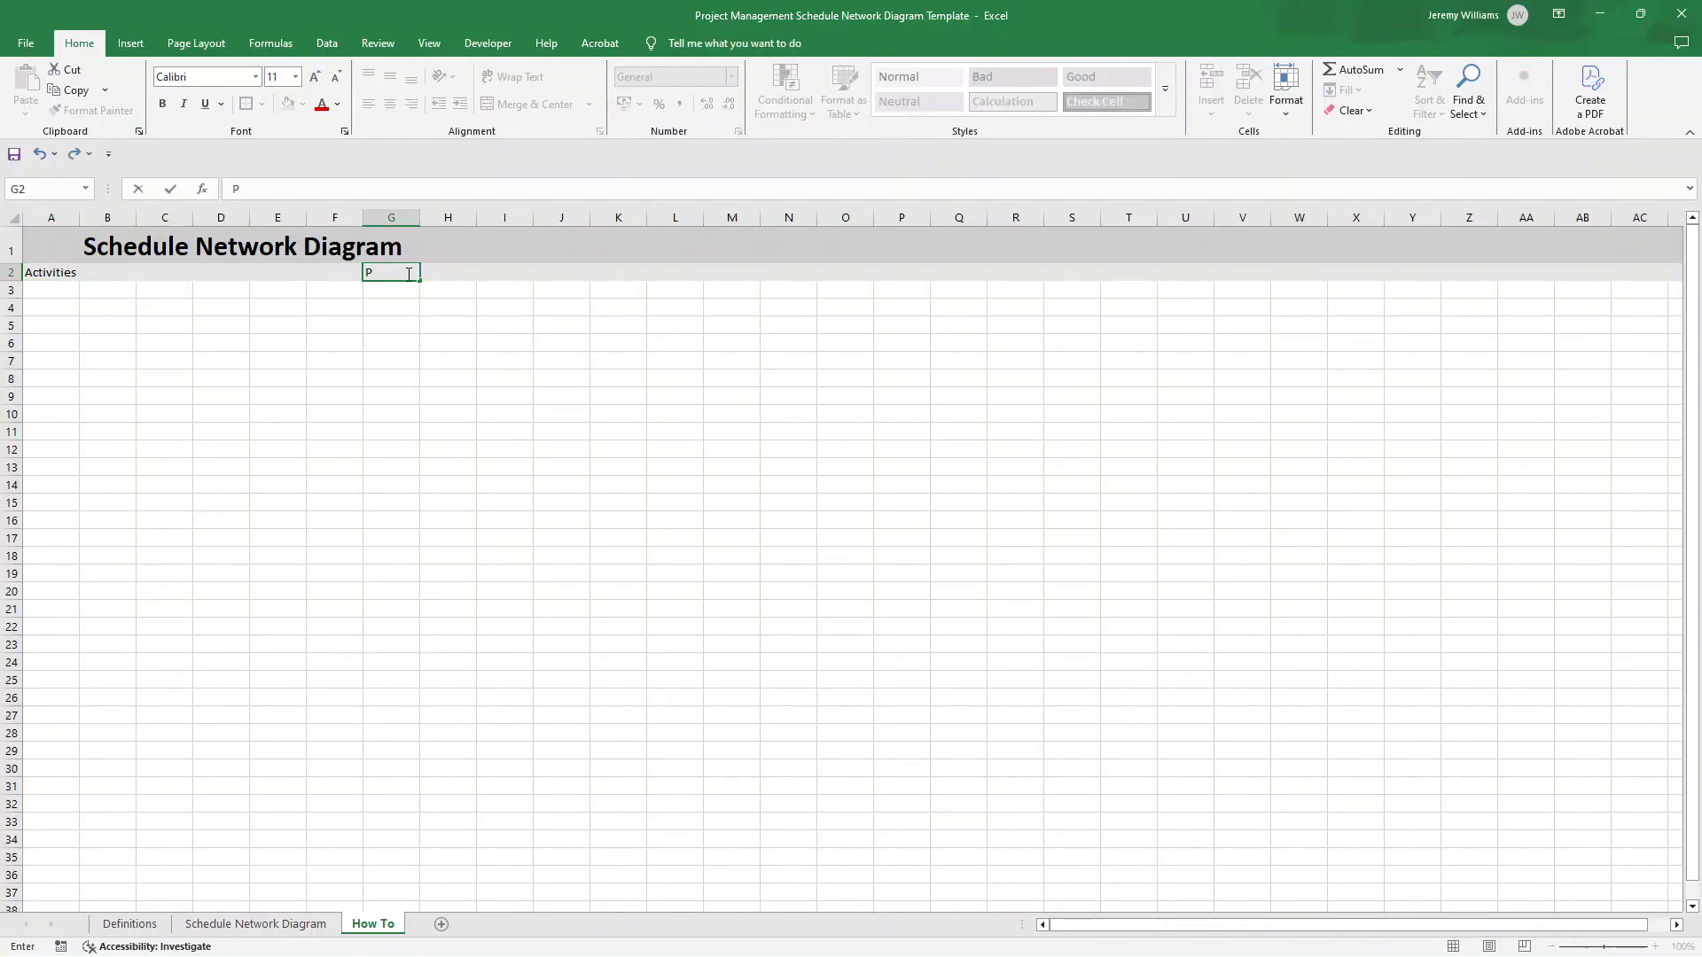
{"action": "type", "text": "roject Name:"}
{"action": "key", "text": "Return"}
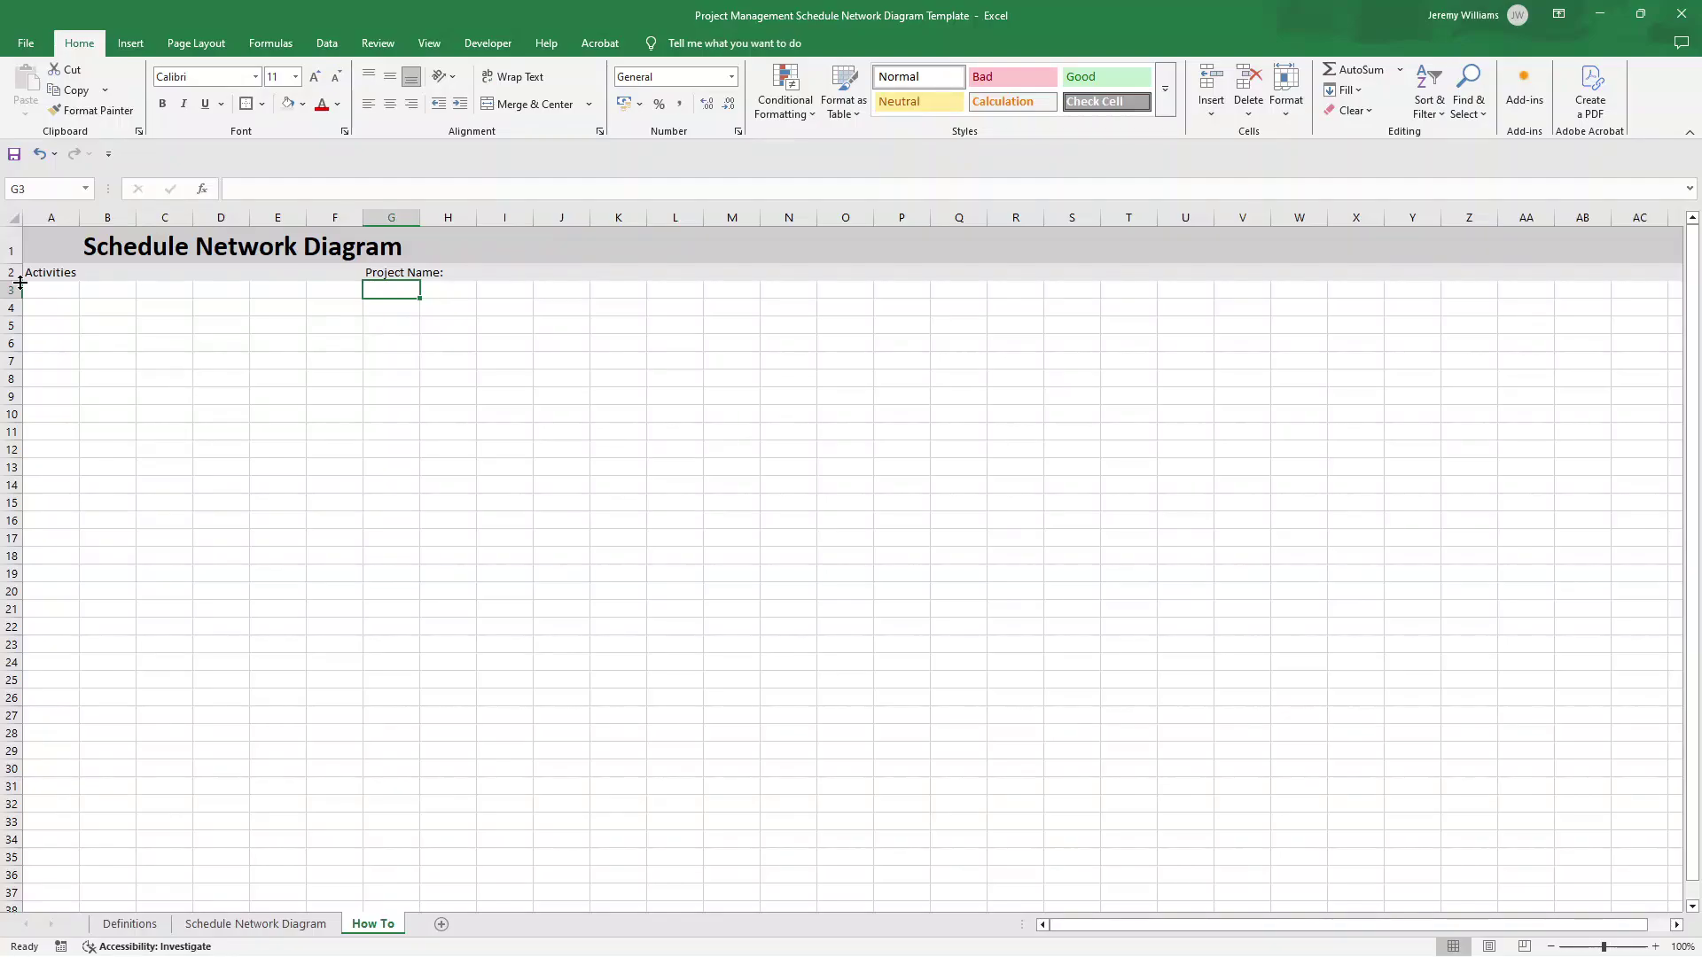
- Set every column to width 7.29 and every row to 24 points tall
{"action": "left_click", "coordinate": [16, 220]}
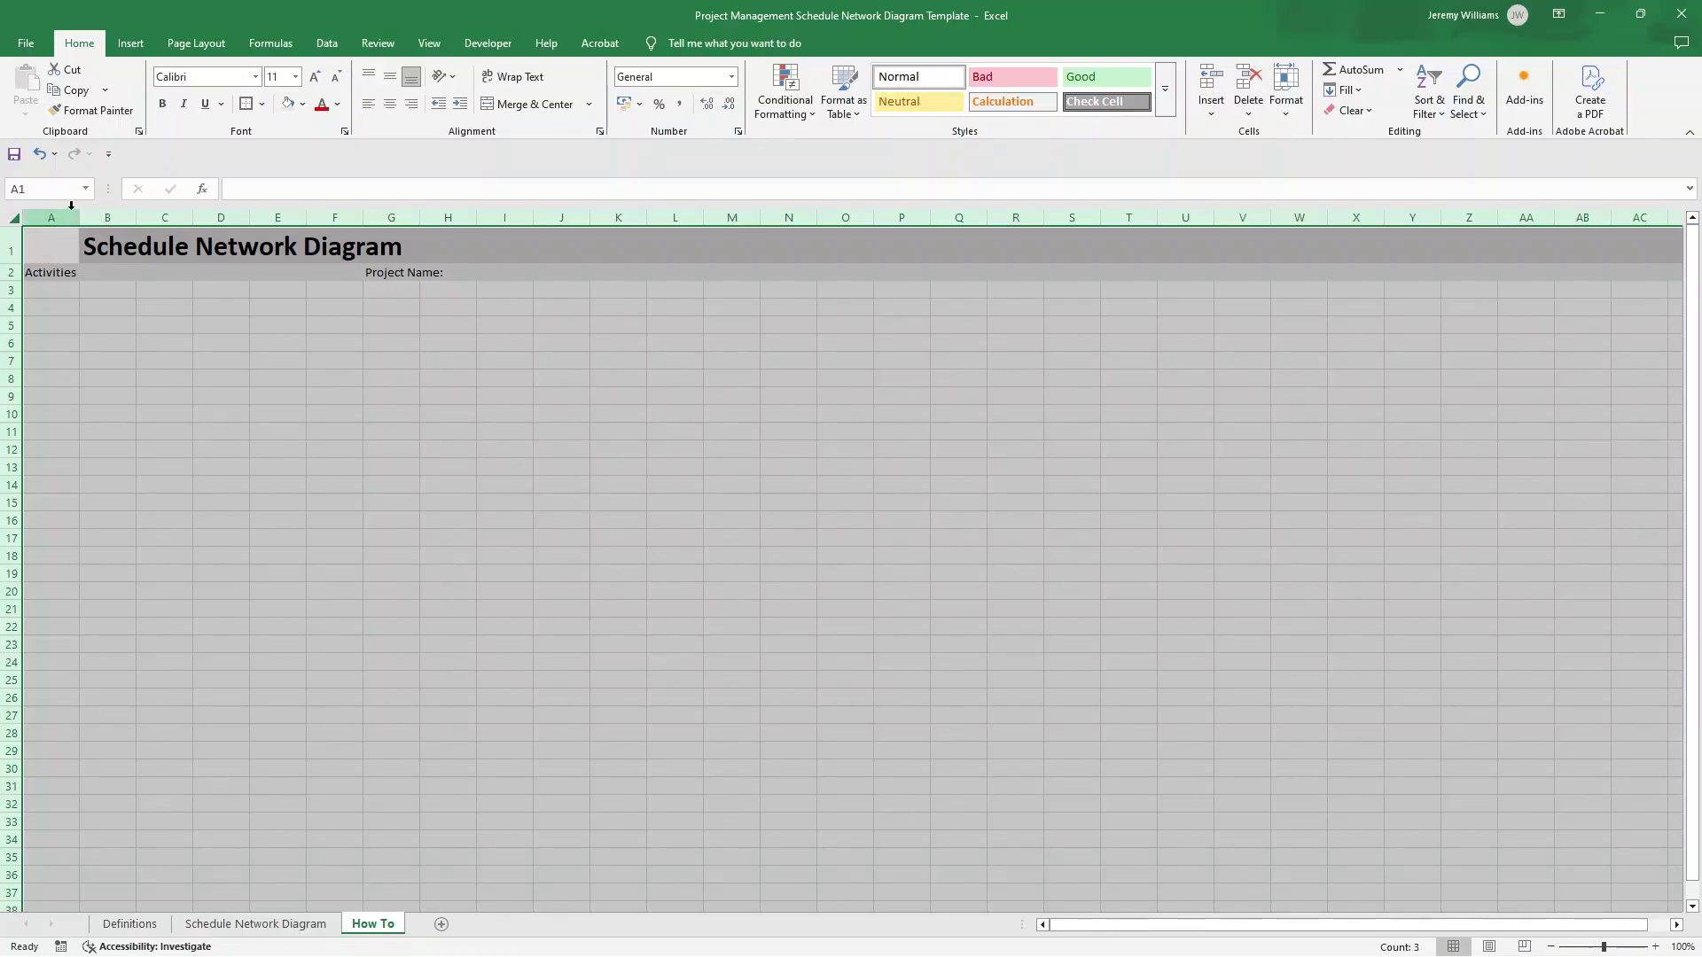
{"action": "left_click_drag", "start_coordinate": [82, 215], "coordinate": [61, 216]}
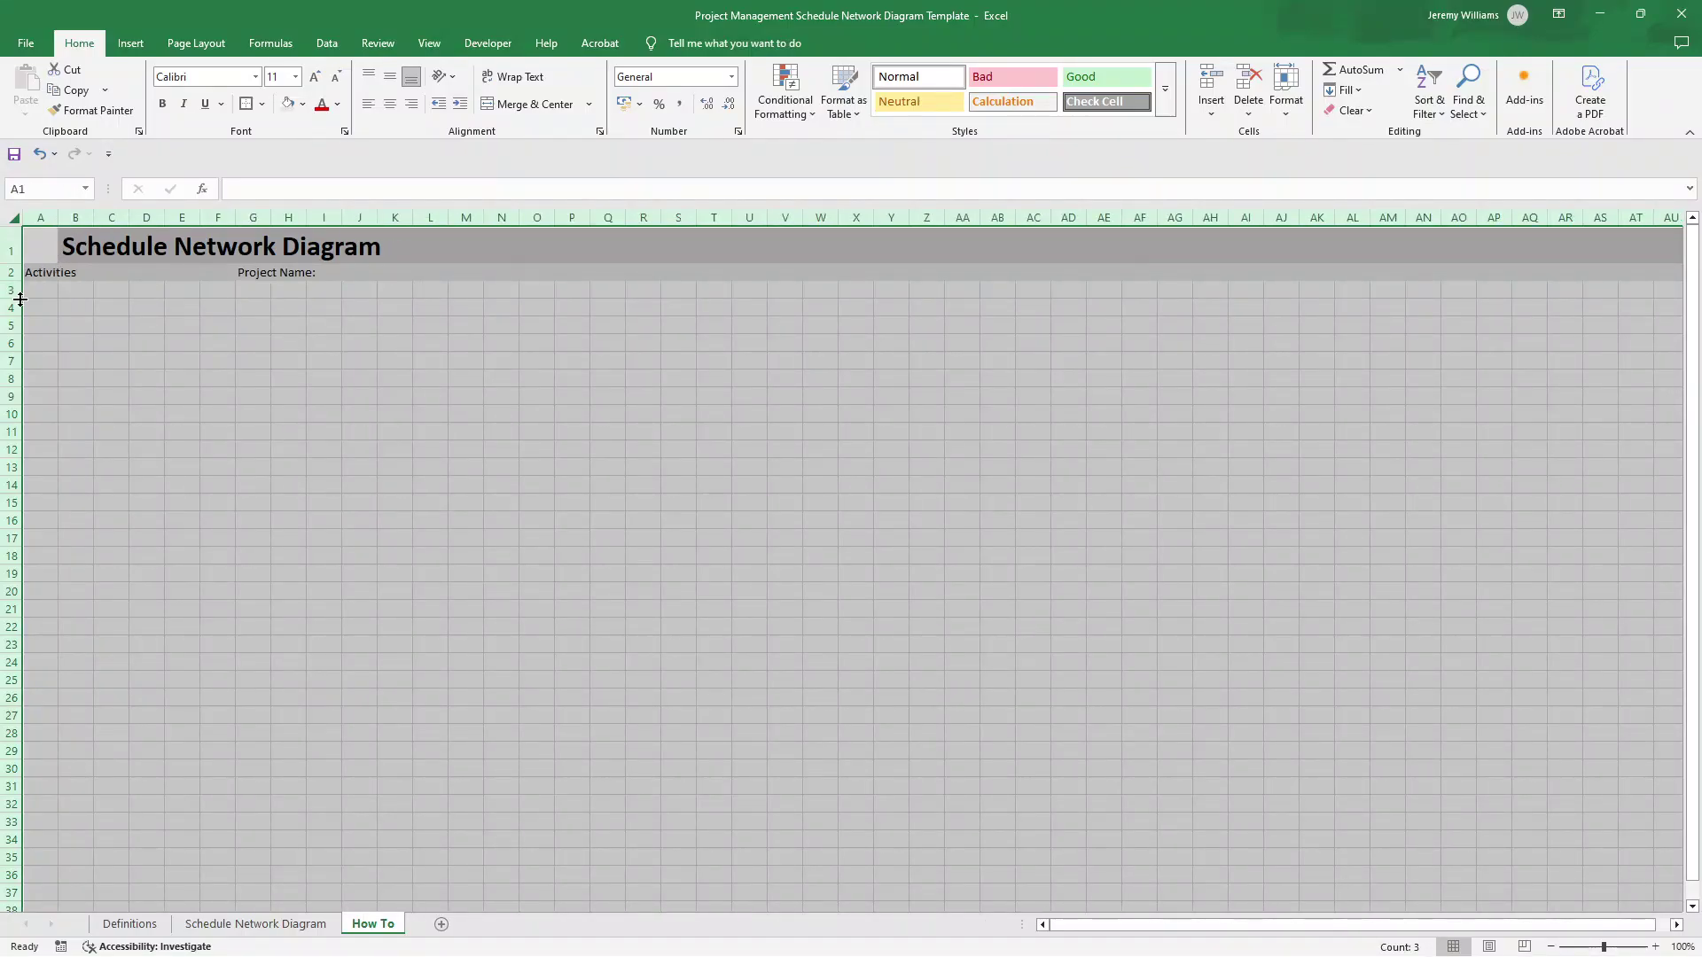
{"action": "left_click_drag", "start_coordinate": [20, 298], "coordinate": [18, 311]}
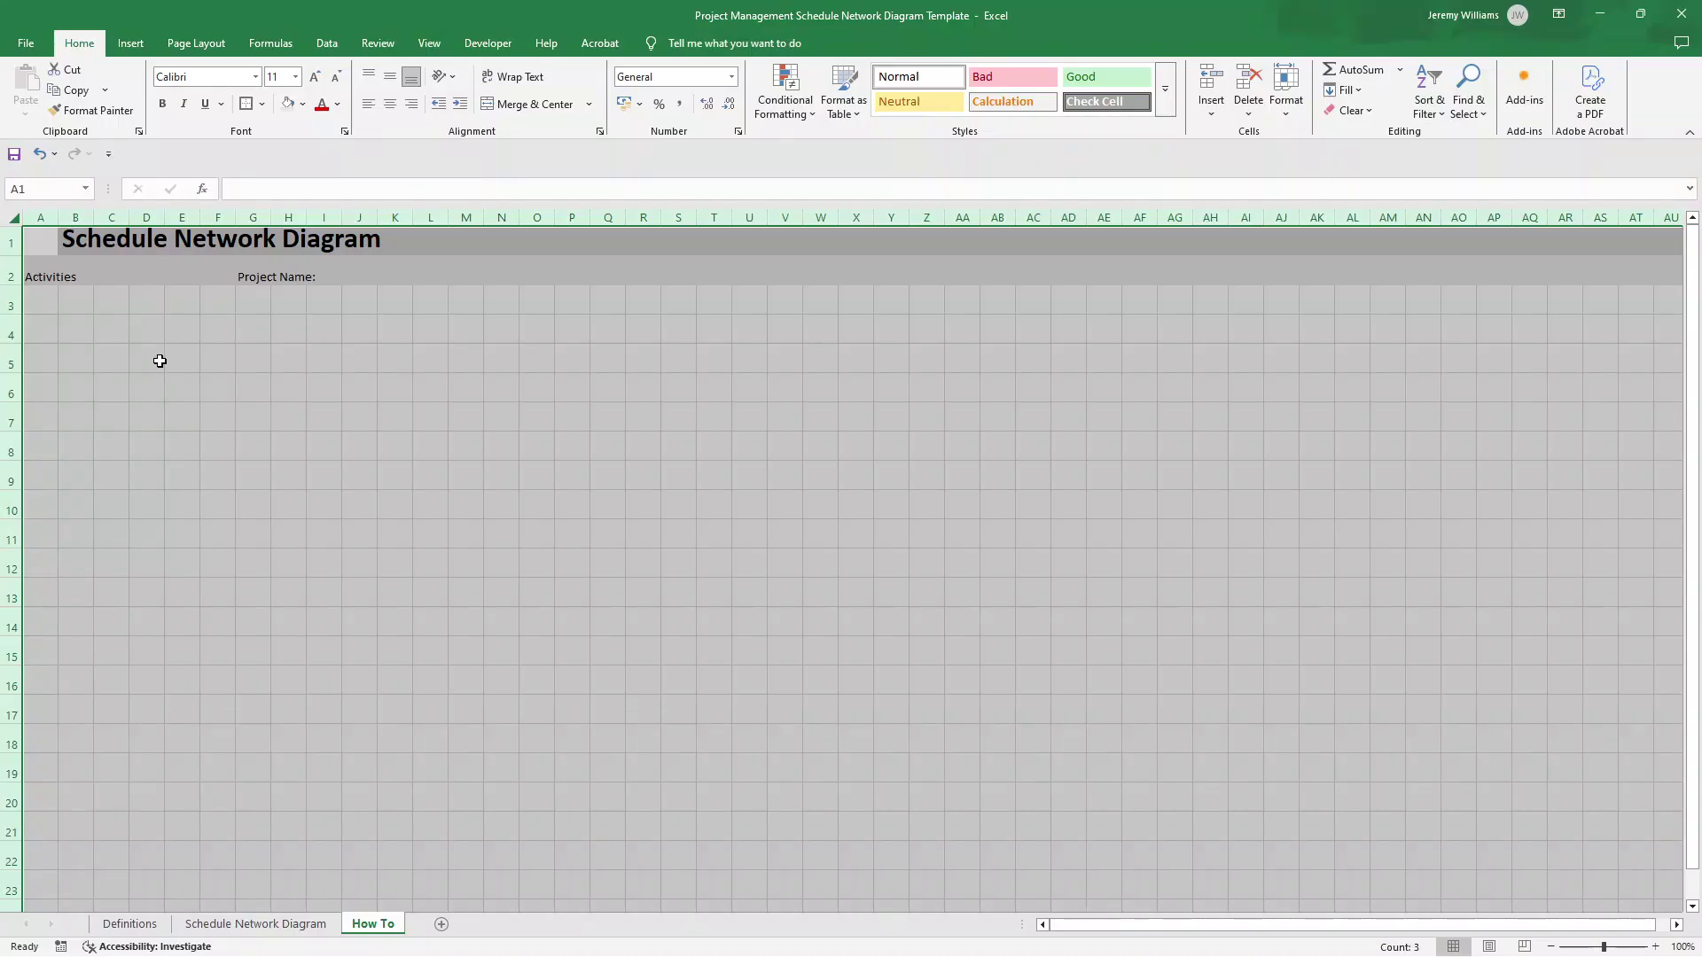
{"action": "left_click", "coordinate": [160, 361]}
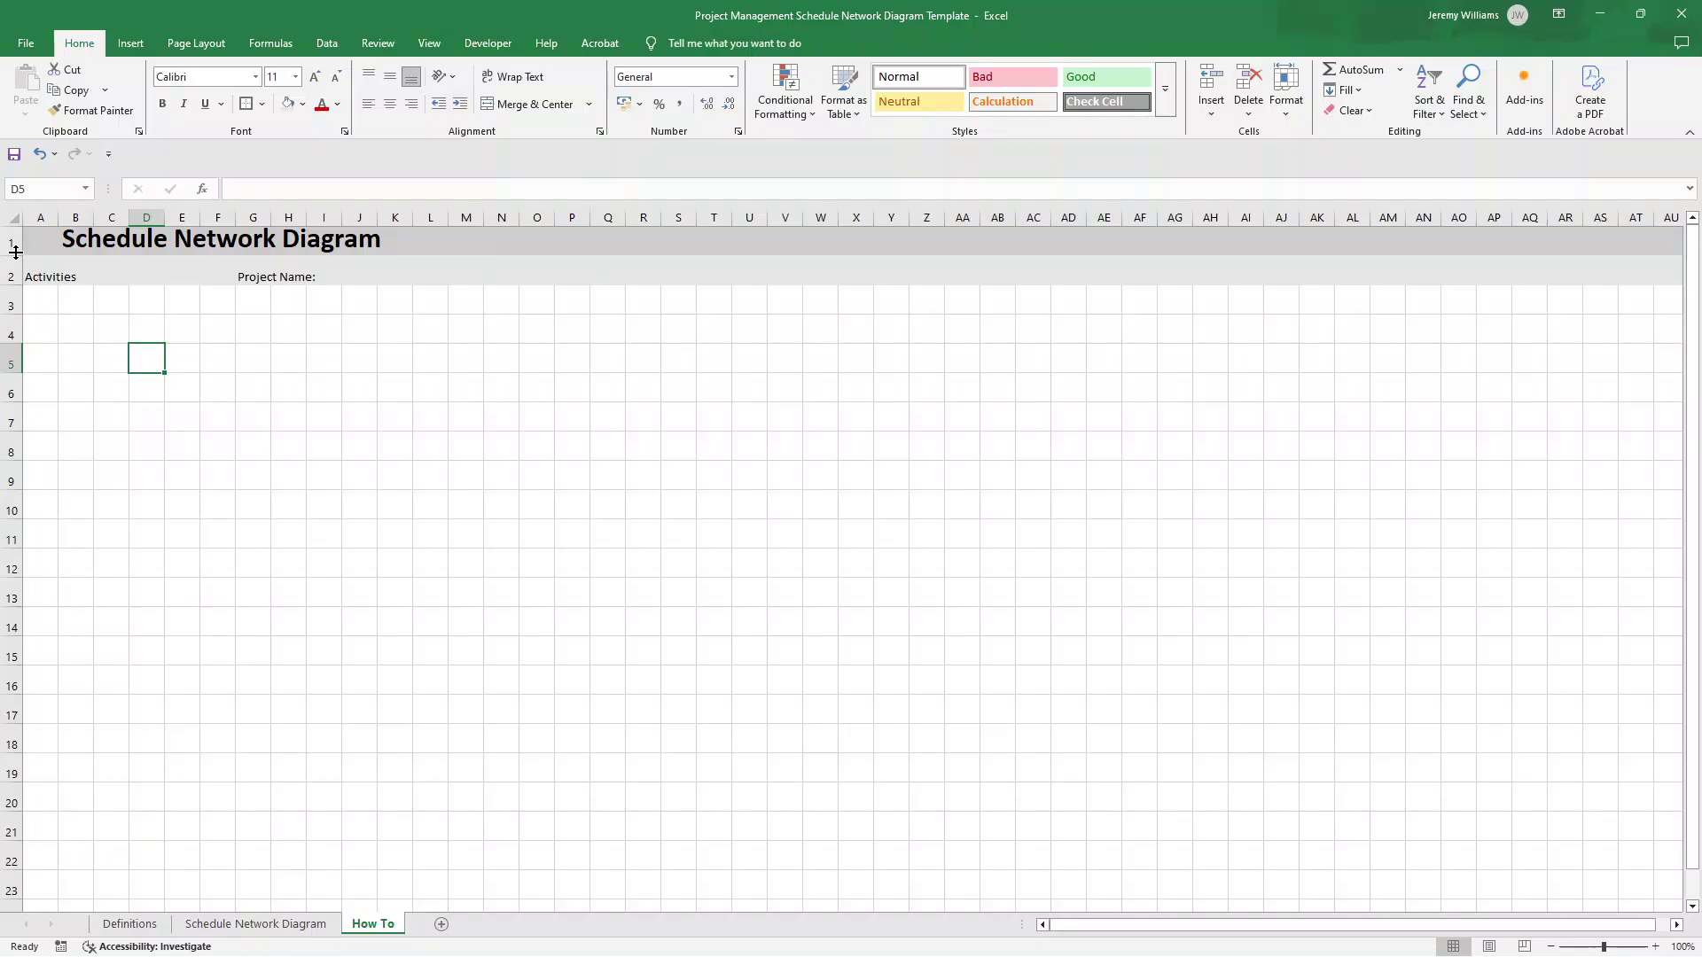
- Heighten the title row to 33.75 and narrow column A to width 2.86
{"action": "left_click_drag", "start_coordinate": [14, 258], "coordinate": [19, 266]}
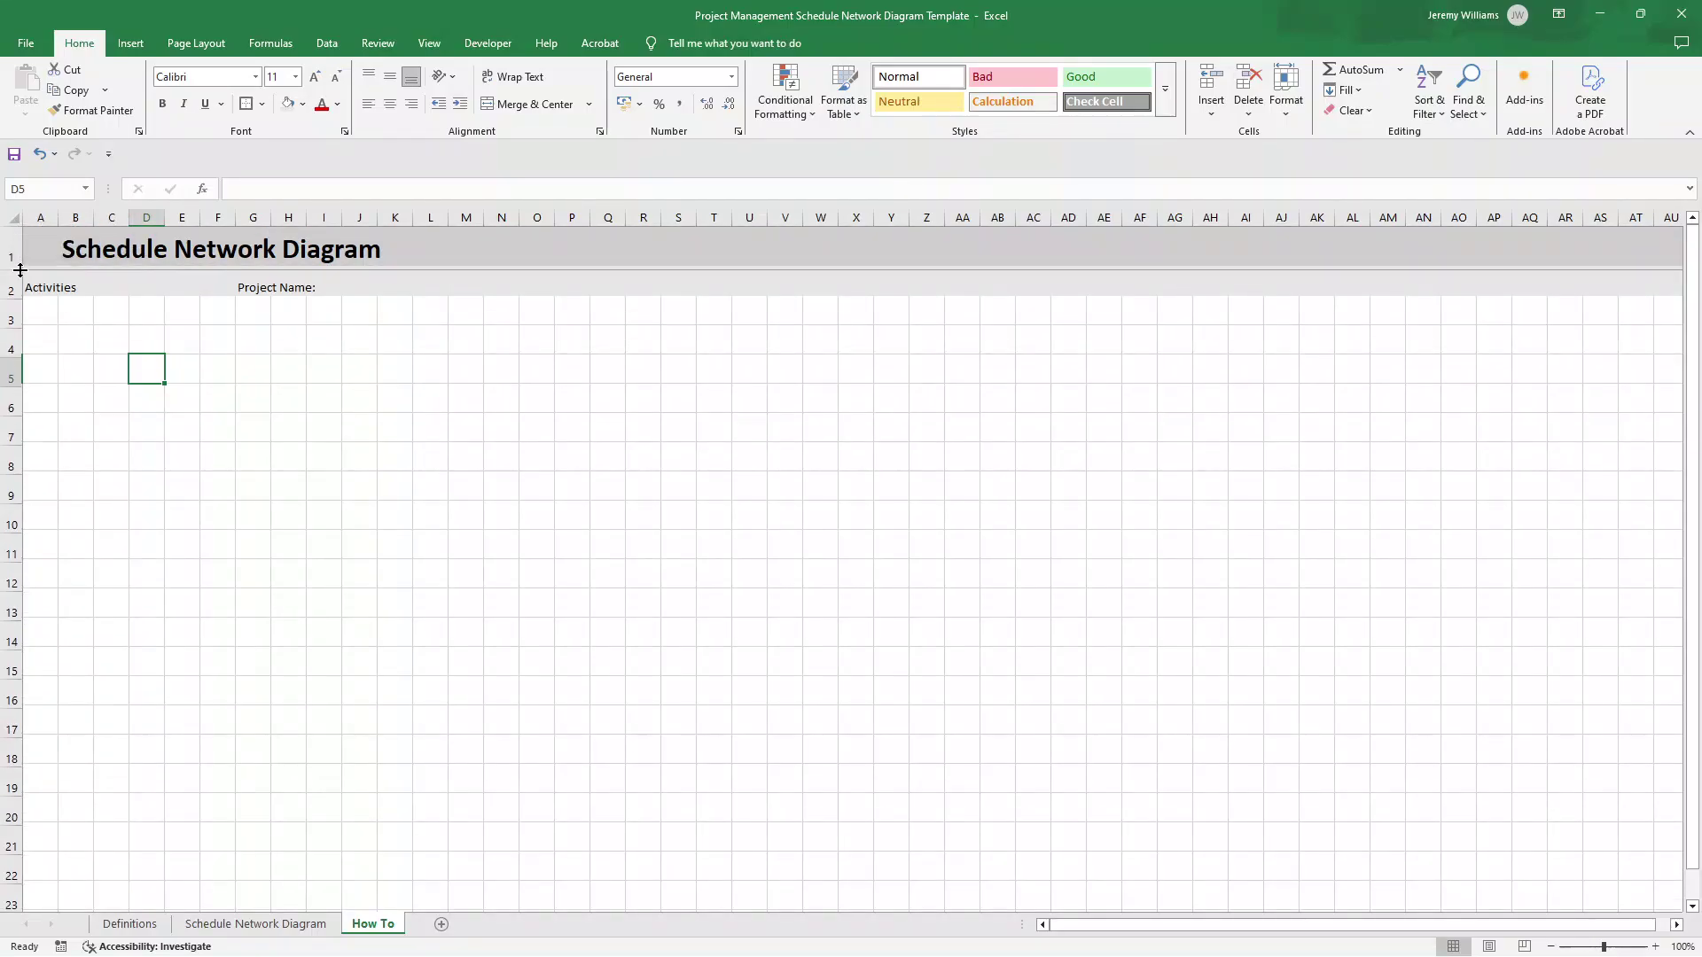
{"action": "left_click", "coordinate": [112, 368]}
{"action": "left_click_drag", "start_coordinate": [55, 219], "coordinate": [41, 218]}
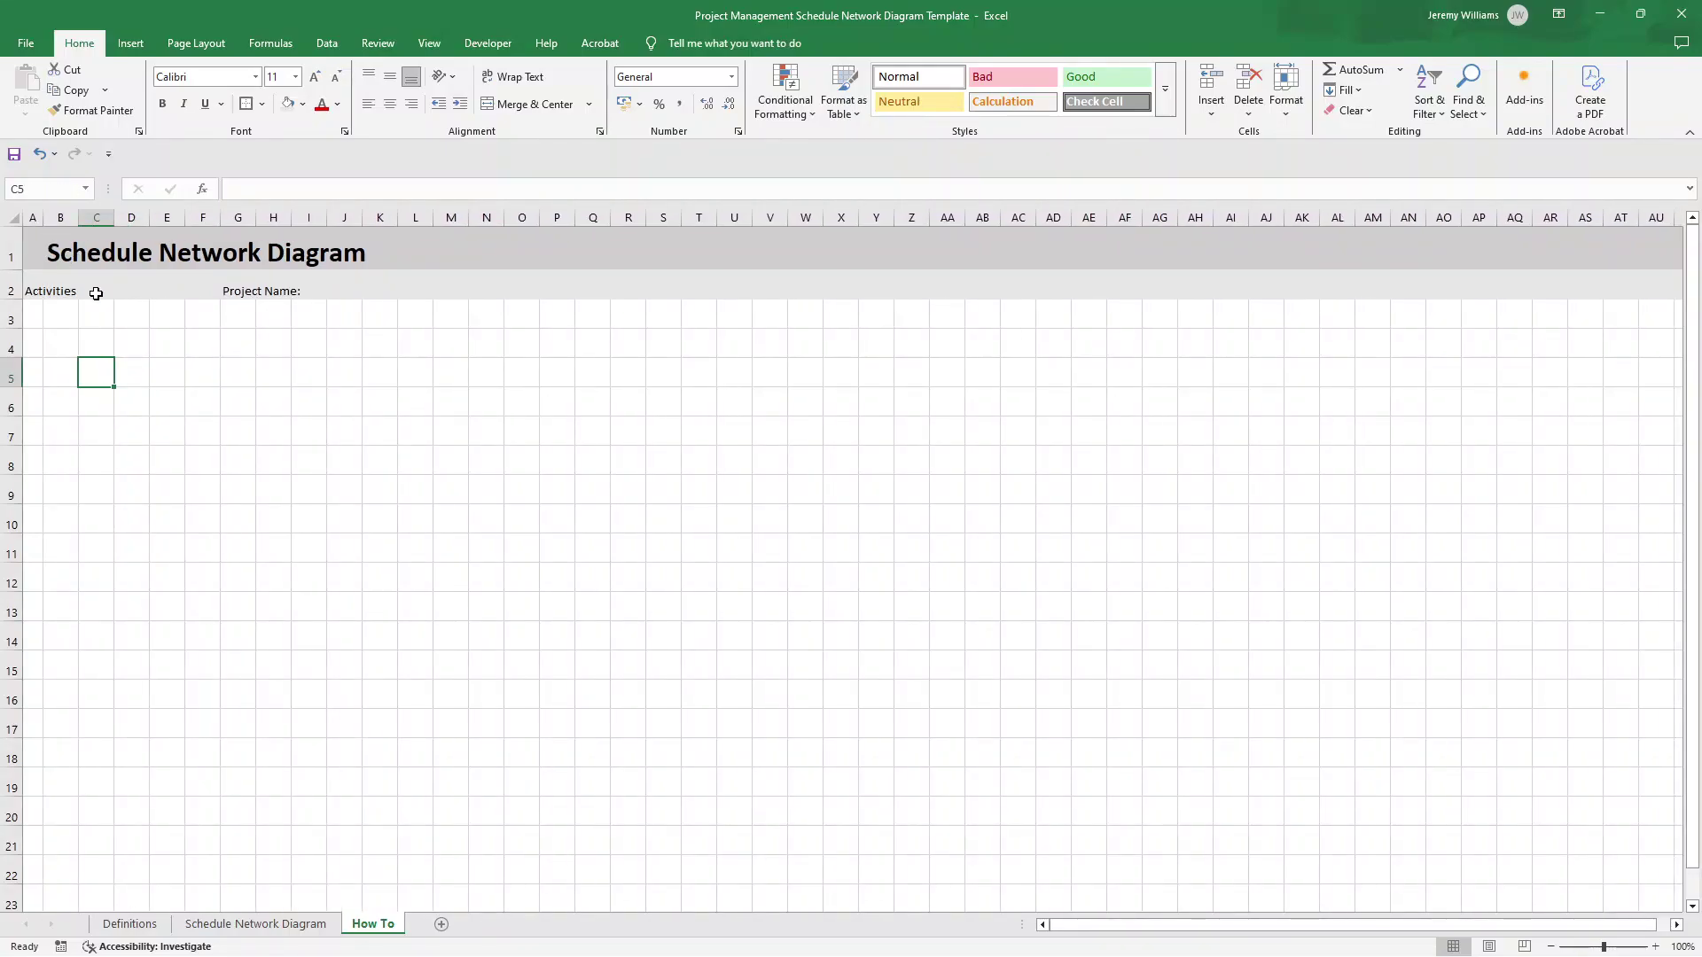
- Enter the node labels ES, D and EF across B4:D4
{"action": "left_click", "coordinate": [51, 339]}
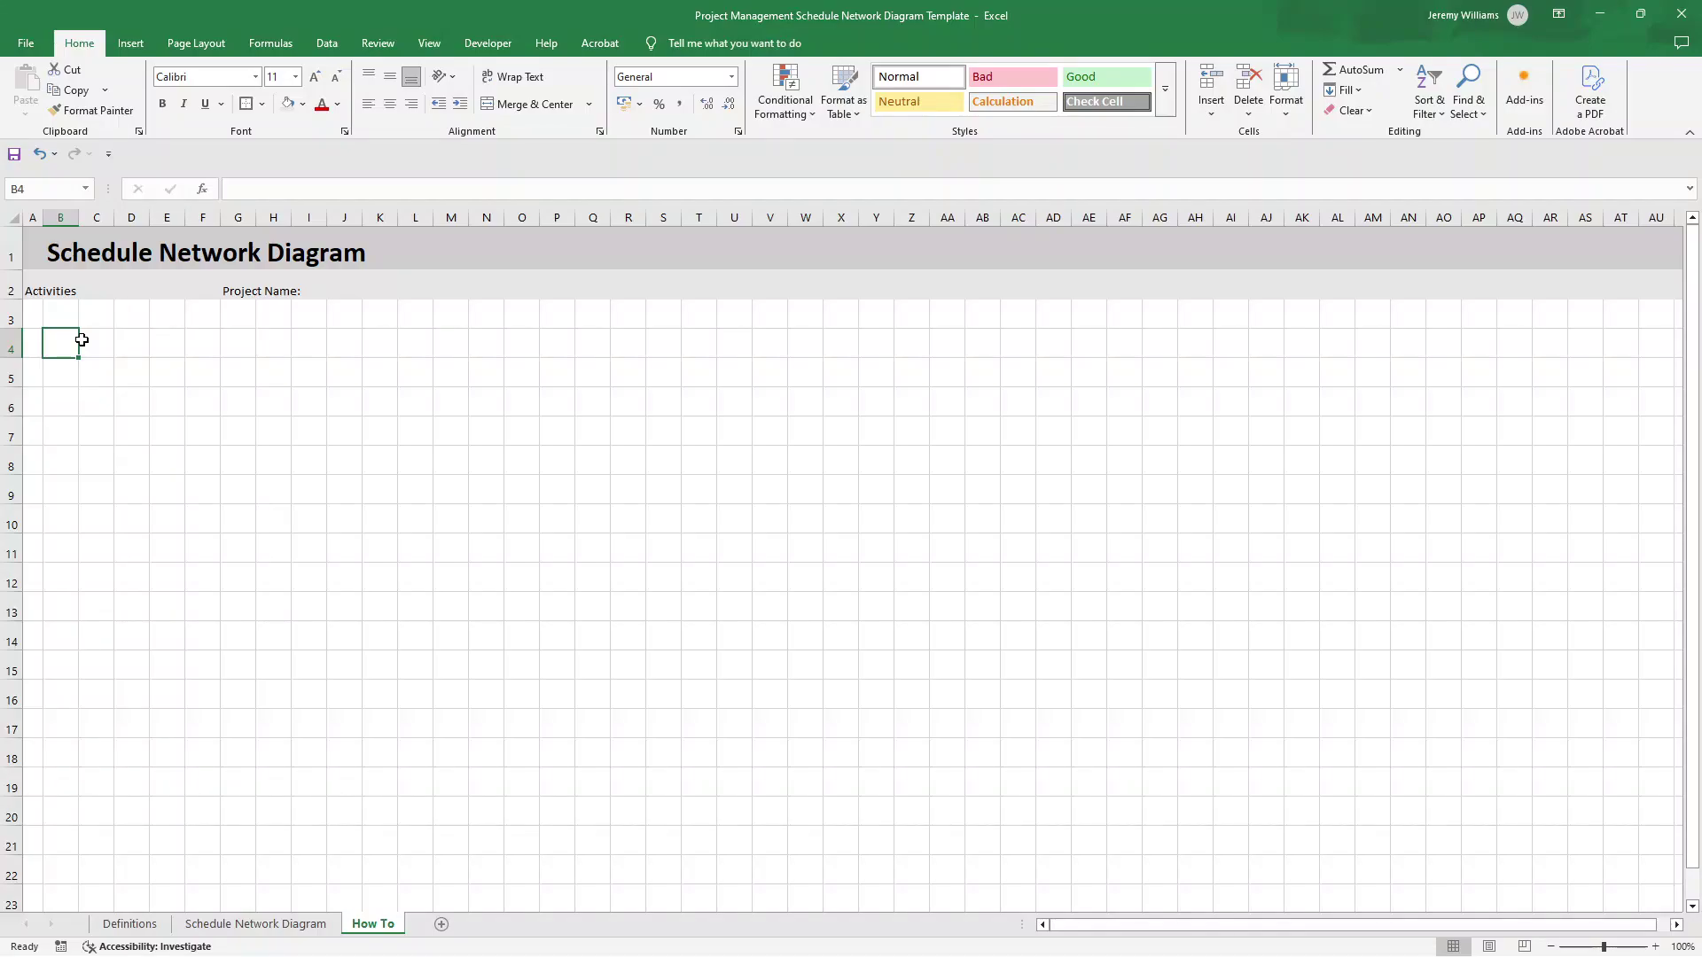
{"action": "type", "text": "E"}
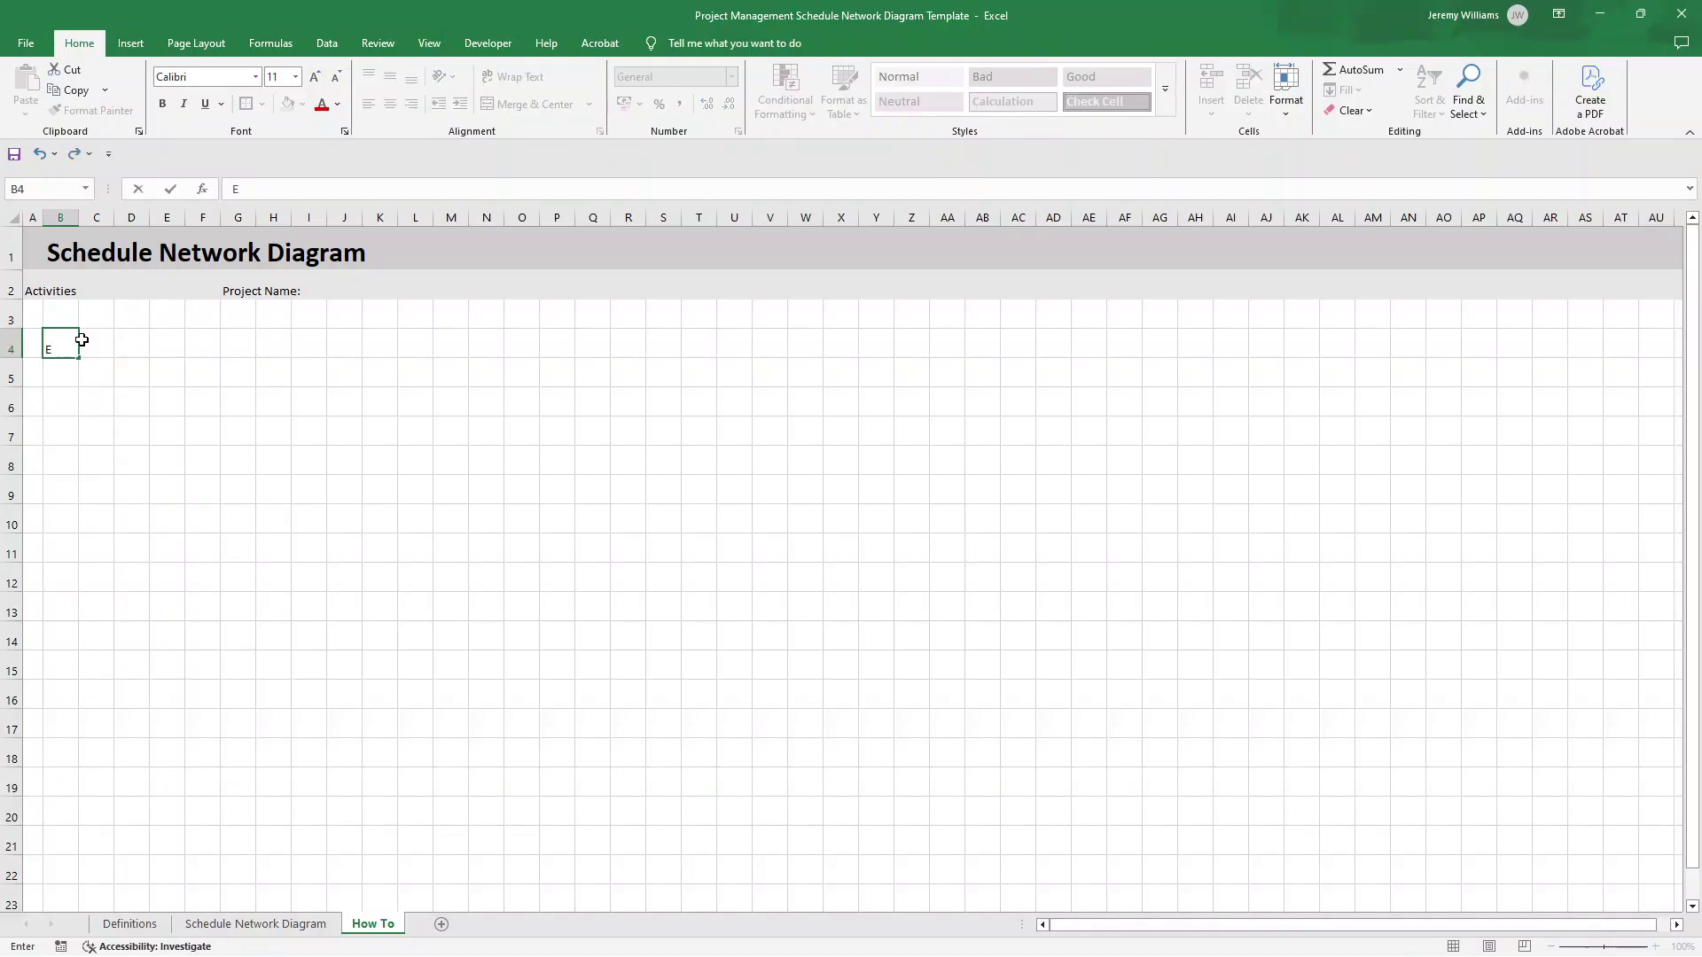
{"action": "key", "text": "Caps_Lock"}
{"action": "type", "text": "S"}
{"action": "key", "text": "Tab"}
{"action": "type", "text": "D"}
{"action": "key", "text": "Tab"}
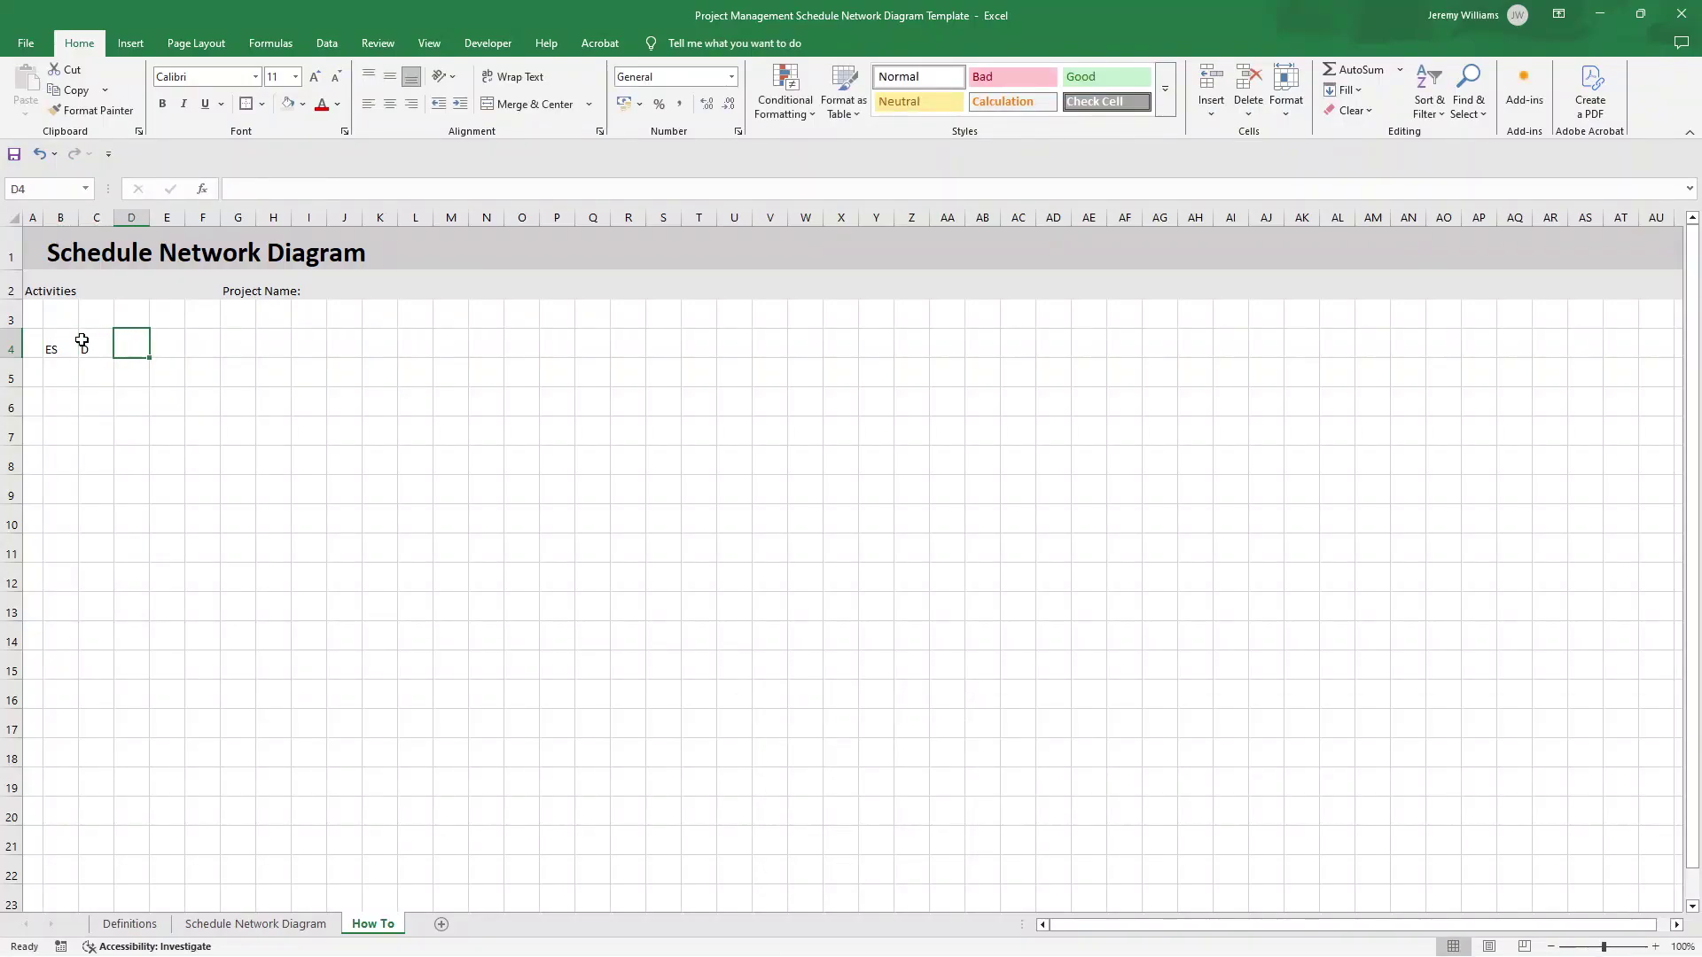
{"action": "type", "text": "EF"}
{"action": "key", "text": "Return"}
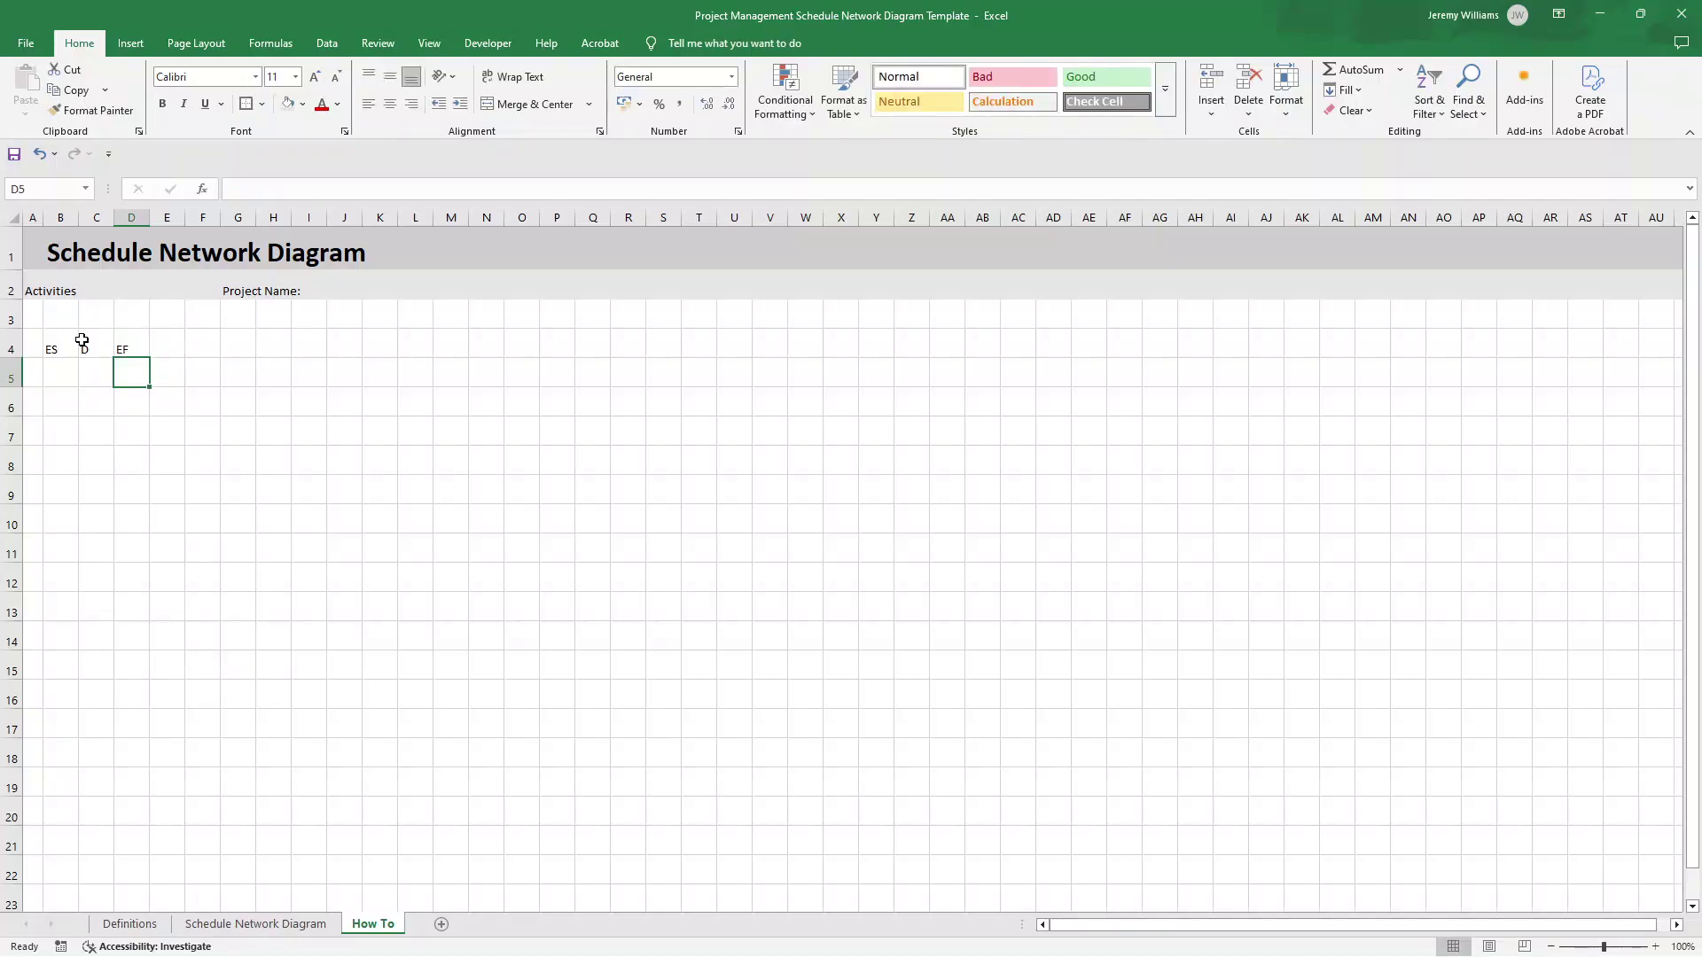
- Enter Activity in C5, then LS in B6 and F in C6
{"action": "key", "text": "Left"}
{"action": "type", "text": "A"}
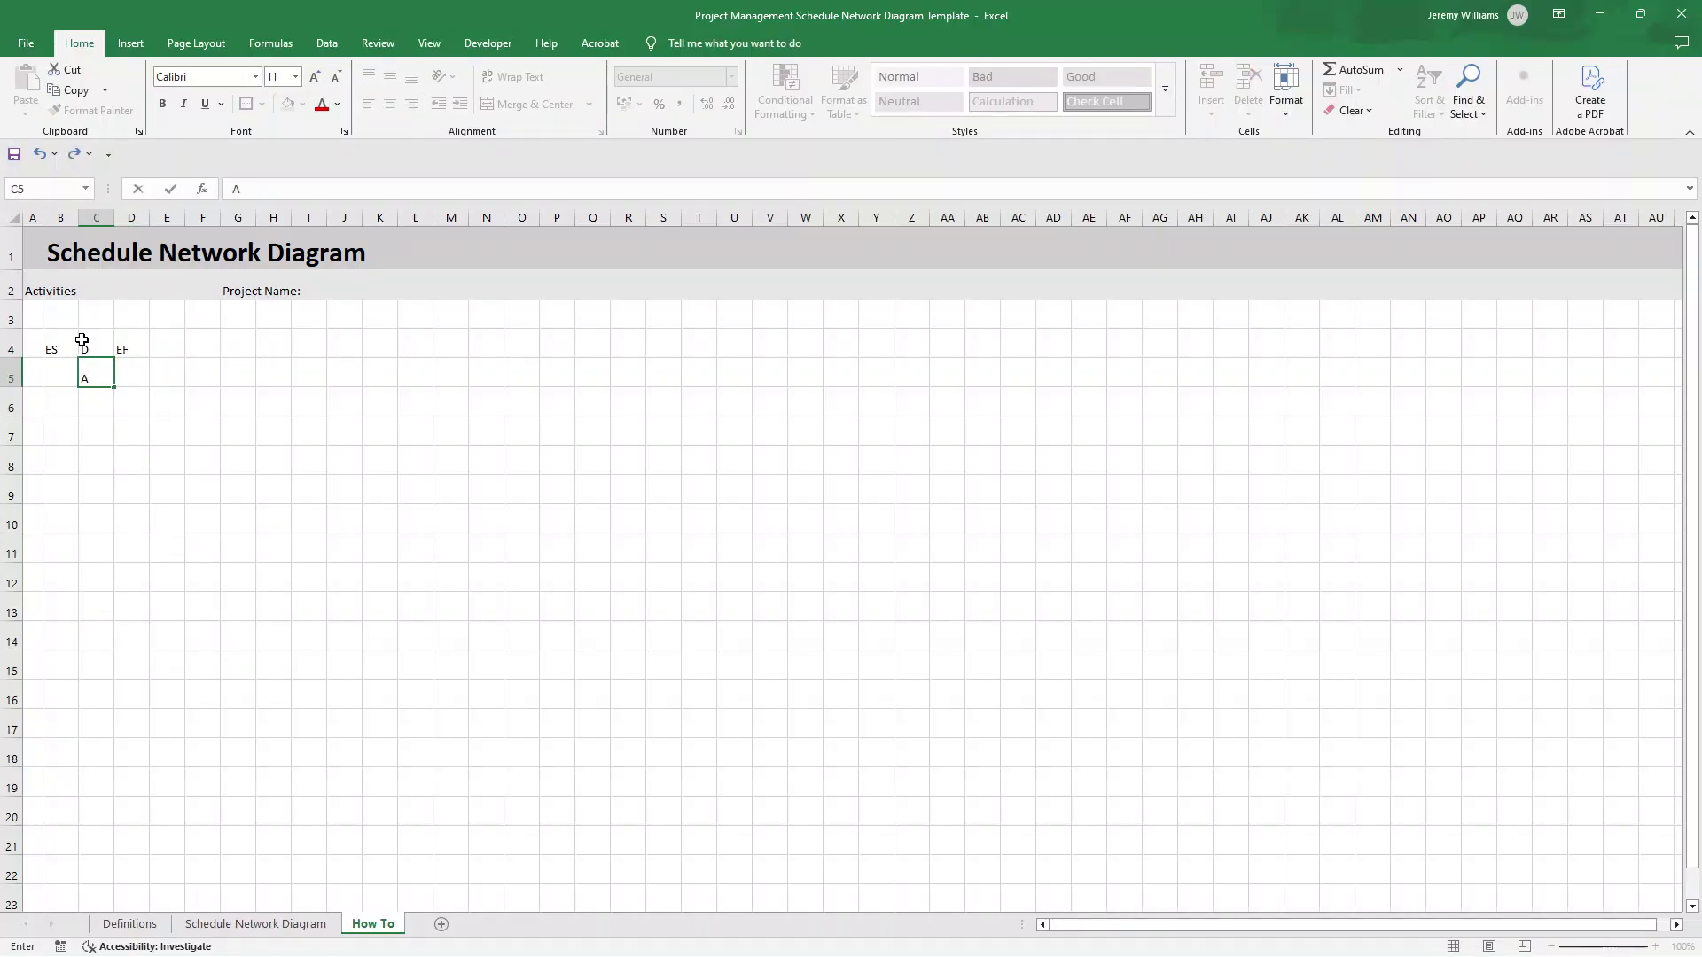
{"action": "type", "text": "CTIVITY"}
{"action": "key", "text": "BackSpace"}
{"action": "key", "text": "BackSpace"}
{"action": "key", "text": "BackSpace"}
{"action": "key", "text": "BackSpace"}
{"action": "key", "text": "BackSpace"}
{"action": "key", "text": "BackSpace"}
{"action": "key", "text": "BackSpace"}
{"action": "key", "text": "Caps_Lock"}
{"action": "type", "text": "ctivity"}
{"action": "key", "text": "Return"}
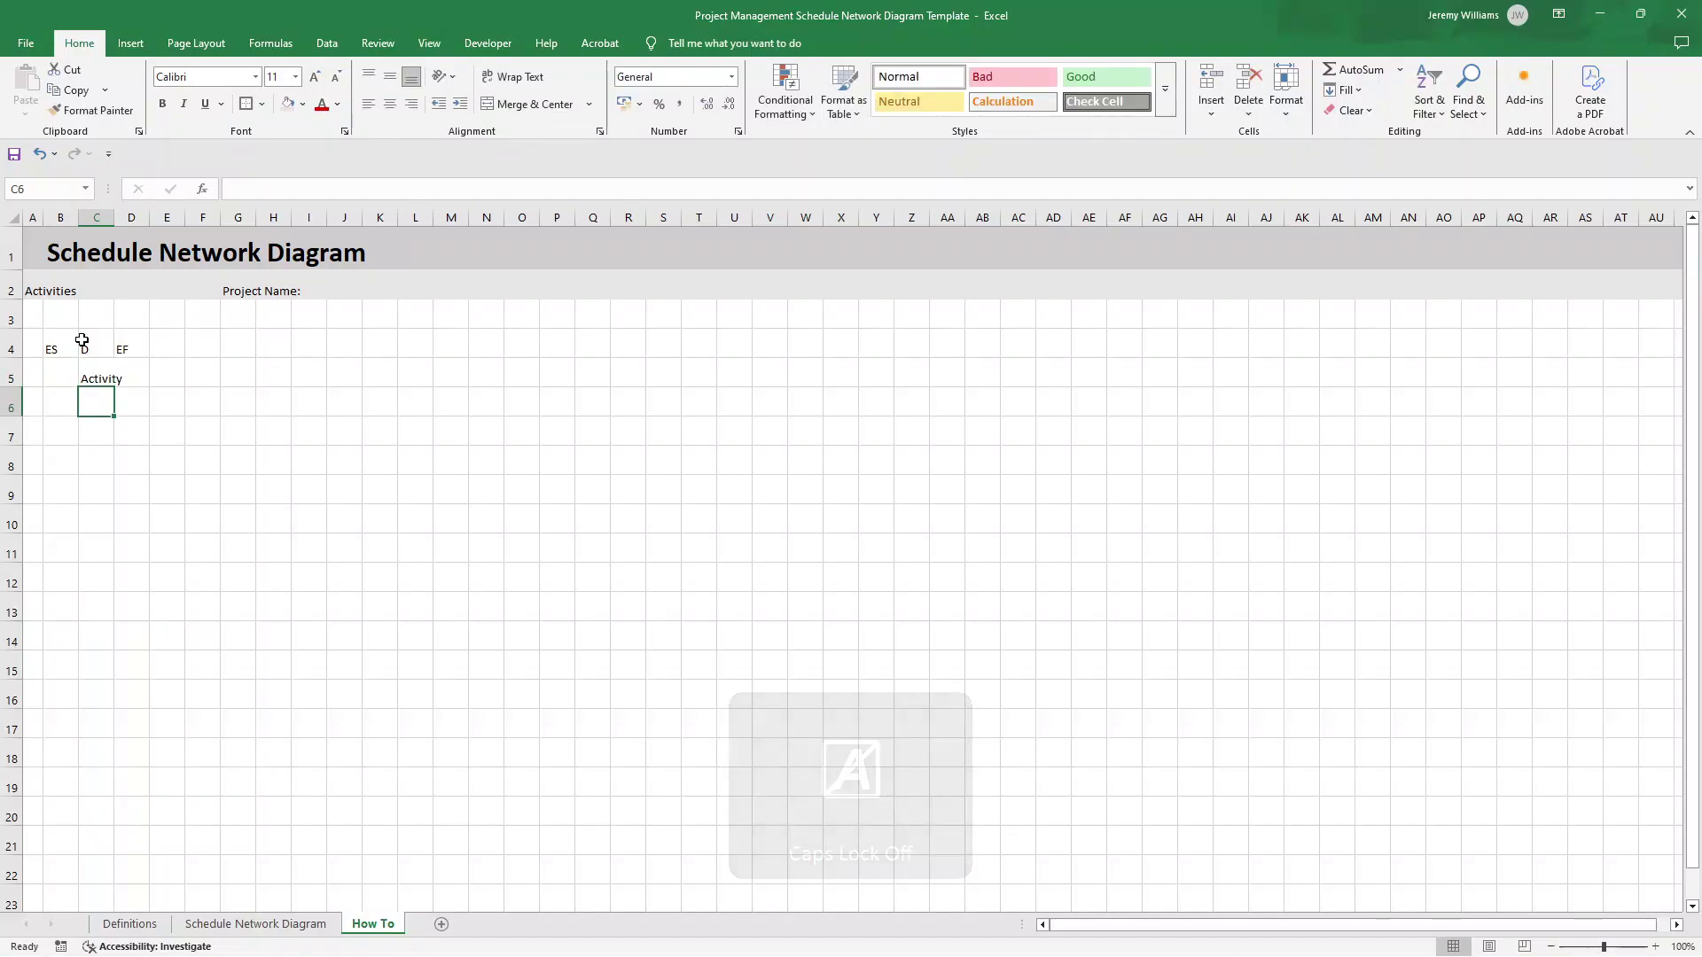
{"action": "key", "text": "Left"}
{"action": "key", "text": "Left"}
{"action": "key", "text": "Right"}
{"action": "key", "text": "Caps_Lock"}
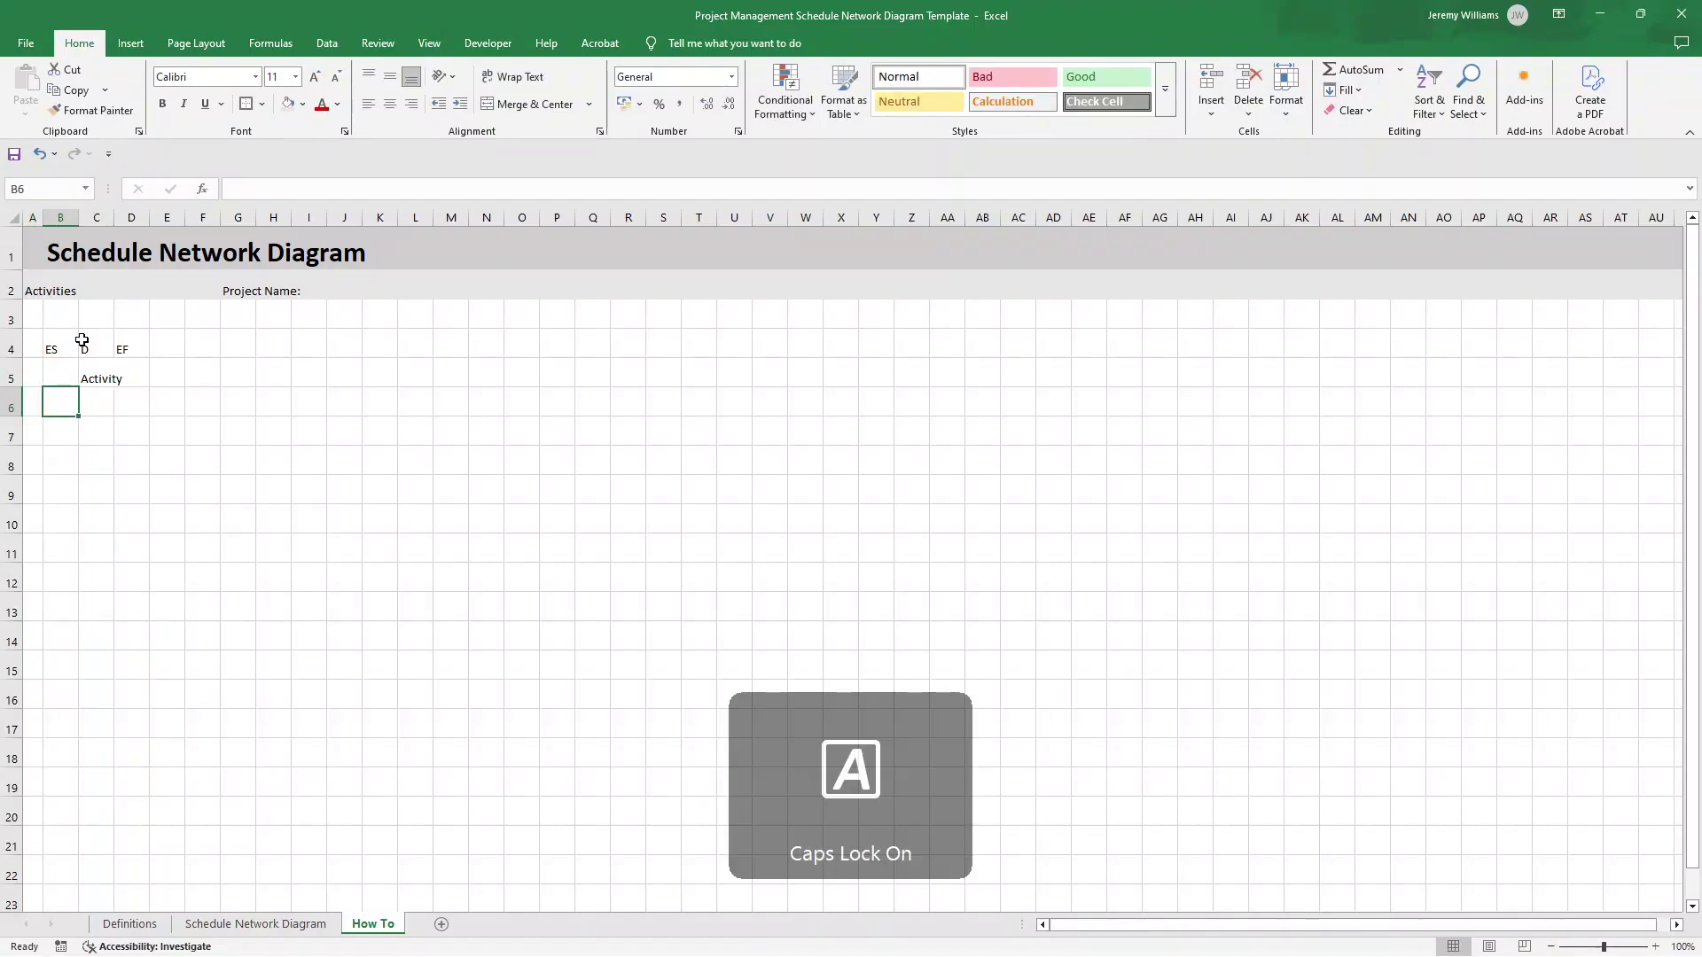
{"action": "type", "text": "LS"}
{"action": "key", "text": "Right"}
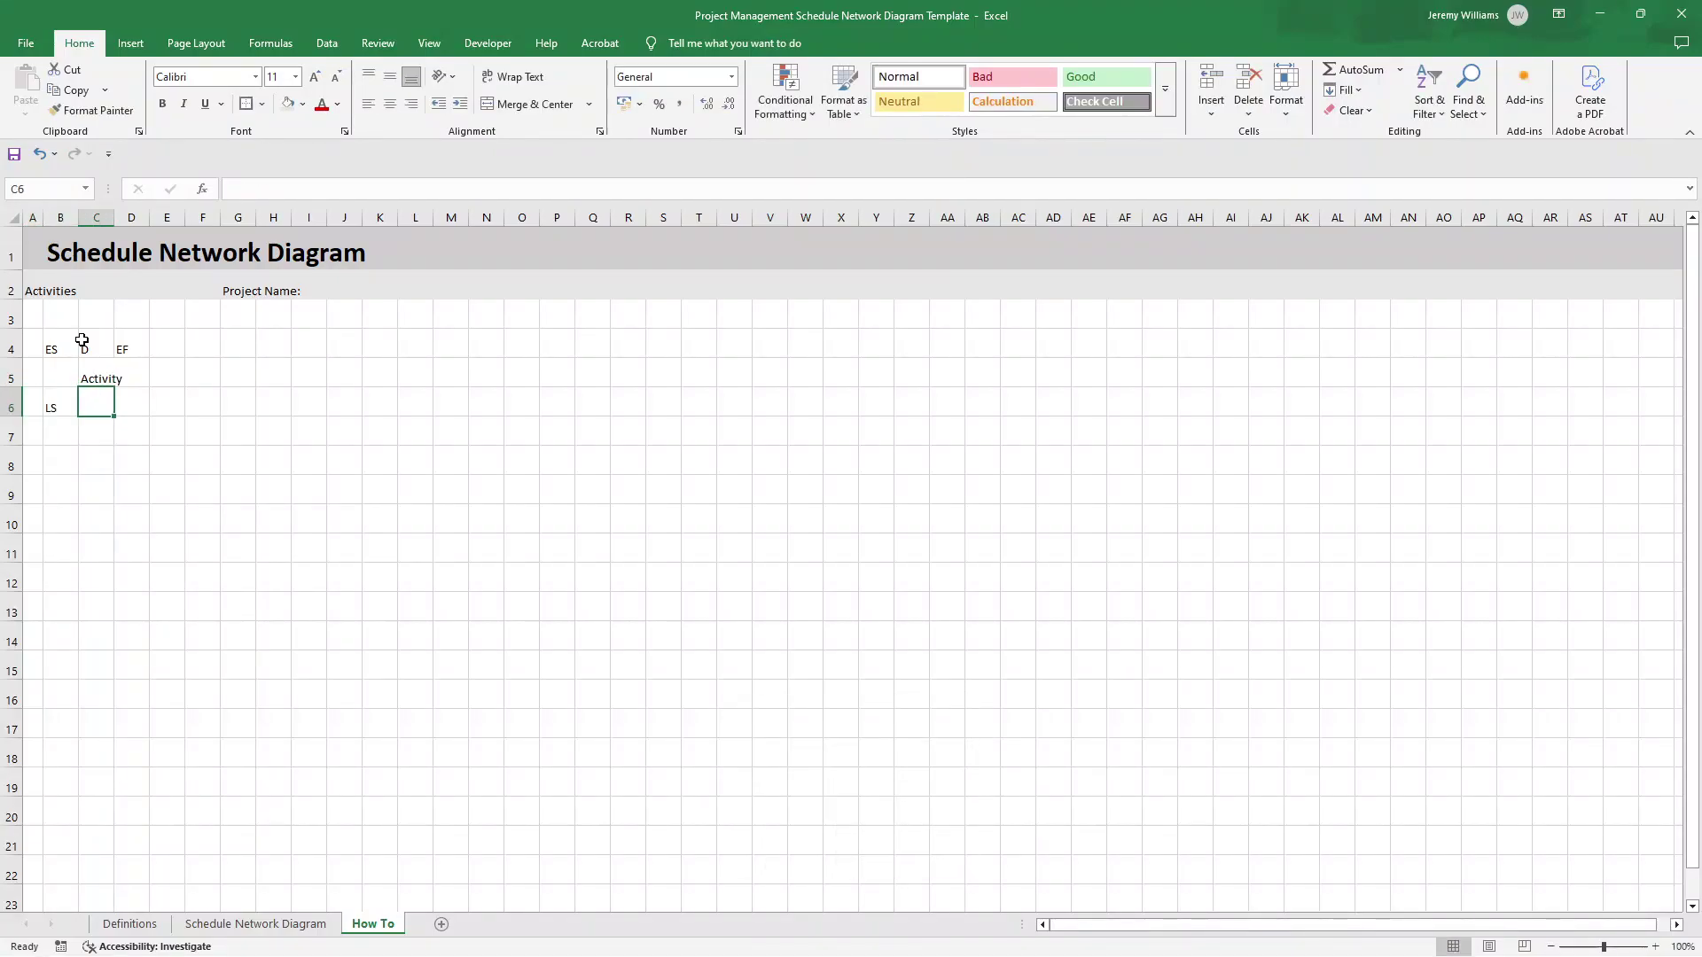
{"action": "type", "text": "F"}
{"action": "key", "text": "Right"}
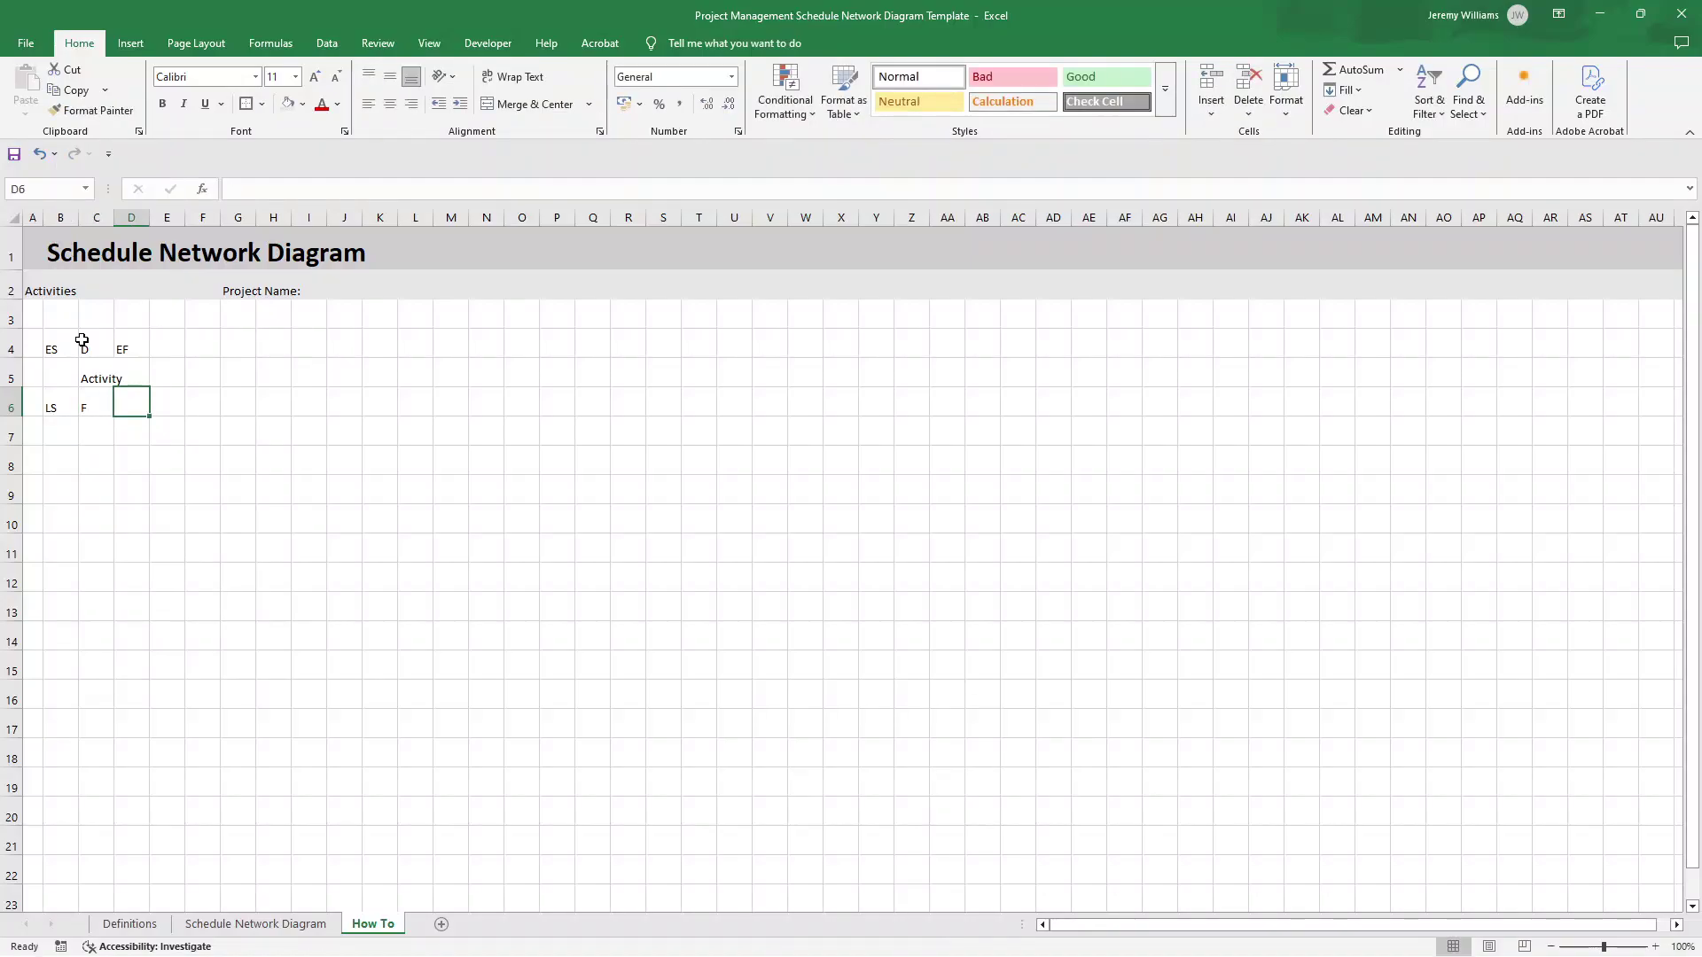
- Add LF in D6 and make the B4:D6 node labels bold and centred
{"action": "type", "text": "LF"}
{"action": "key", "text": "Return"}
{"action": "left_click", "coordinate": [64, 342]}
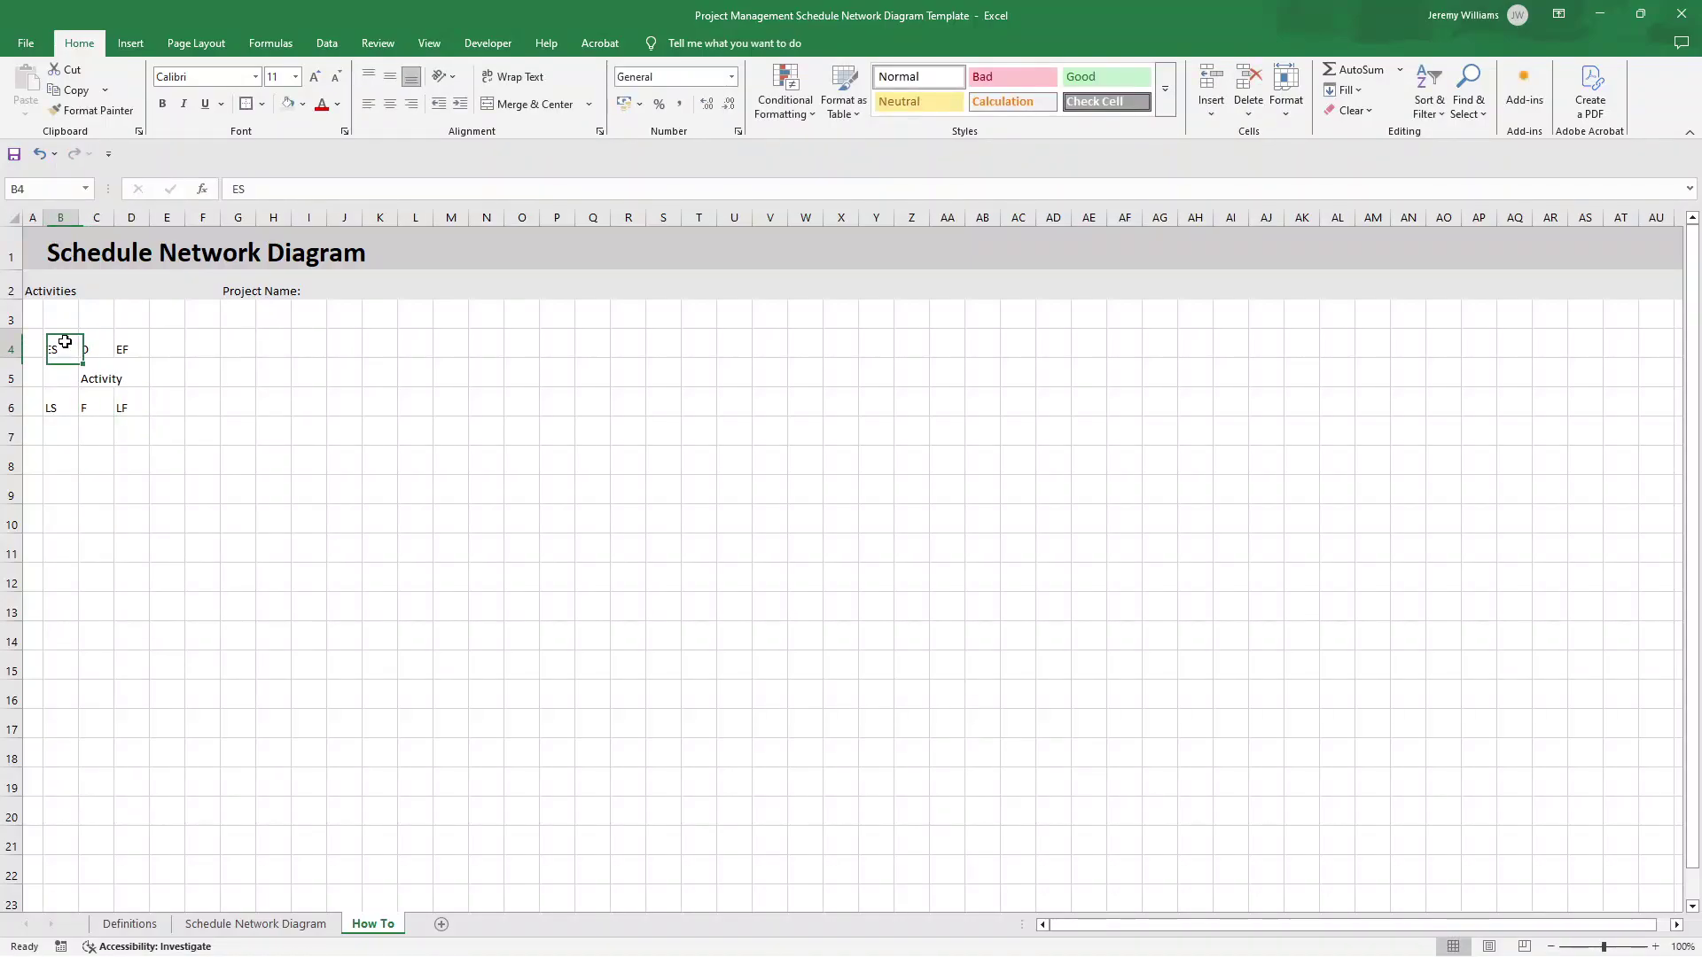
{"action": "left_click_drag", "start_coordinate": [65, 342], "coordinate": [125, 403]}
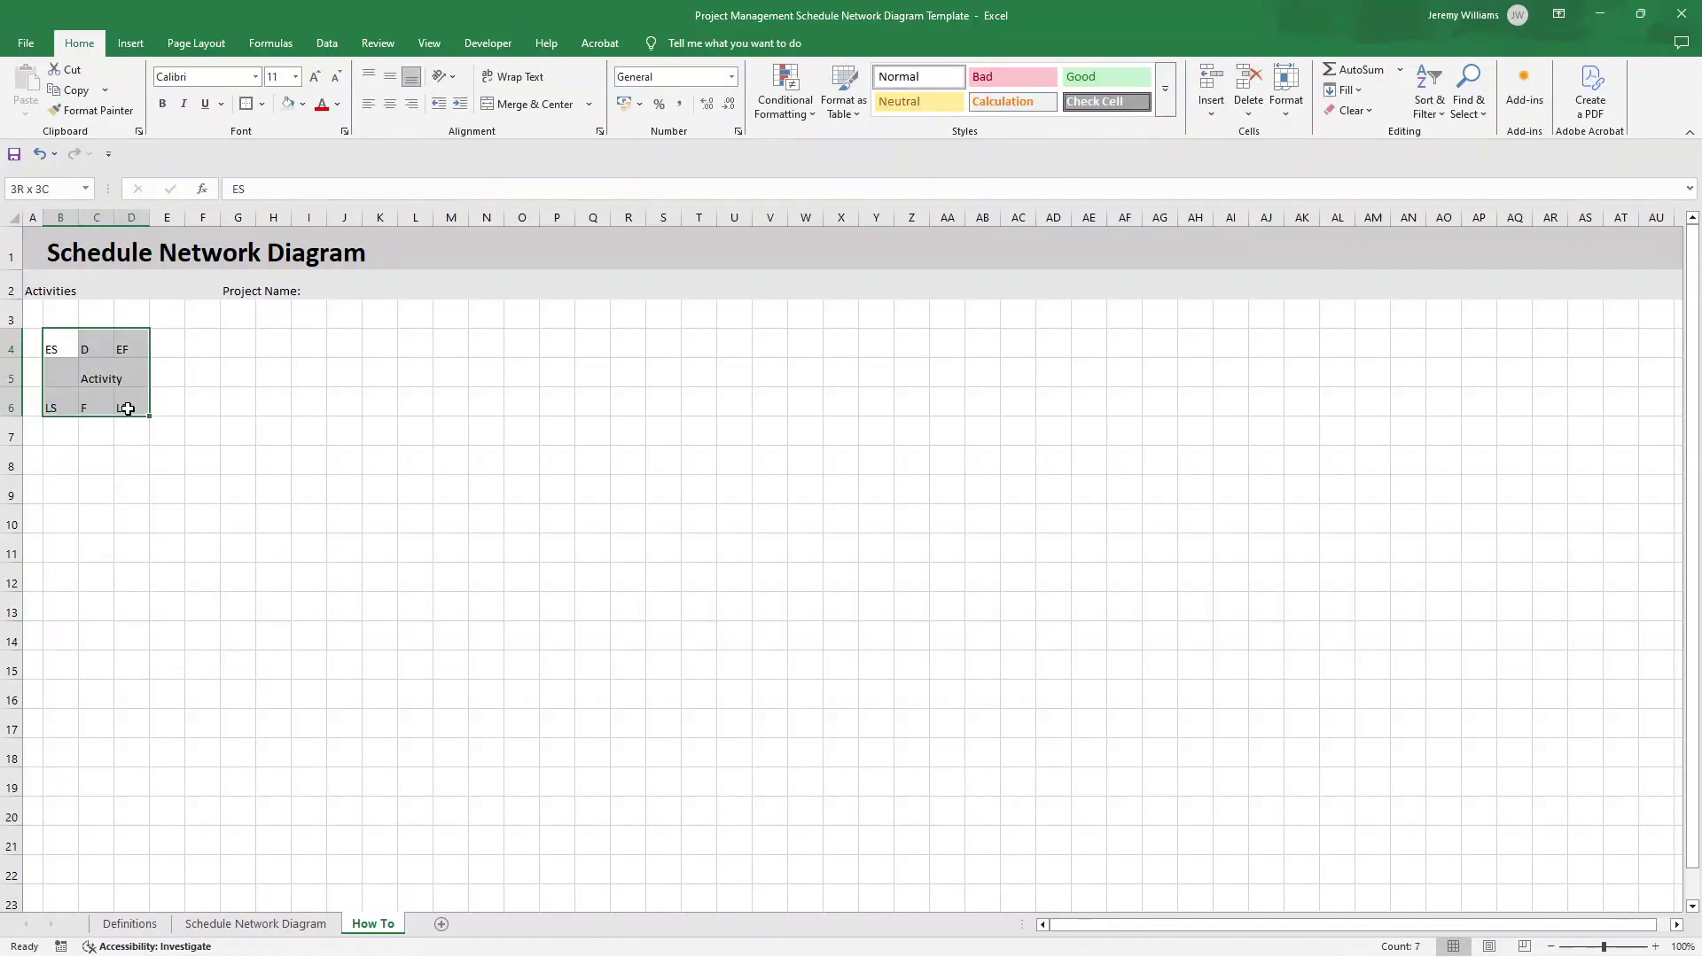
{"action": "left_click", "coordinate": [167, 105]}
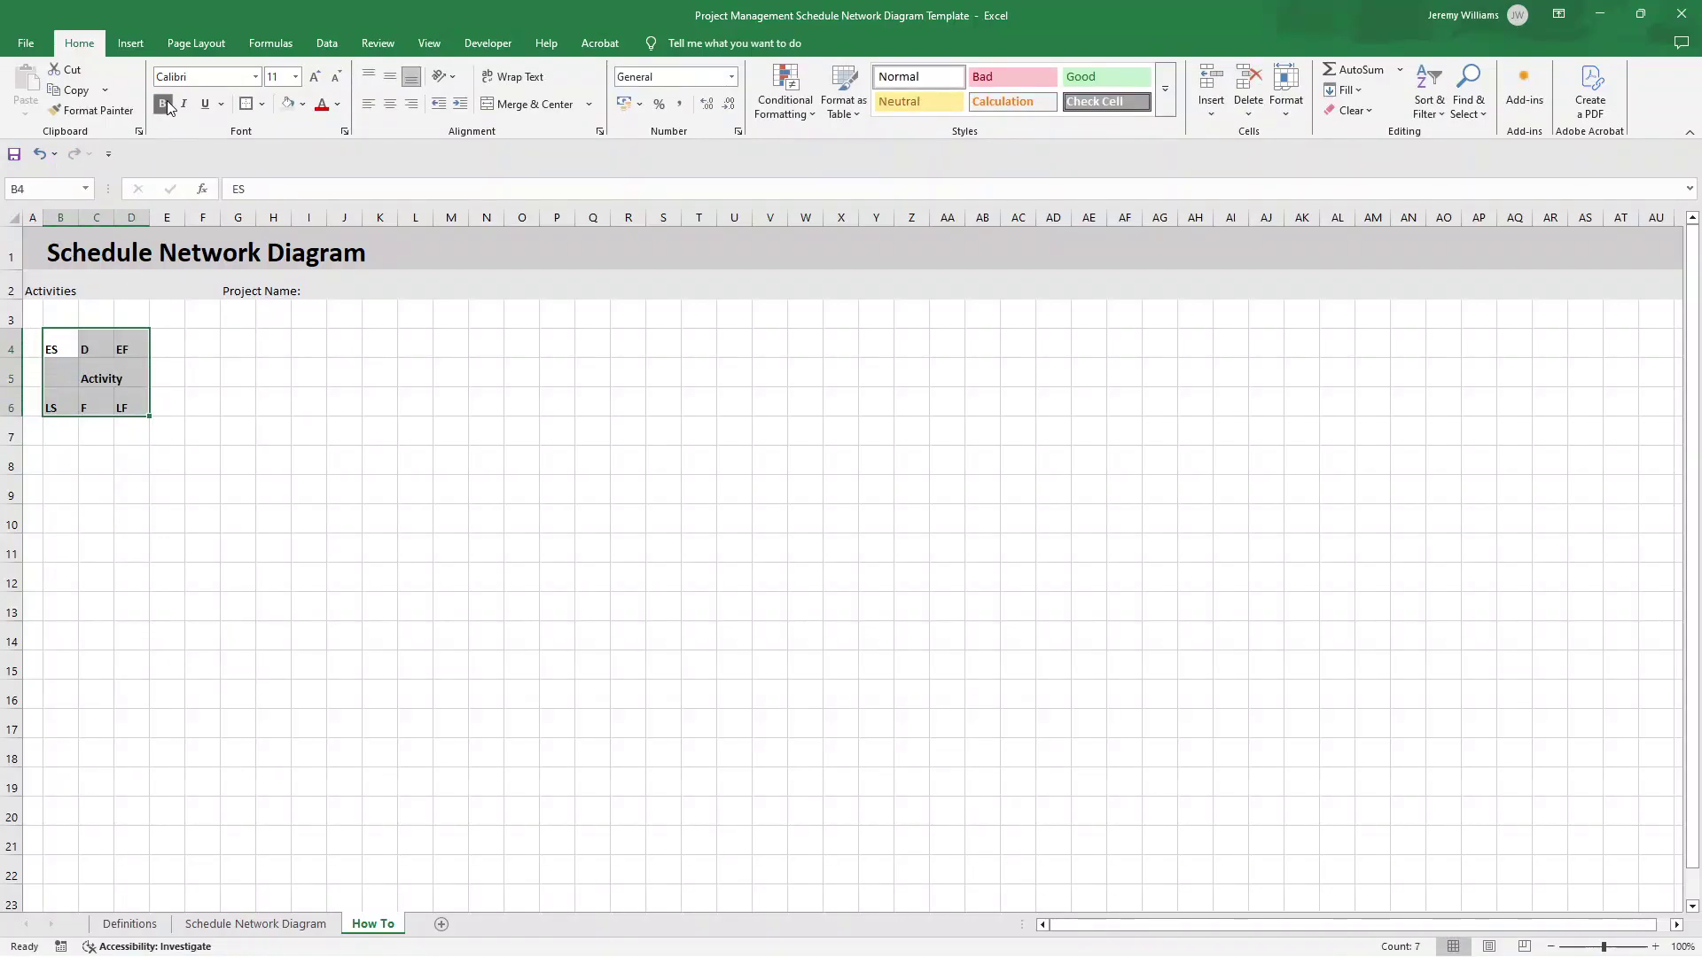
{"action": "left_click", "coordinate": [391, 106]}
{"action": "left_click", "coordinate": [235, 340]}
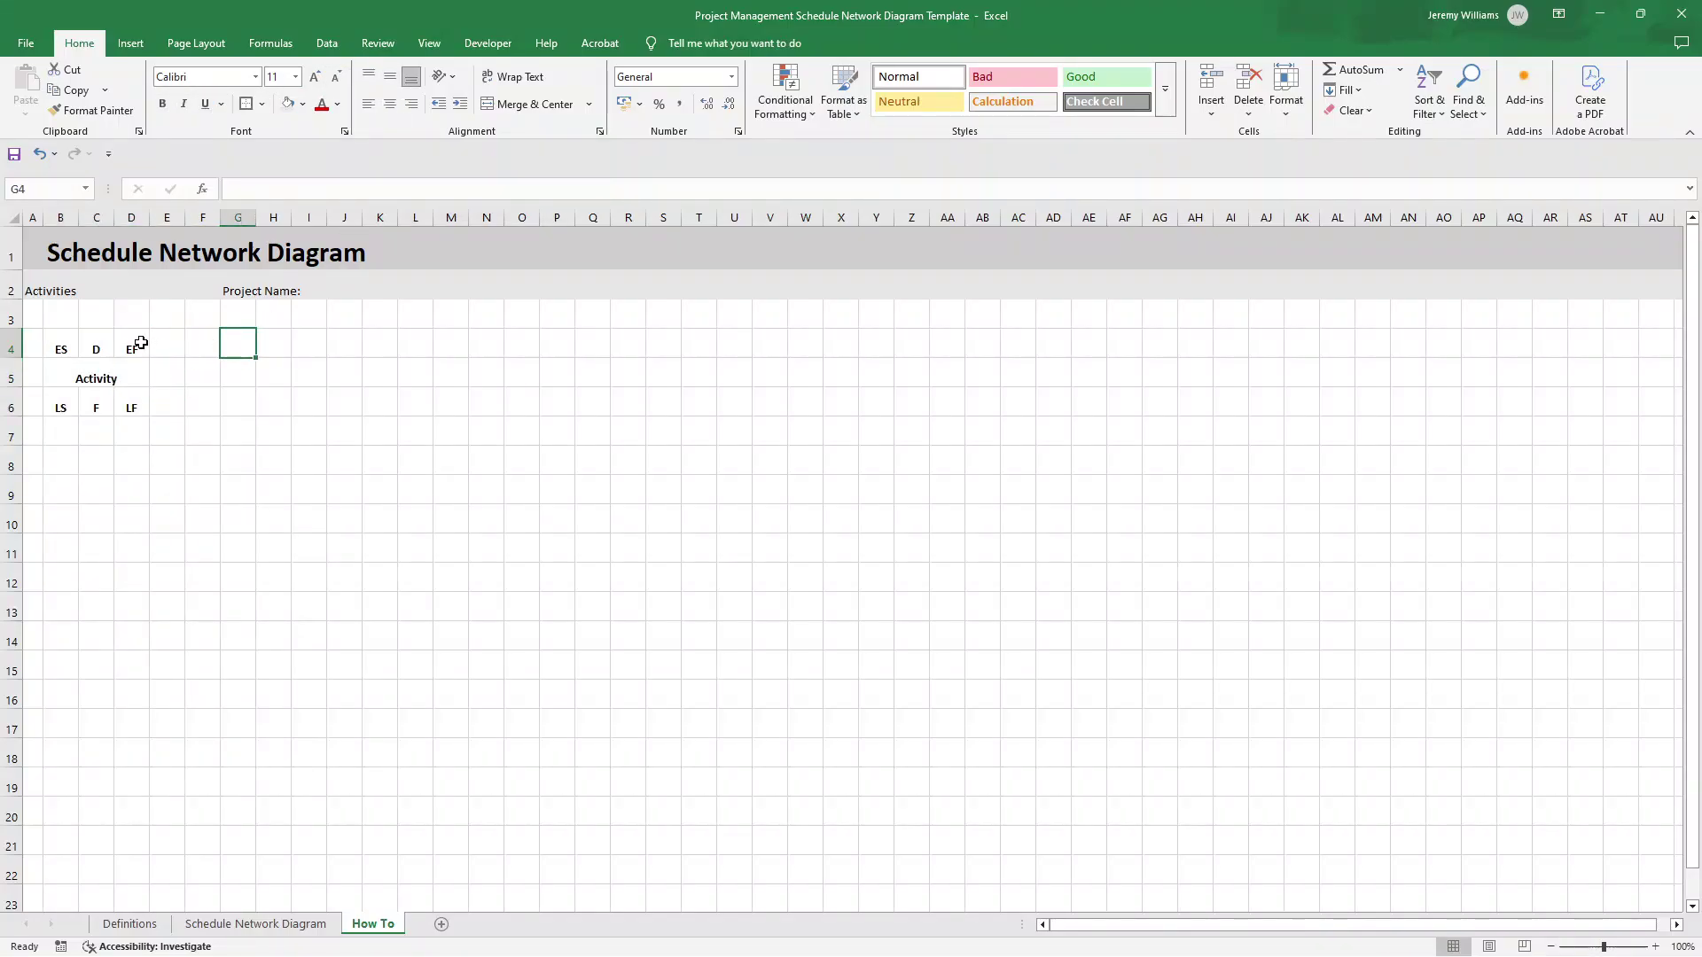
- Give cells B4, C4 and D4 thick outside borders
{"action": "left_click", "coordinate": [71, 342]}
{"action": "left_click", "coordinate": [262, 104]}
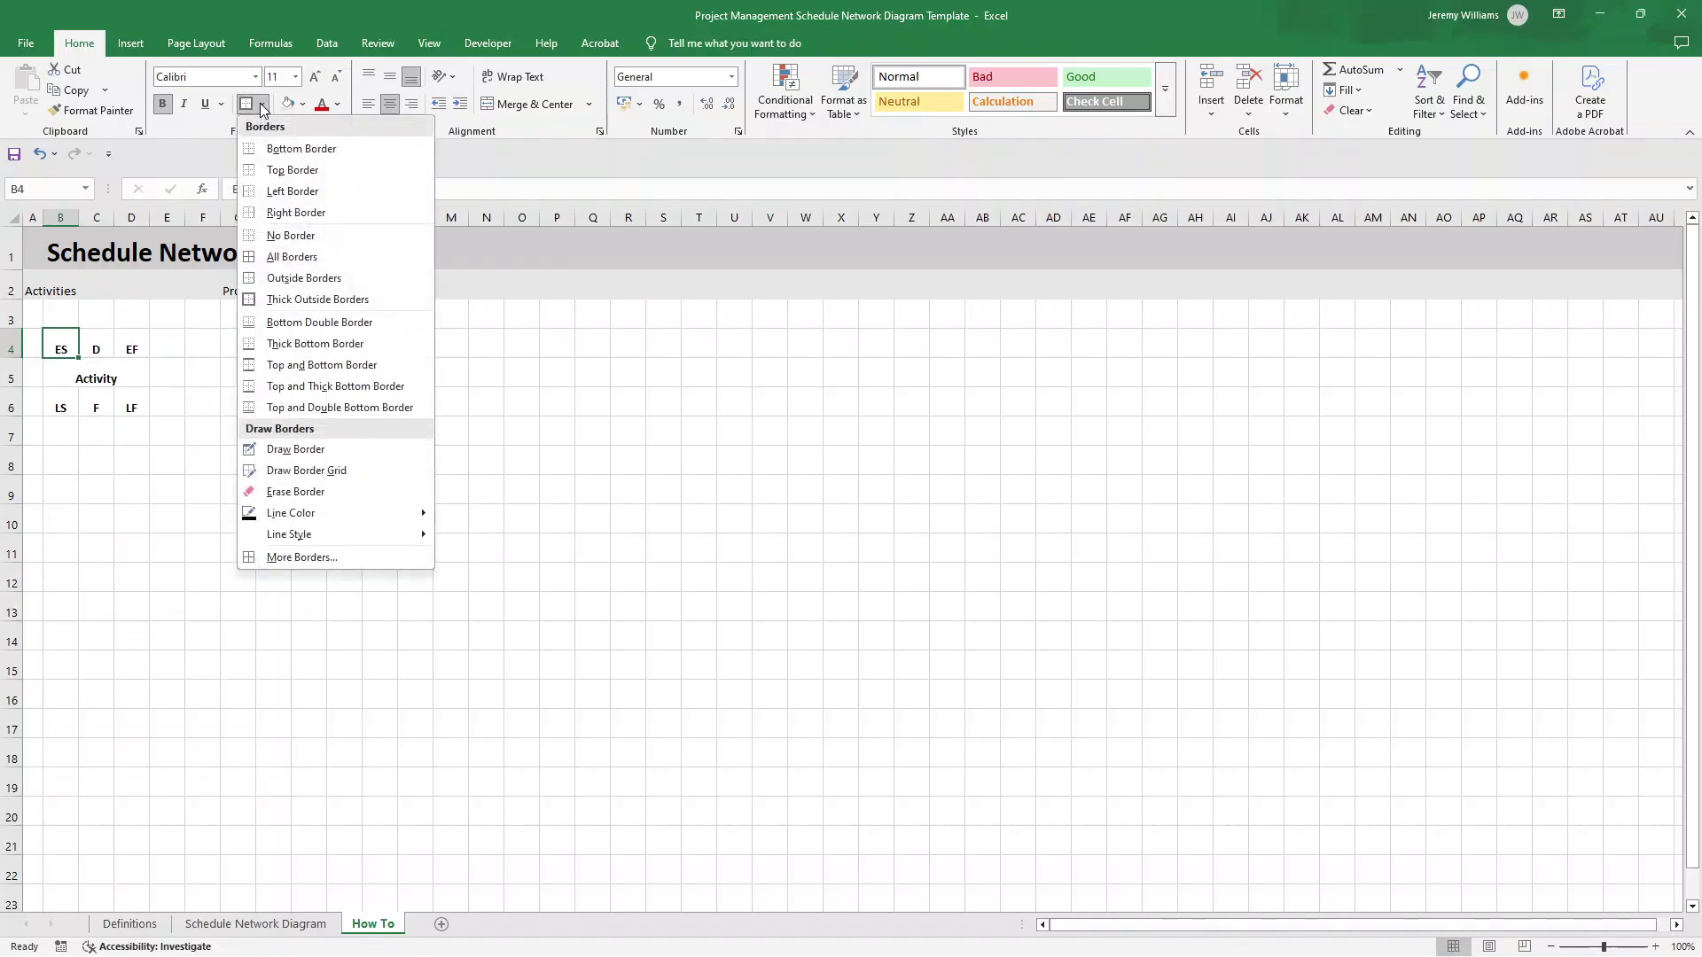
{"action": "left_click", "coordinate": [332, 299]}
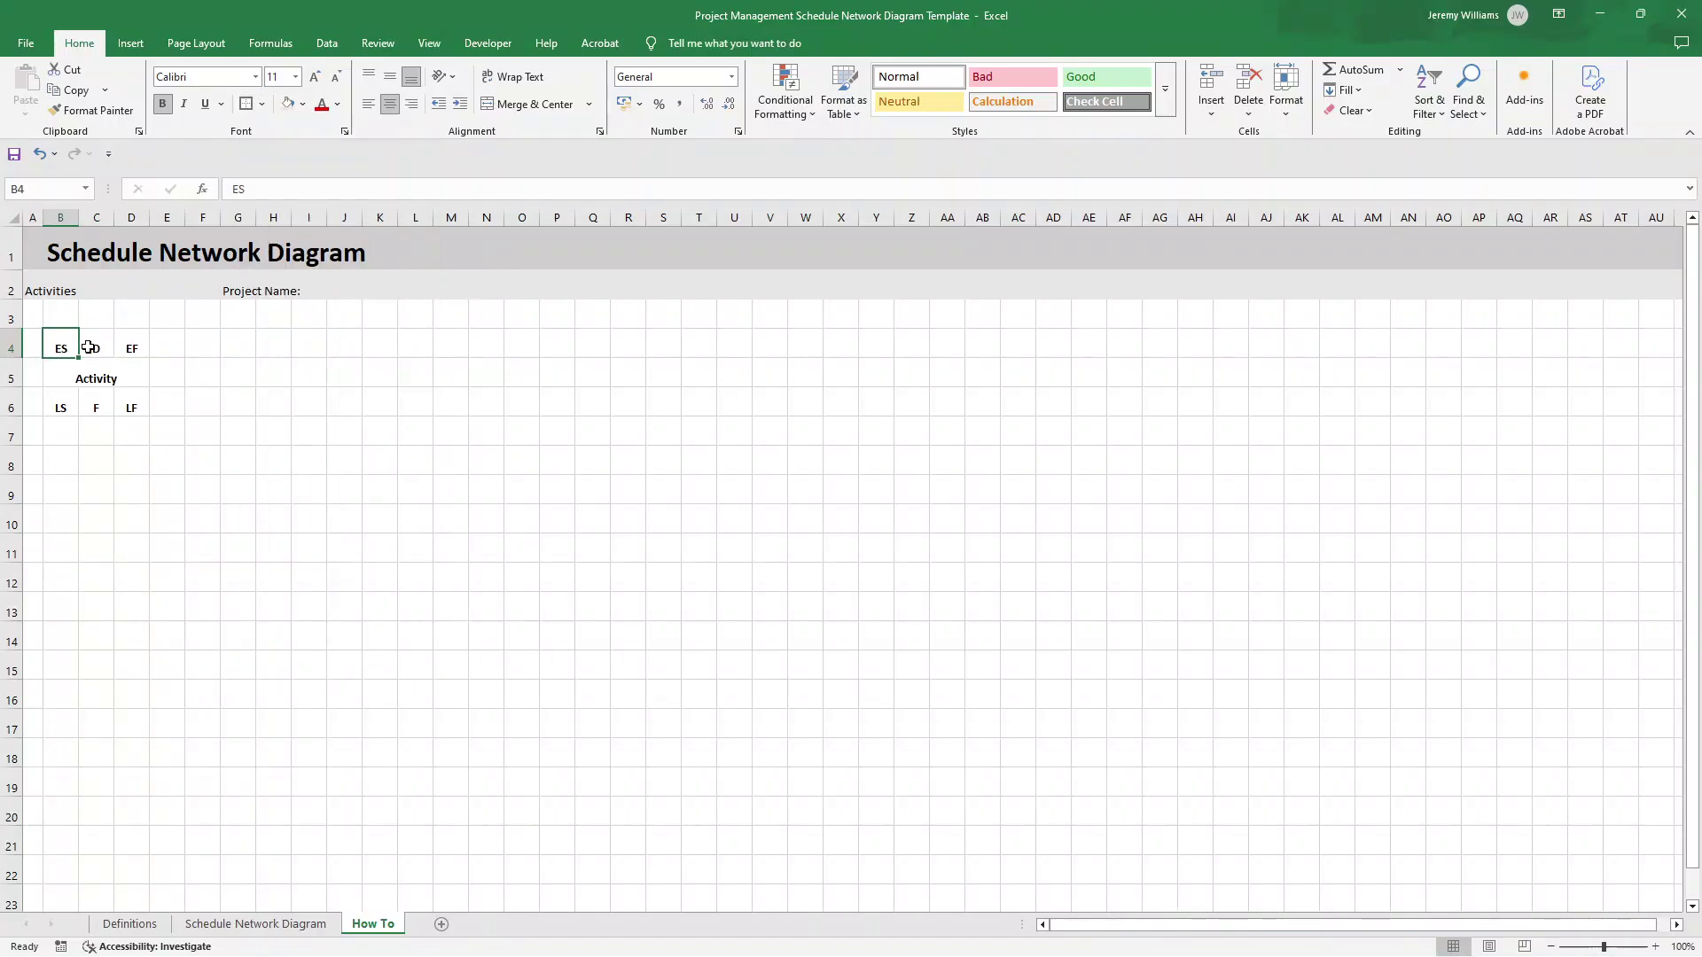
{"action": "left_click", "coordinate": [92, 347]}
{"action": "left_click", "coordinate": [243, 106]}
{"action": "left_click", "coordinate": [133, 337]}
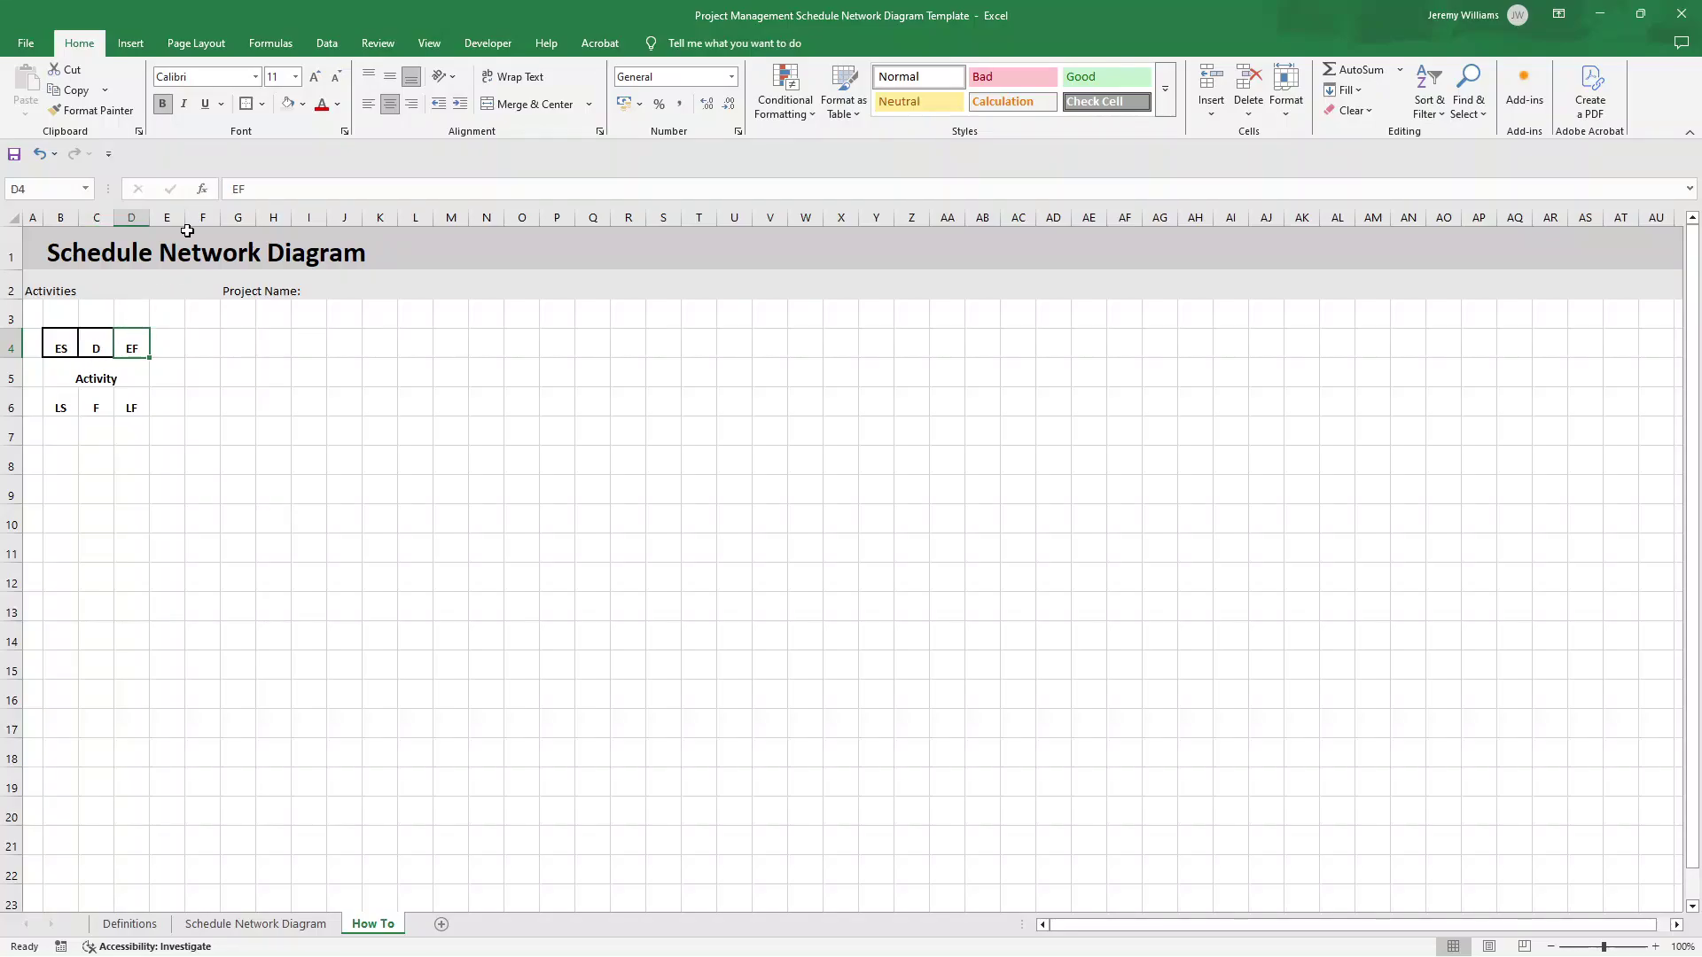
{"action": "left_click", "coordinate": [242, 106]}
- Merge and centre Activity across B5:D5 with a thick outline, then go over cells B6–D6
{"action": "left_click", "coordinate": [87, 374]}
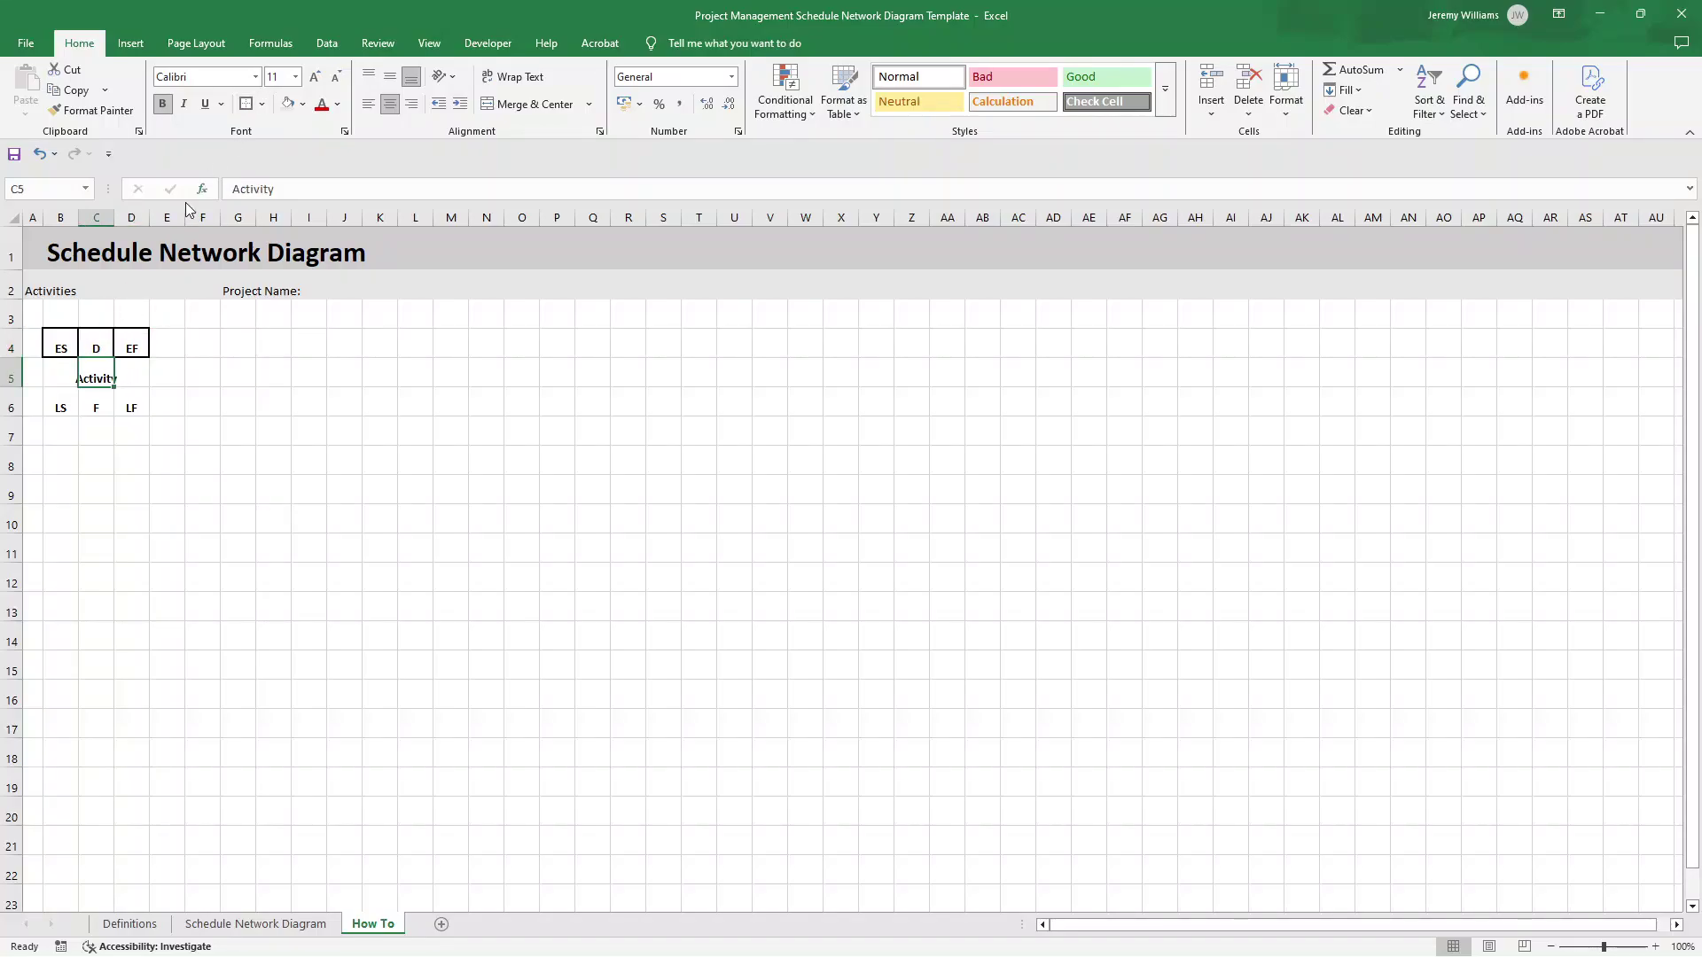
{"action": "left_click", "coordinate": [59, 367]}
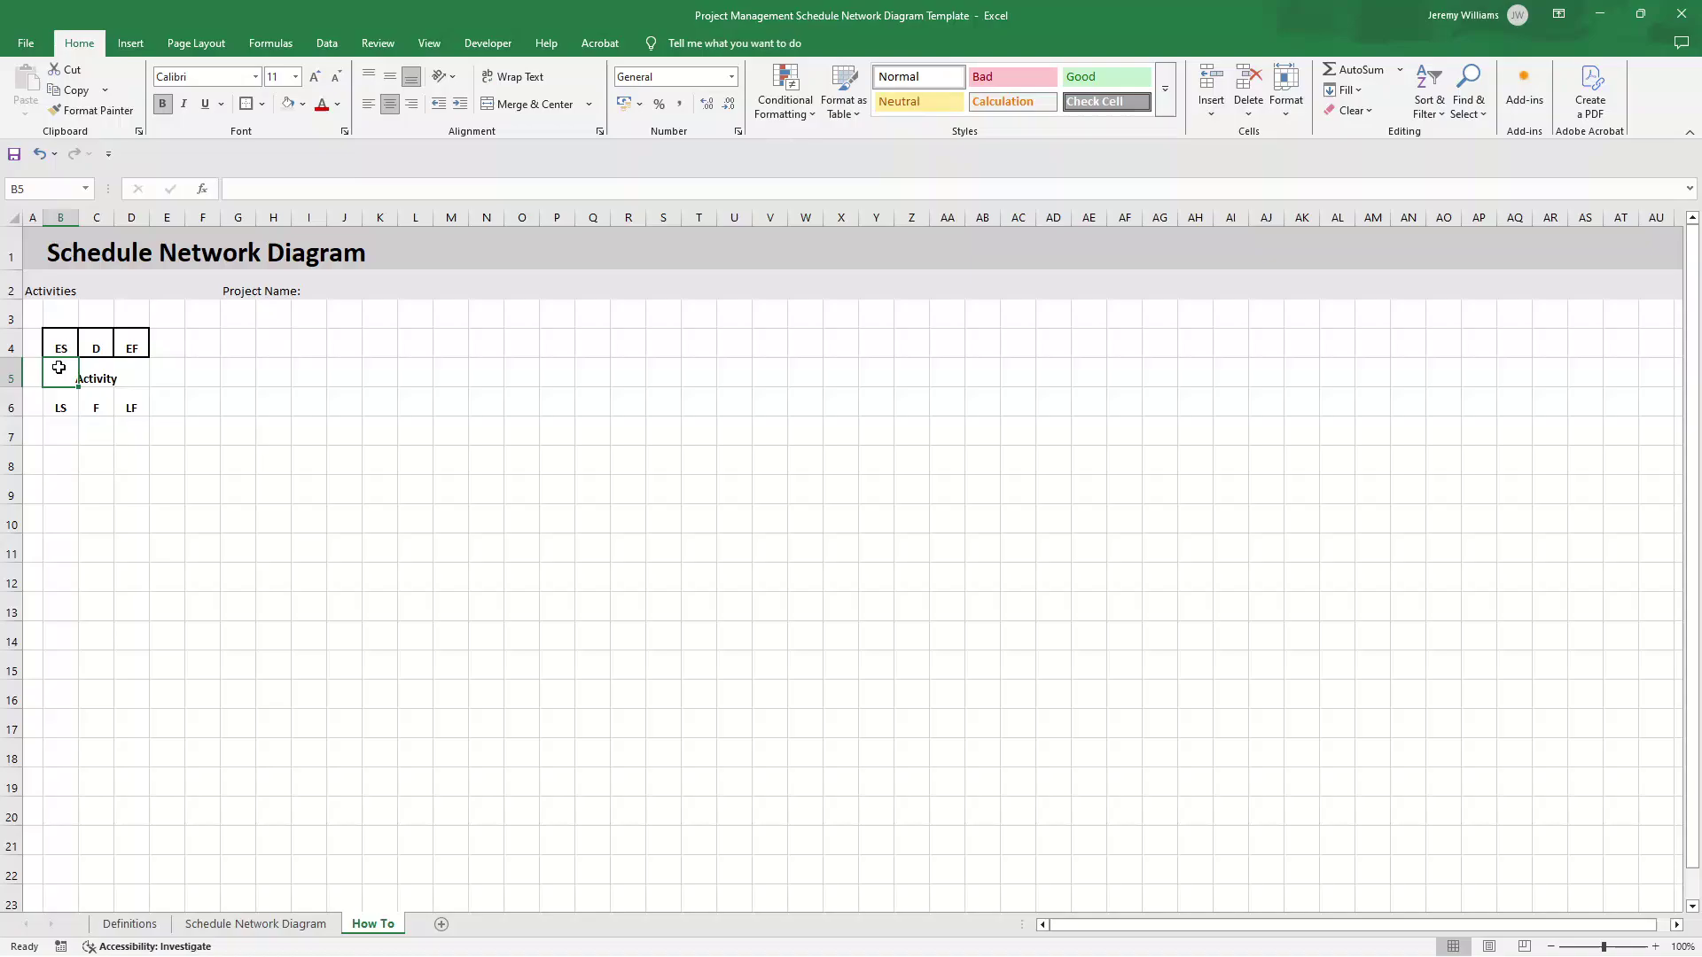
{"action": "left_click_drag", "start_coordinate": [58, 367], "coordinate": [130, 371]}
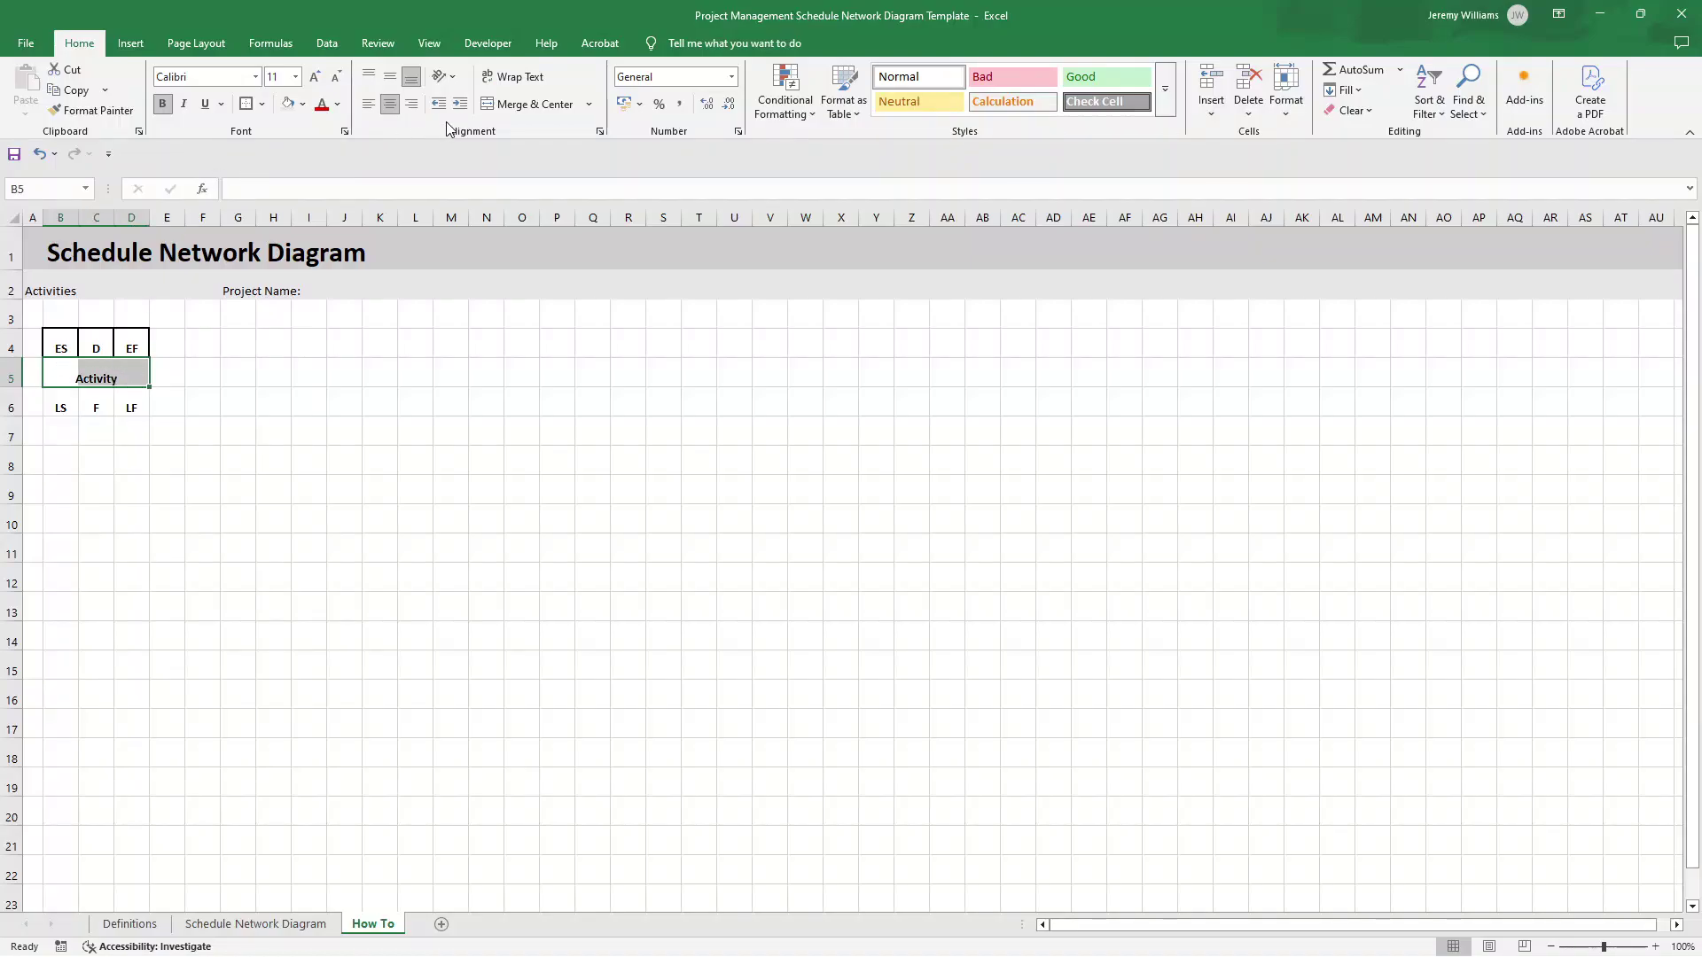
{"action": "left_click", "coordinate": [497, 105]}
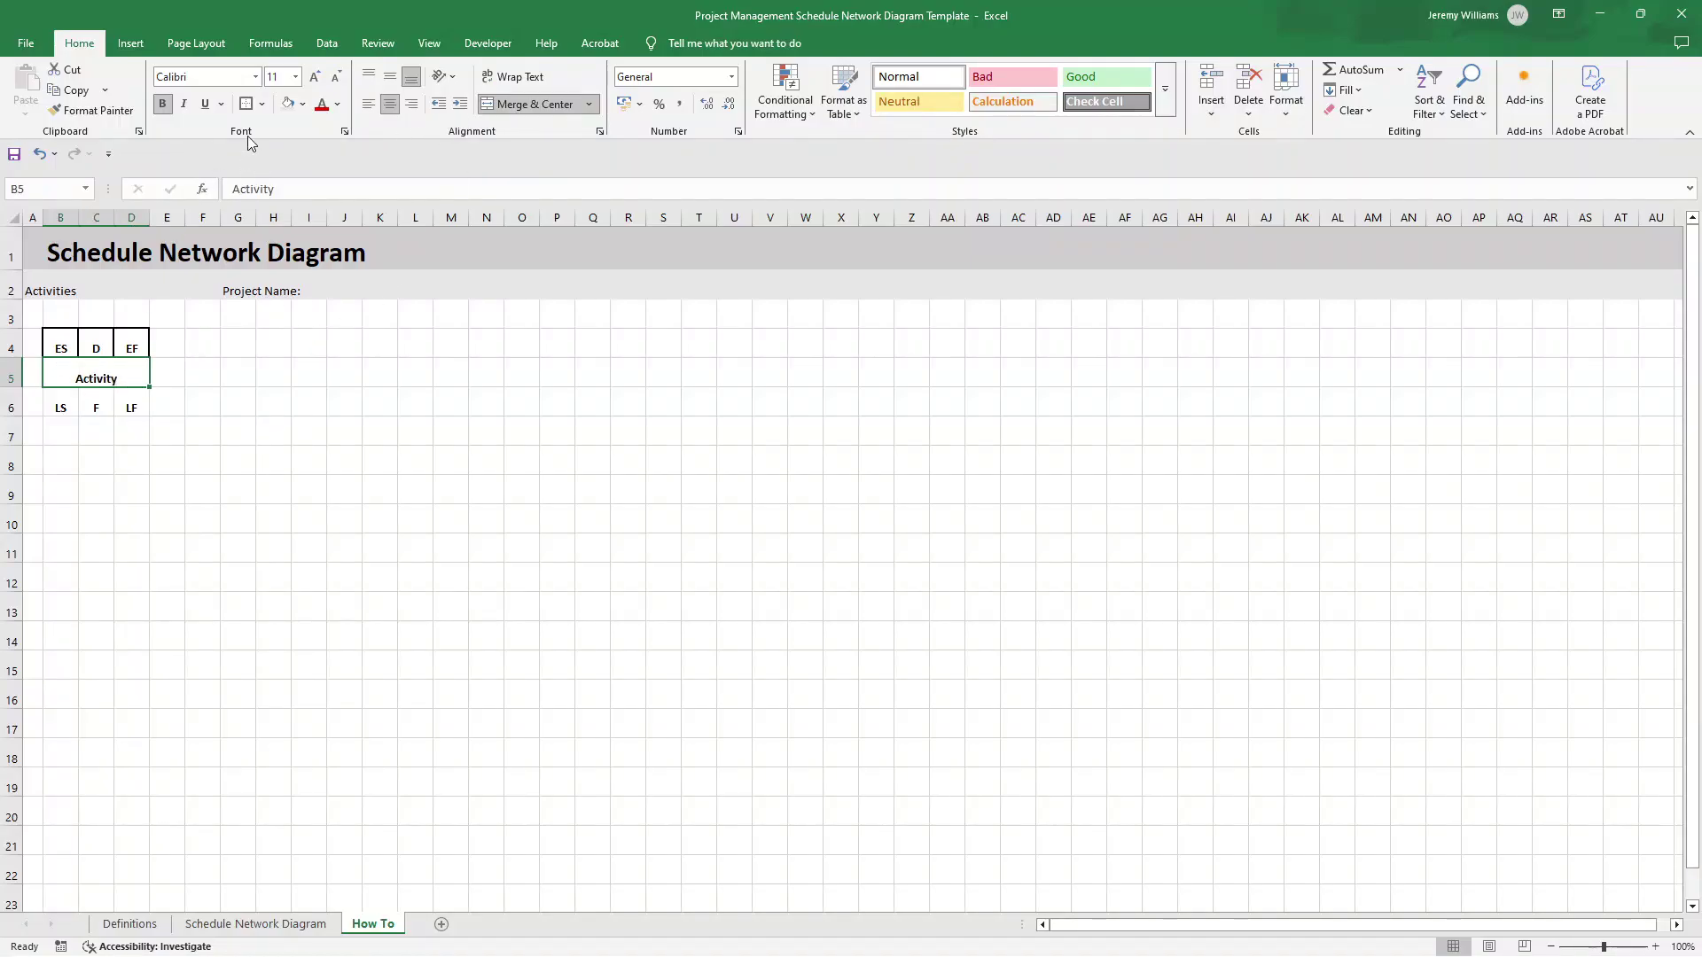
{"action": "left_click", "coordinate": [246, 106]}
{"action": "left_click", "coordinate": [60, 410]}
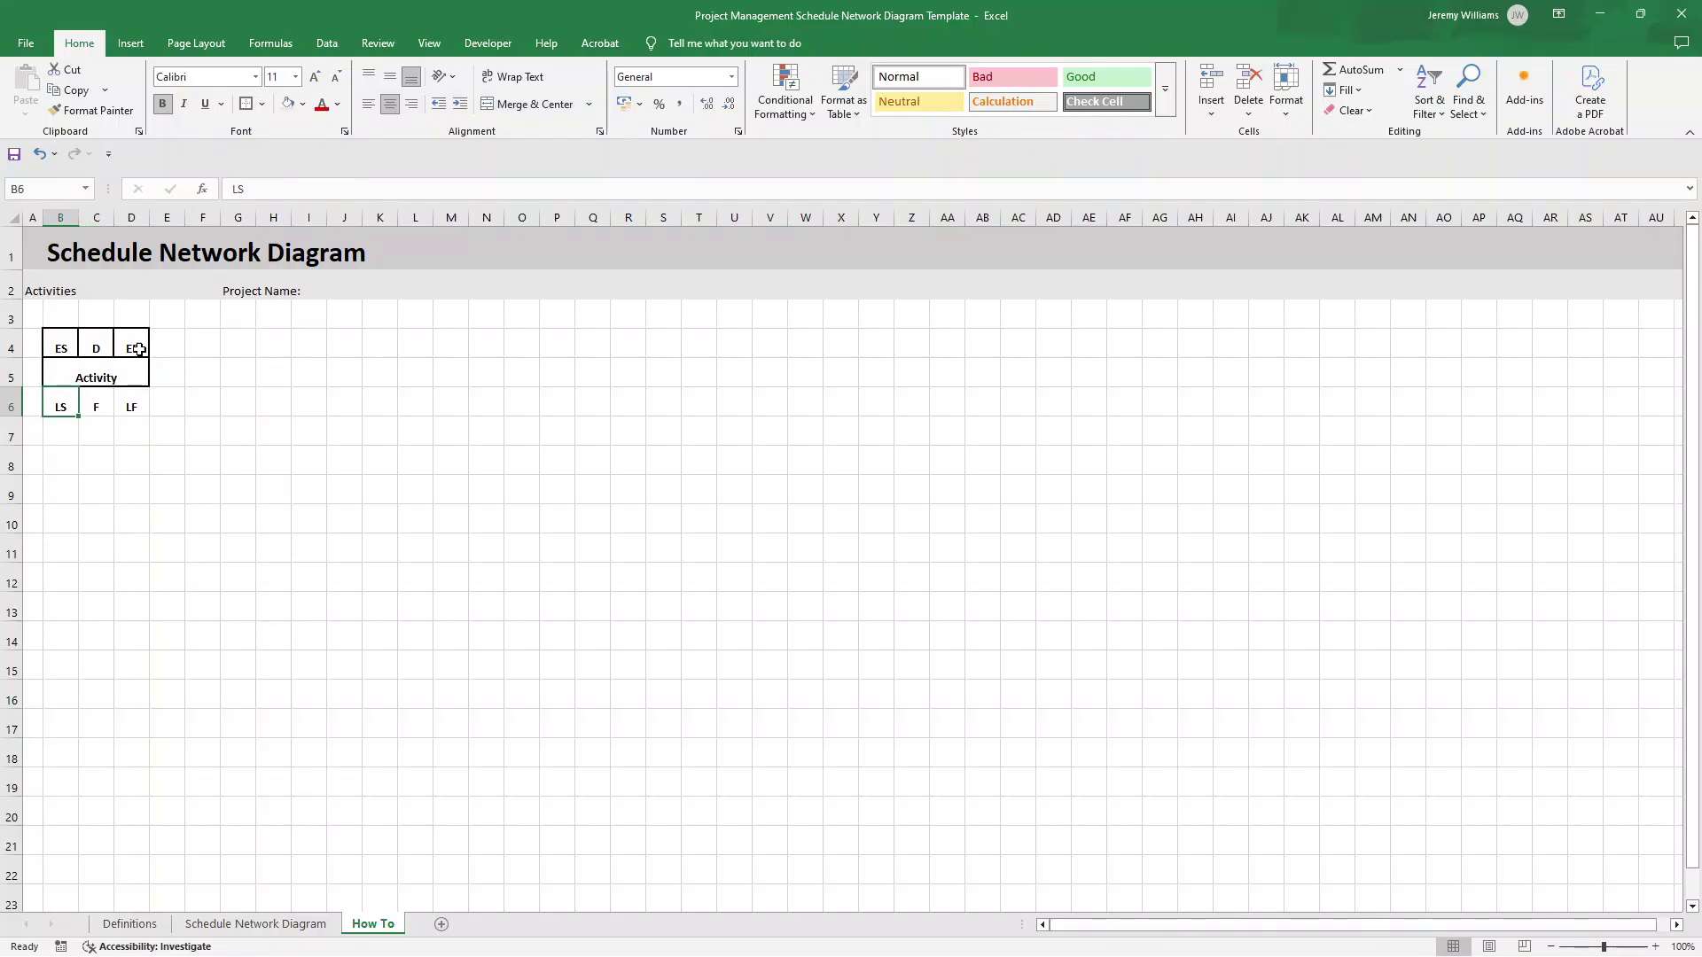
{"action": "left_click", "coordinate": [92, 404]}
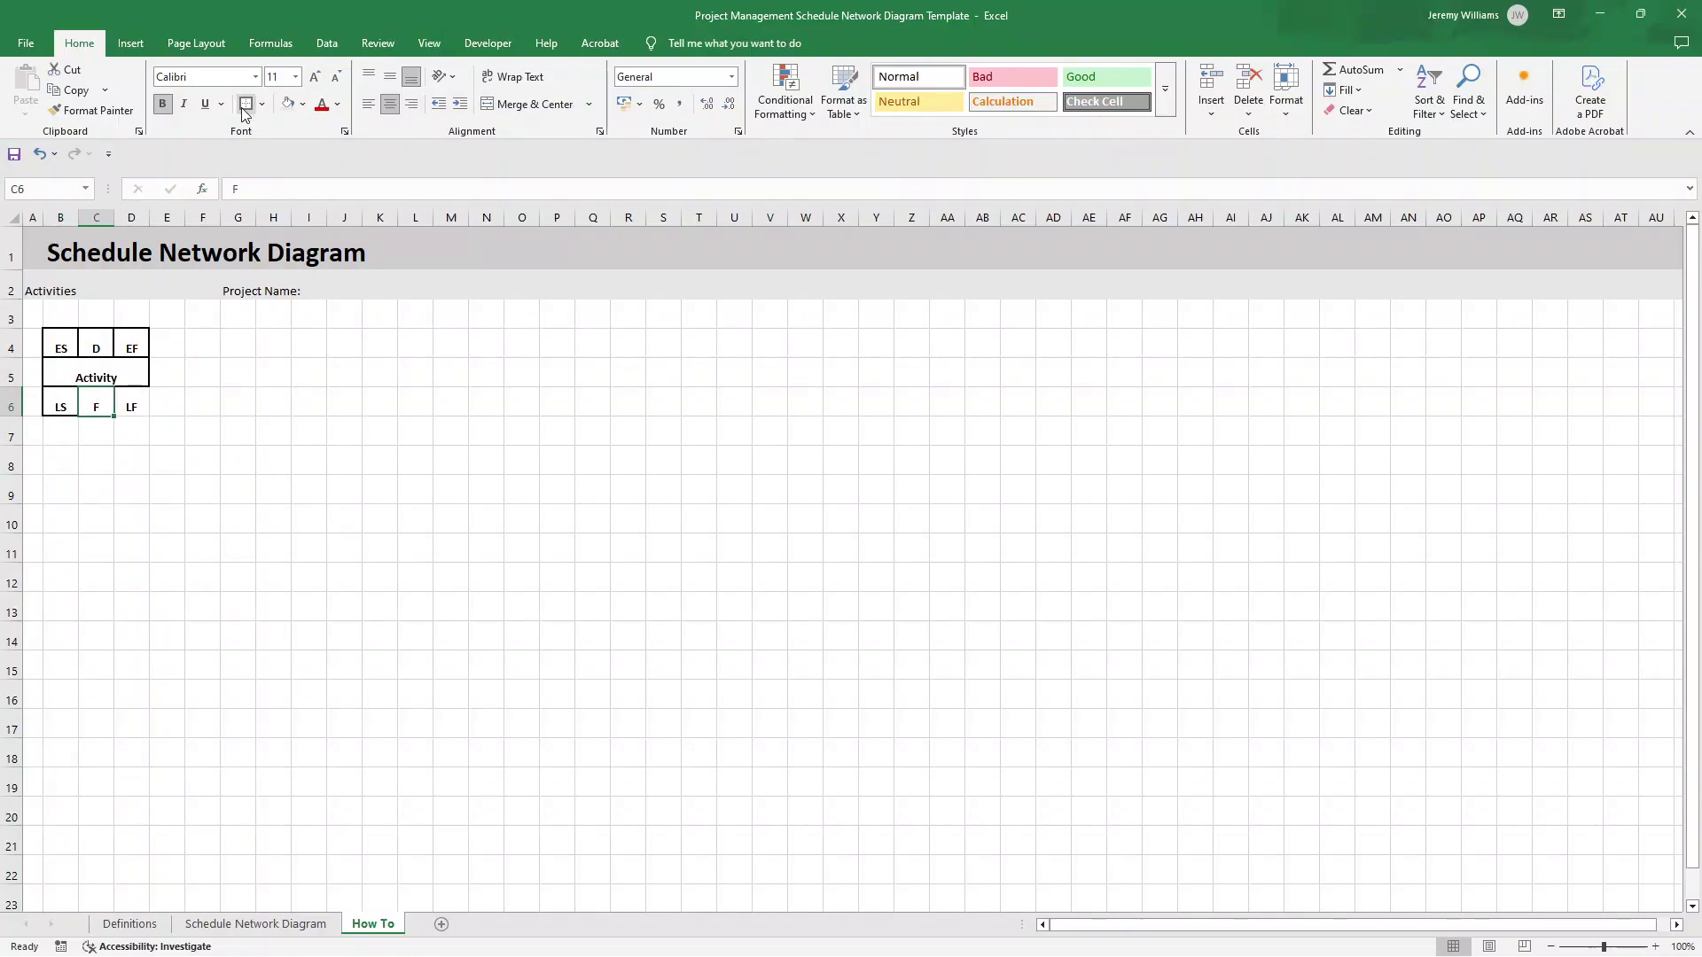
{"action": "left_click", "coordinate": [144, 395]}
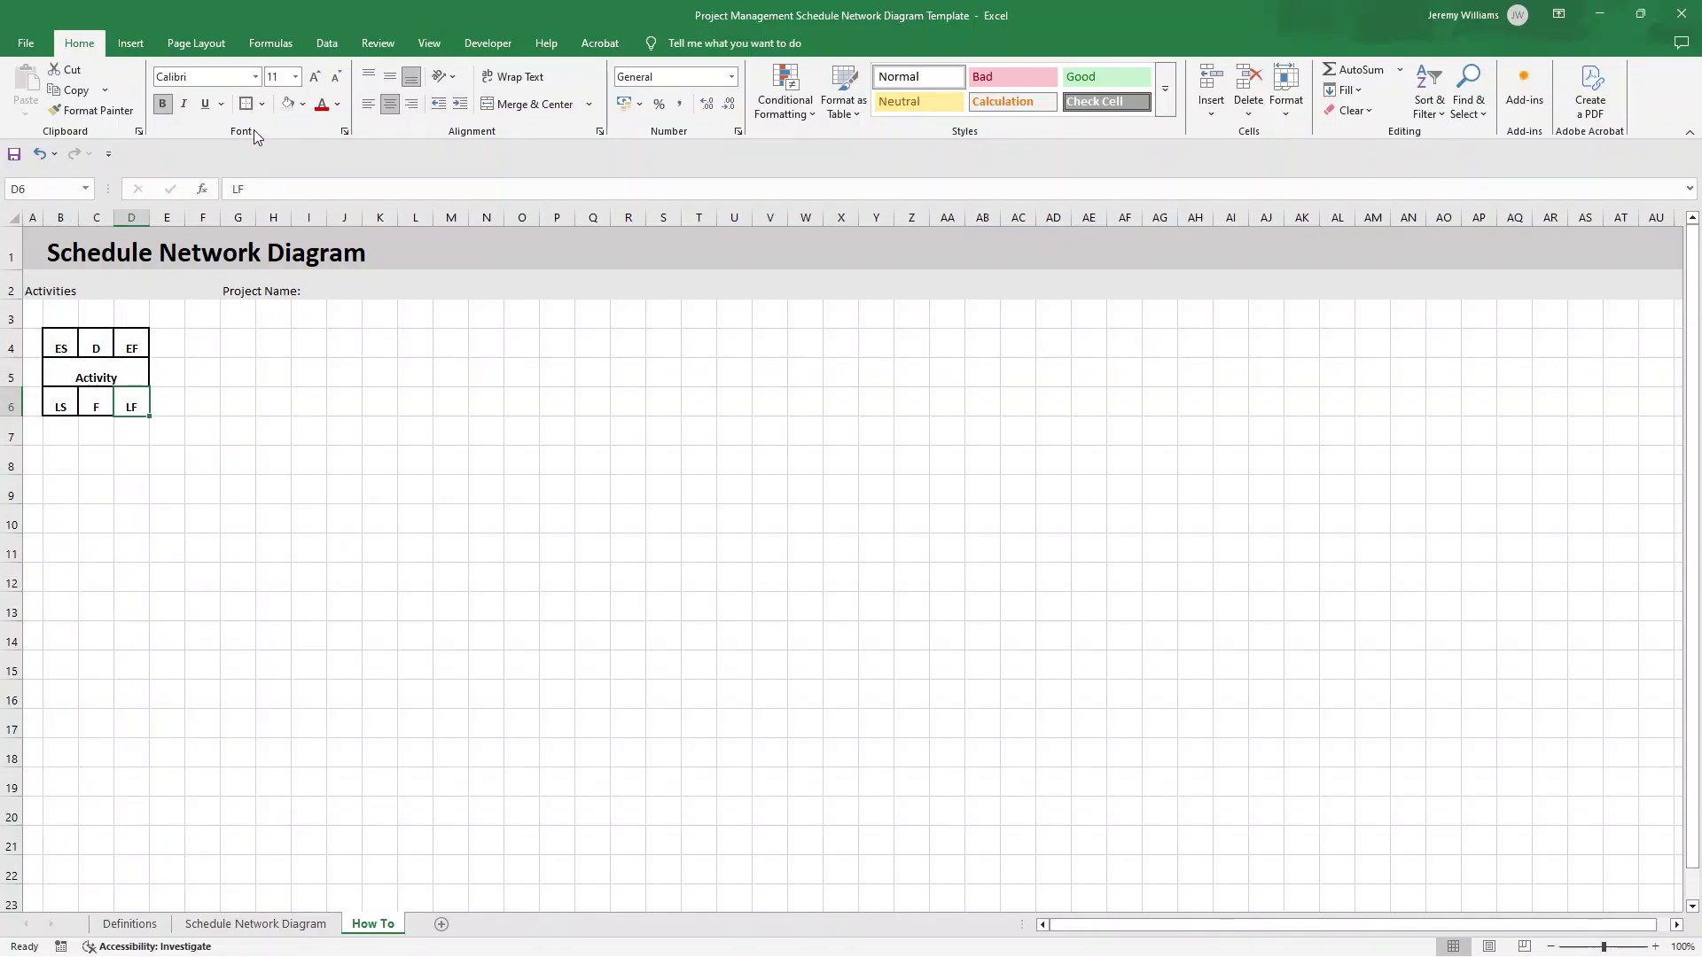
{"action": "left_click", "coordinate": [285, 438]}
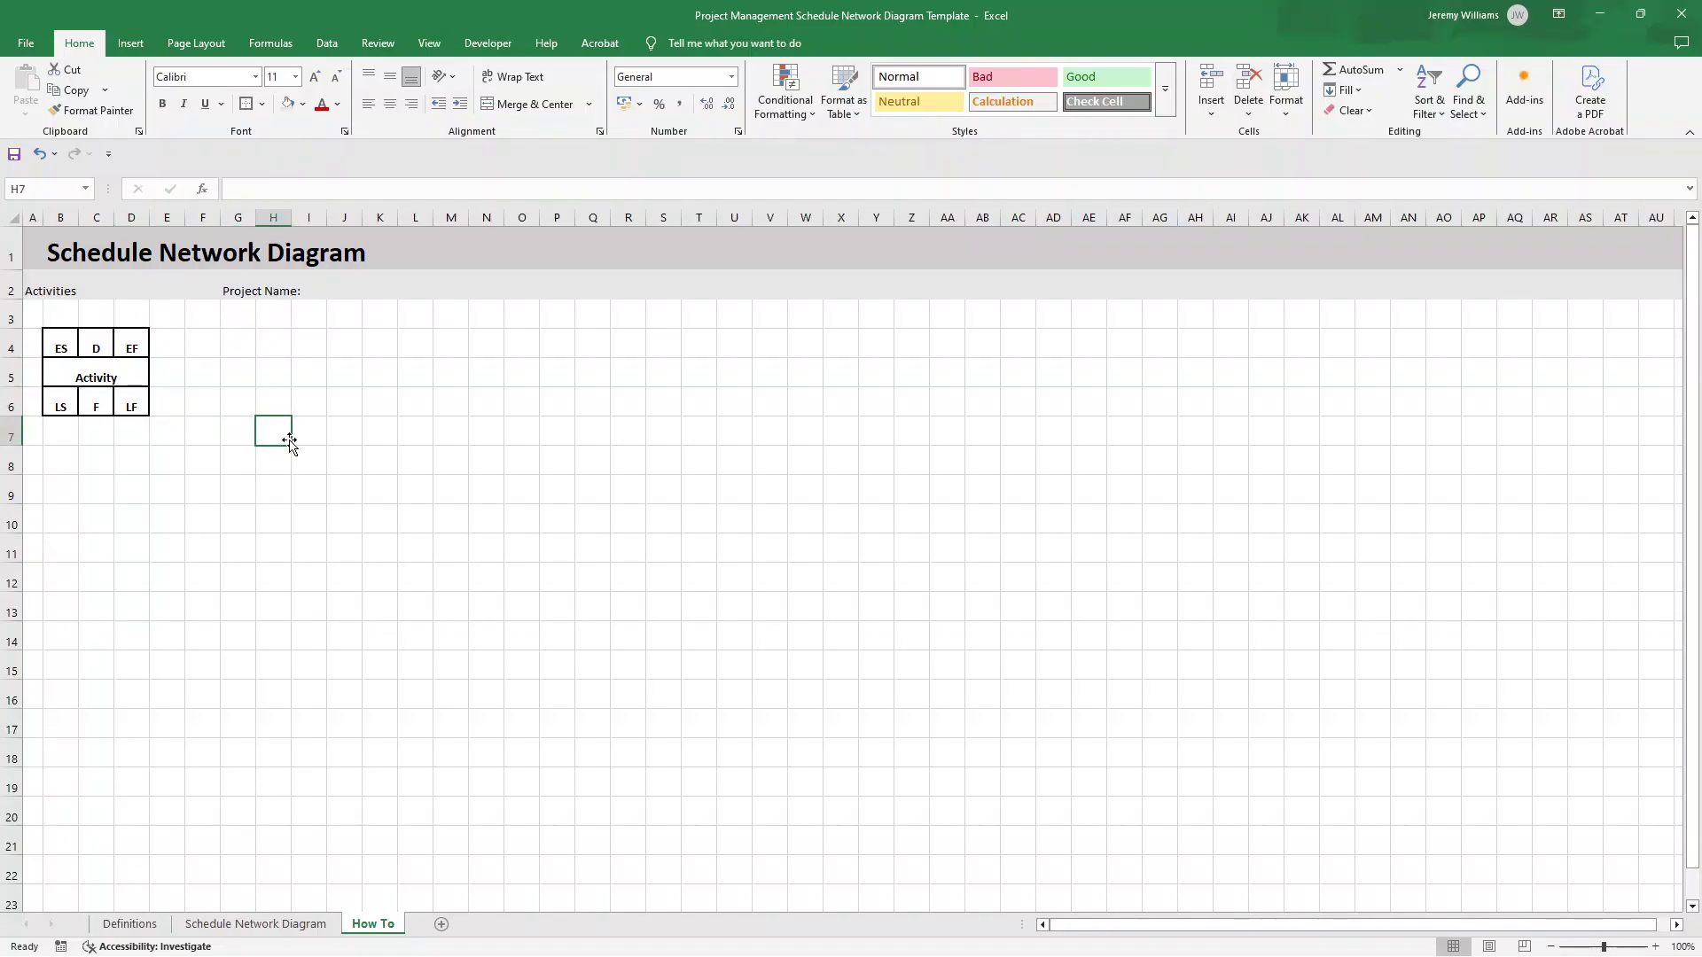
- Move the Project Name: label to K2, then fill the B4:D6 node white and copy it
{"action": "left_click", "coordinate": [232, 297]}
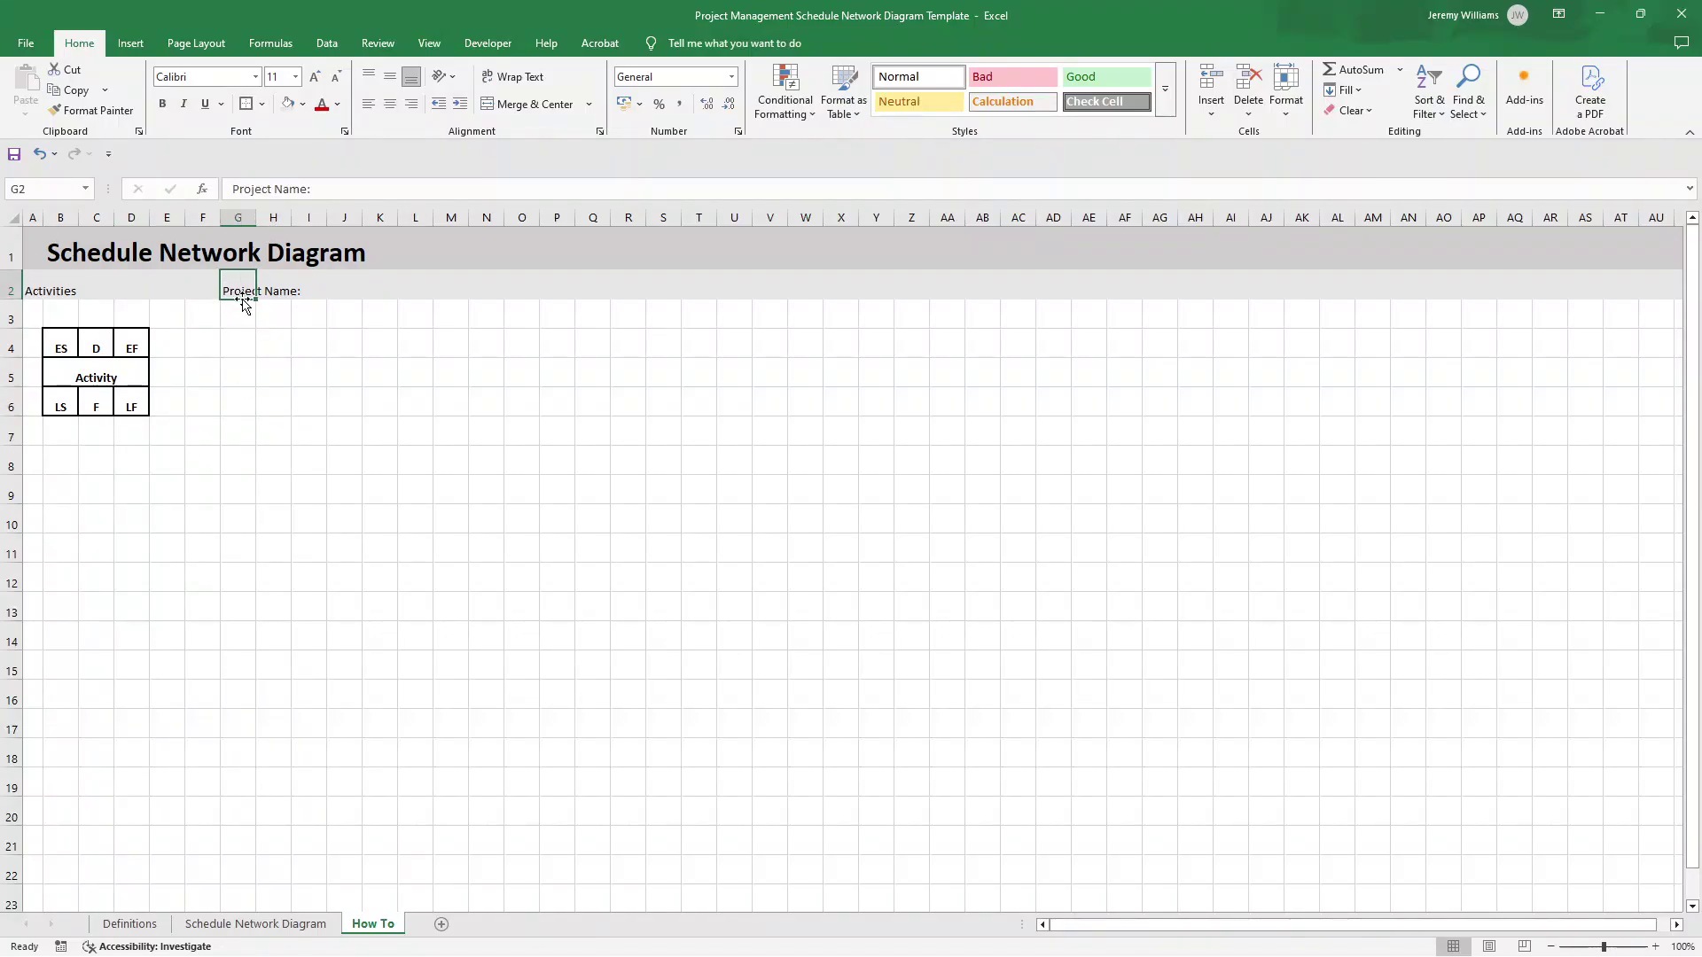
{"action": "left_click_drag", "start_coordinate": [244, 303], "coordinate": [369, 296]}
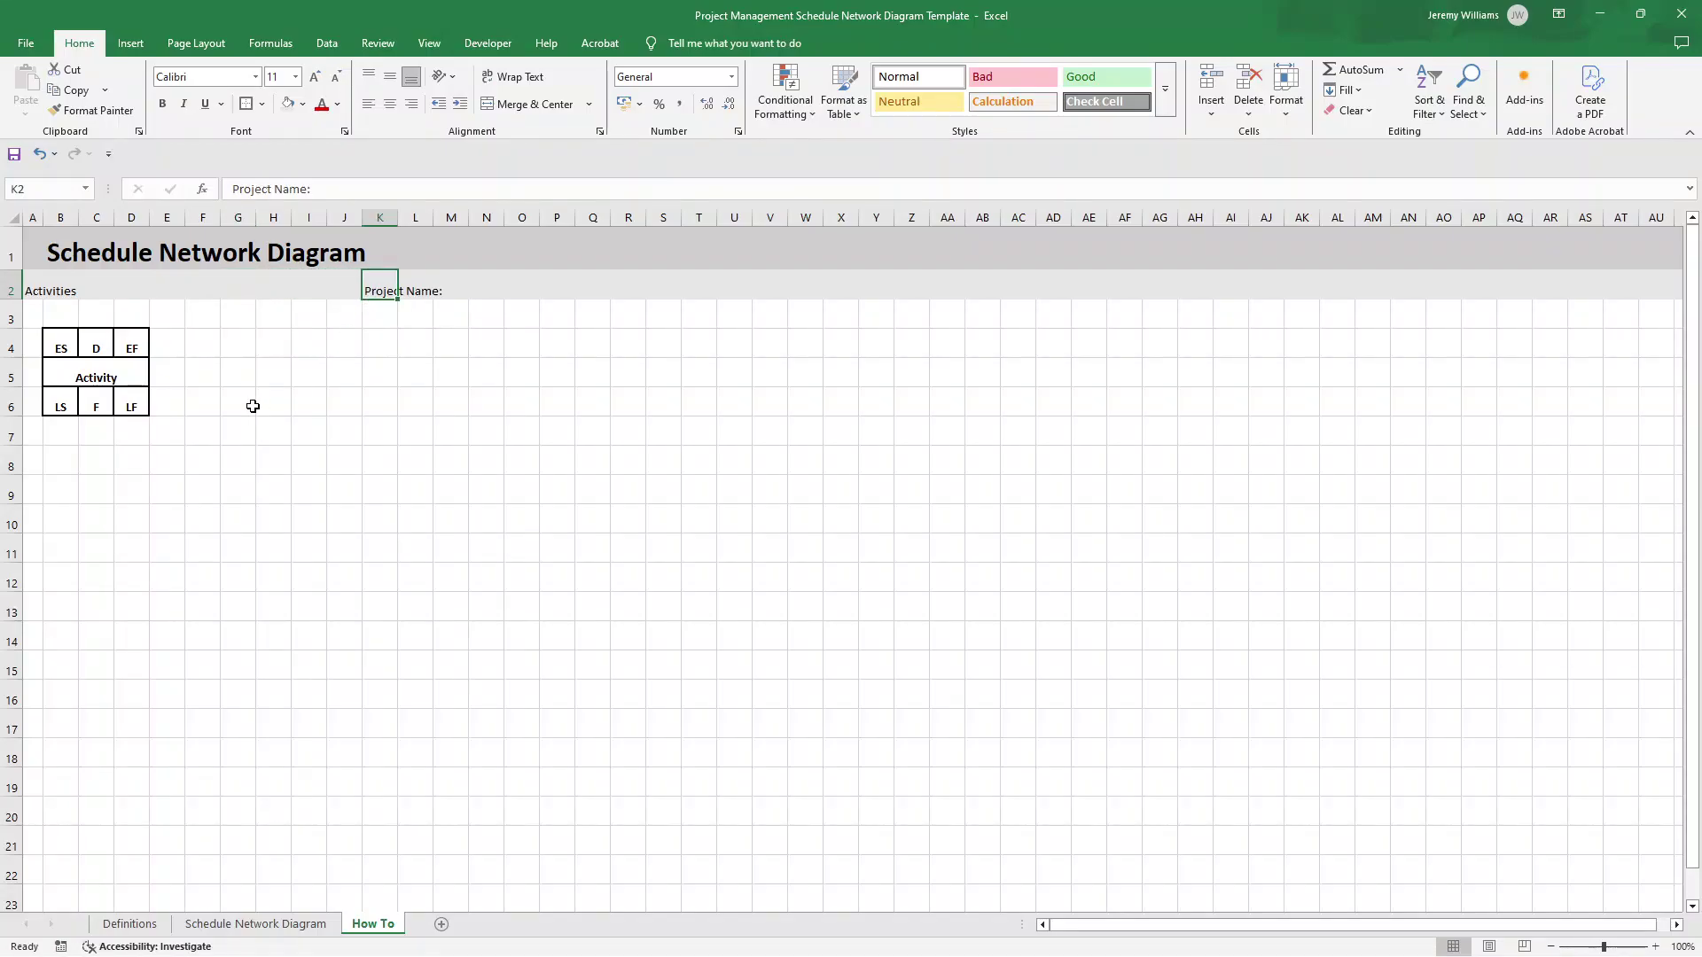
{"action": "left_click", "coordinate": [70, 344]}
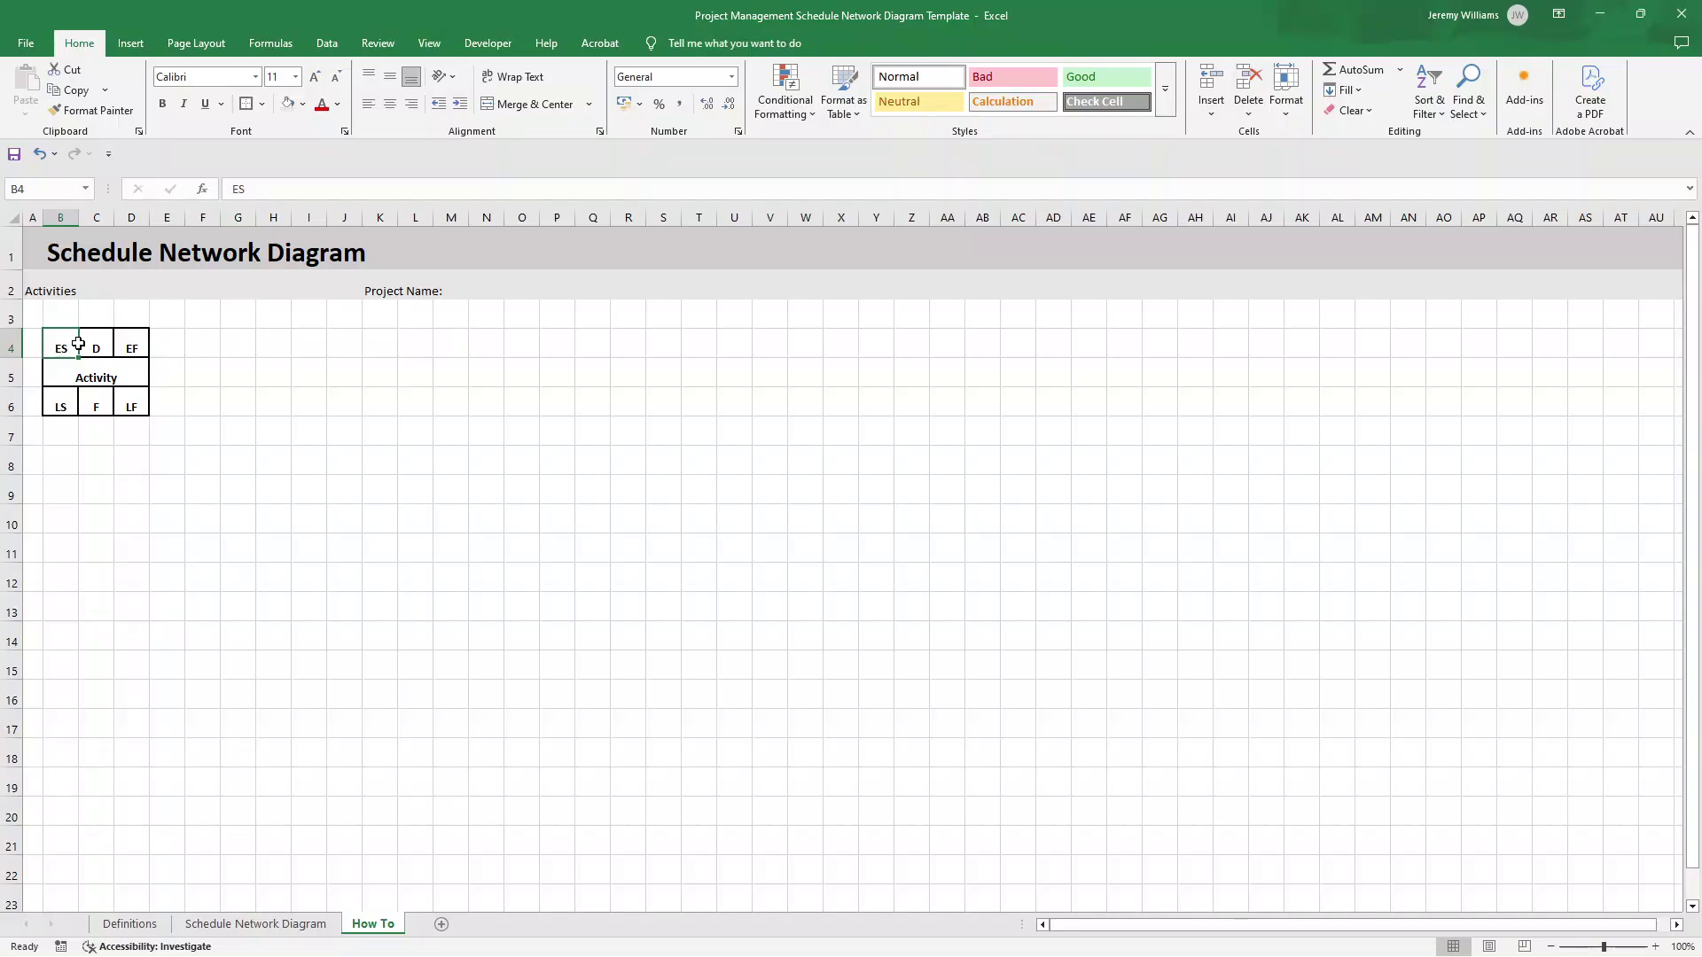
{"action": "left_click_drag", "start_coordinate": [78, 344], "coordinate": [126, 404]}
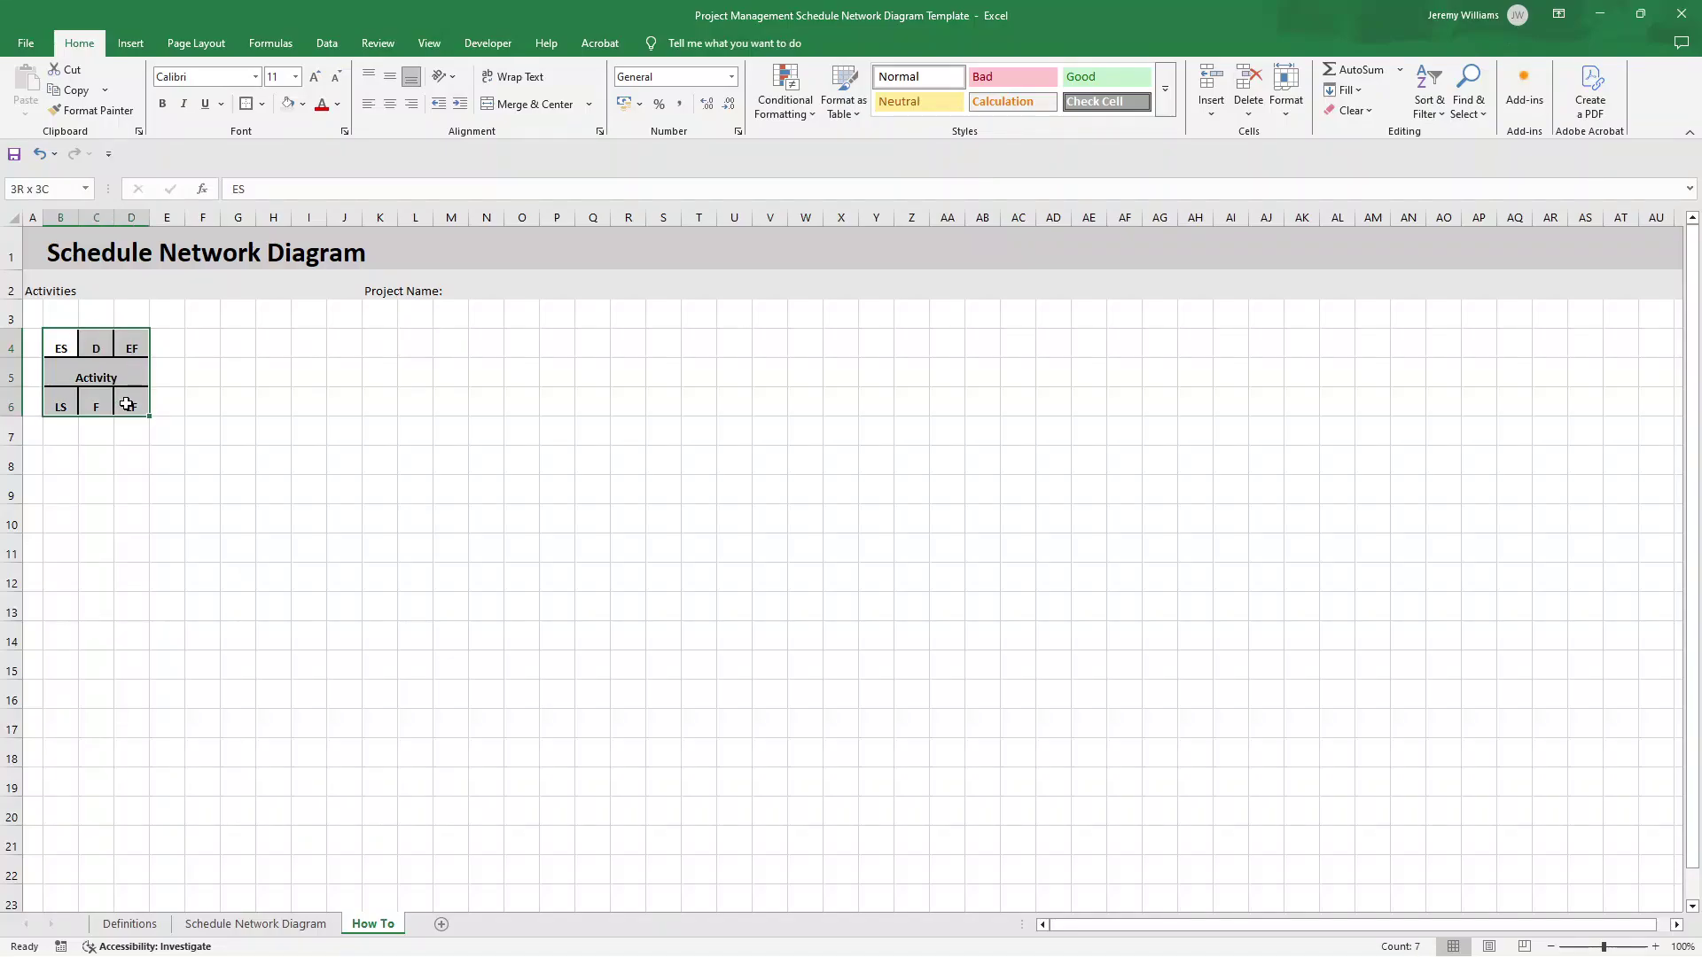
{"action": "left_click", "coordinate": [303, 104]}
{"action": "left_click", "coordinate": [292, 185]}
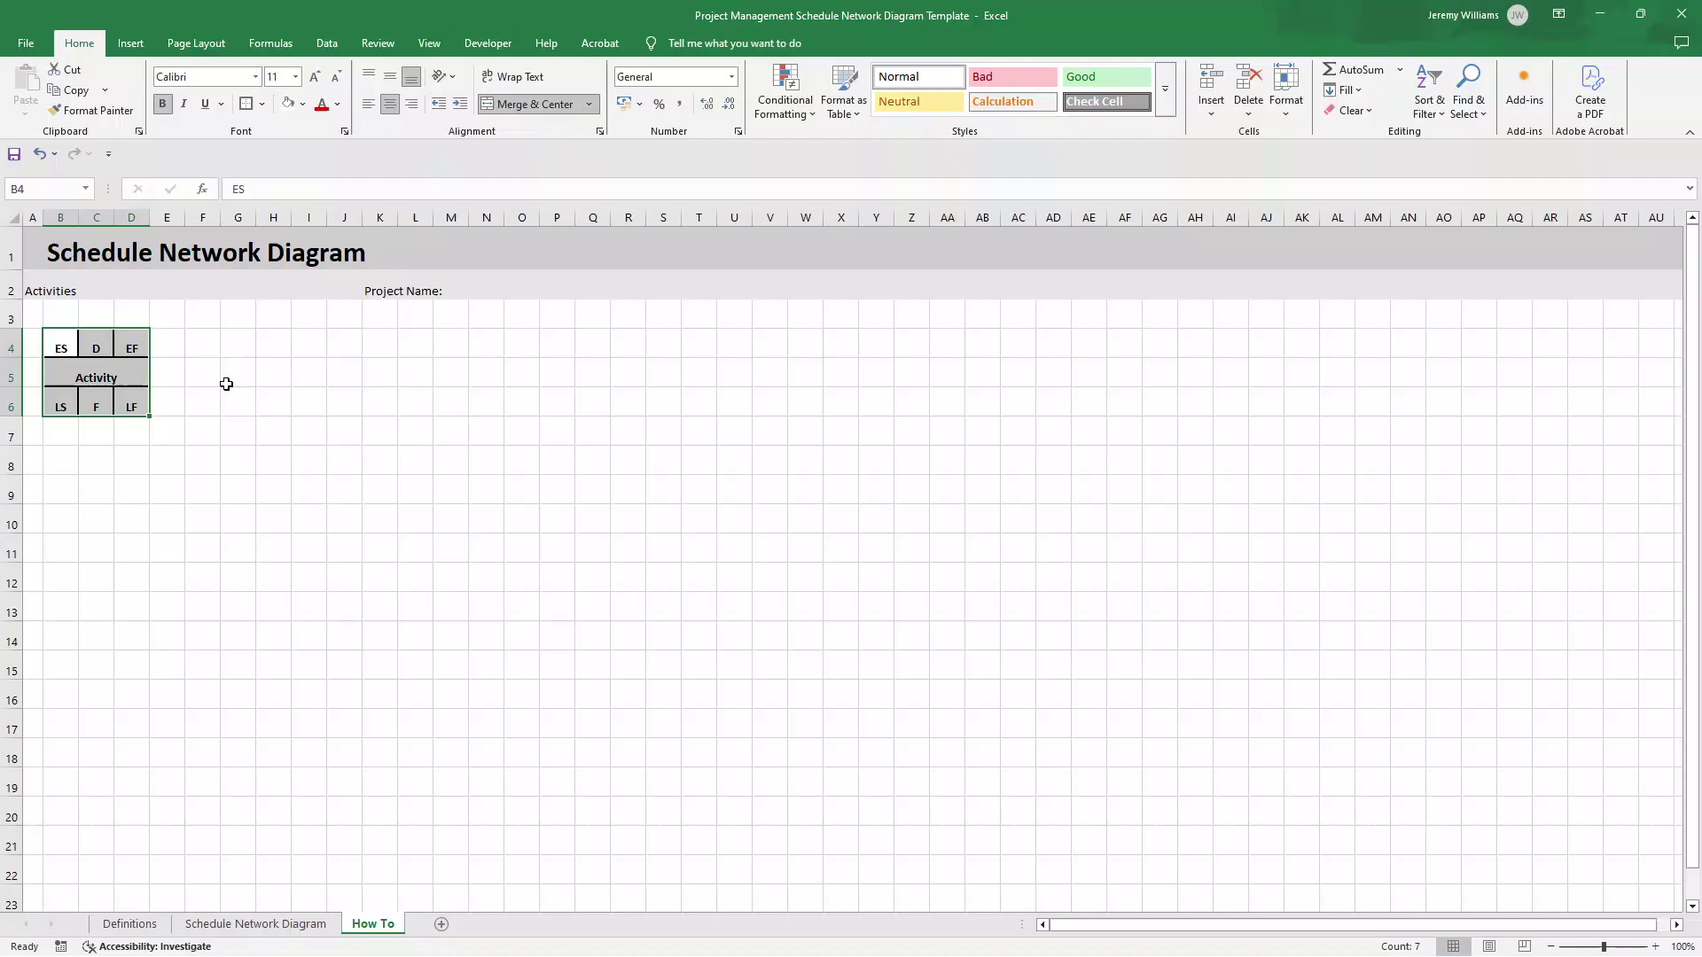
{"action": "key", "text": "ctrl+c"}
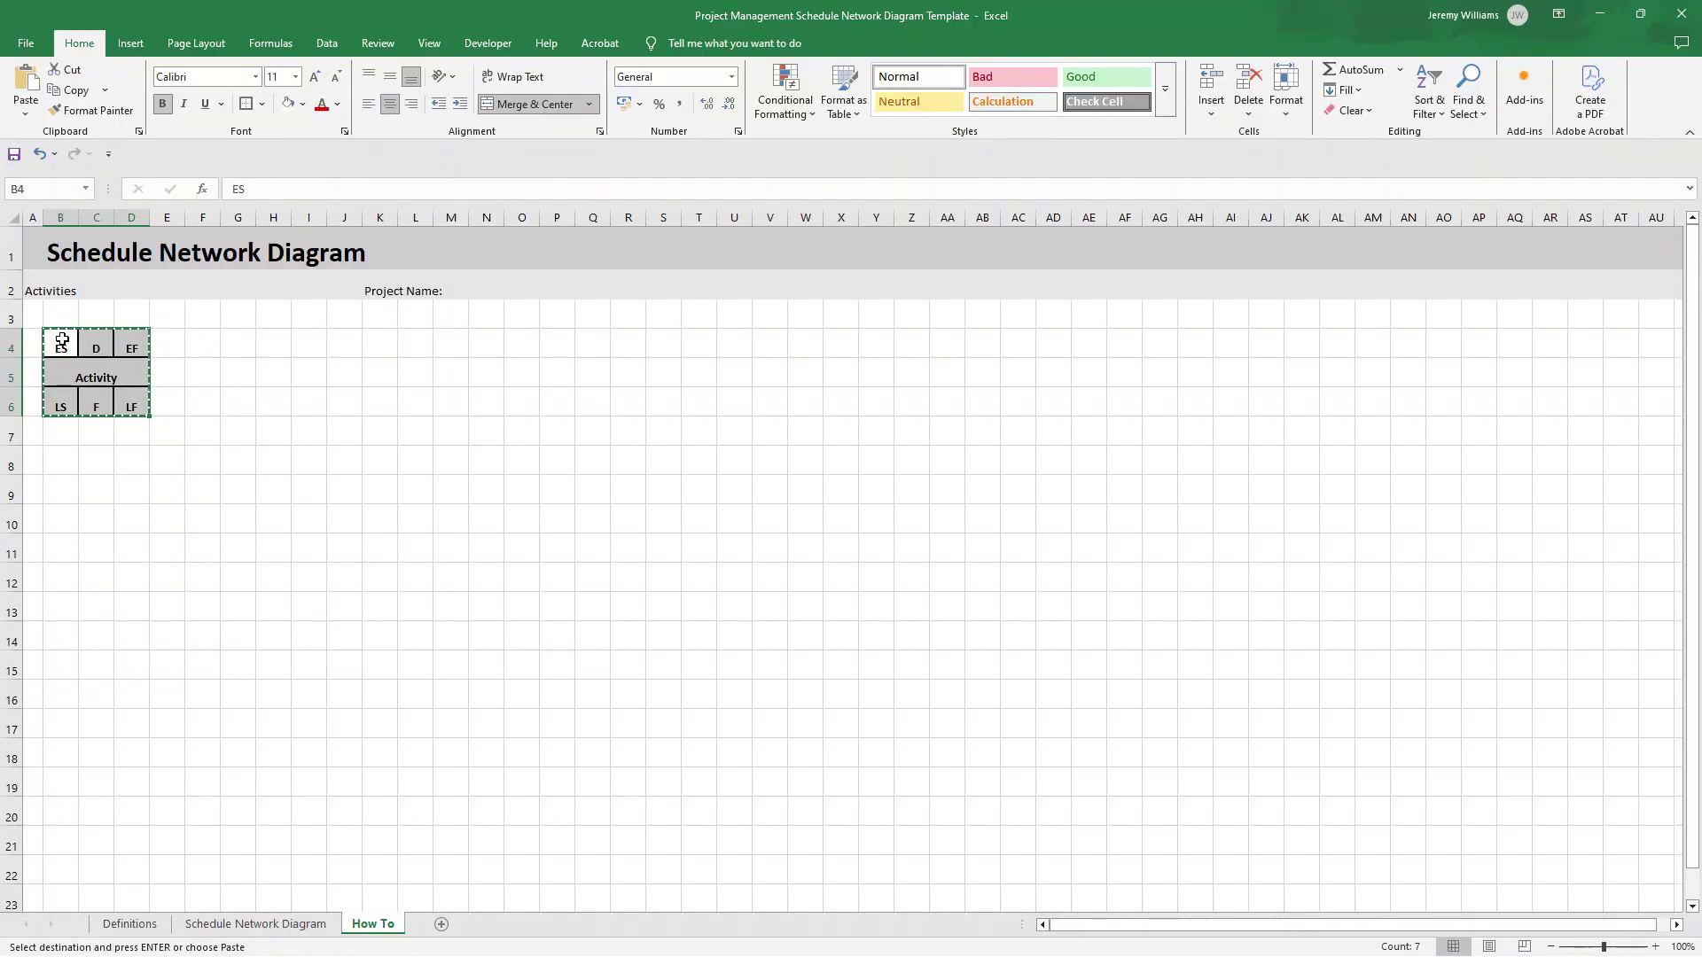
- Paste the node block into F4:H6 and clear its six labels ES, D, EF, LS, F, LF
{"action": "left_click", "coordinate": [205, 340]}
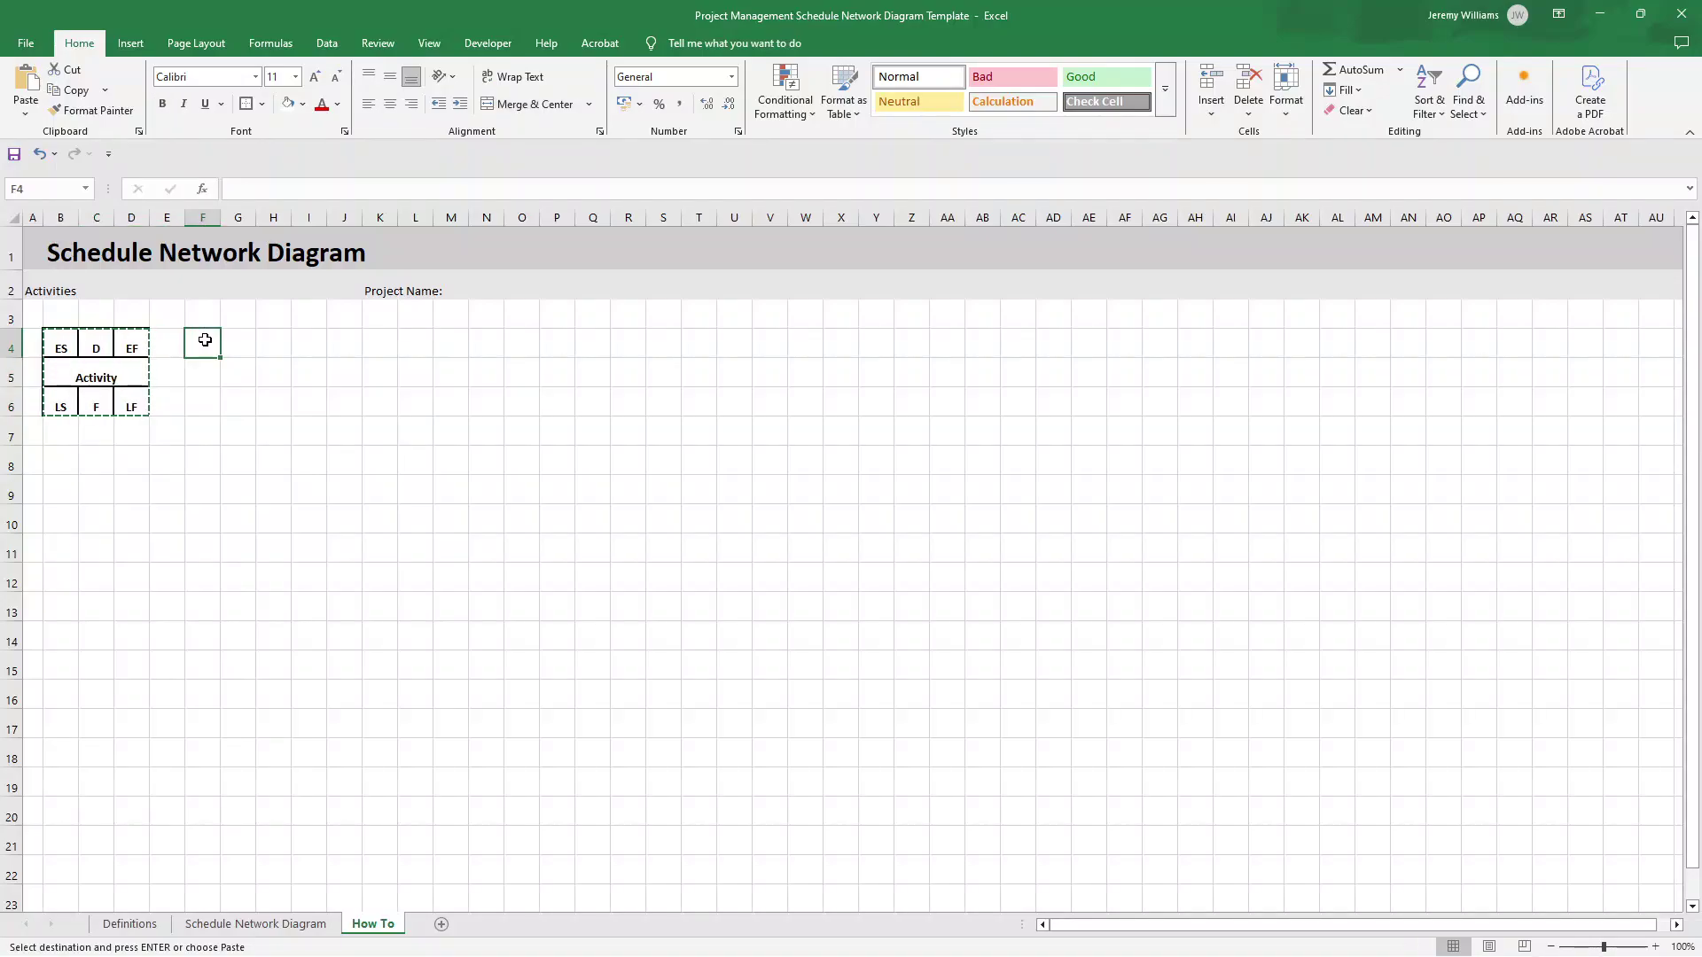
{"action": "key", "text": "ctrl+v"}
{"action": "double_click", "coordinate": [213, 345]}
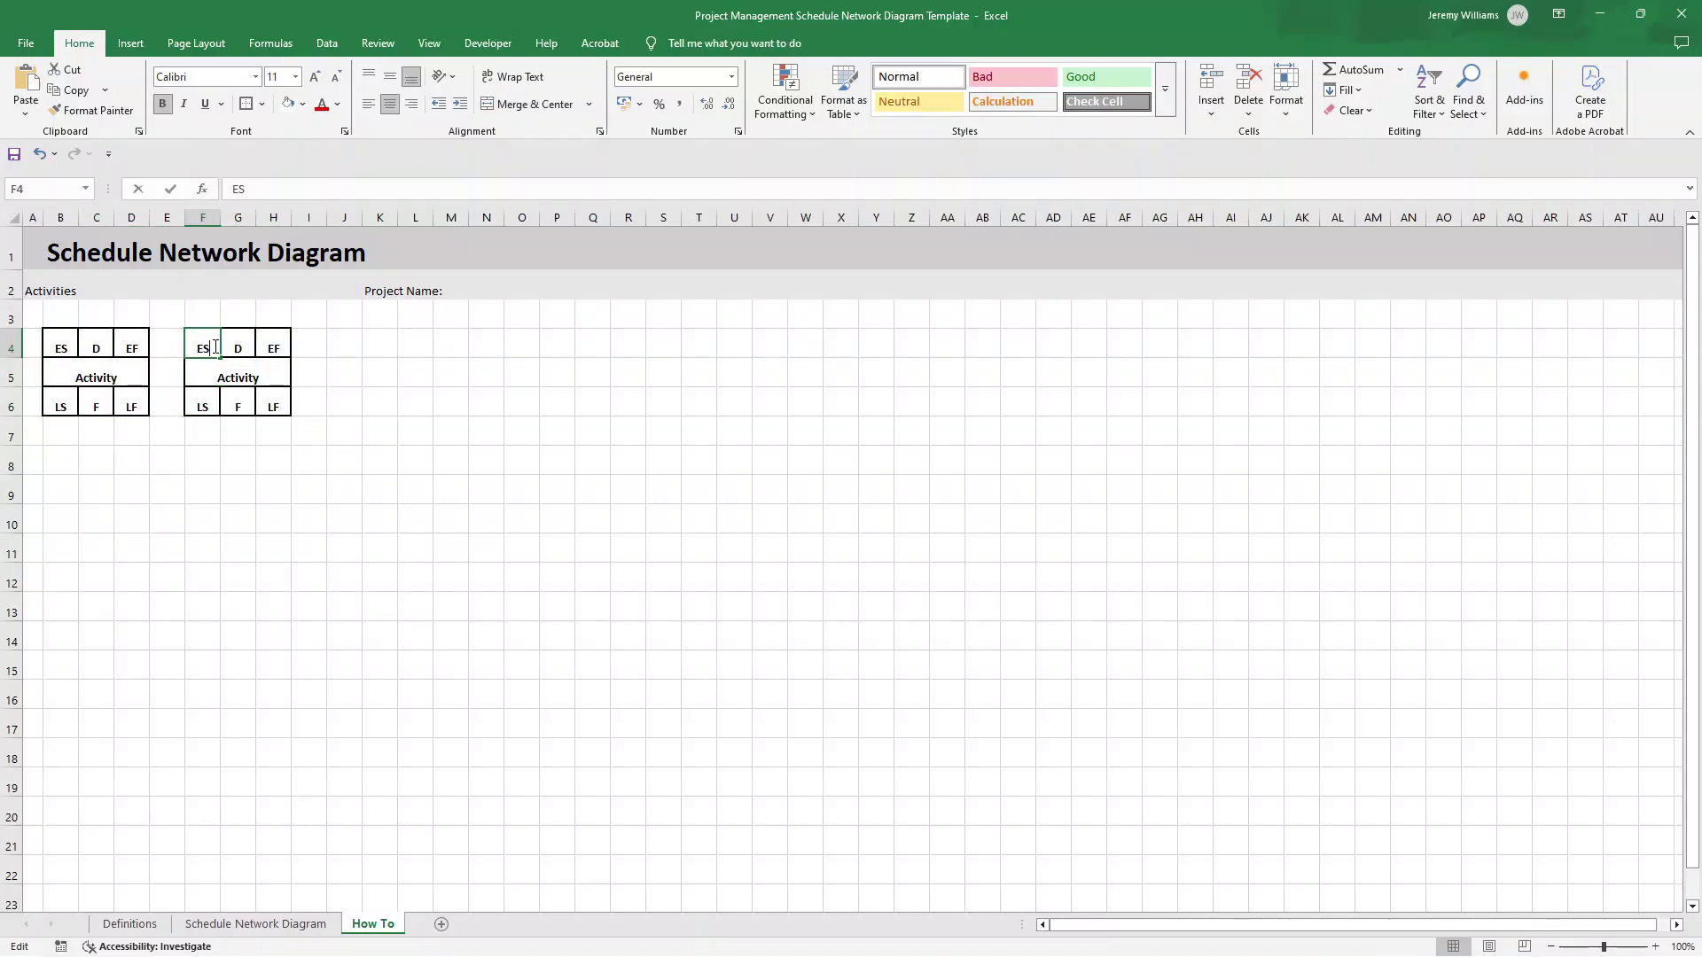
{"action": "key", "text": "BackSpace"}
{"action": "double_click", "coordinate": [253, 349]}
{"action": "key", "text": "BackSpace"}
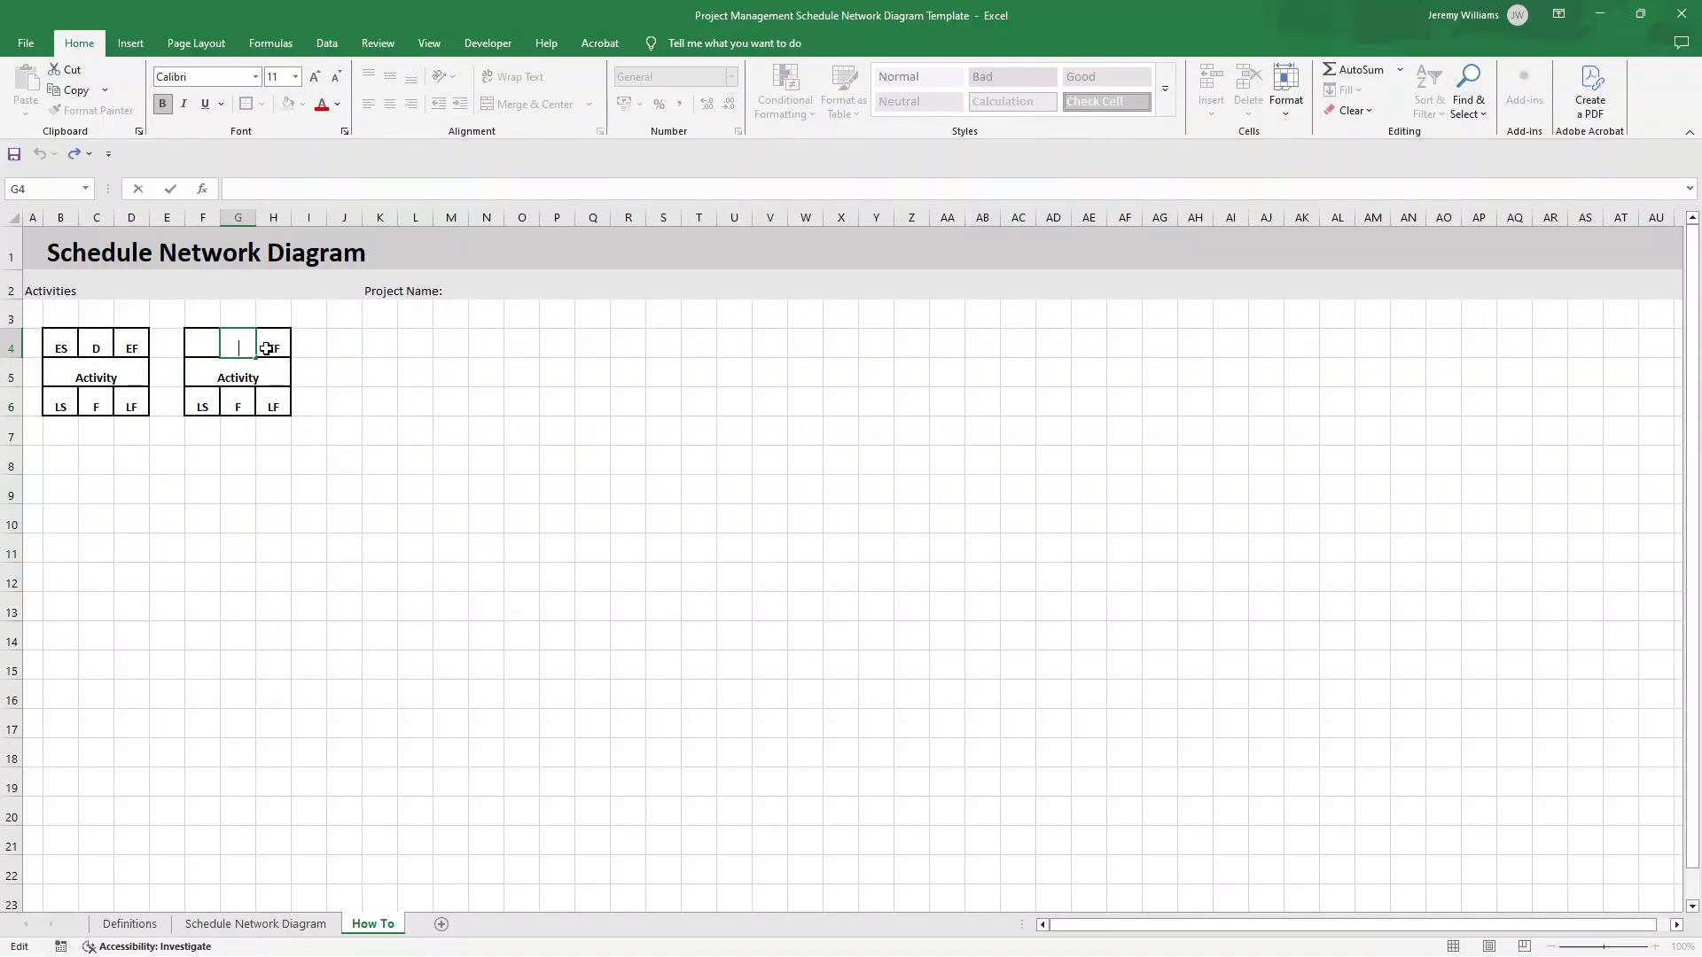
{"action": "double_click", "coordinate": [280, 345]}
{"action": "double_click", "coordinate": [204, 404]}
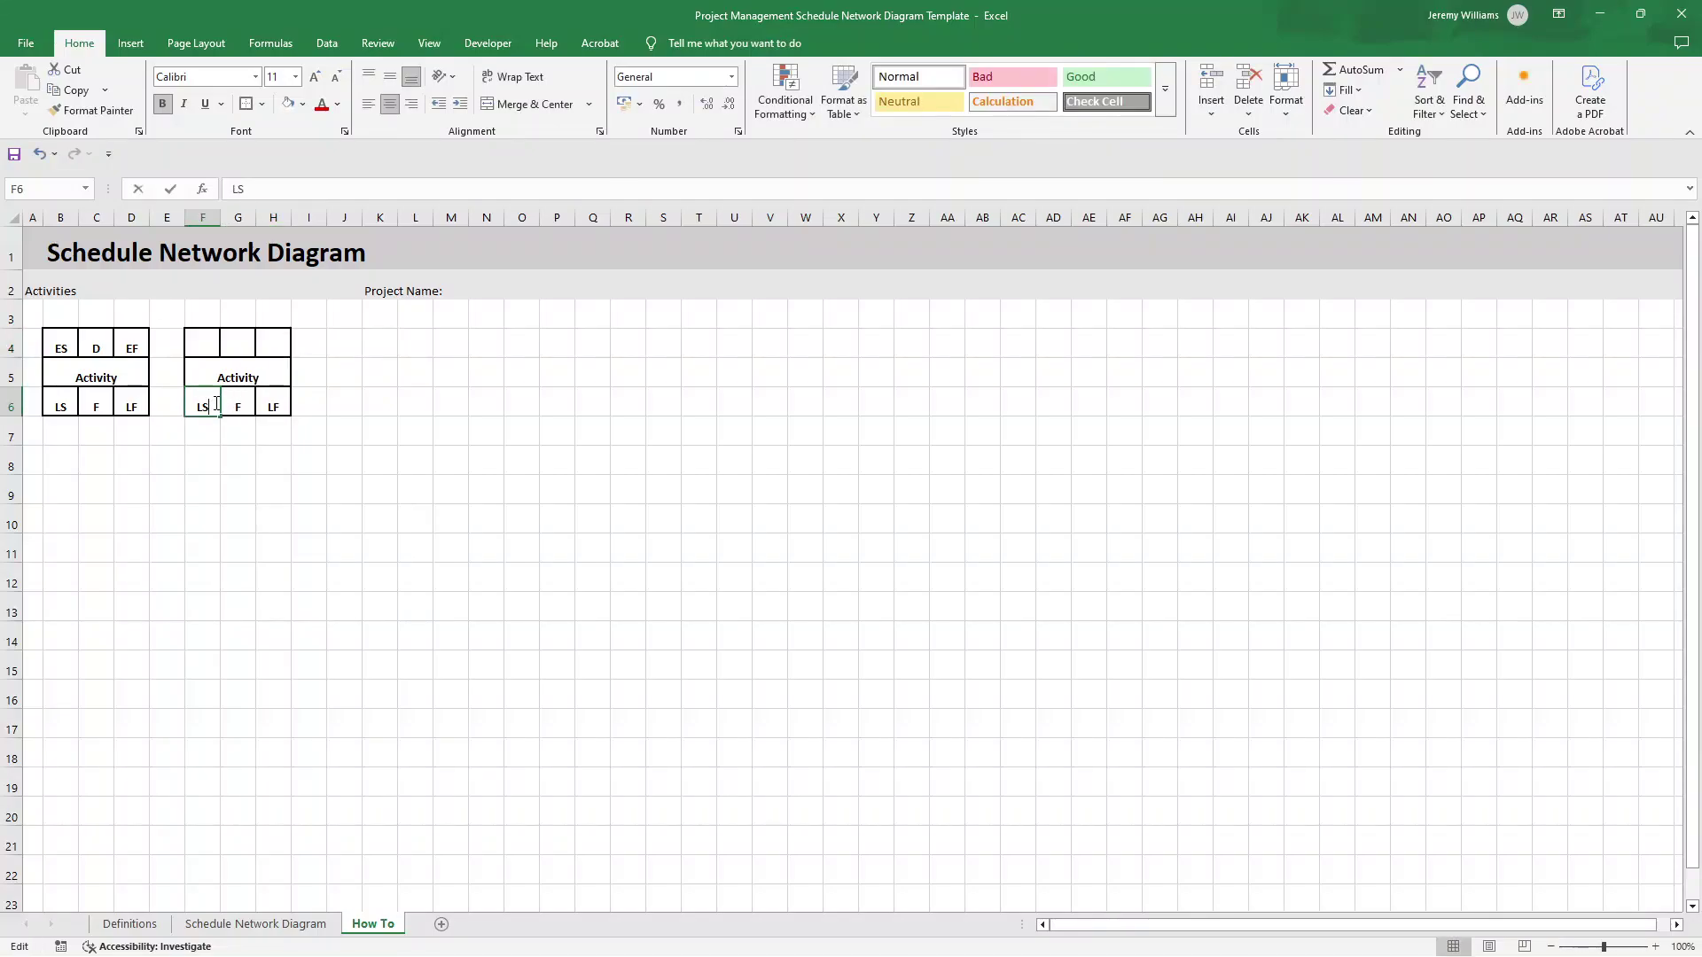
{"action": "key", "text": "BackSpace"}
{"action": "double_click", "coordinate": [242, 406]}
{"action": "key", "text": "BackSpace"}
{"action": "double_click", "coordinate": [273, 403]}
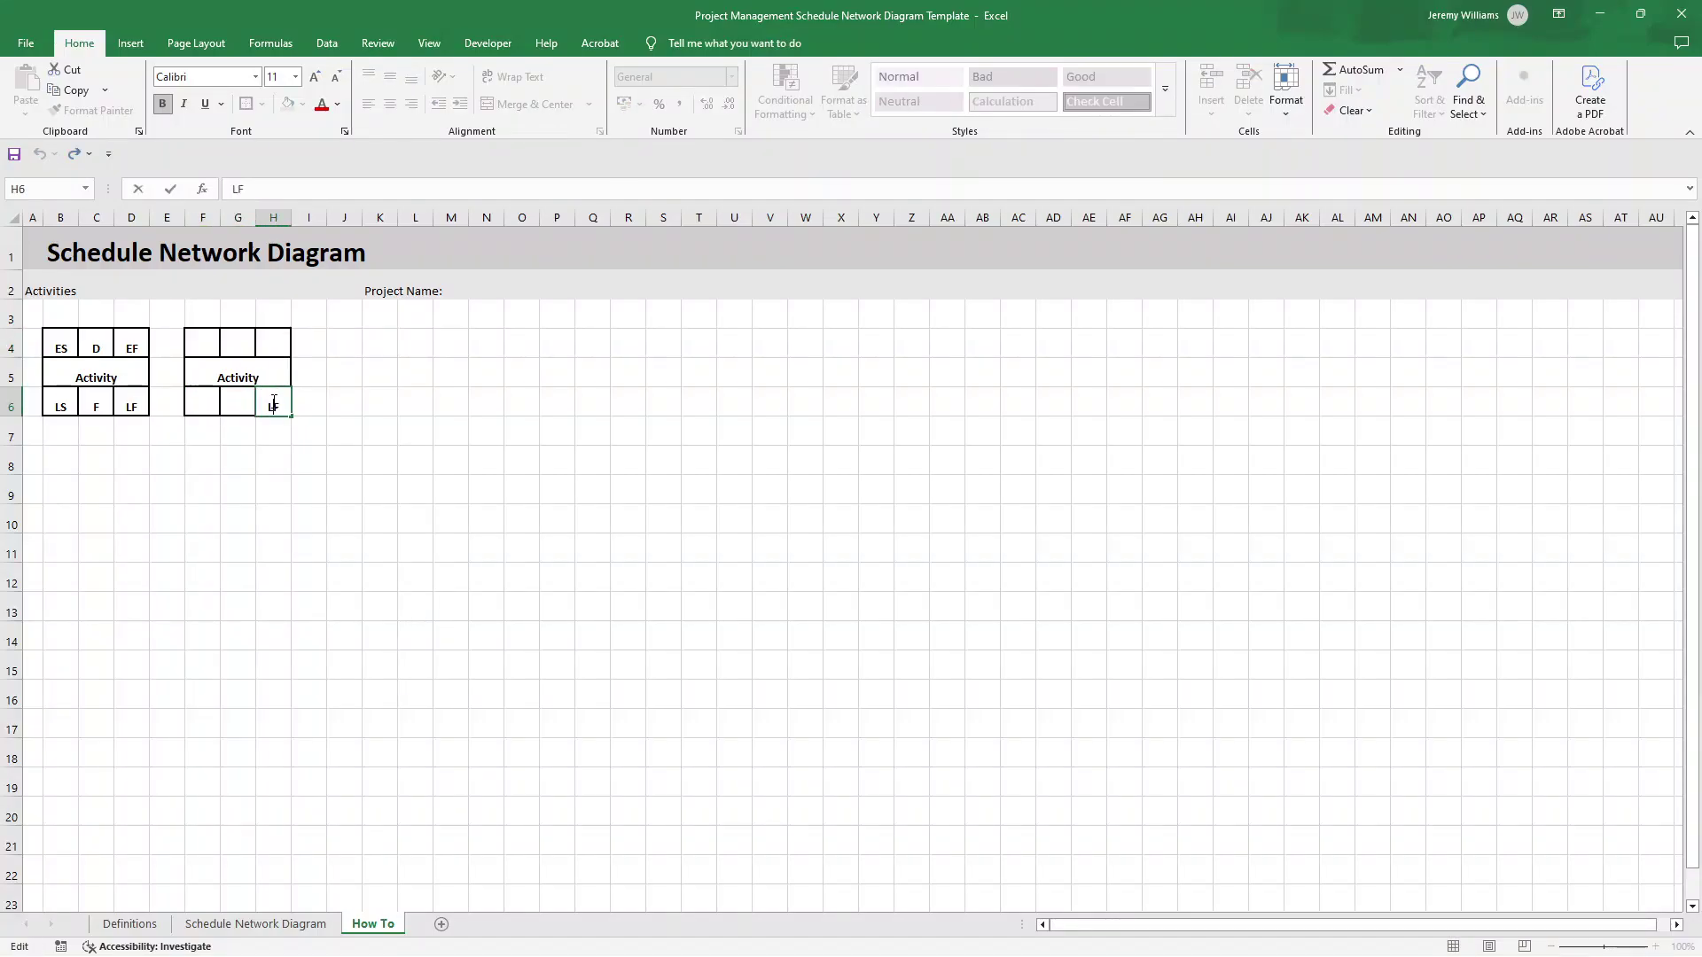
{"action": "key", "text": "BackSpace"}
{"action": "key", "text": "Tab"}
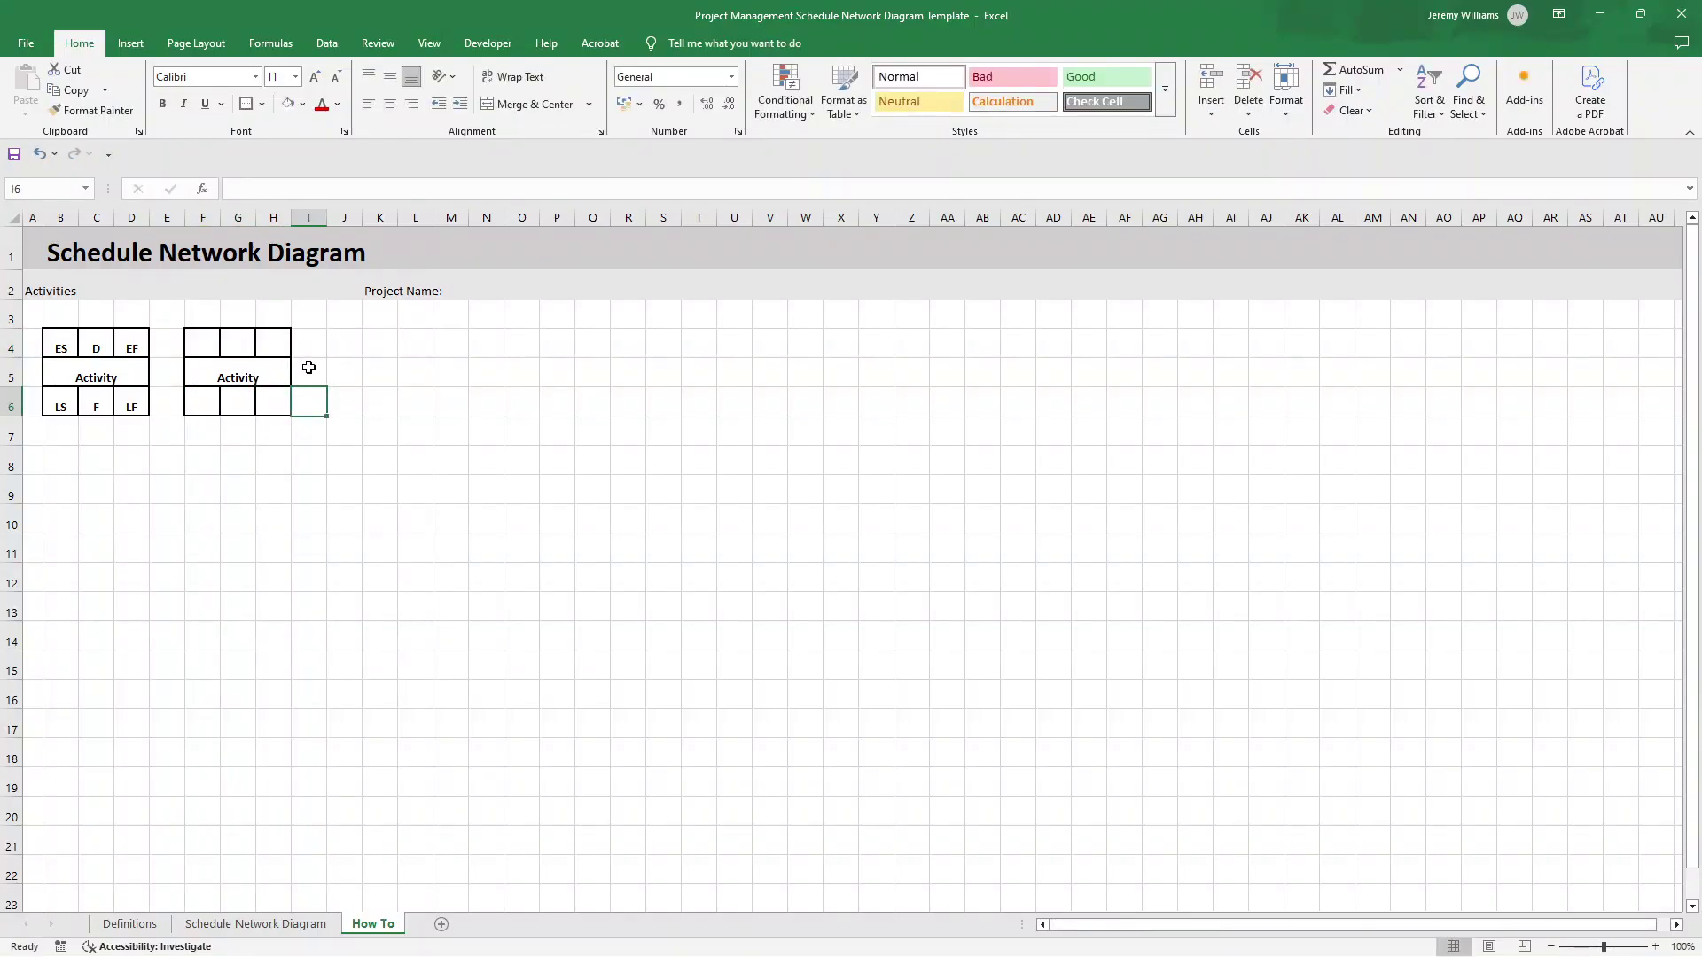
{"action": "key", "text": "Right"}
{"action": "key", "text": "Right"}
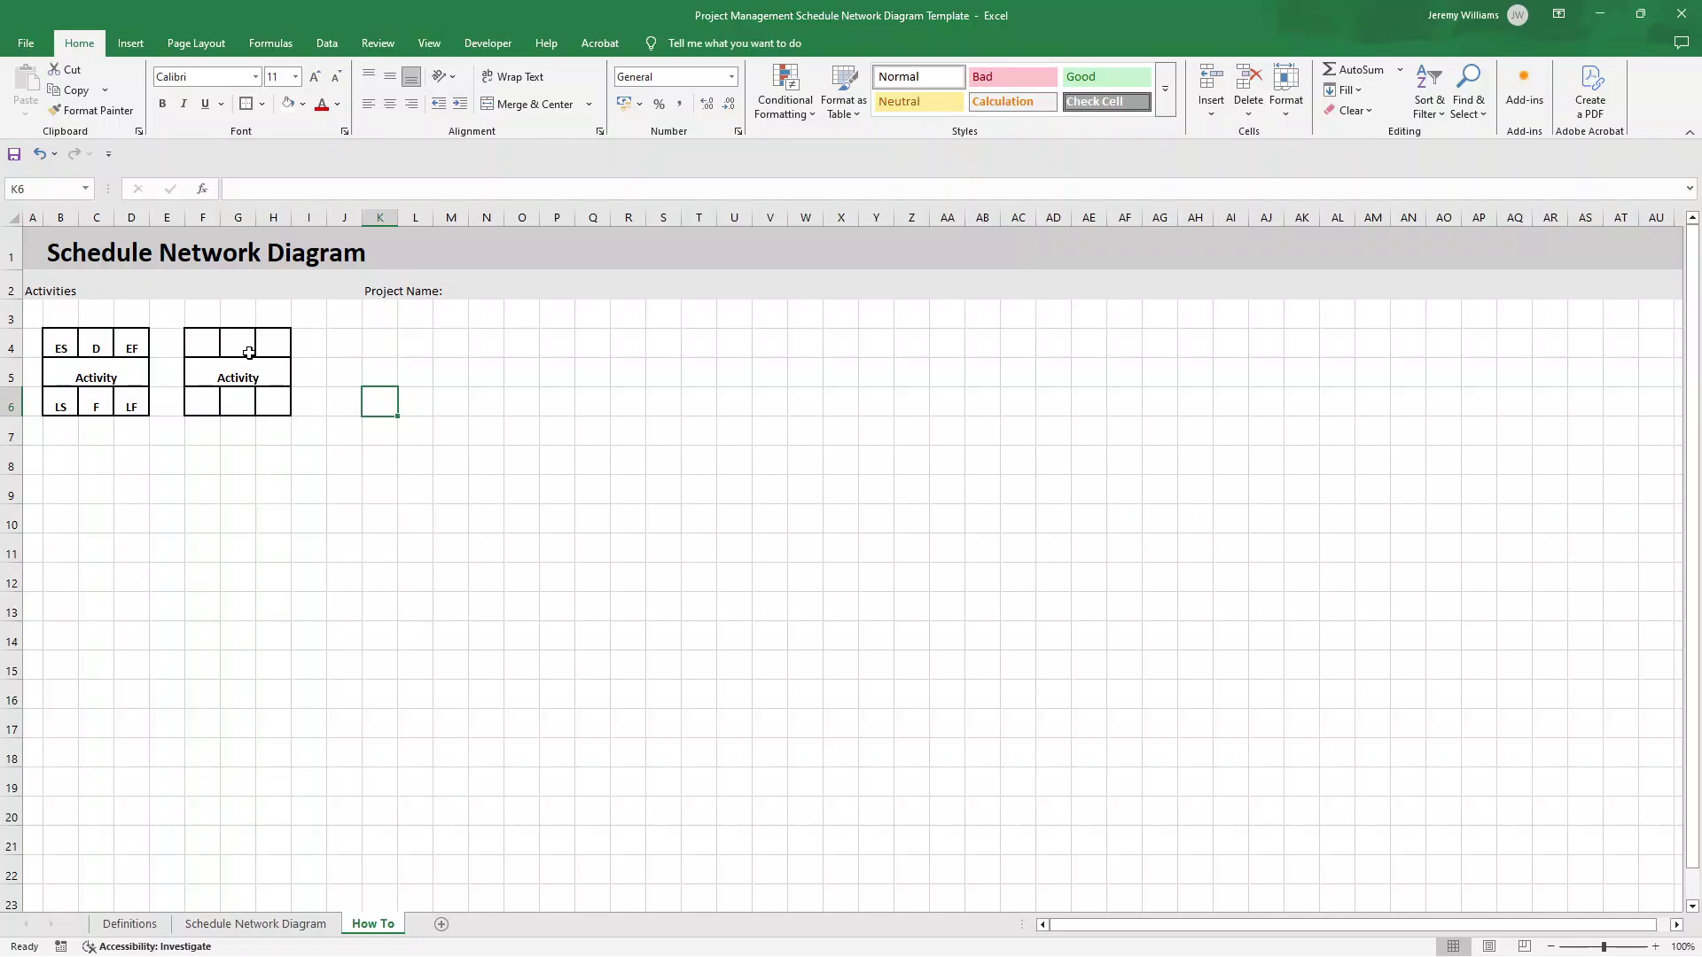
- Copy the blank F4:H6 node and paste it into B8, F8, B12, F12, B16, F16, B20 and F20
{"action": "left_click", "coordinate": [209, 336]}
{"action": "left_click_drag", "start_coordinate": [209, 336], "coordinate": [266, 401]}
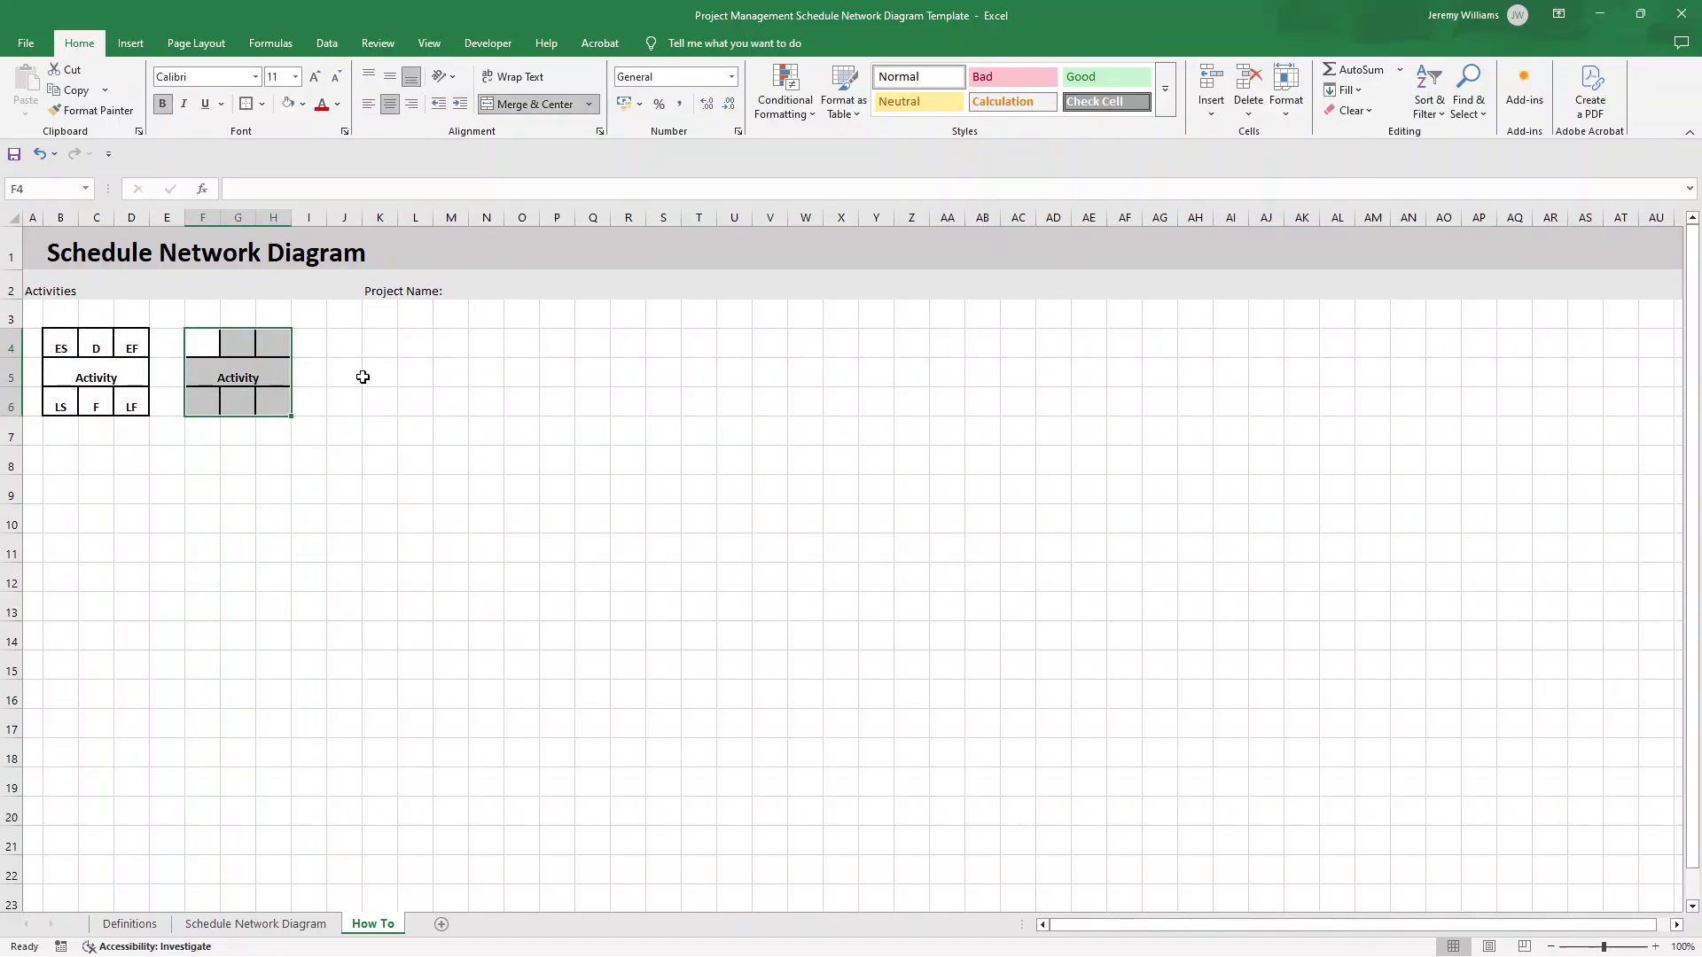
{"action": "key", "text": "ctrl+c"}
{"action": "left_click", "coordinate": [70, 462]}
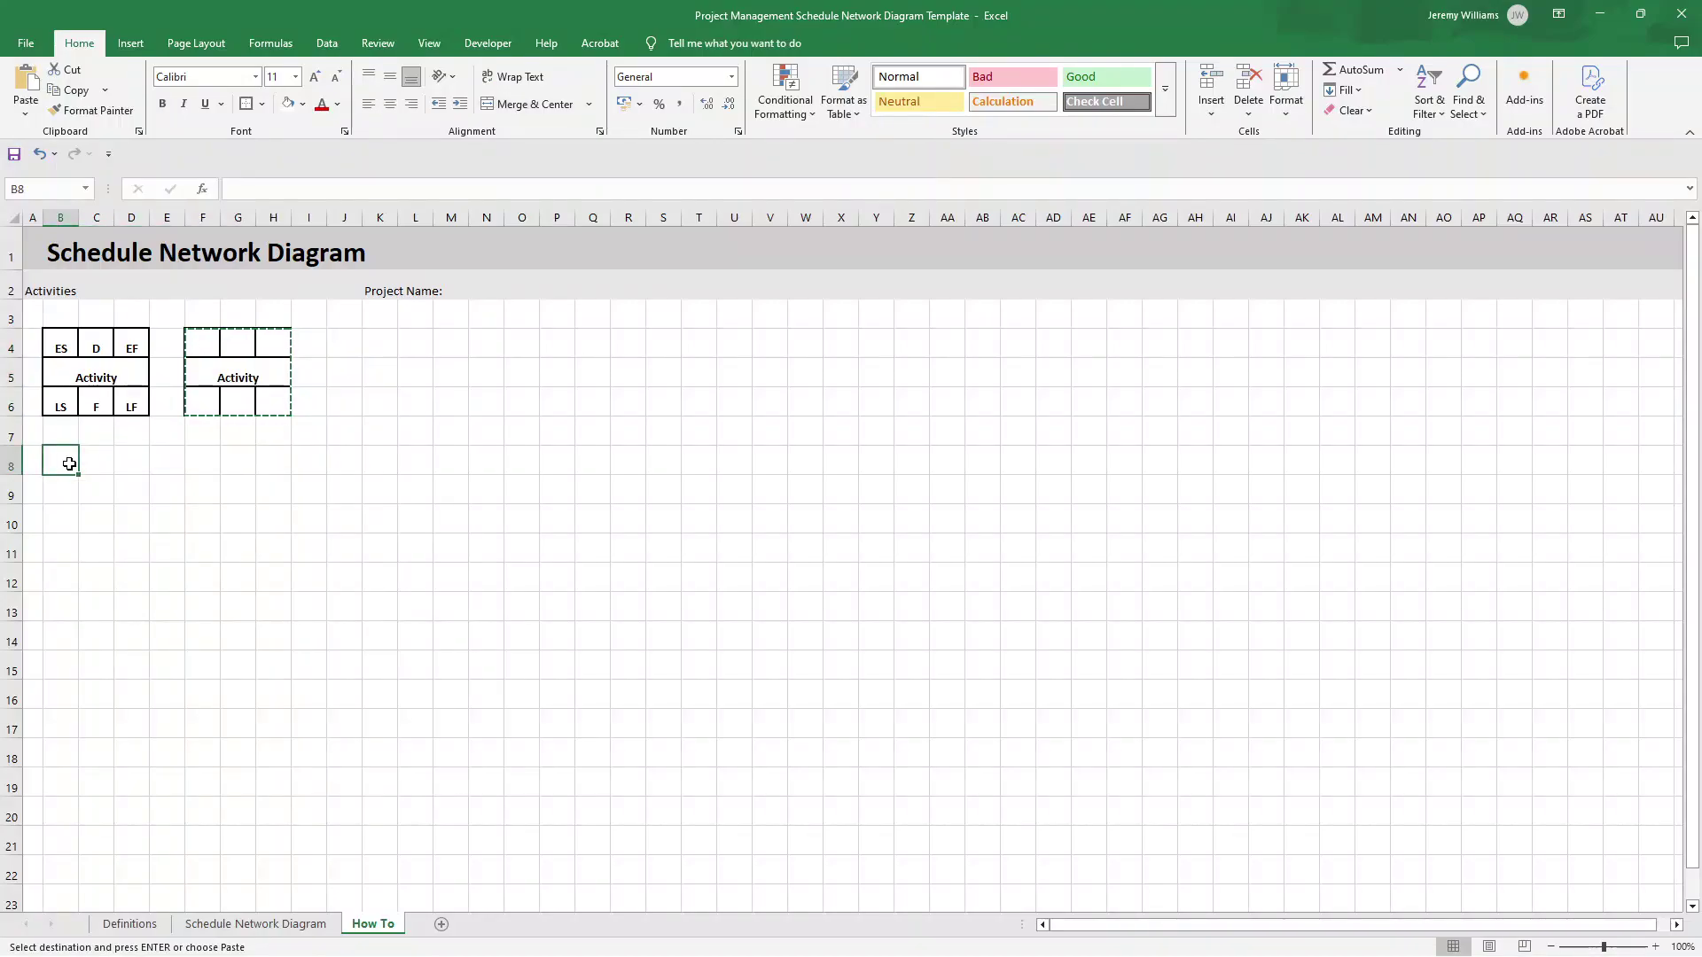
{"action": "key", "text": "ctrl+v"}
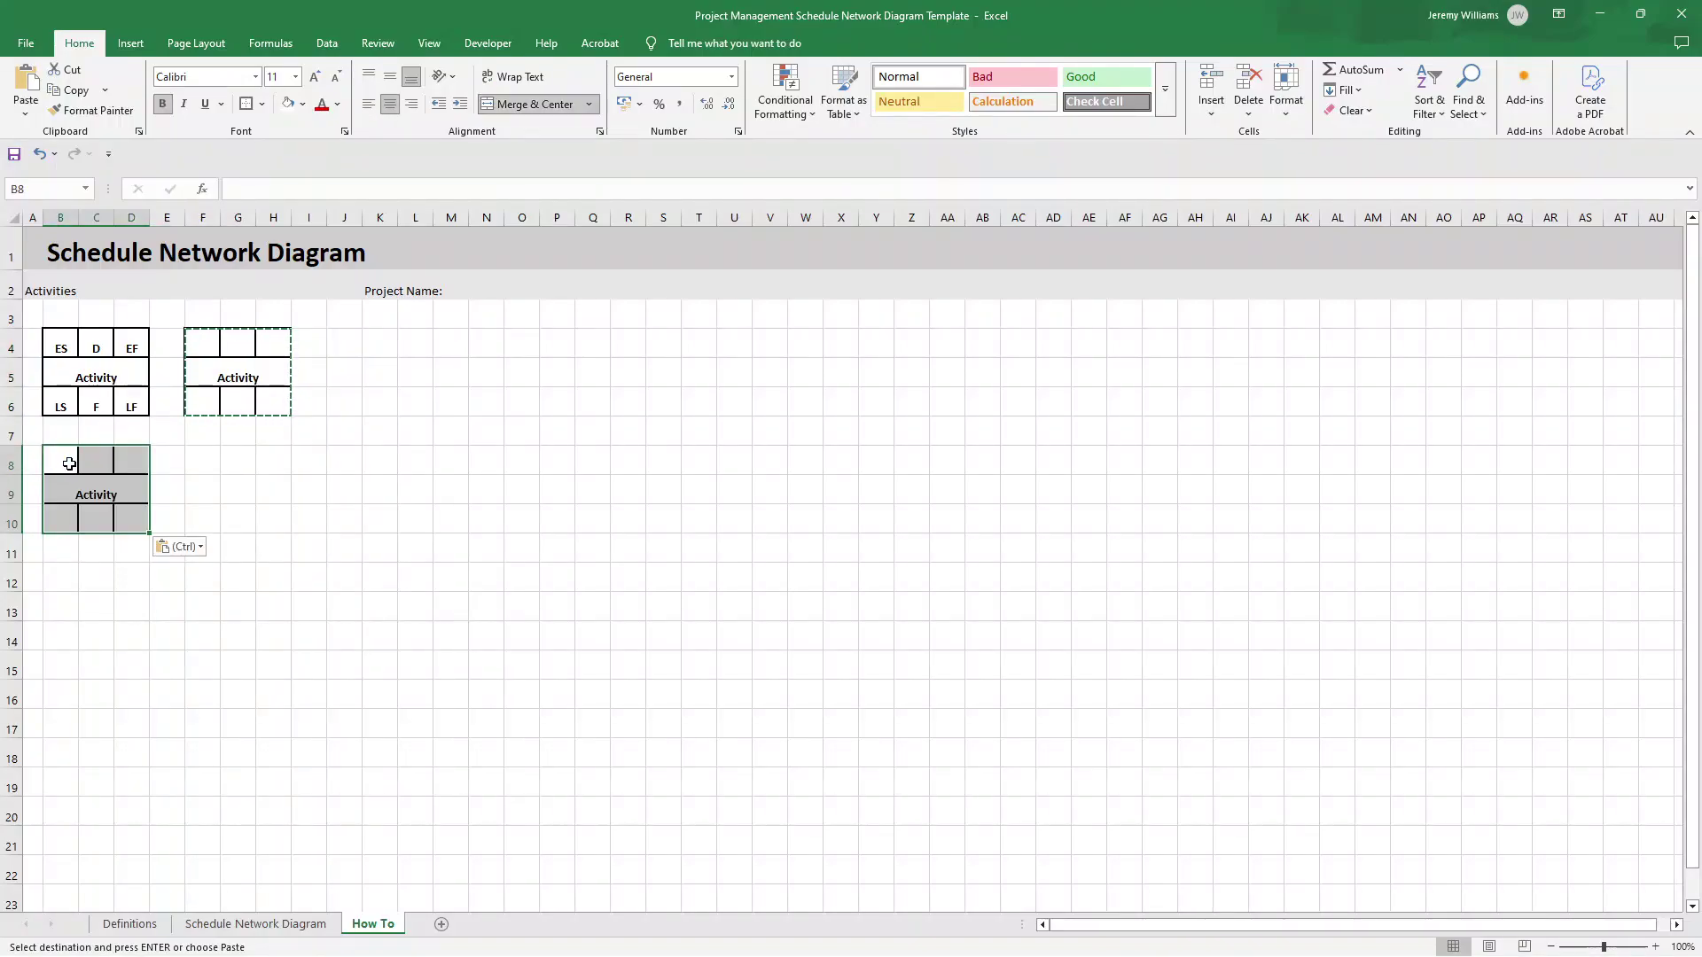
{"action": "left_click", "coordinate": [195, 457]}
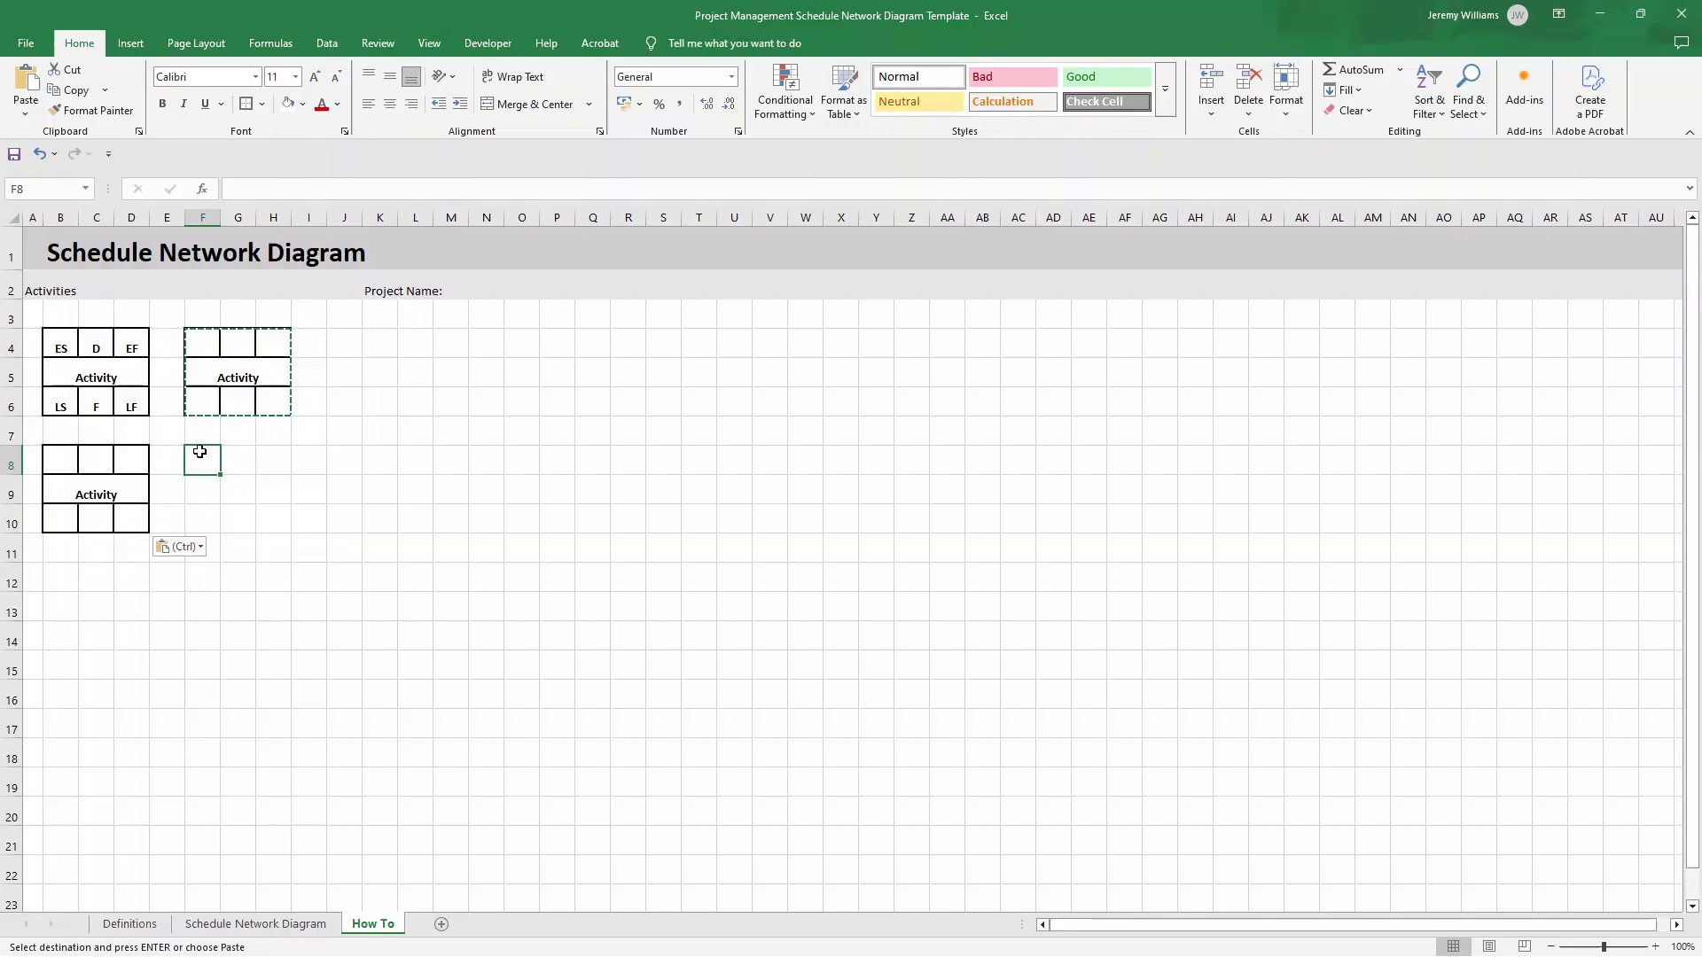
{"action": "key", "text": "ctrl+v"}
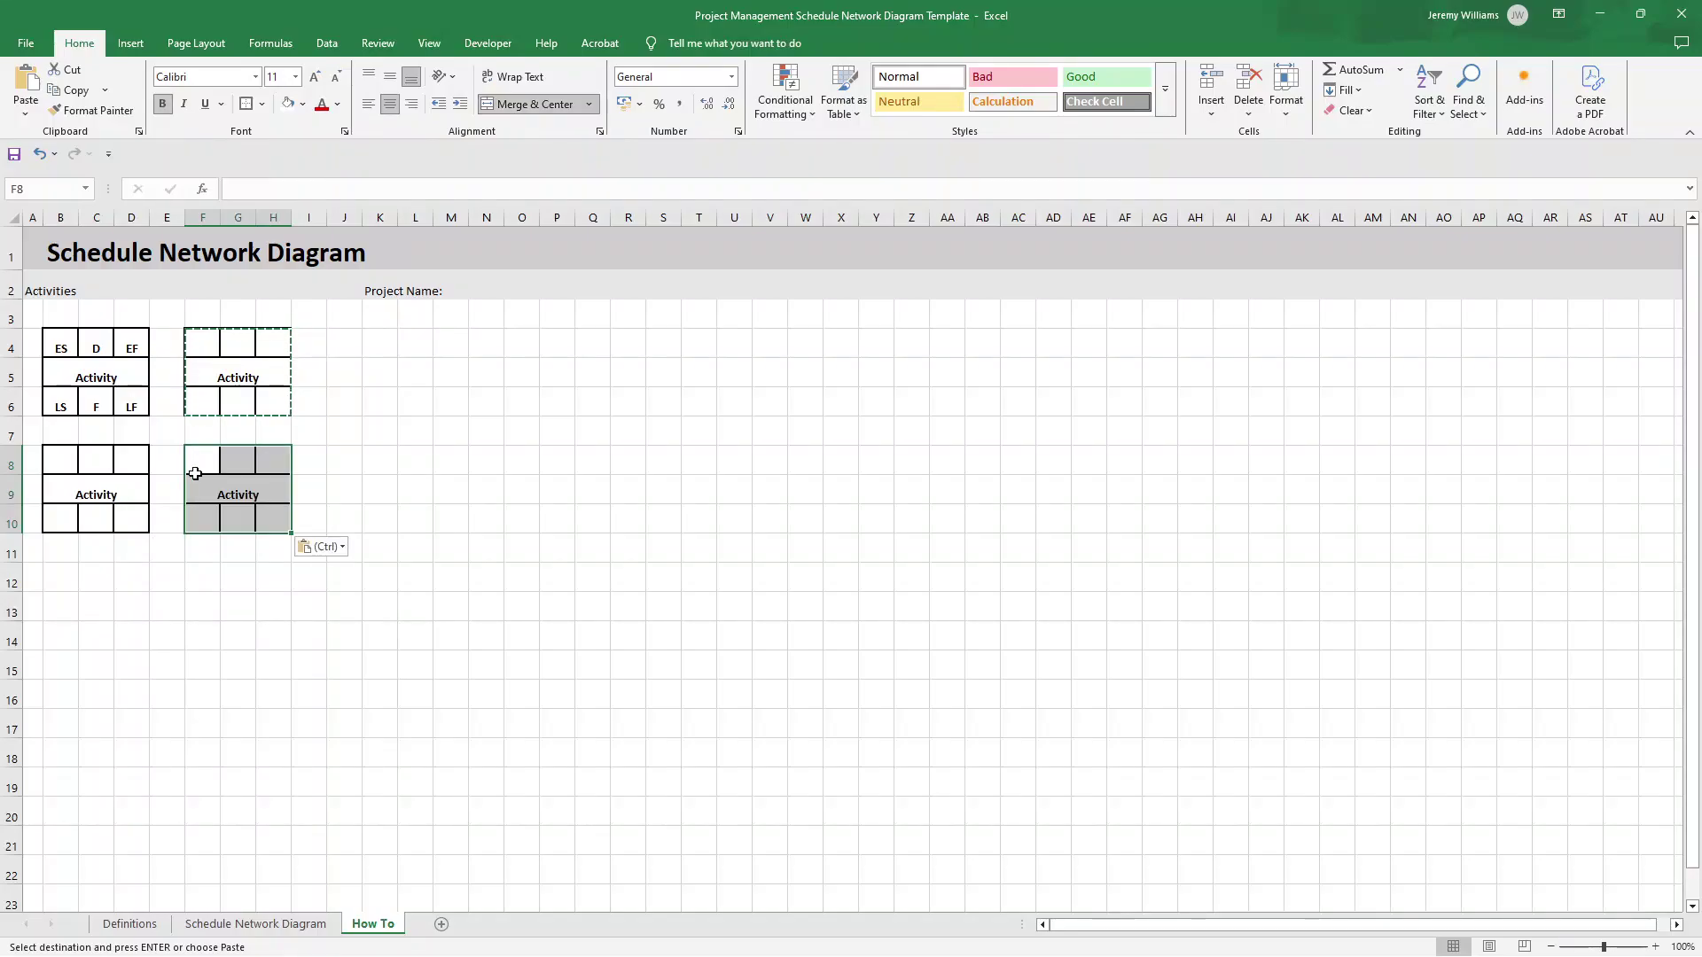
{"action": "left_click", "coordinate": [75, 572]}
{"action": "key", "text": "ctrl+v"}
{"action": "left_click", "coordinate": [200, 568]}
{"action": "key", "text": "ctrl+v"}
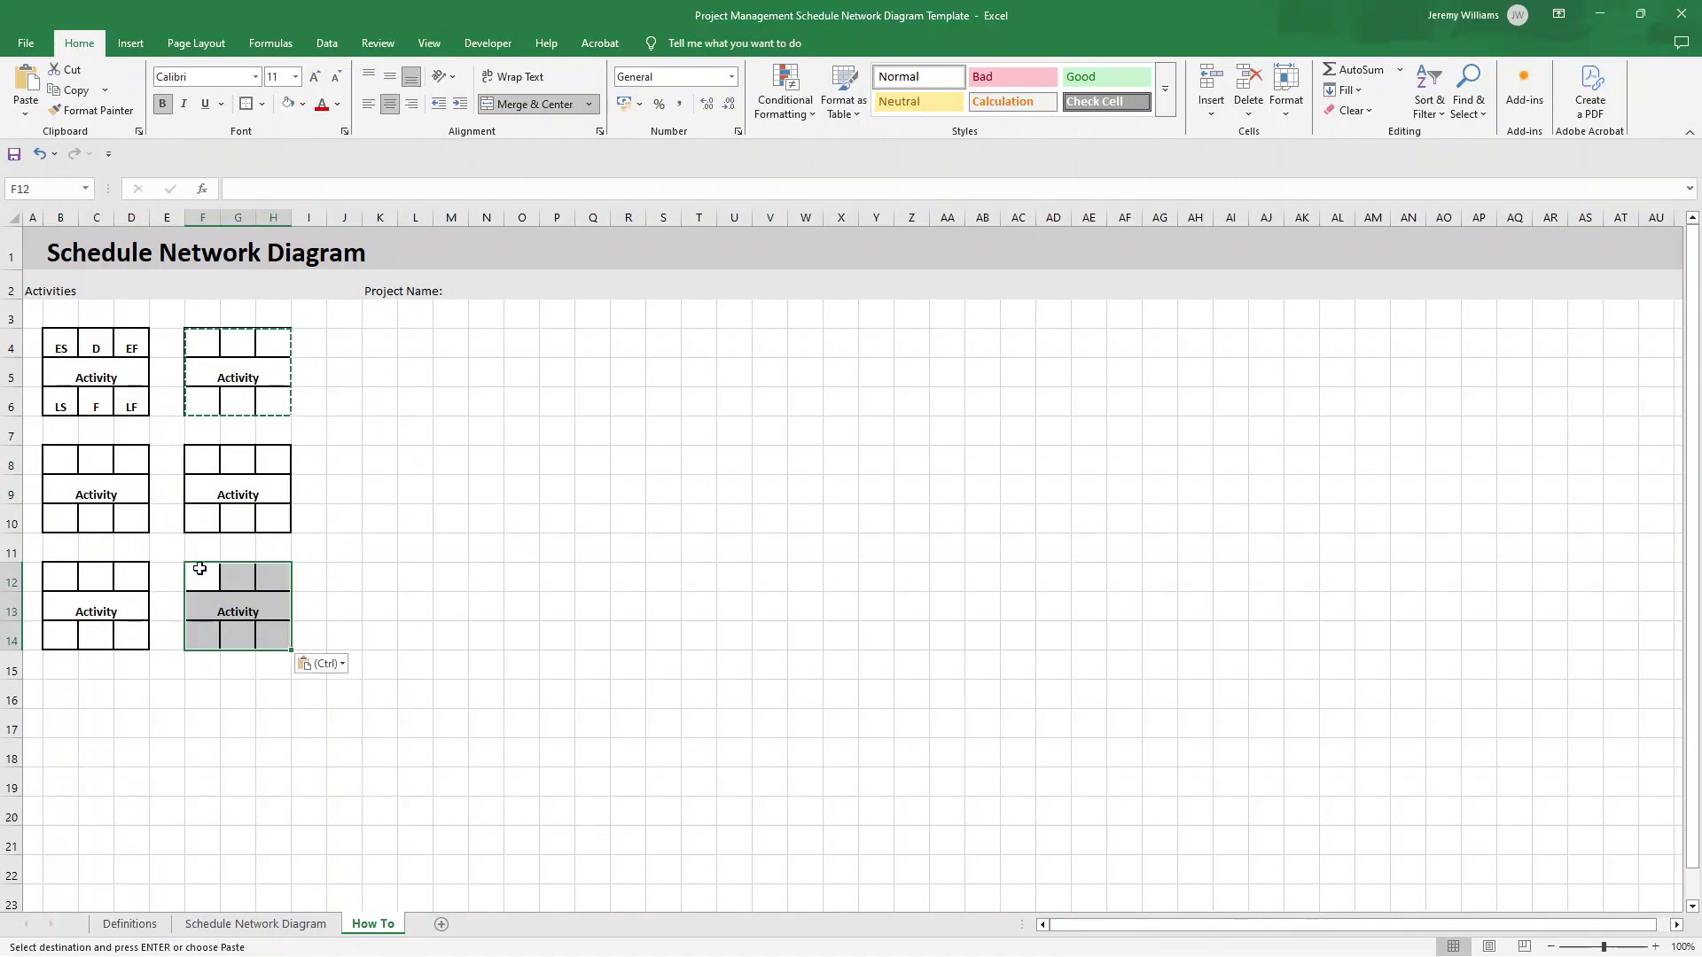
{"action": "left_click", "coordinate": [71, 684]}
{"action": "key", "text": "ctrl+v"}
{"action": "left_click", "coordinate": [190, 684]}
{"action": "key", "text": "ctrl+v"}
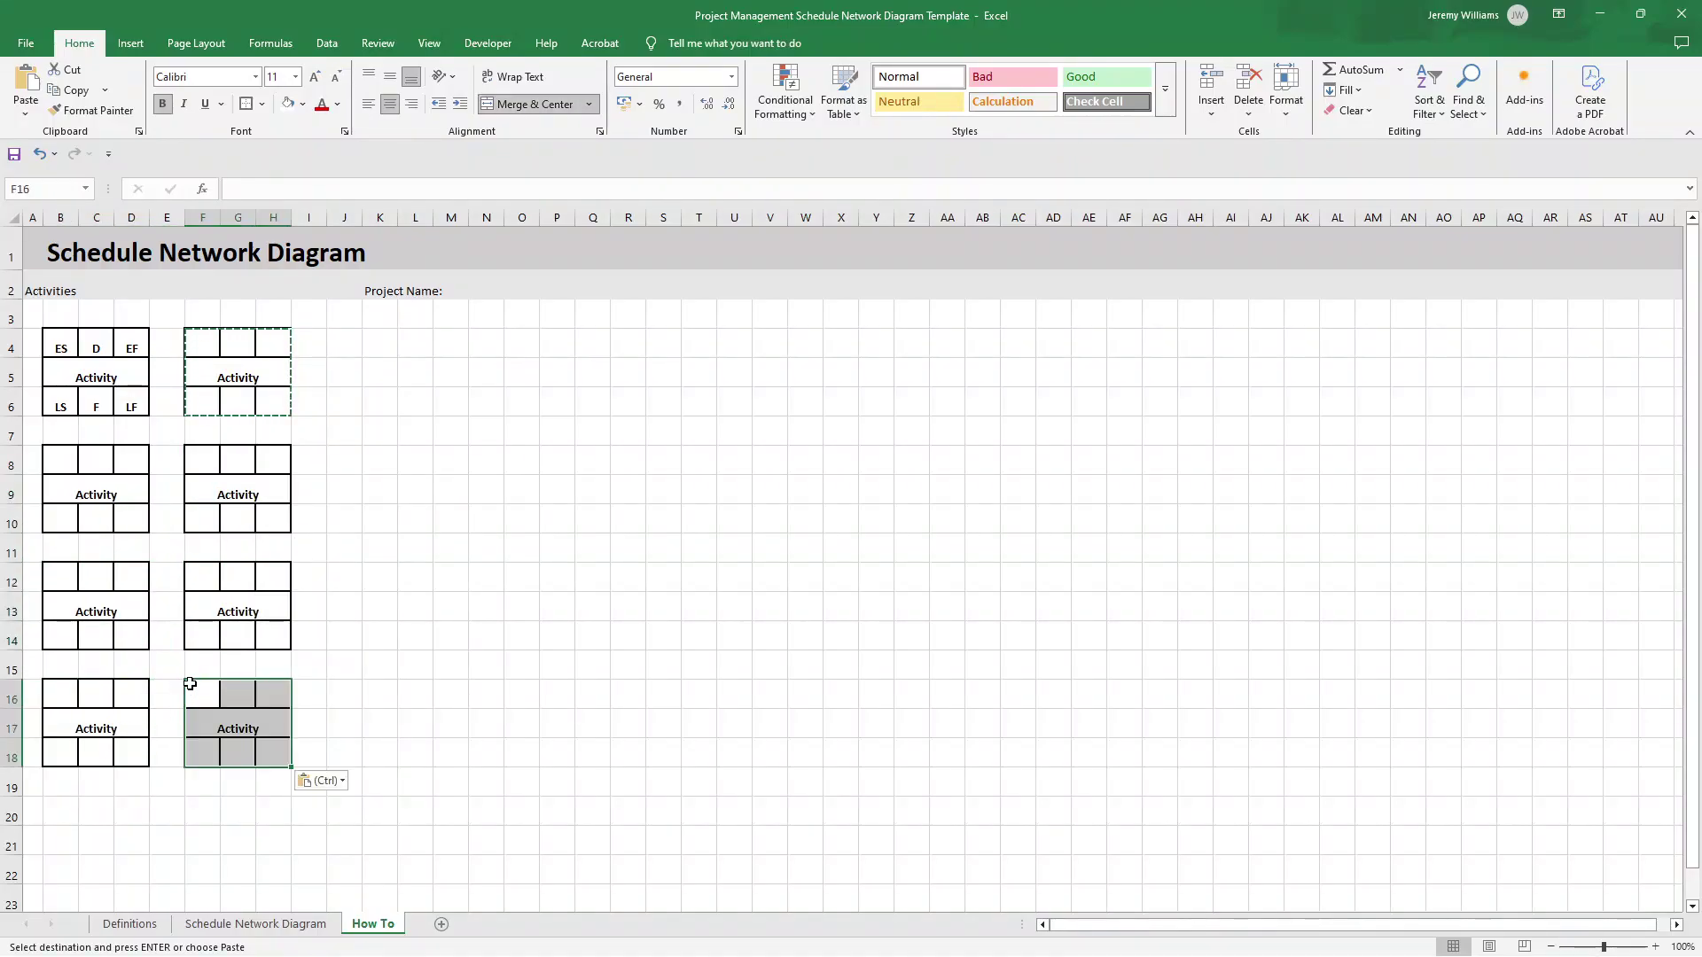
{"action": "left_click", "coordinate": [71, 812]}
{"action": "key", "text": "ctrl+v"}
{"action": "left_click", "coordinate": [200, 803]}
{"action": "key", "text": "ctrl+v"}
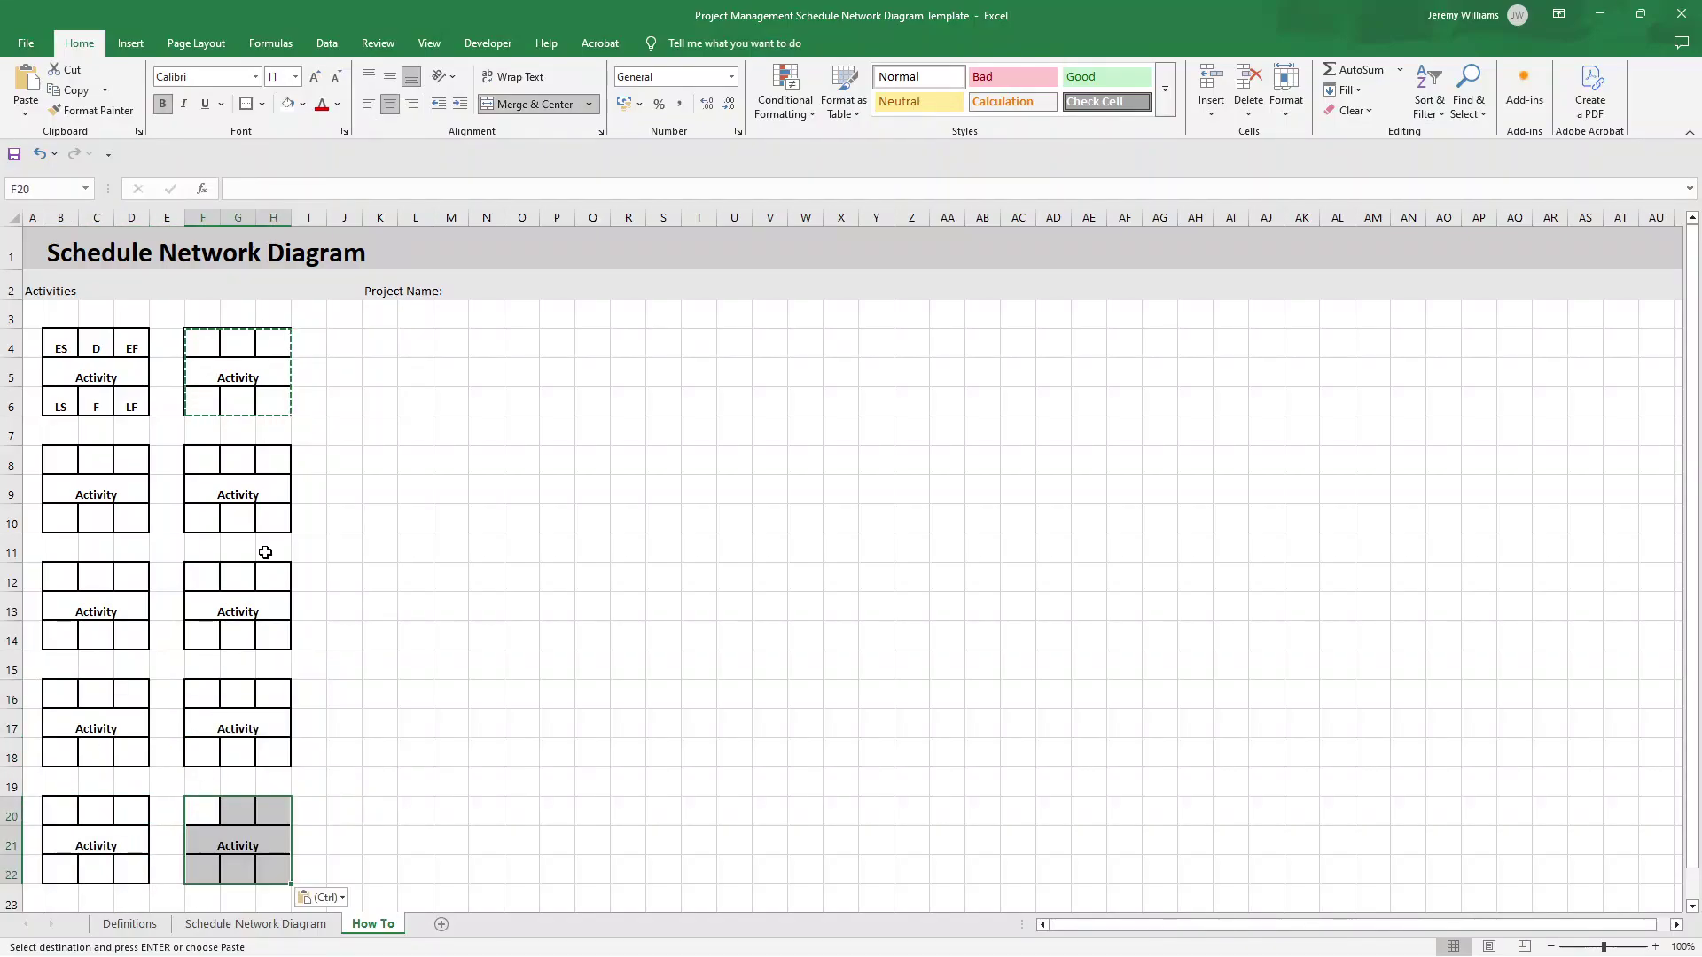
- Number the first pasted node boxes Activity 1 through Activity 5 (F5, B9, F9, B13, F13)
{"action": "left_click", "coordinate": [262, 377]}
{"action": "double_click", "coordinate": [263, 376]}
{"action": "type", "text": "1"}
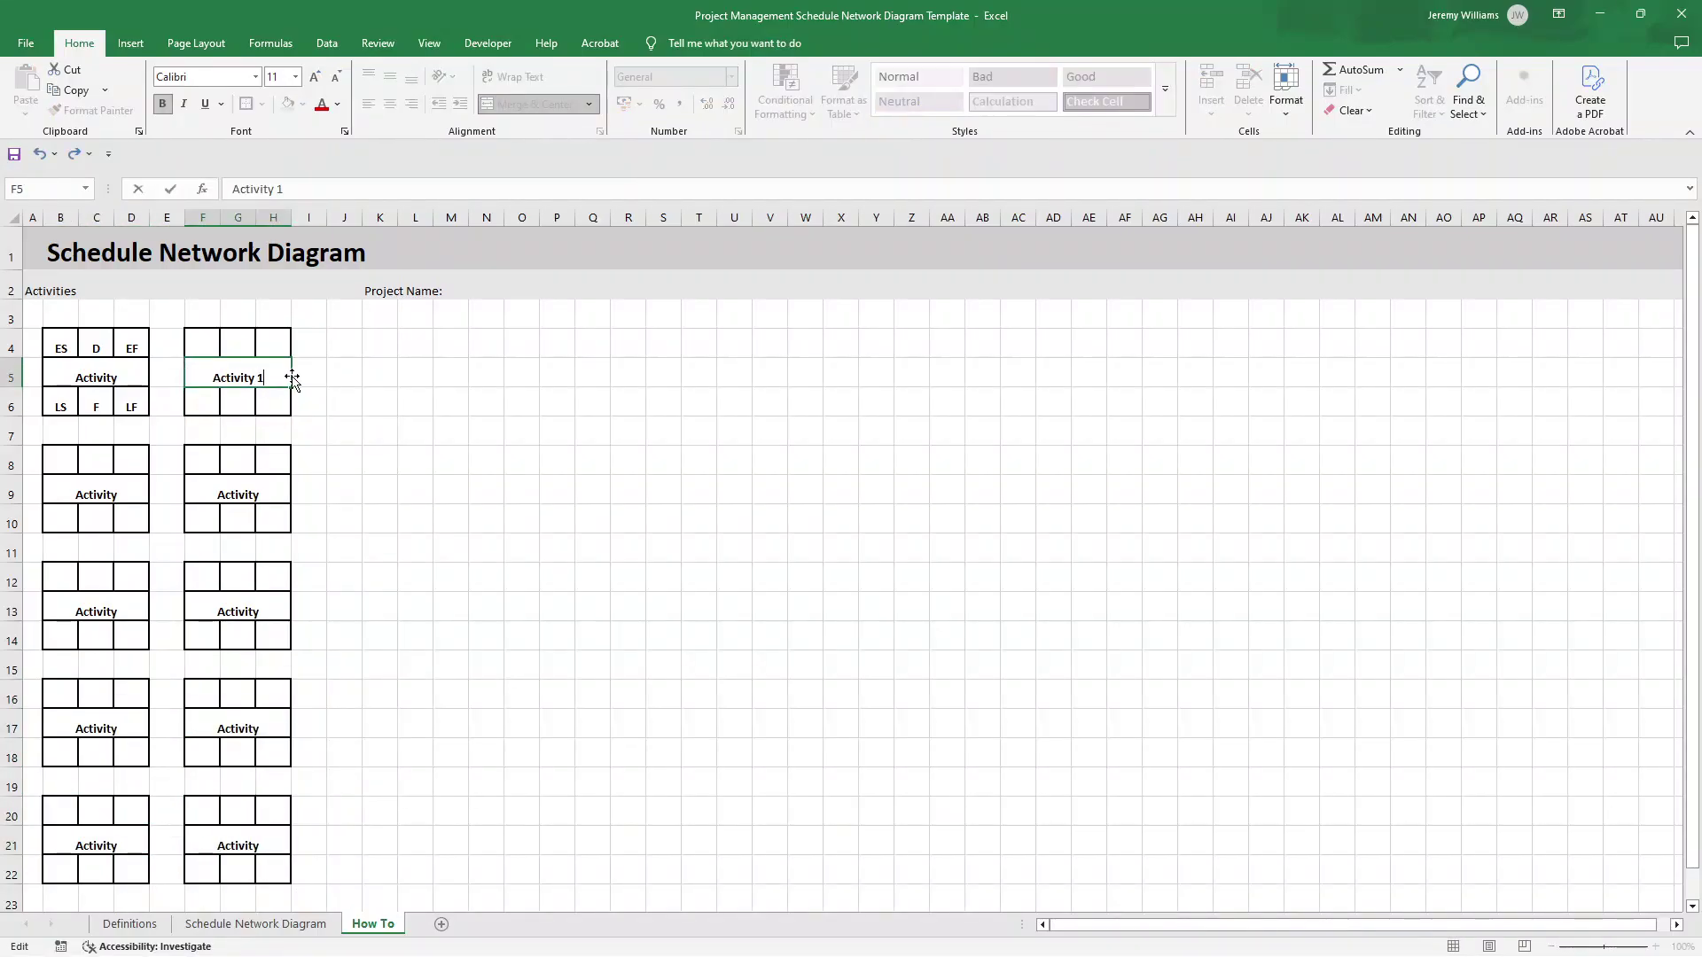
{"action": "key", "text": "Return"}
{"action": "left_click", "coordinate": [120, 489]}
{"action": "double_click", "coordinate": [121, 488]}
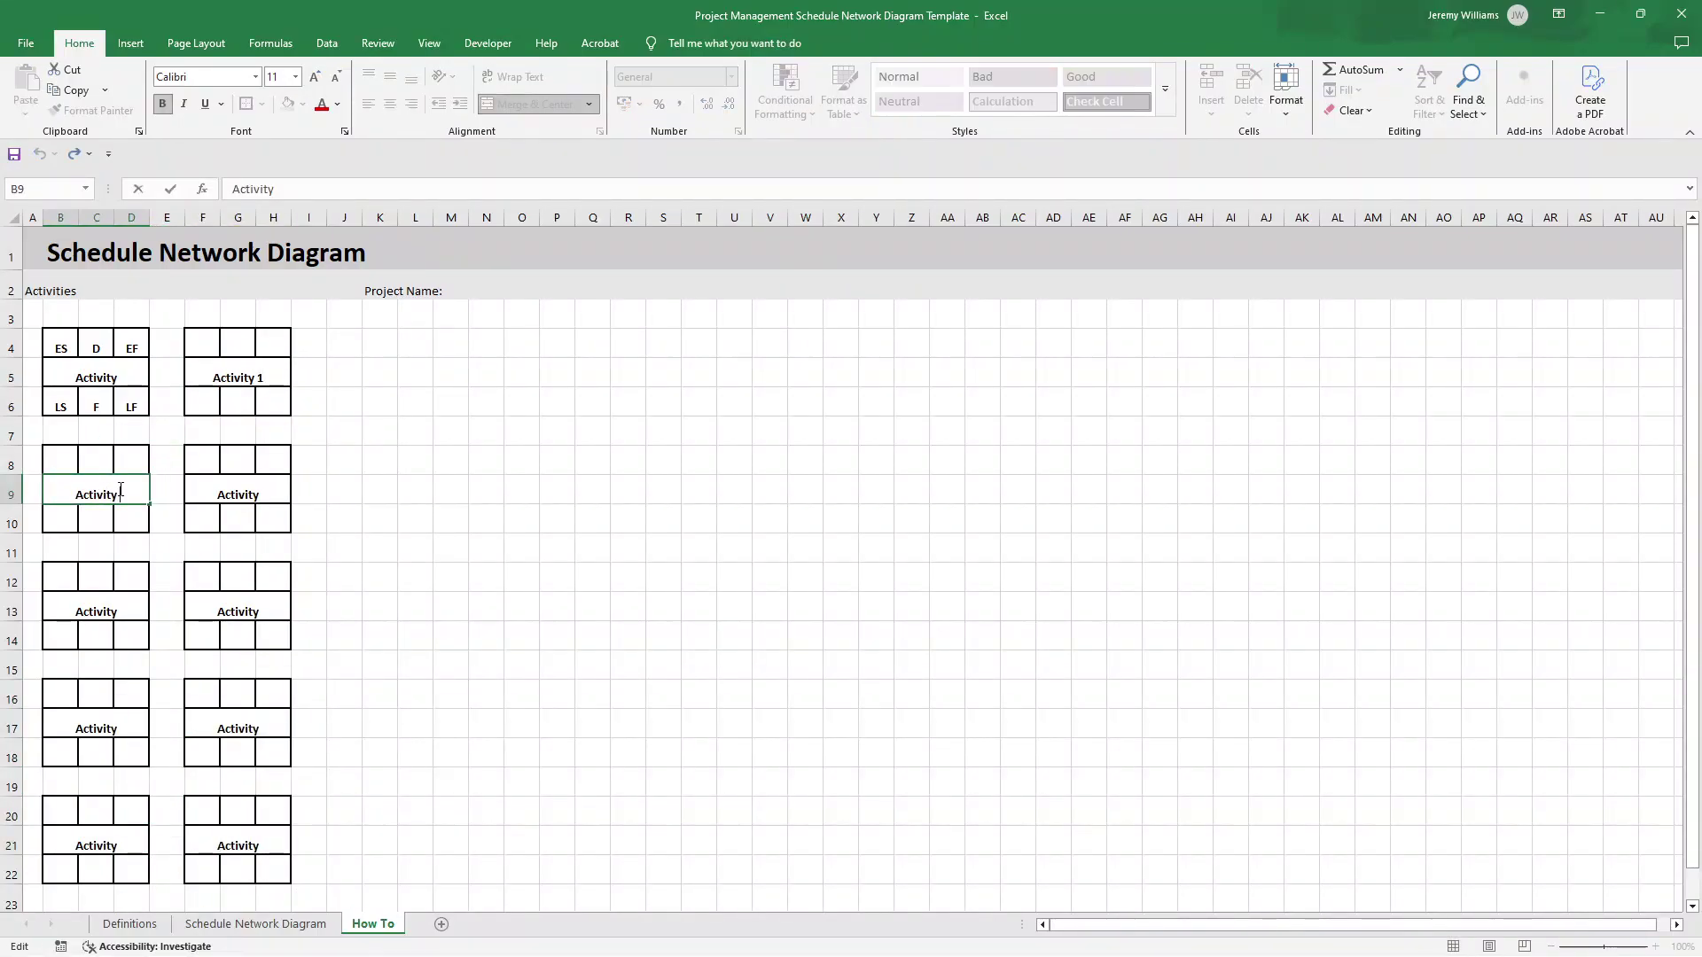
{"action": "type", "text": "2"}
{"action": "double_click", "coordinate": [264, 485]}
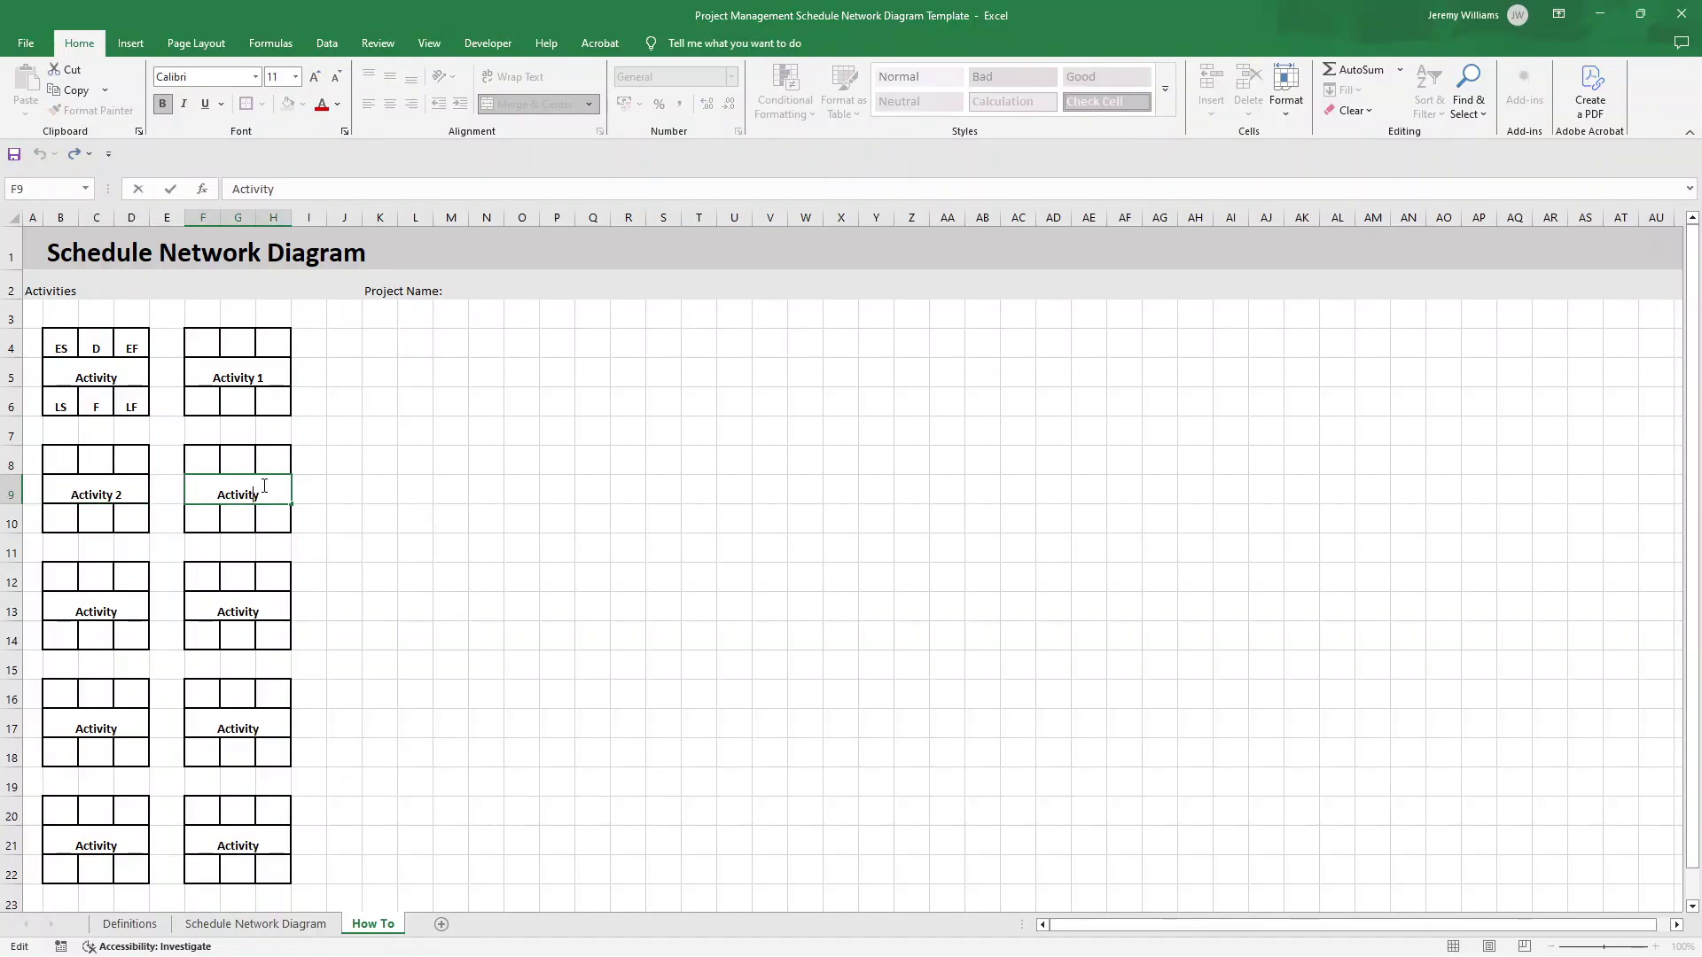
{"action": "type", "text": "3"}
{"action": "key", "text": "Return"}
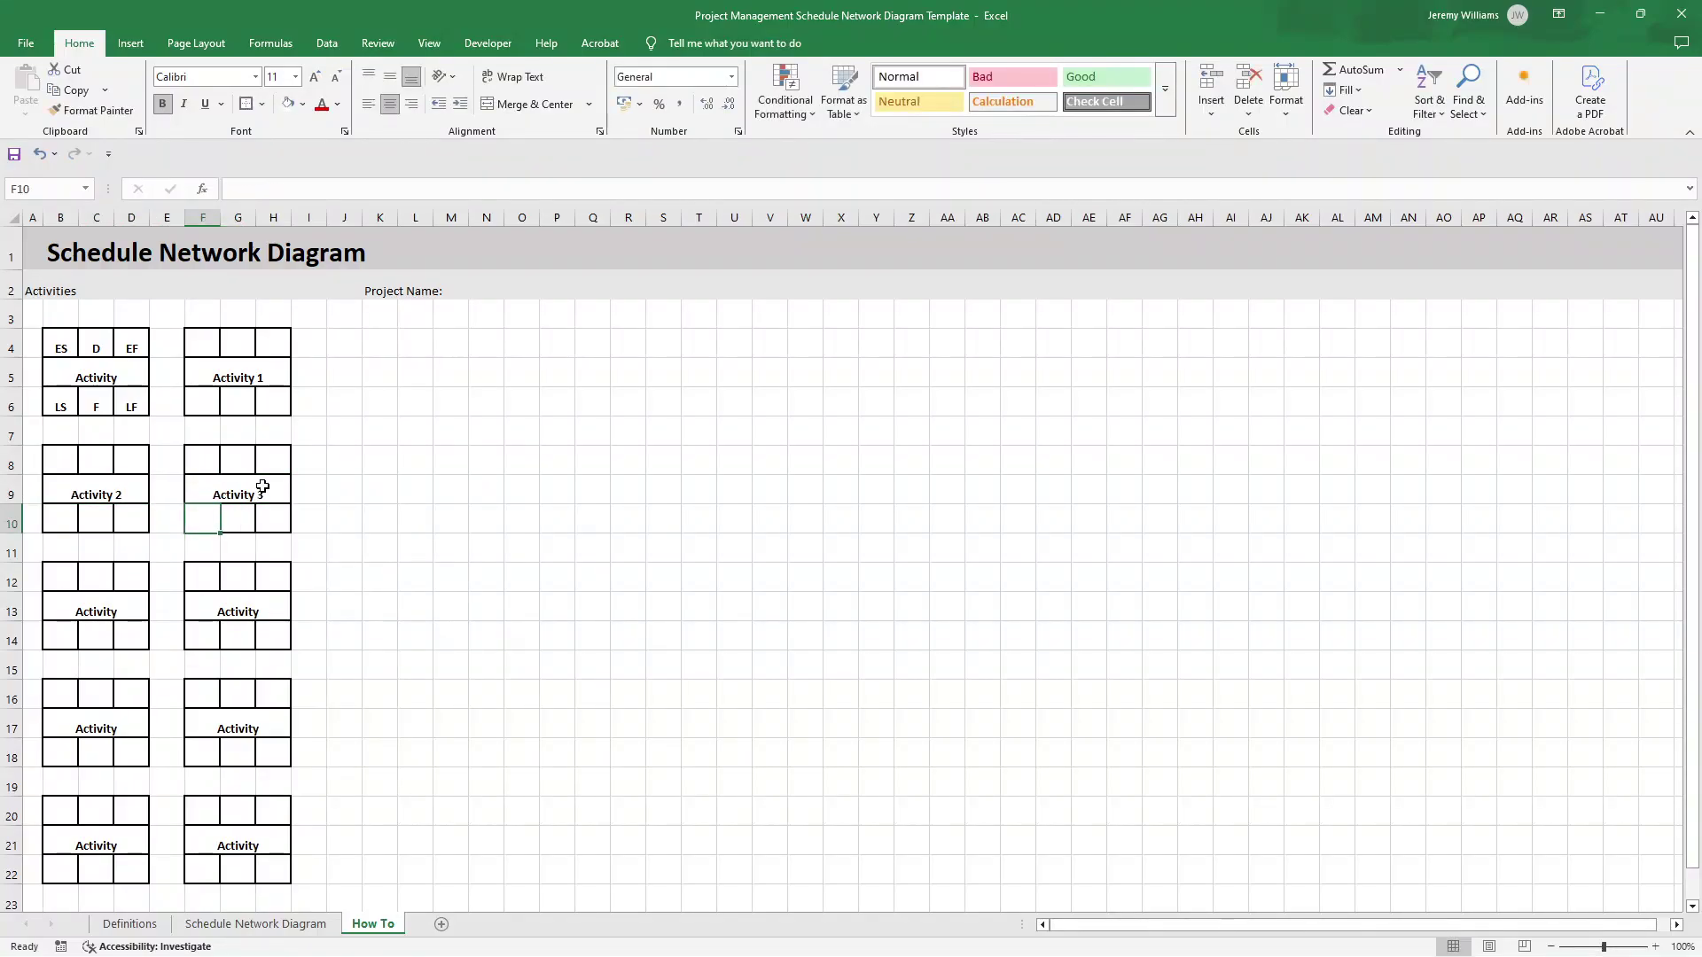
{"action": "left_click", "coordinate": [145, 602]}
{"action": "double_click", "coordinate": [125, 603]}
{"action": "type", "text": "4"}
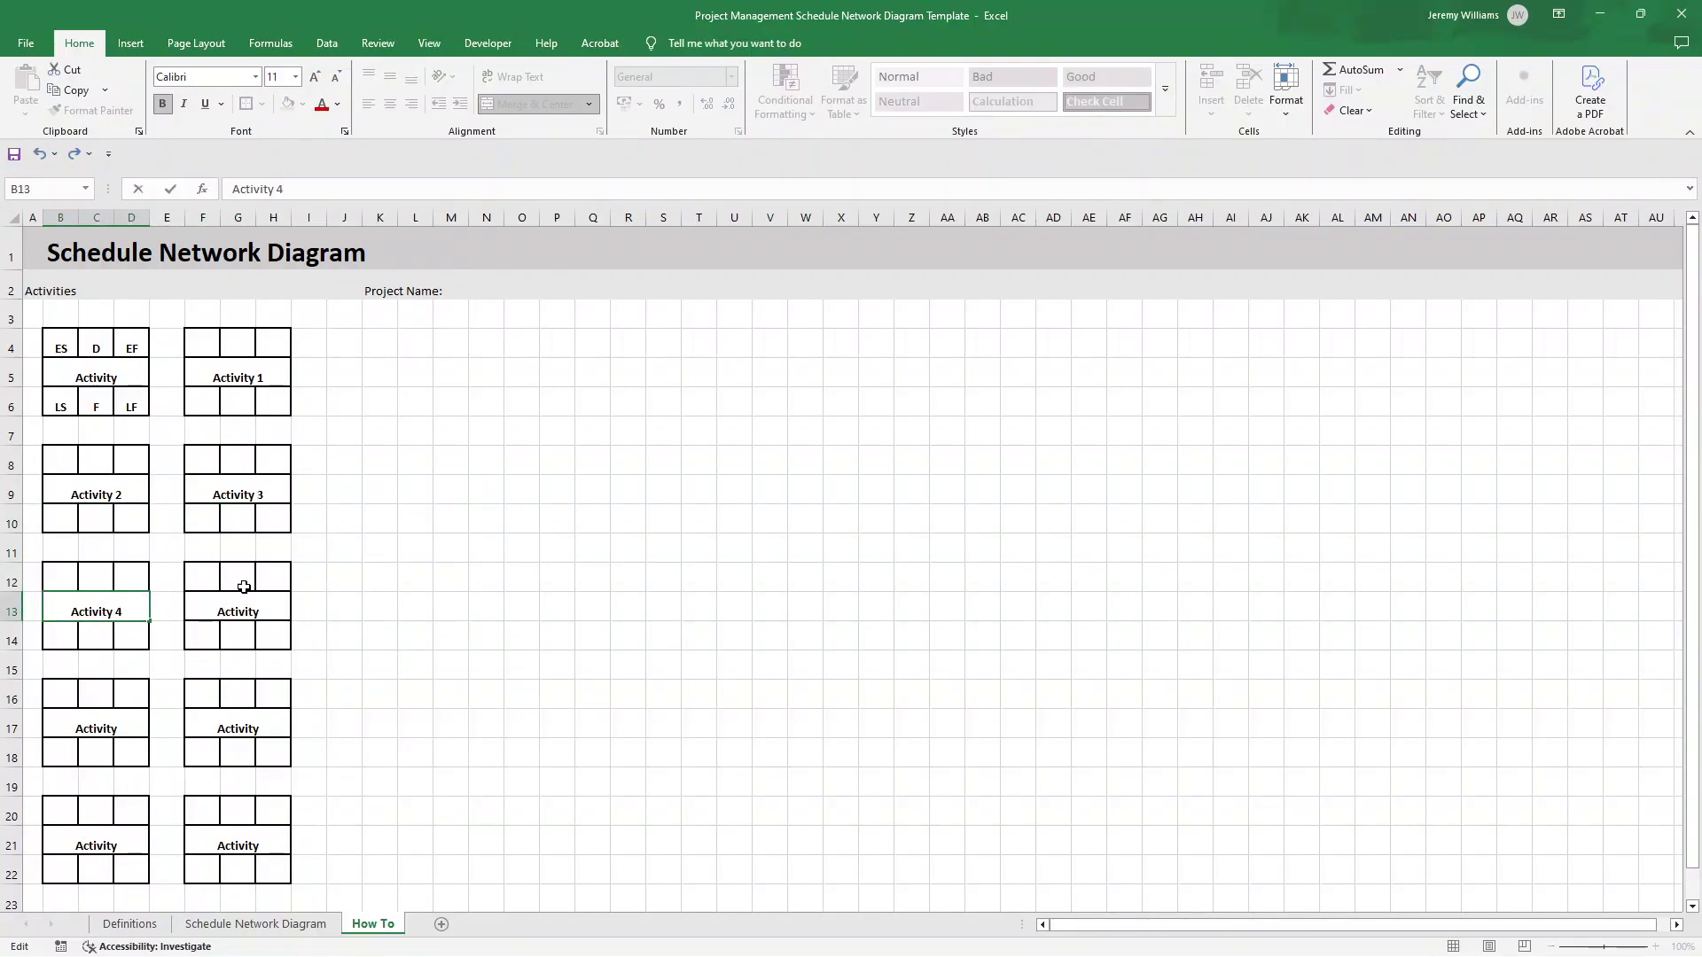
{"action": "left_click", "coordinate": [264, 608]}
{"action": "double_click", "coordinate": [265, 610]}
{"action": "type", "text": "5"}
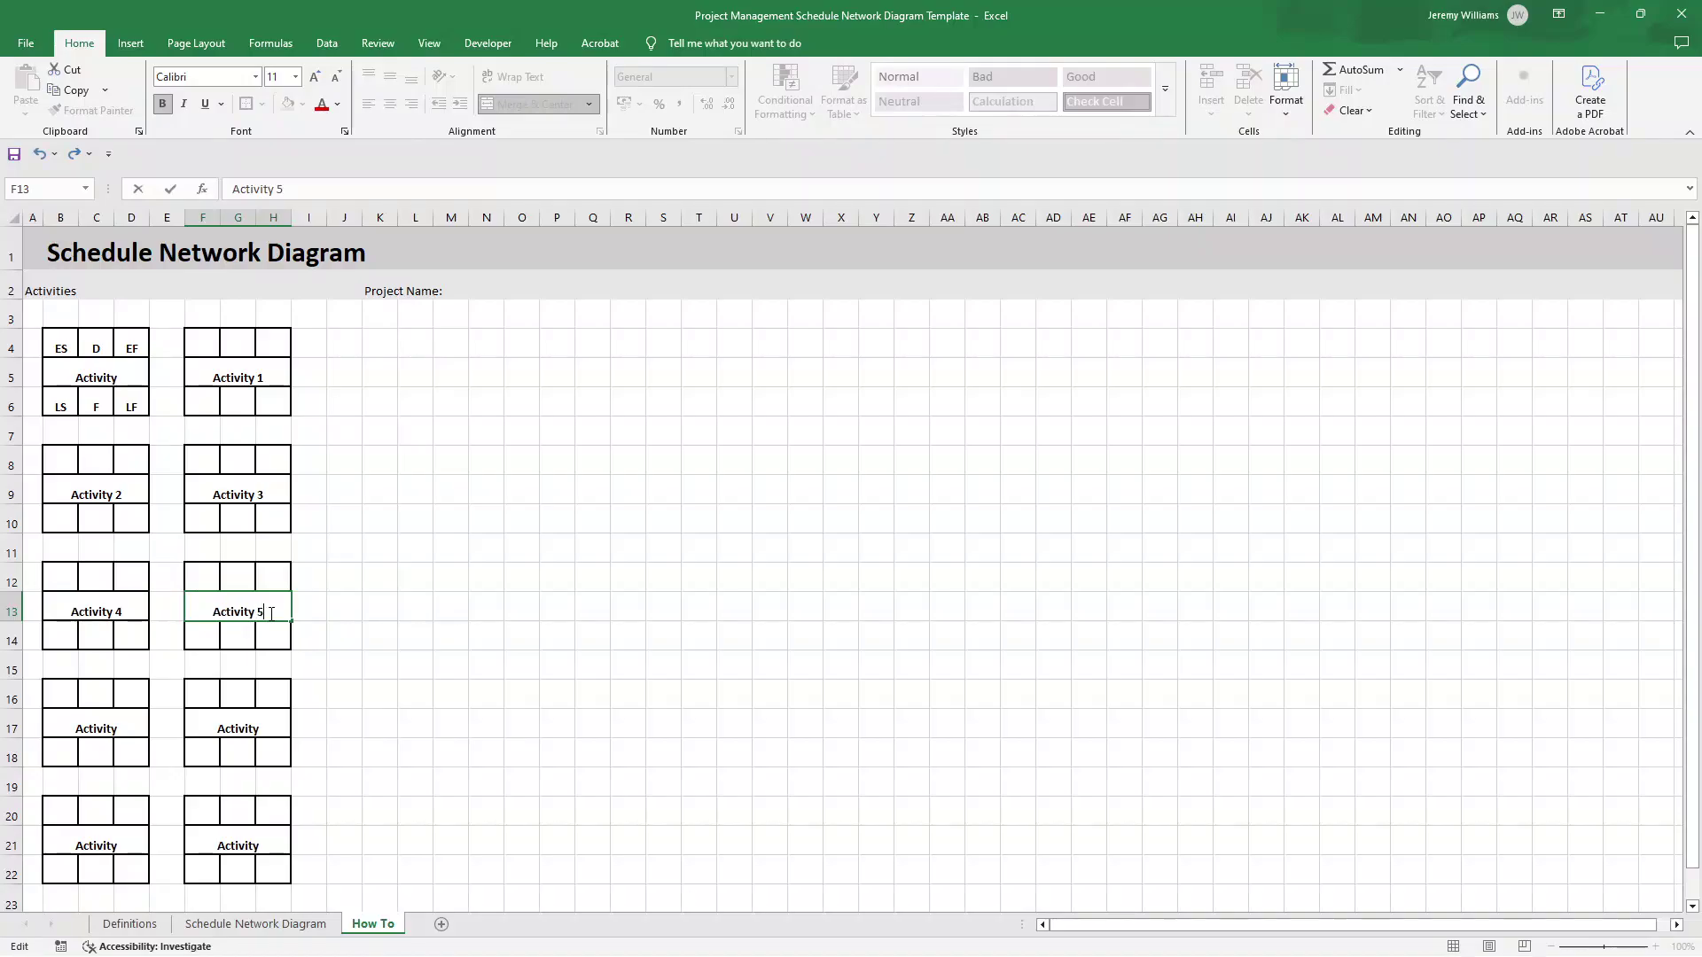
- Number the remaining boxes Activity 6 through Activity 9 (B17, F17, B21, F21)
{"action": "left_click", "coordinate": [124, 727]}
{"action": "double_click", "coordinate": [126, 728]}
{"action": "type", "text": "6"}
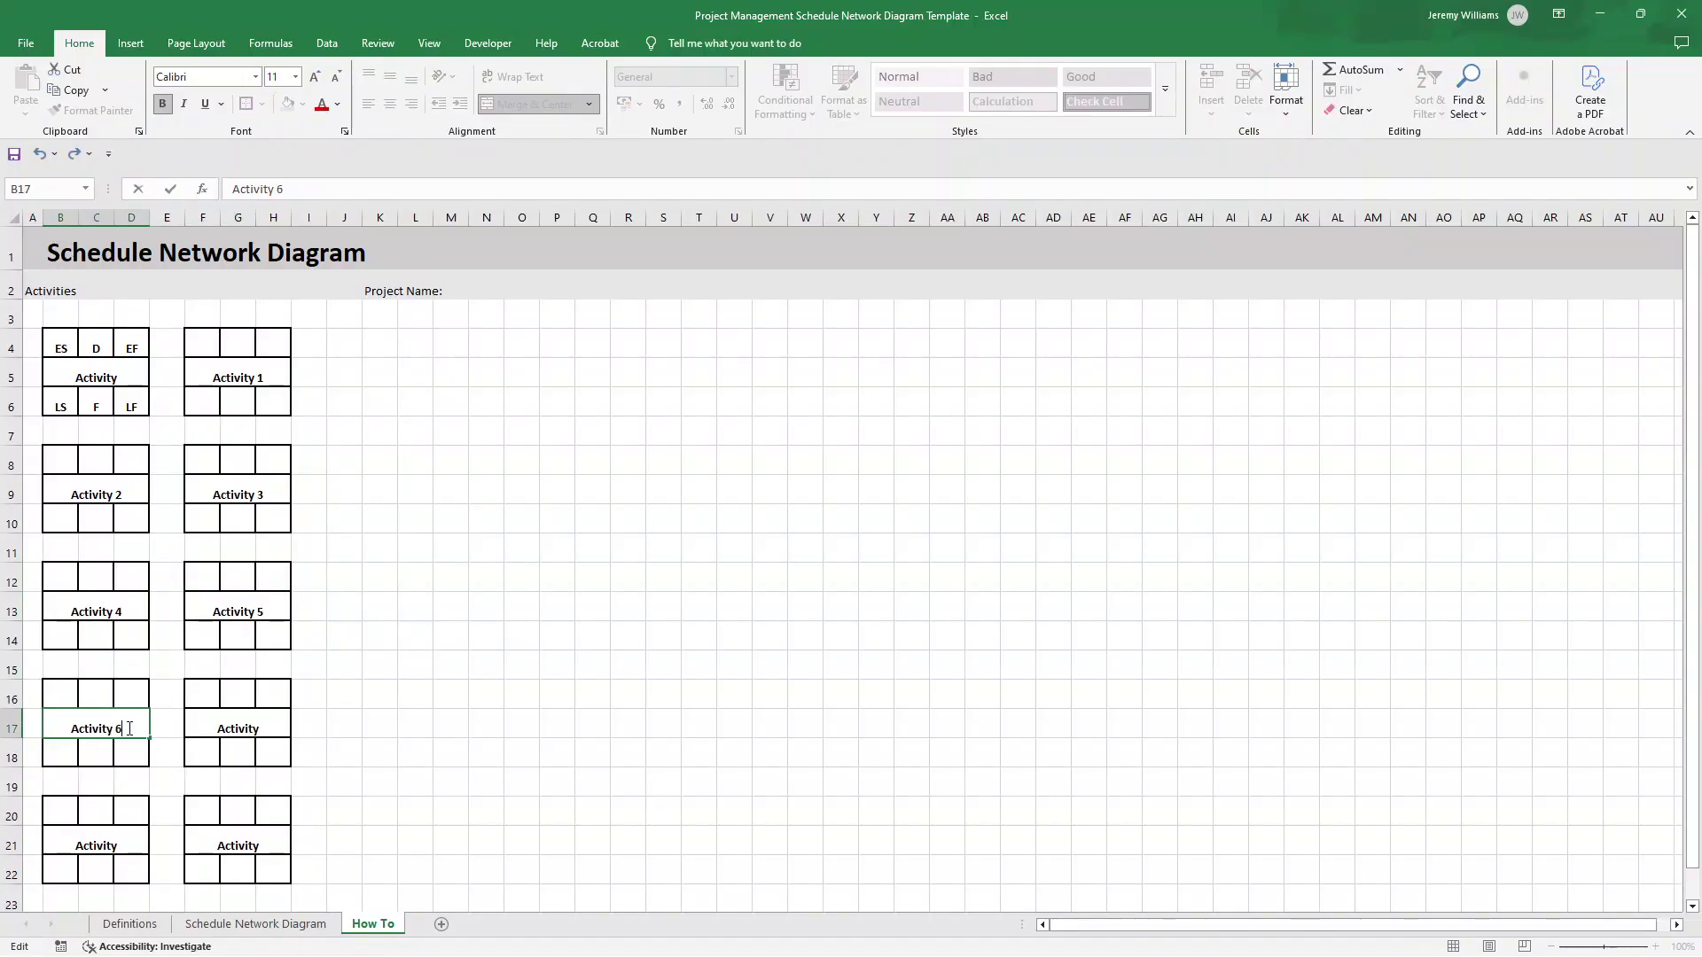
{"action": "left_click", "coordinate": [217, 733]}
{"action": "double_click", "coordinate": [264, 724]}
{"action": "type", "text": "7"}
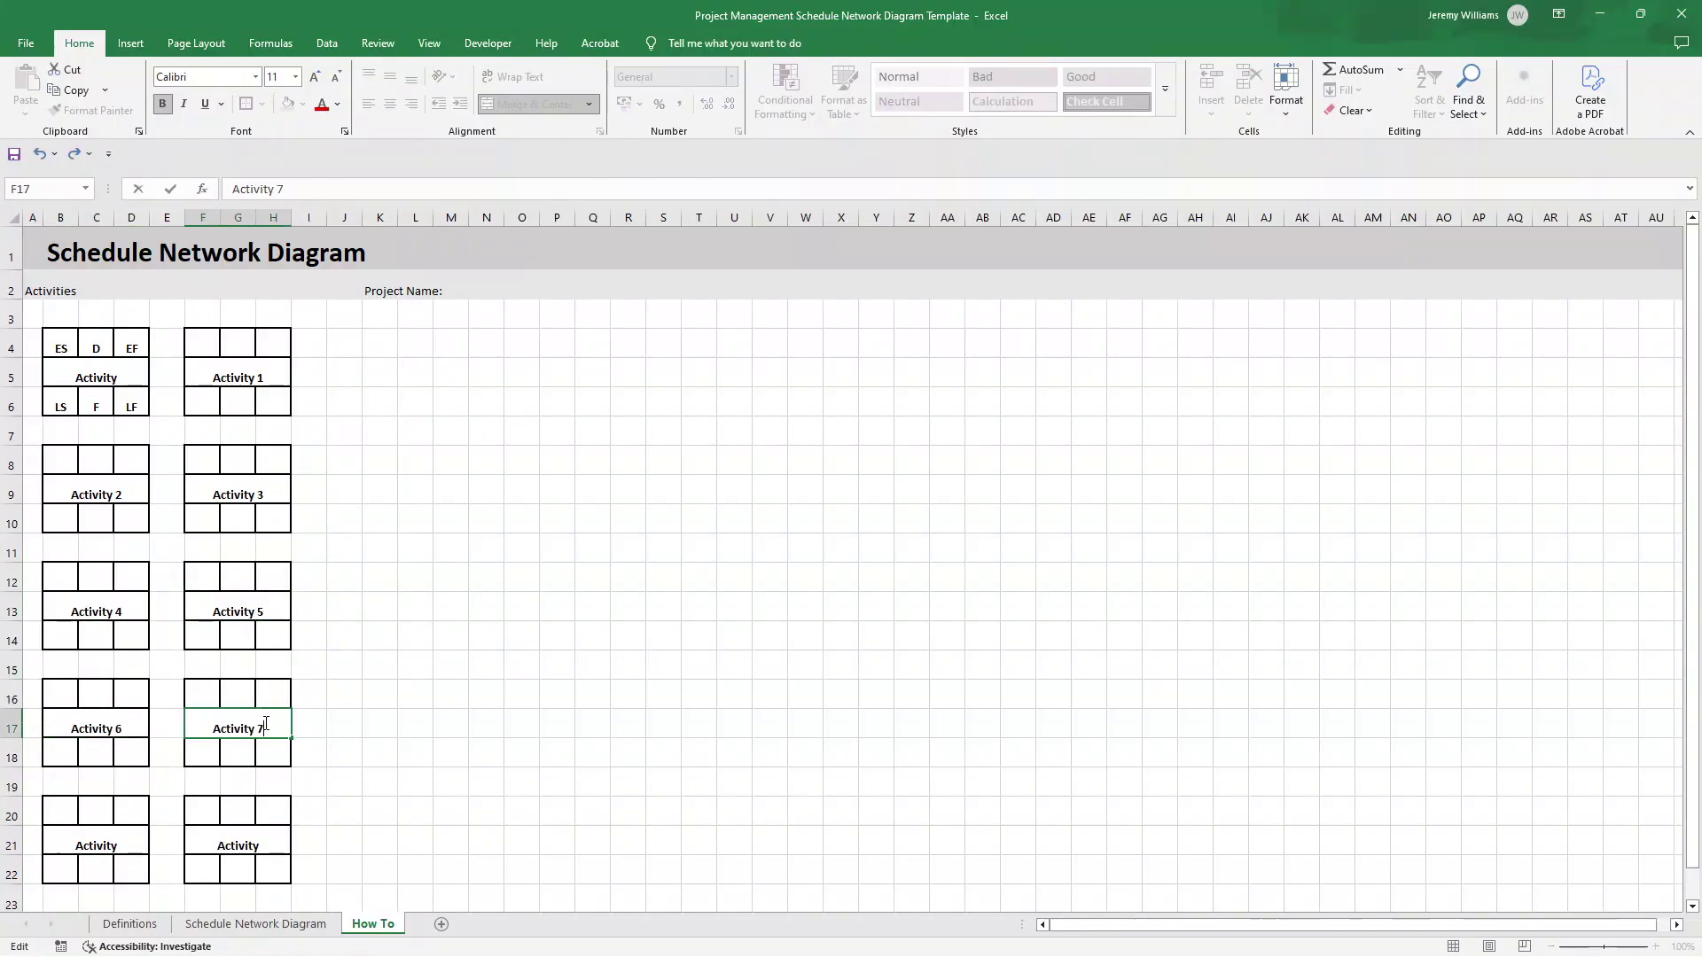
{"action": "left_click", "coordinate": [125, 830]}
{"action": "double_click", "coordinate": [137, 840]}
{"action": "type", "text": "8"}
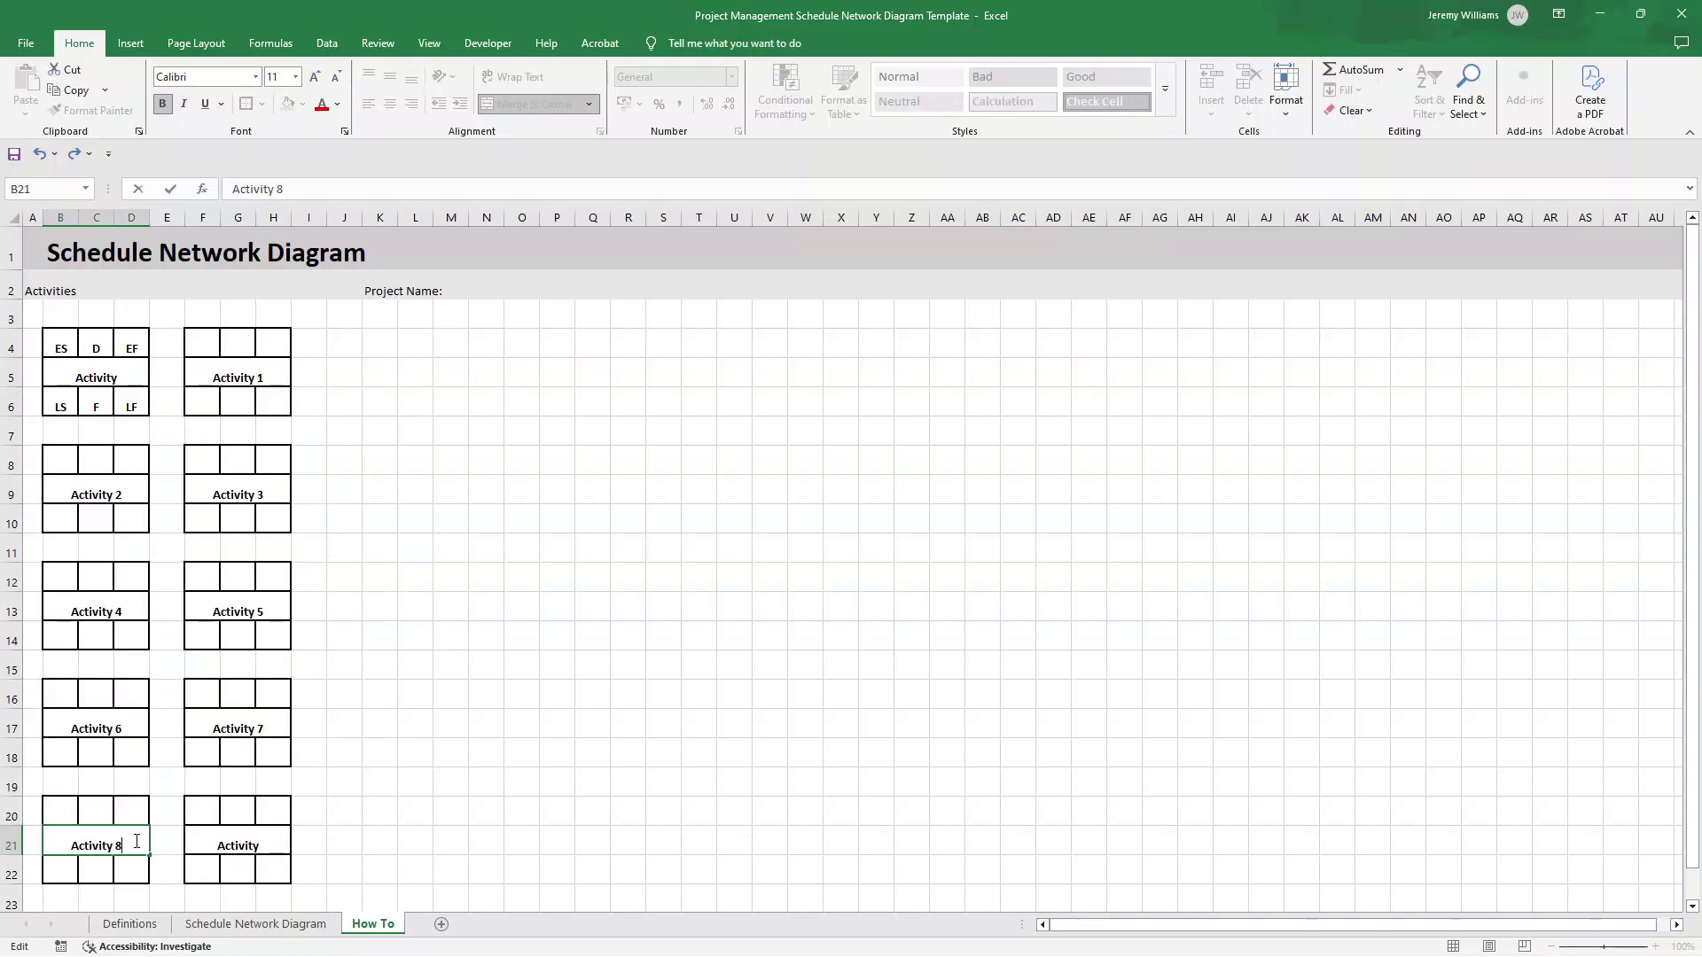
{"action": "left_click", "coordinate": [240, 848]}
{"action": "double_click", "coordinate": [239, 846]}
{"action": "type", "text": "9"}
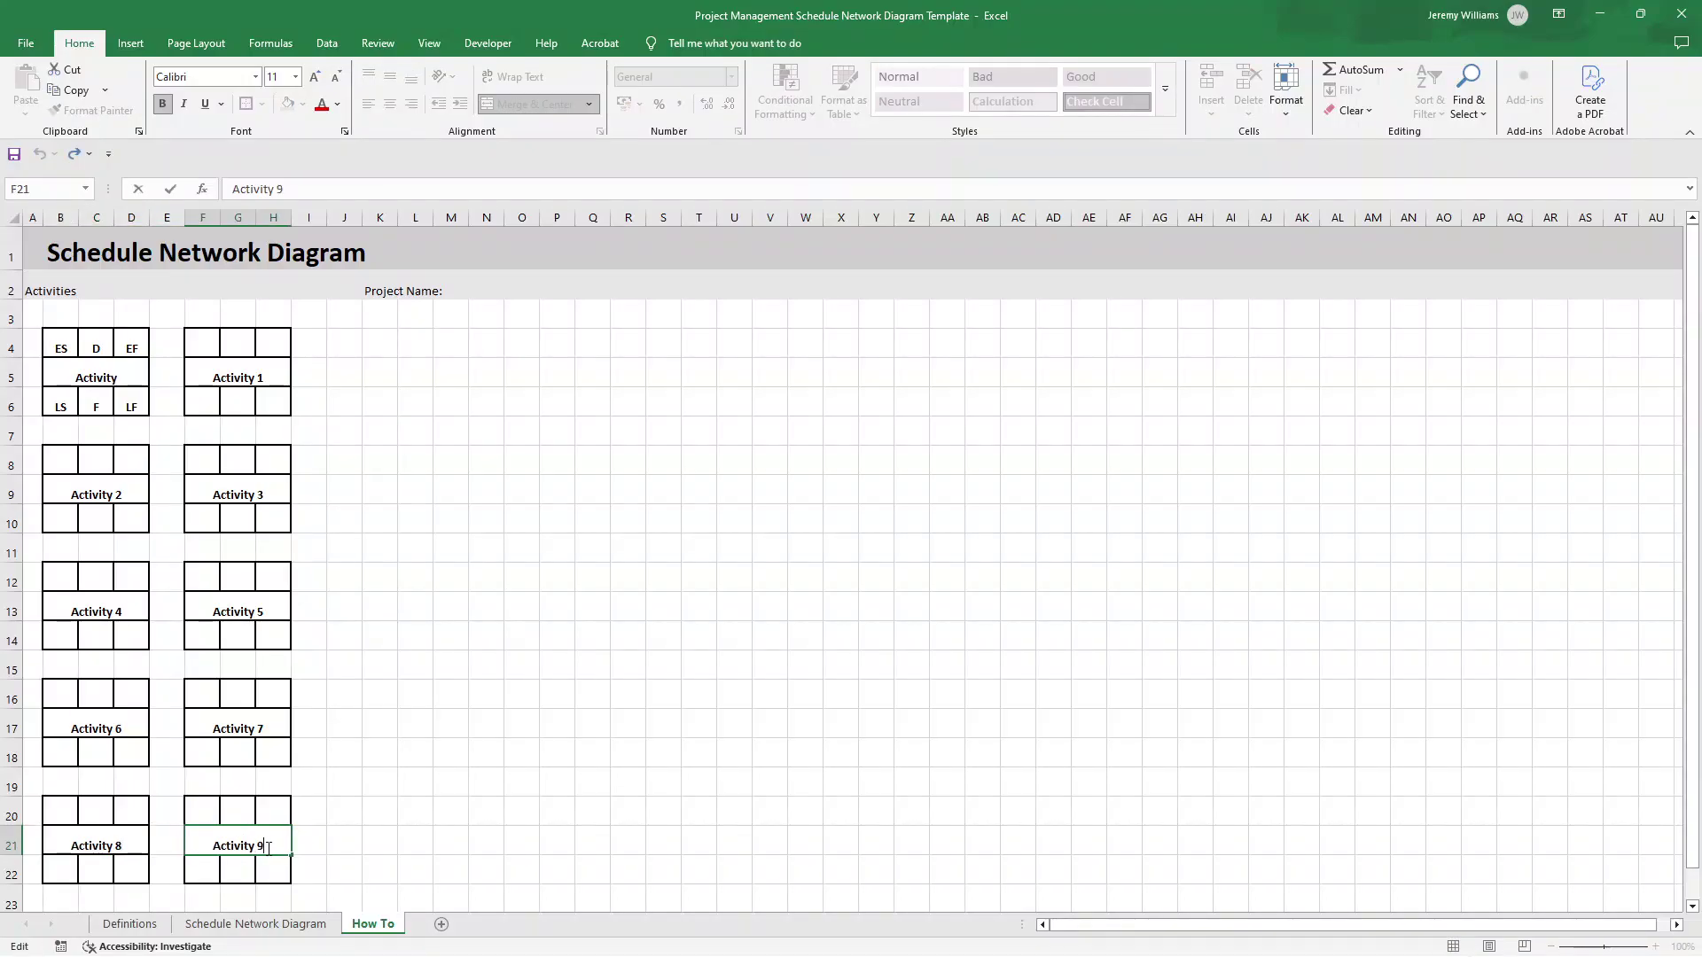
{"action": "left_click", "coordinate": [406, 807]}
- Copy the Activity 8 block B20:D22 to B24 and relabel the copy Activity 10
{"action": "scroll", "coordinate": [401, 787], "scroll_direction": "down", "scroll_amount": 1}
{"action": "left_click", "coordinate": [54, 822]}
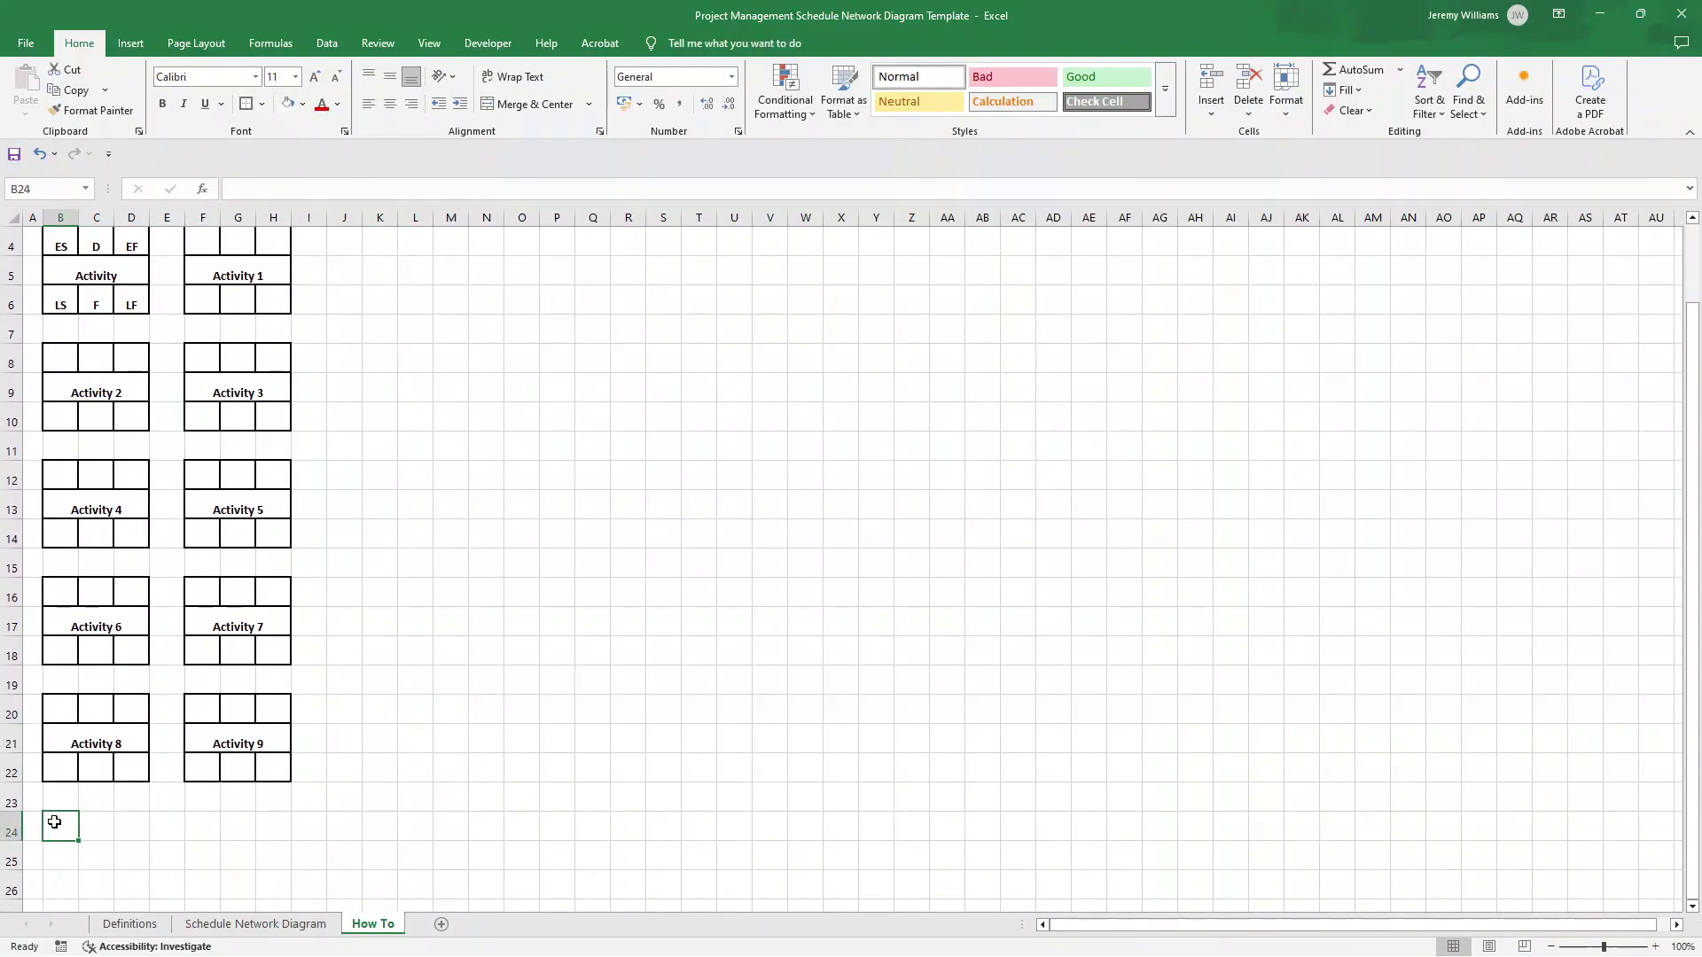
{"action": "left_click_drag", "start_coordinate": [57, 700], "coordinate": [125, 763]}
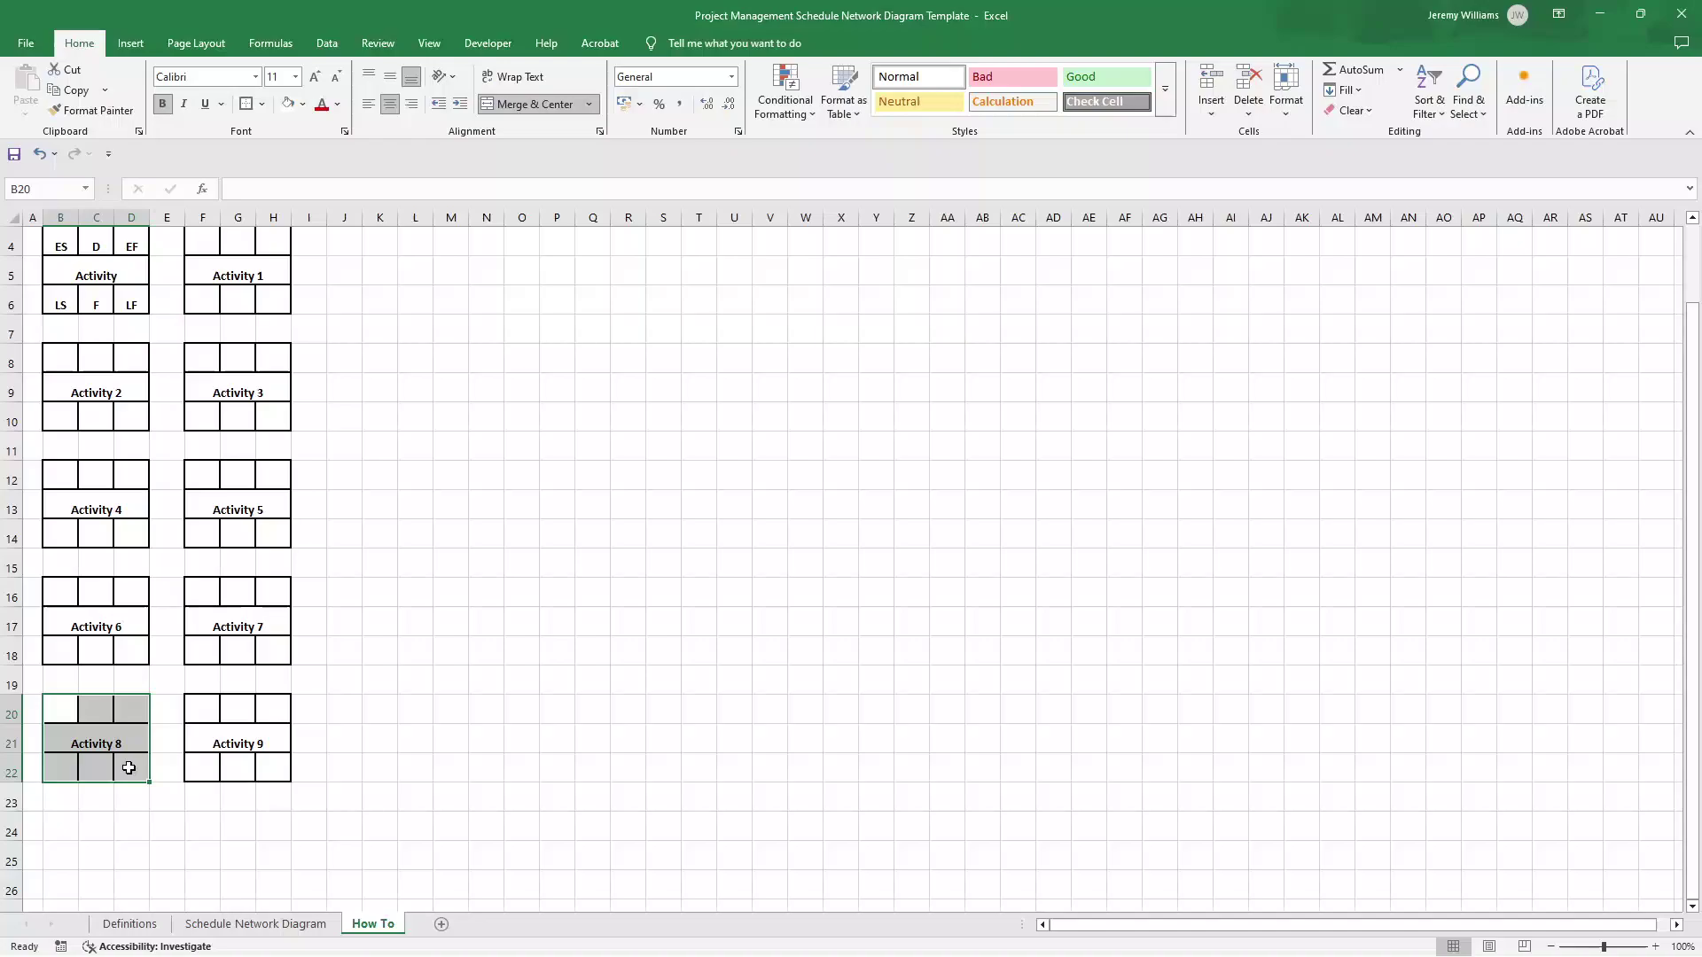
{"action": "key", "text": "ctrl+c"}
{"action": "left_click", "coordinate": [70, 831]}
{"action": "key", "text": "Return"}
{"action": "double_click", "coordinate": [134, 860]}
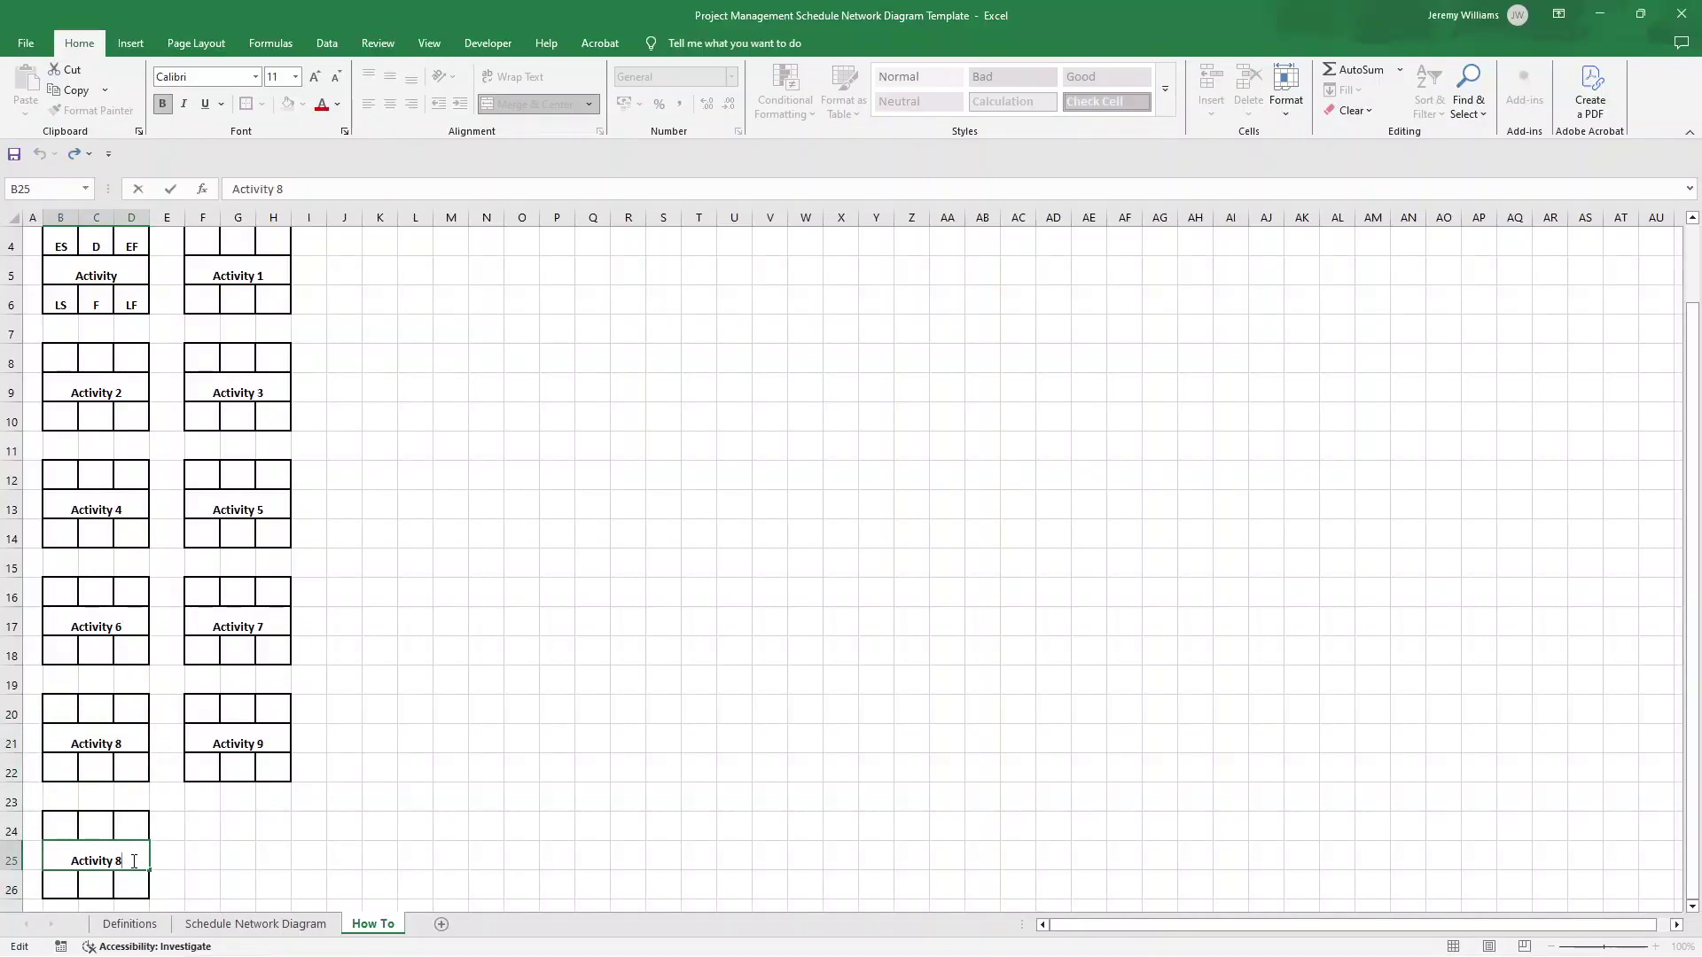
{"action": "type", "text": "10"}
{"action": "key", "text": "Return"}
{"action": "scroll", "coordinate": [160, 673], "scroll_direction": "up", "scroll_amount": 1}
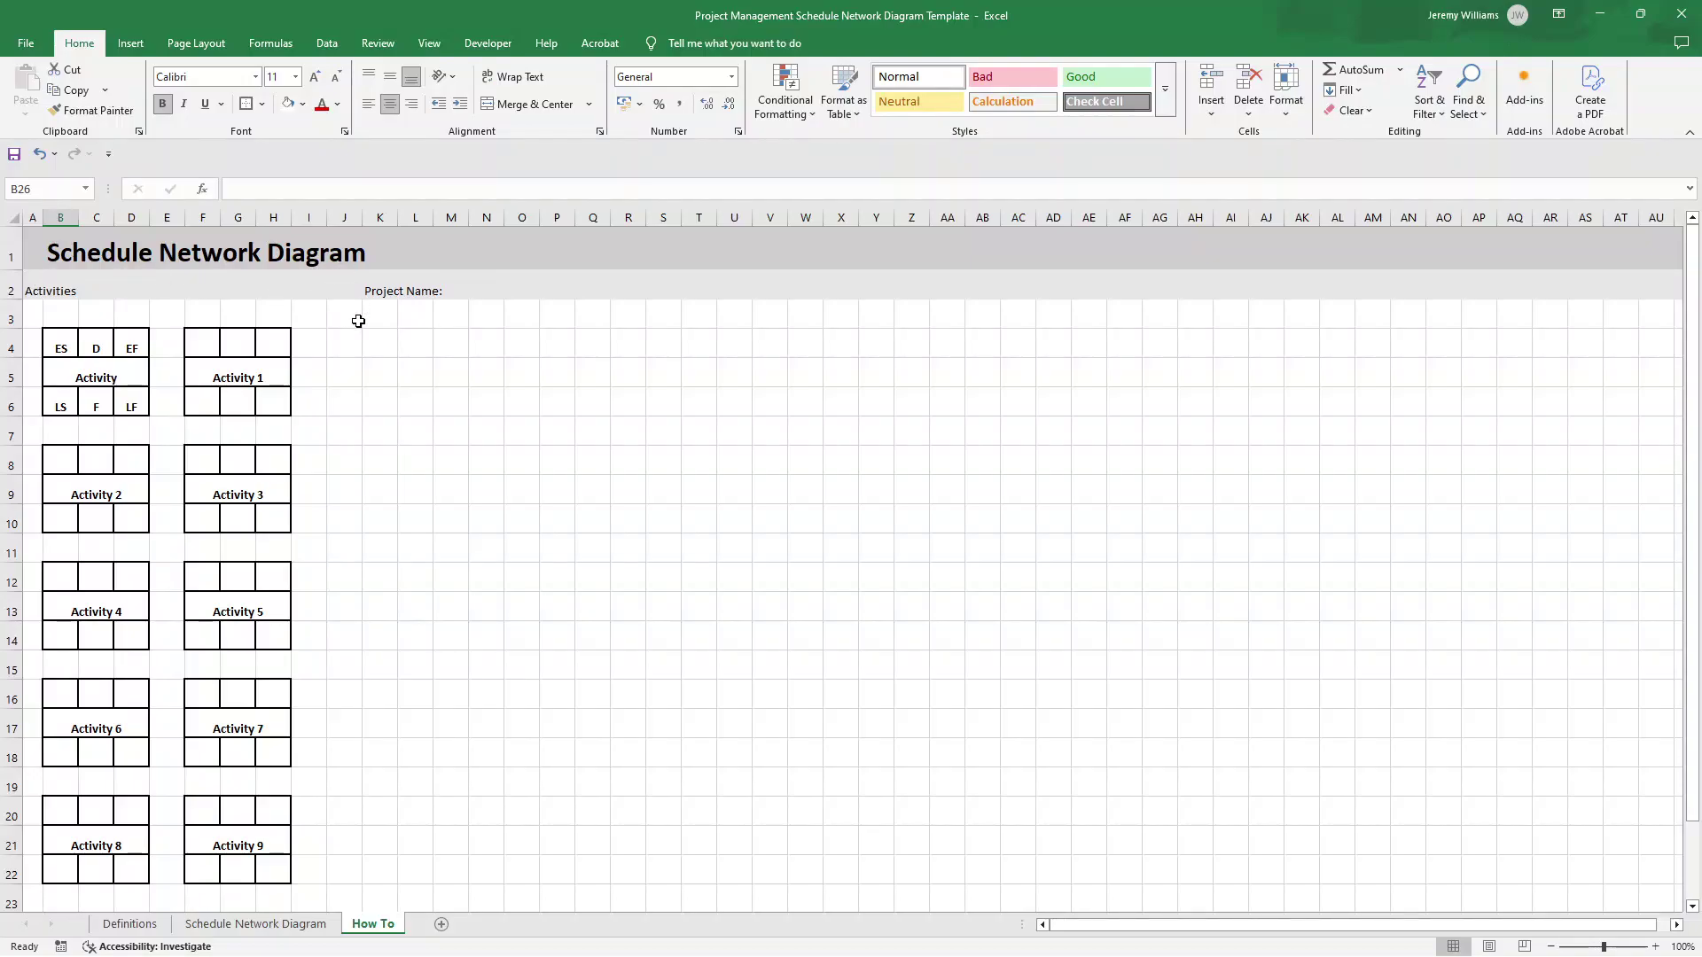
- Move the Project Name: label from K2 one cell left into J2
{"action": "left_click", "coordinate": [381, 291]}
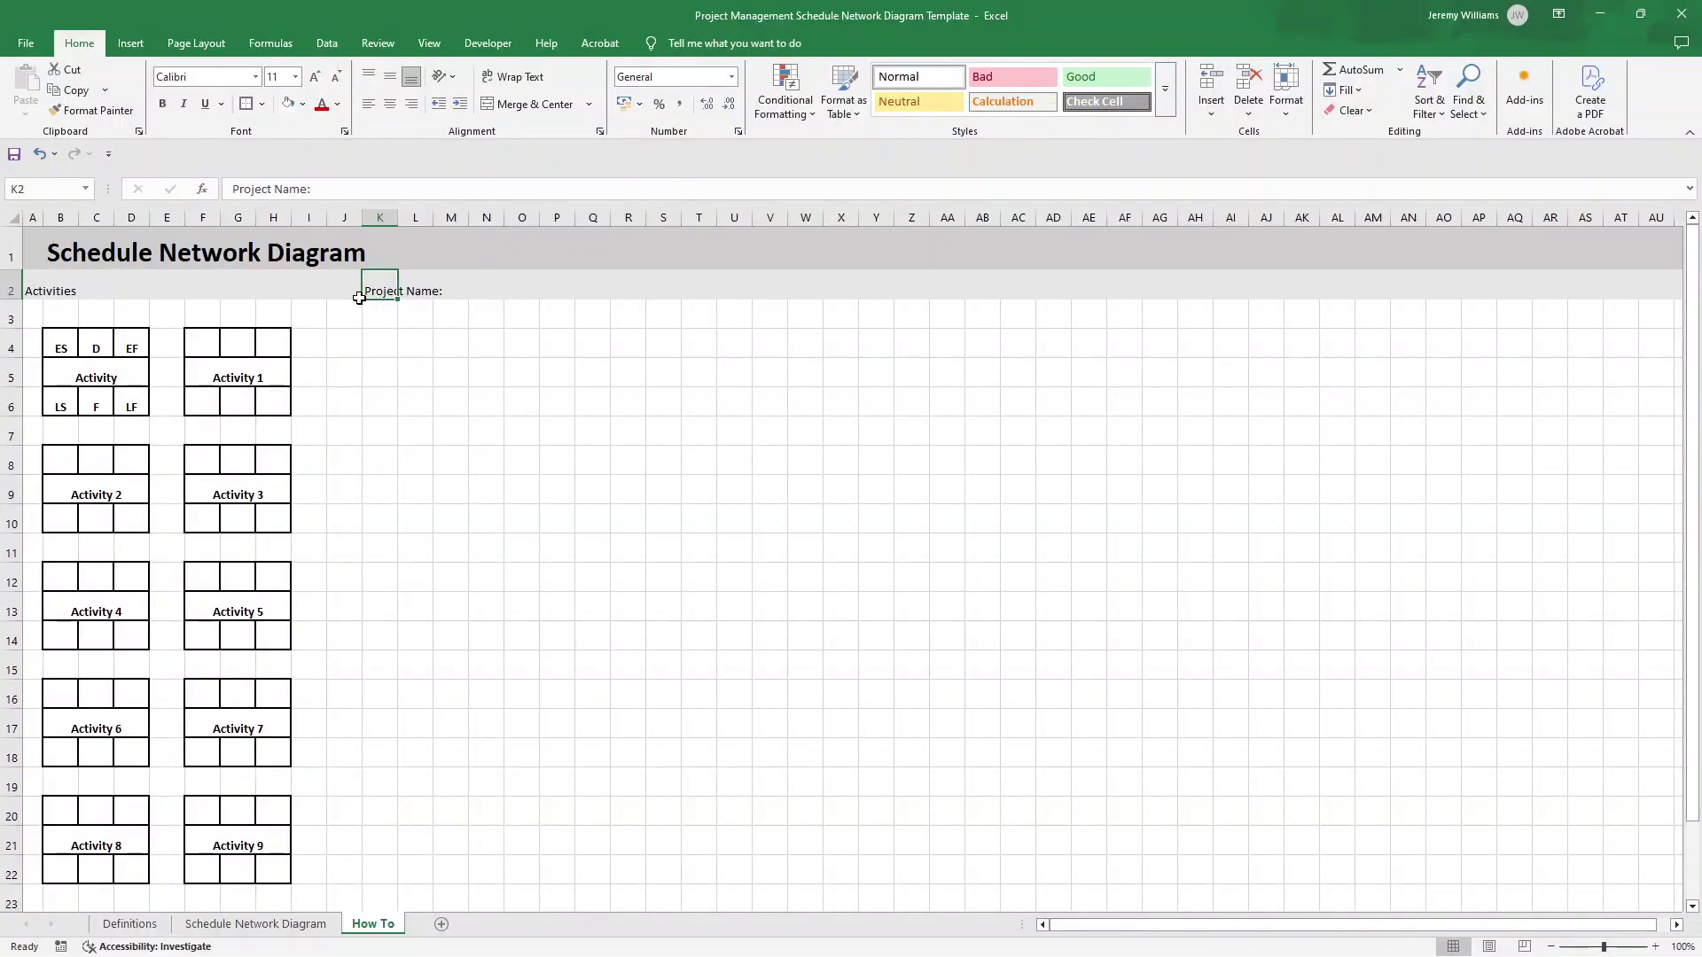
{"action": "left_click_drag", "start_coordinate": [382, 303], "coordinate": [351, 289]}
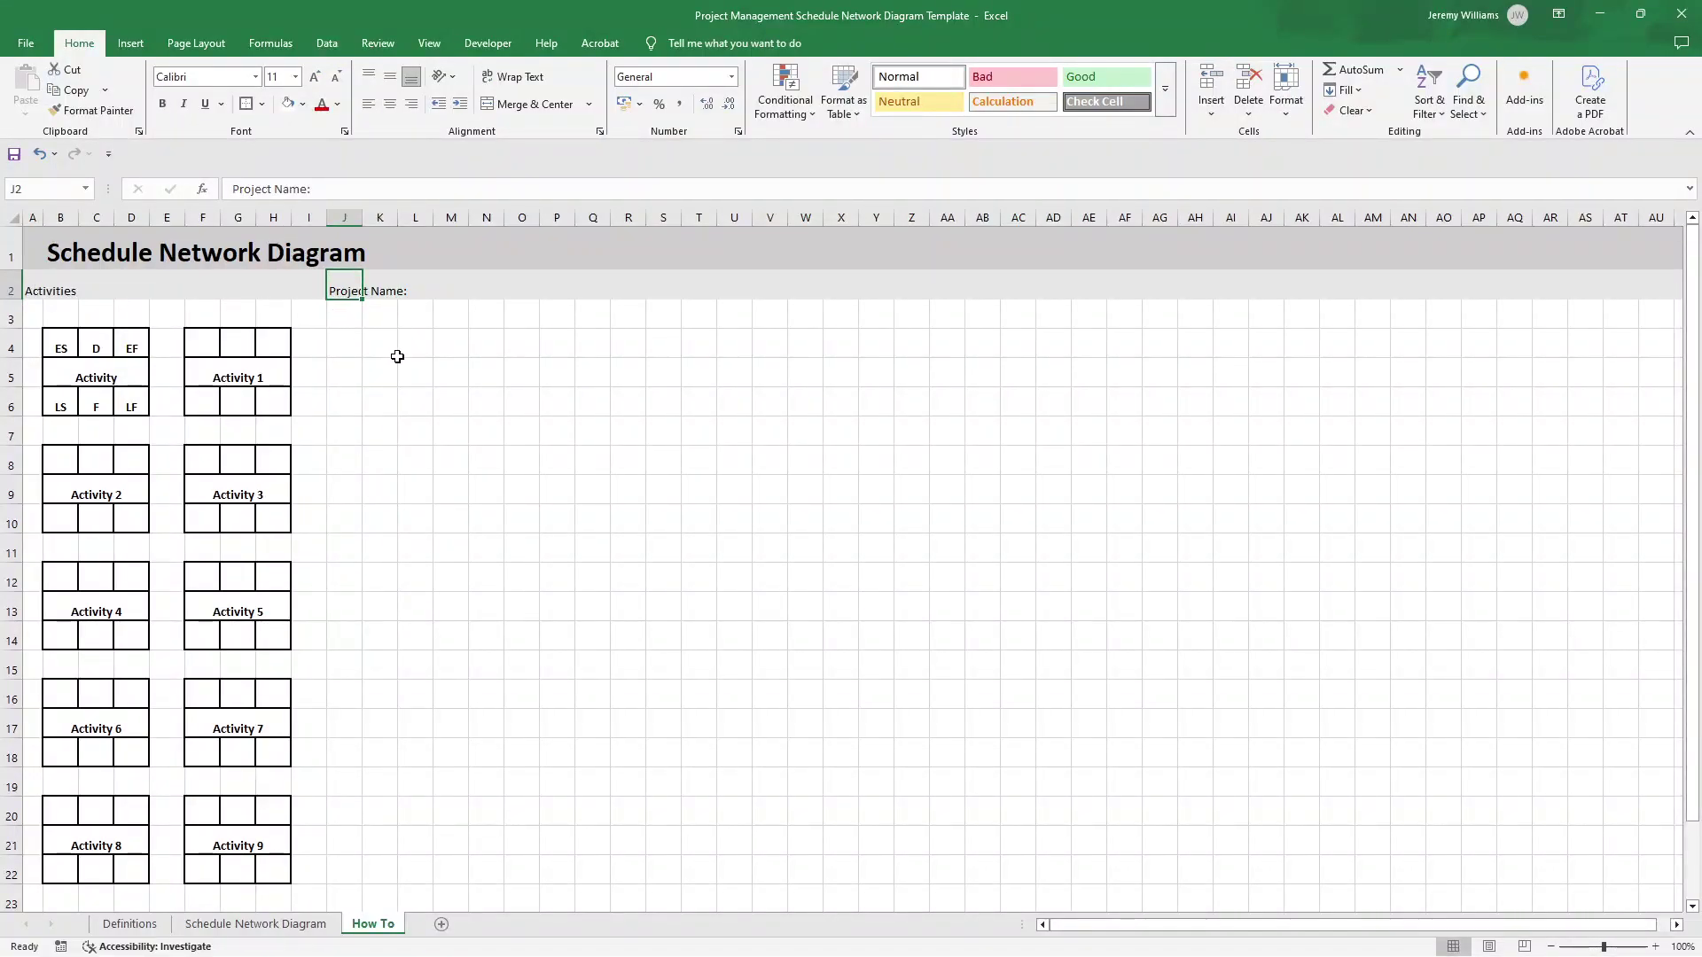
{"action": "left_click", "coordinate": [395, 357]}
- Merge and centre the Activities heading across A2:I2
{"action": "left_click", "coordinate": [37, 285]}
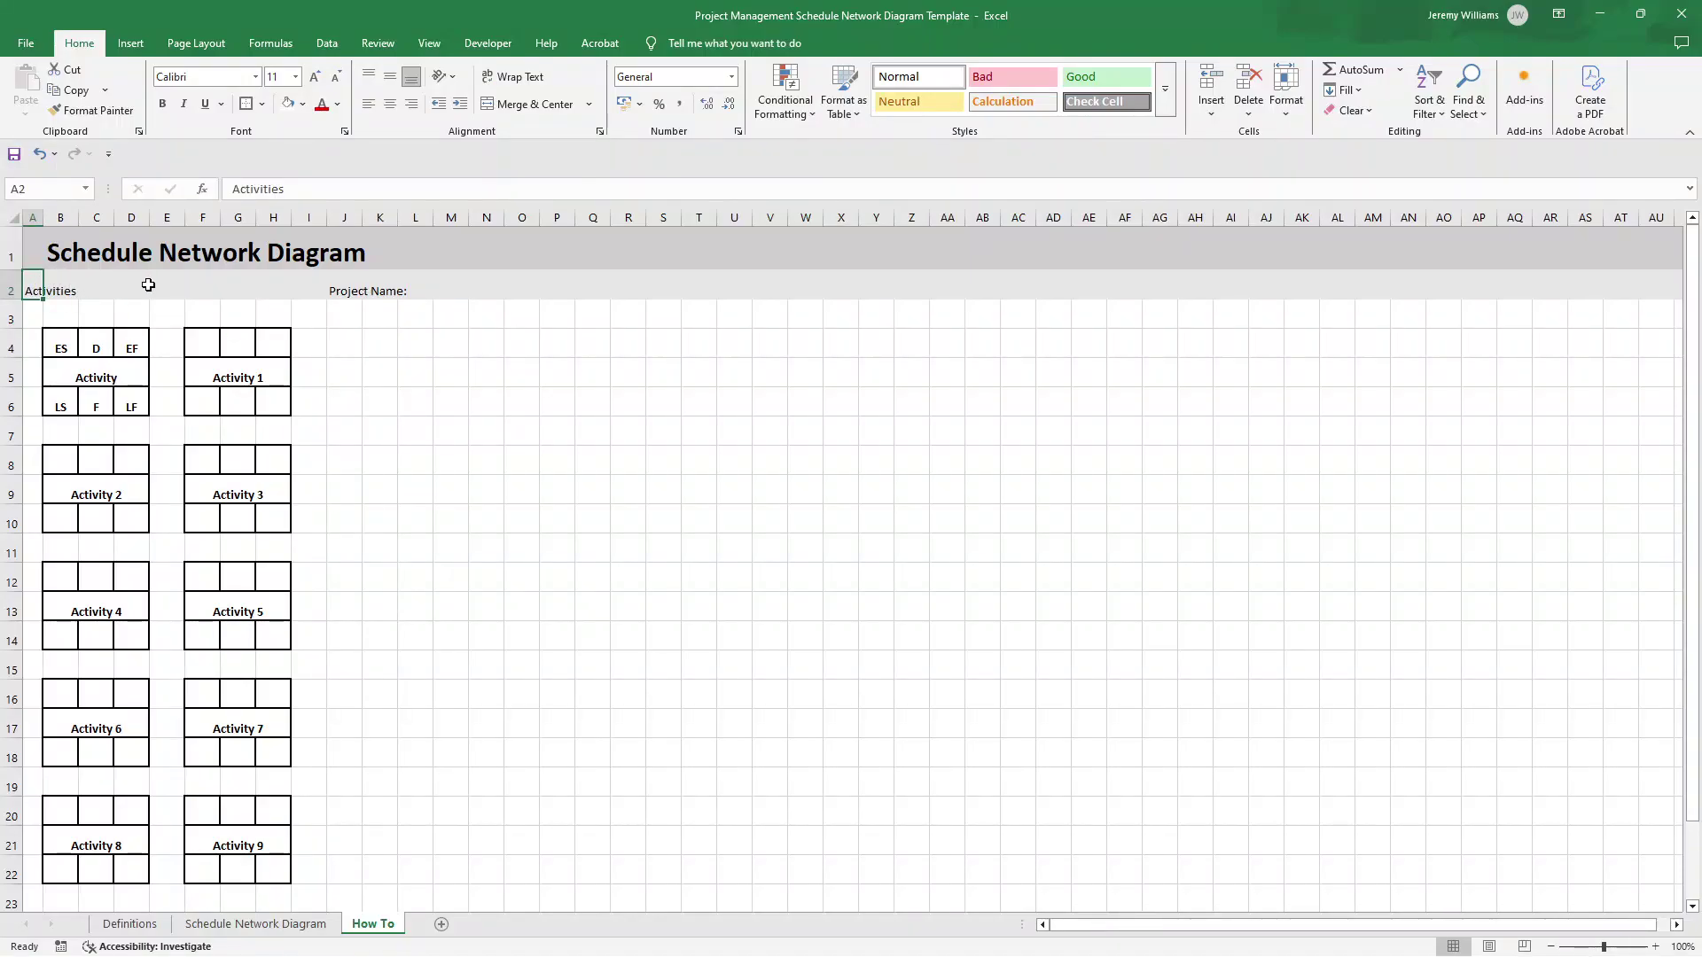
{"action": "key", "text": "Caps_Lock"}
{"action": "left_click", "coordinate": [302, 290], "text": "shift"}
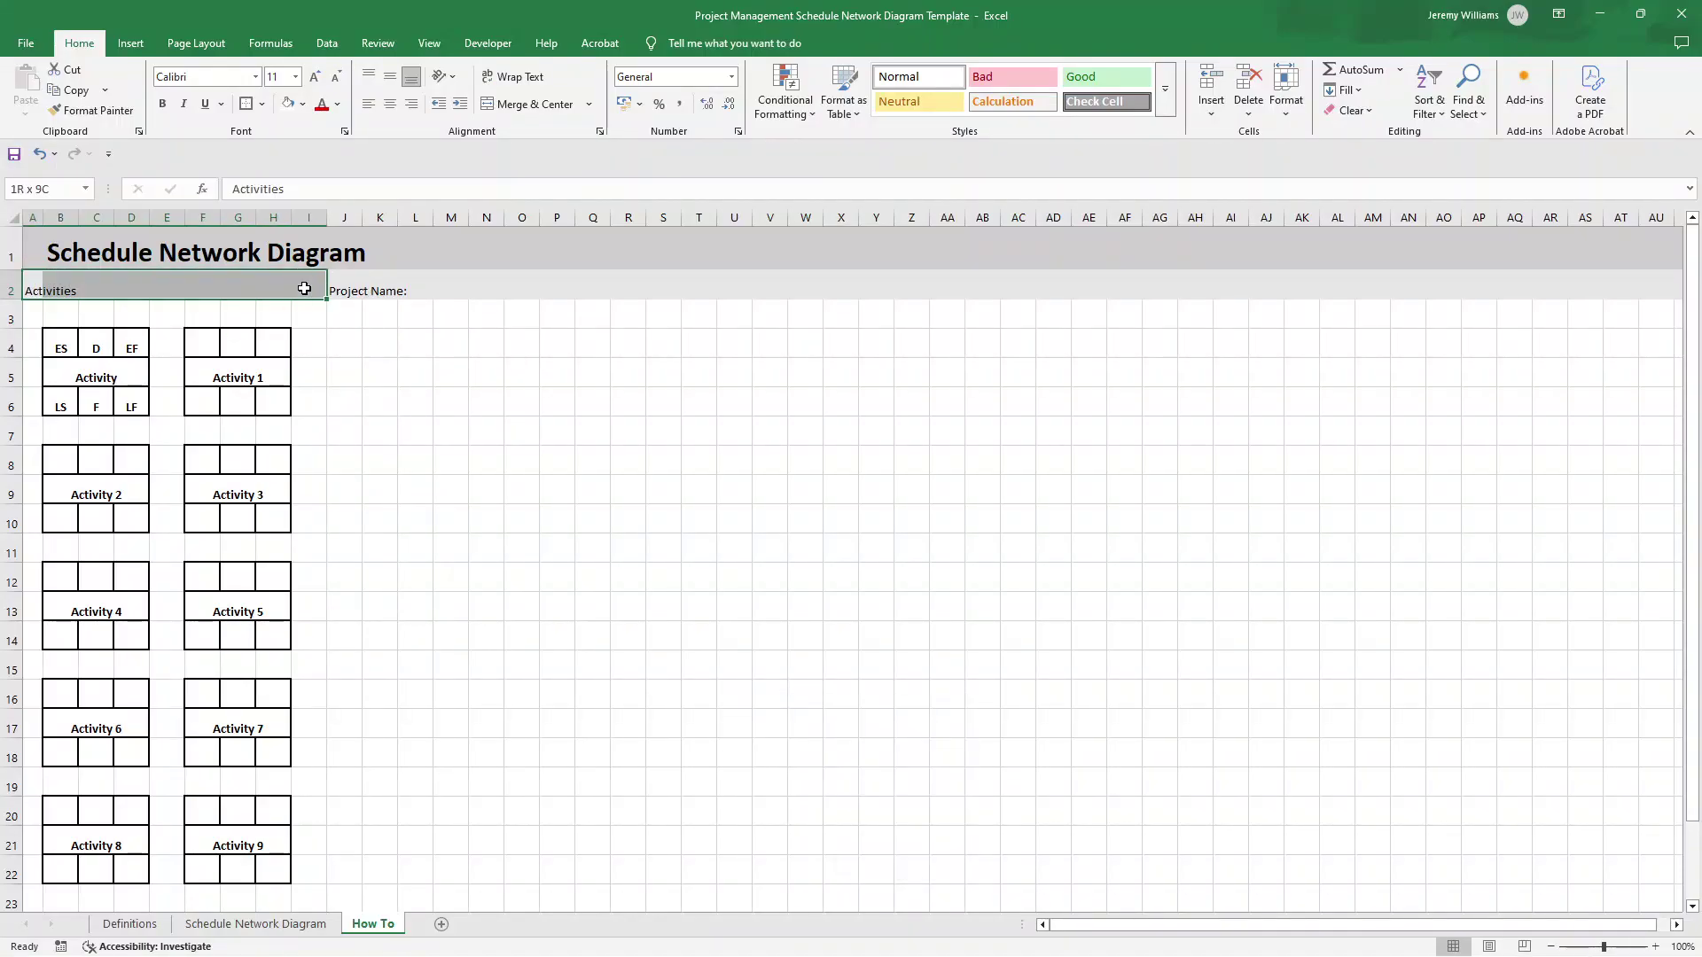
{"action": "left_click", "coordinate": [509, 105]}
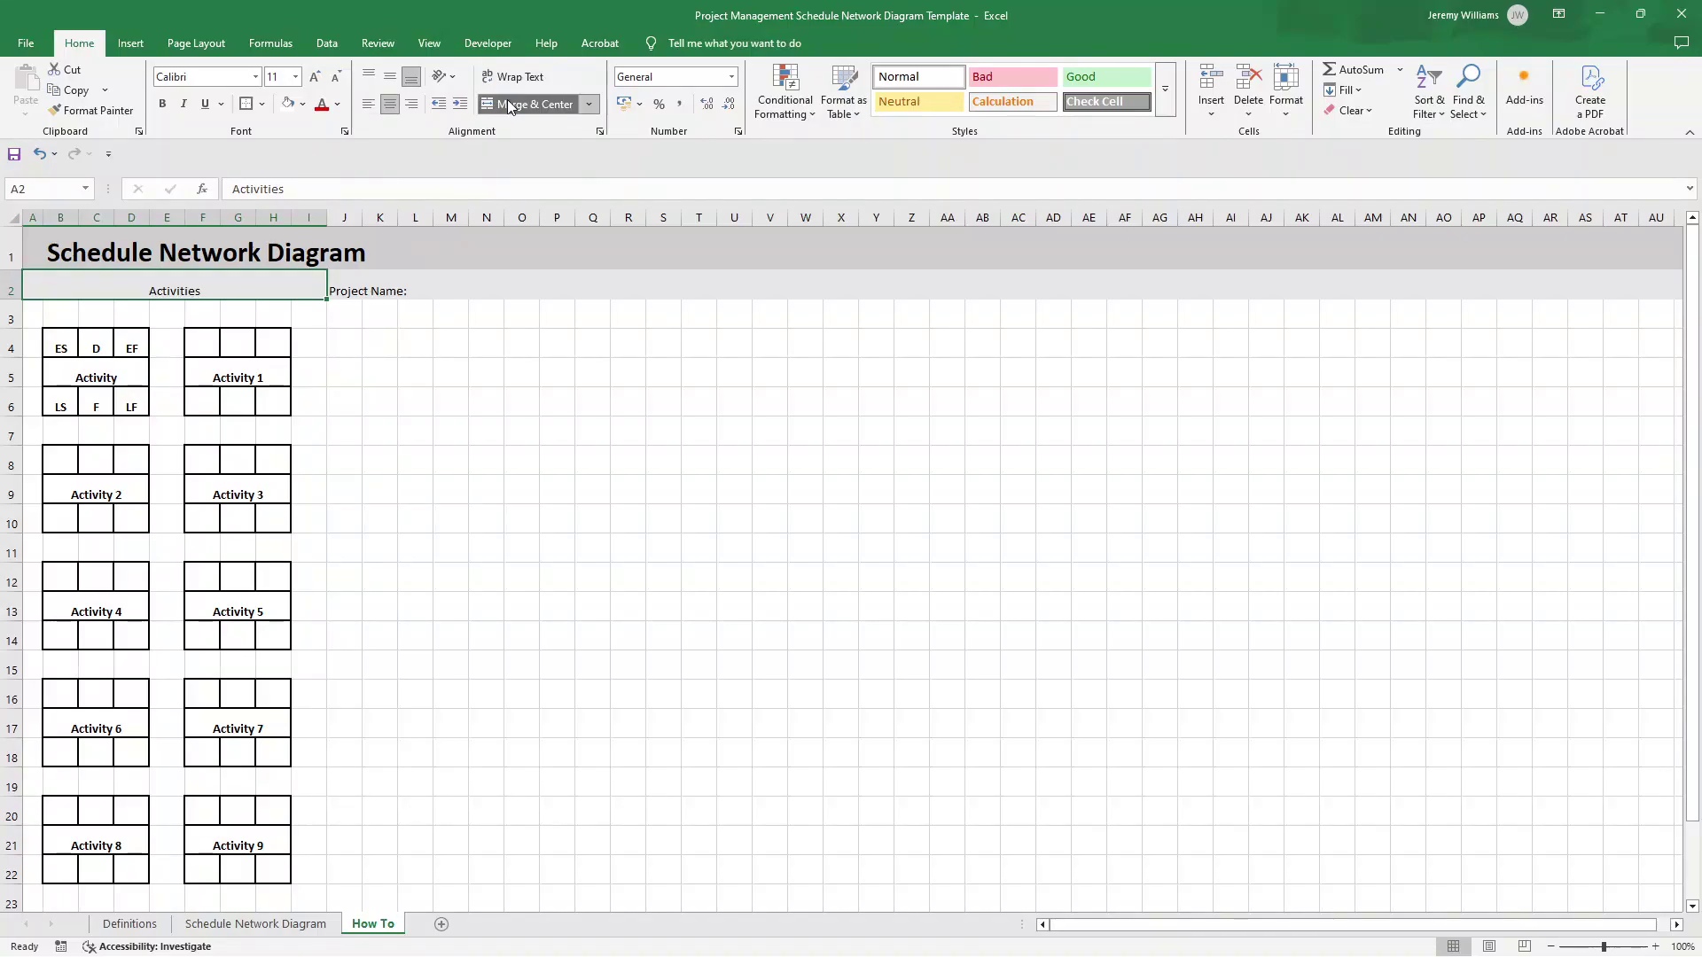
{"action": "left_click", "coordinate": [310, 341]}
- Freeze panes at column I so columns A–H stay fixed
{"action": "left_click", "coordinate": [316, 217]}
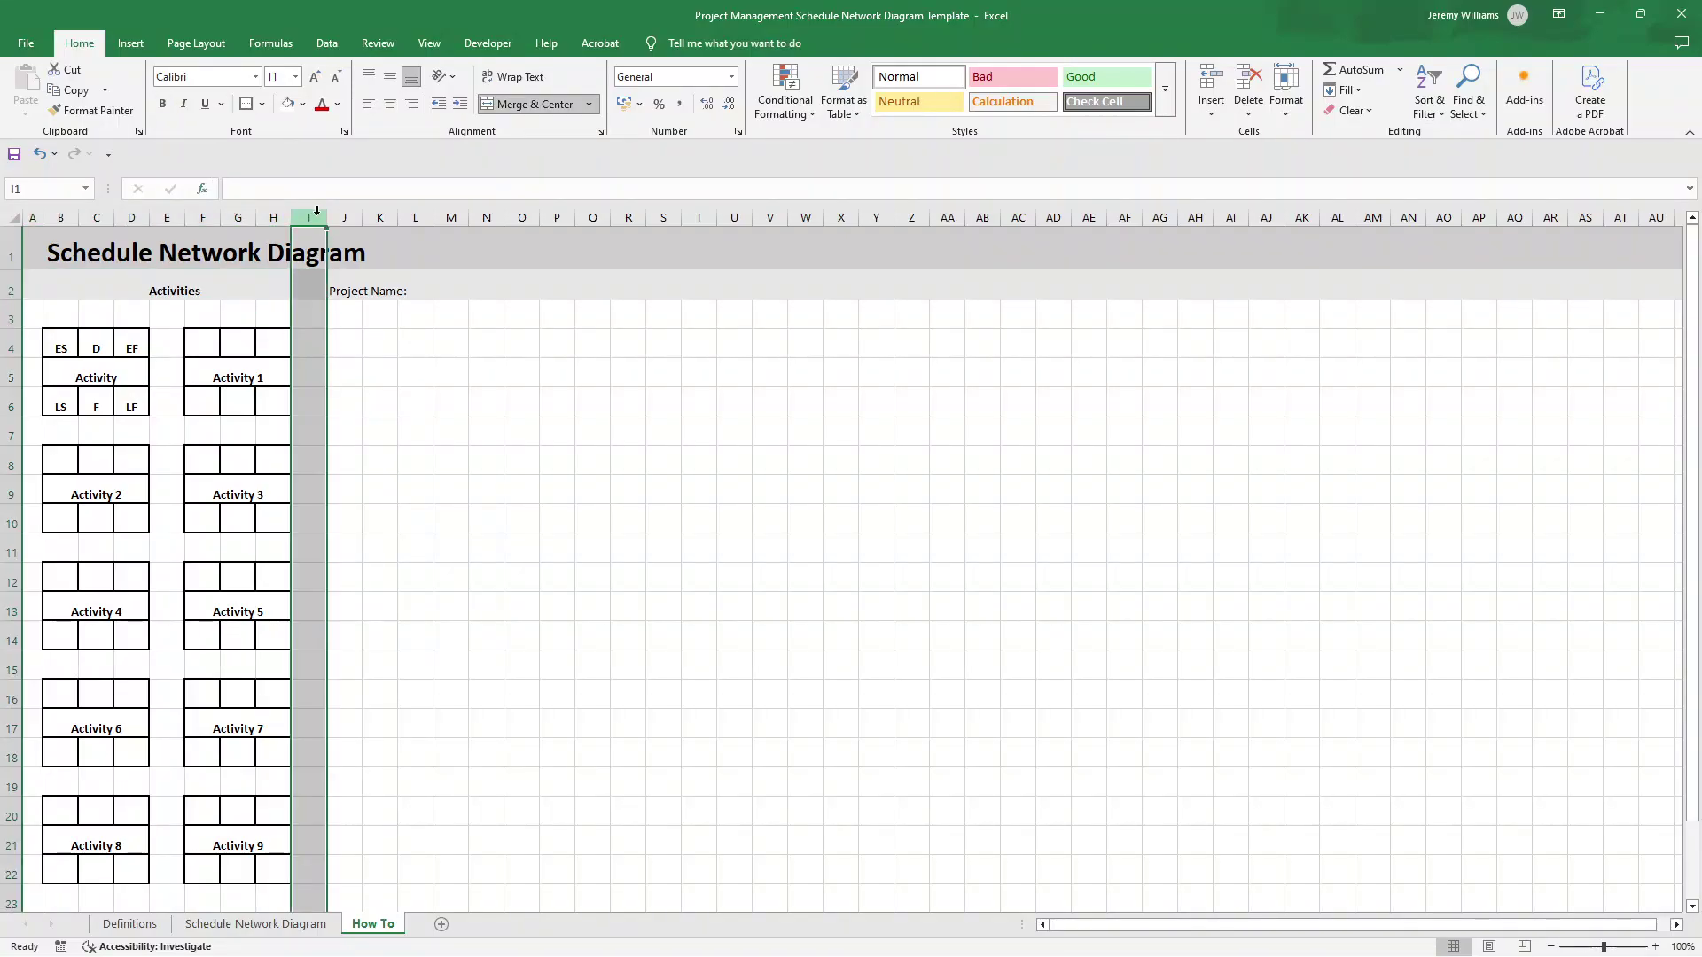
{"action": "left_click", "coordinate": [431, 44]}
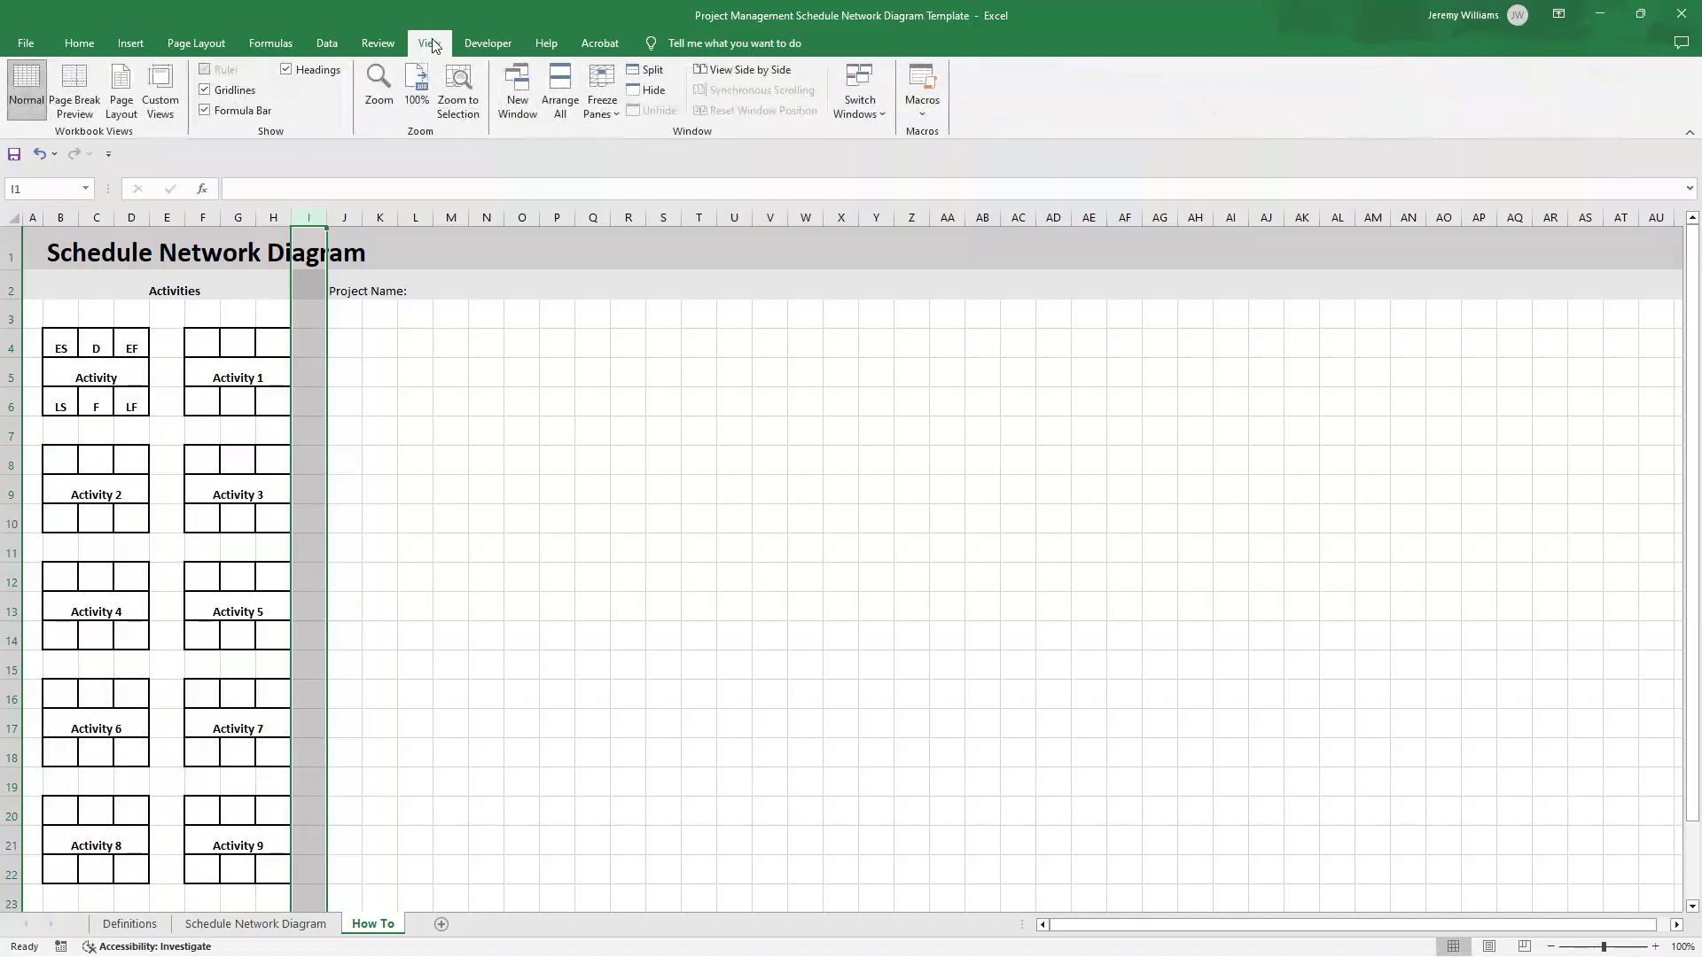
{"action": "left_click", "coordinate": [603, 108]}
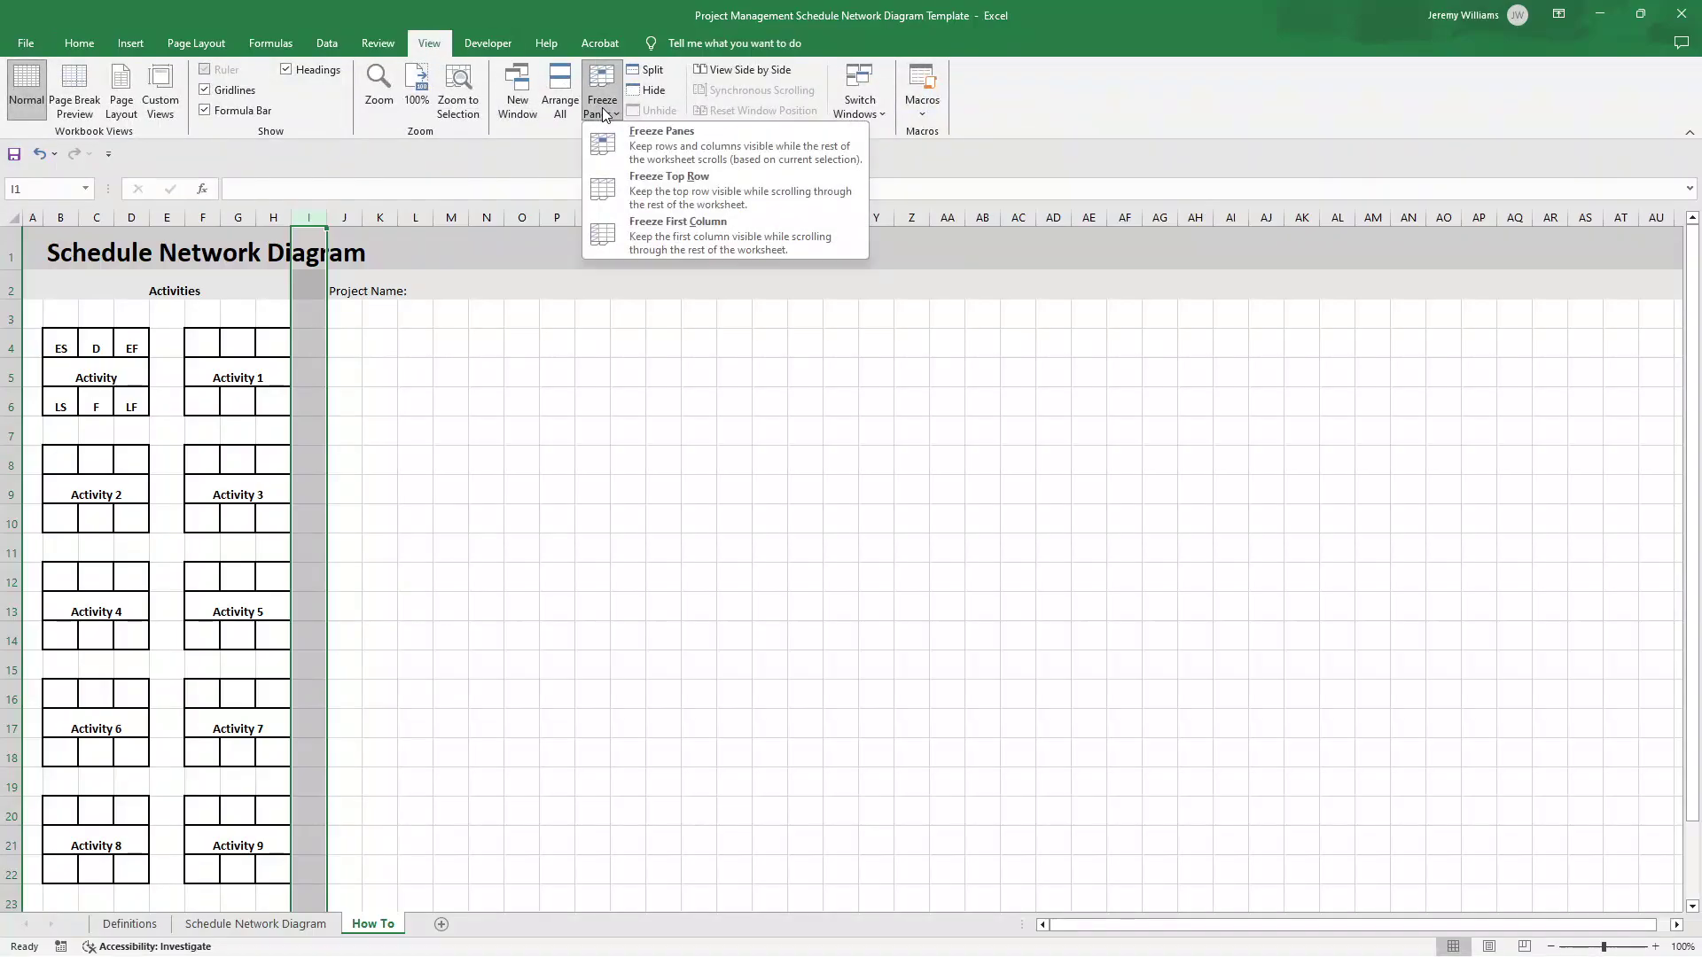
{"action": "left_click", "coordinate": [678, 151]}
- Scroll and step right and back left across columns to test the frozen panes
{"action": "left_click", "coordinate": [426, 400]}
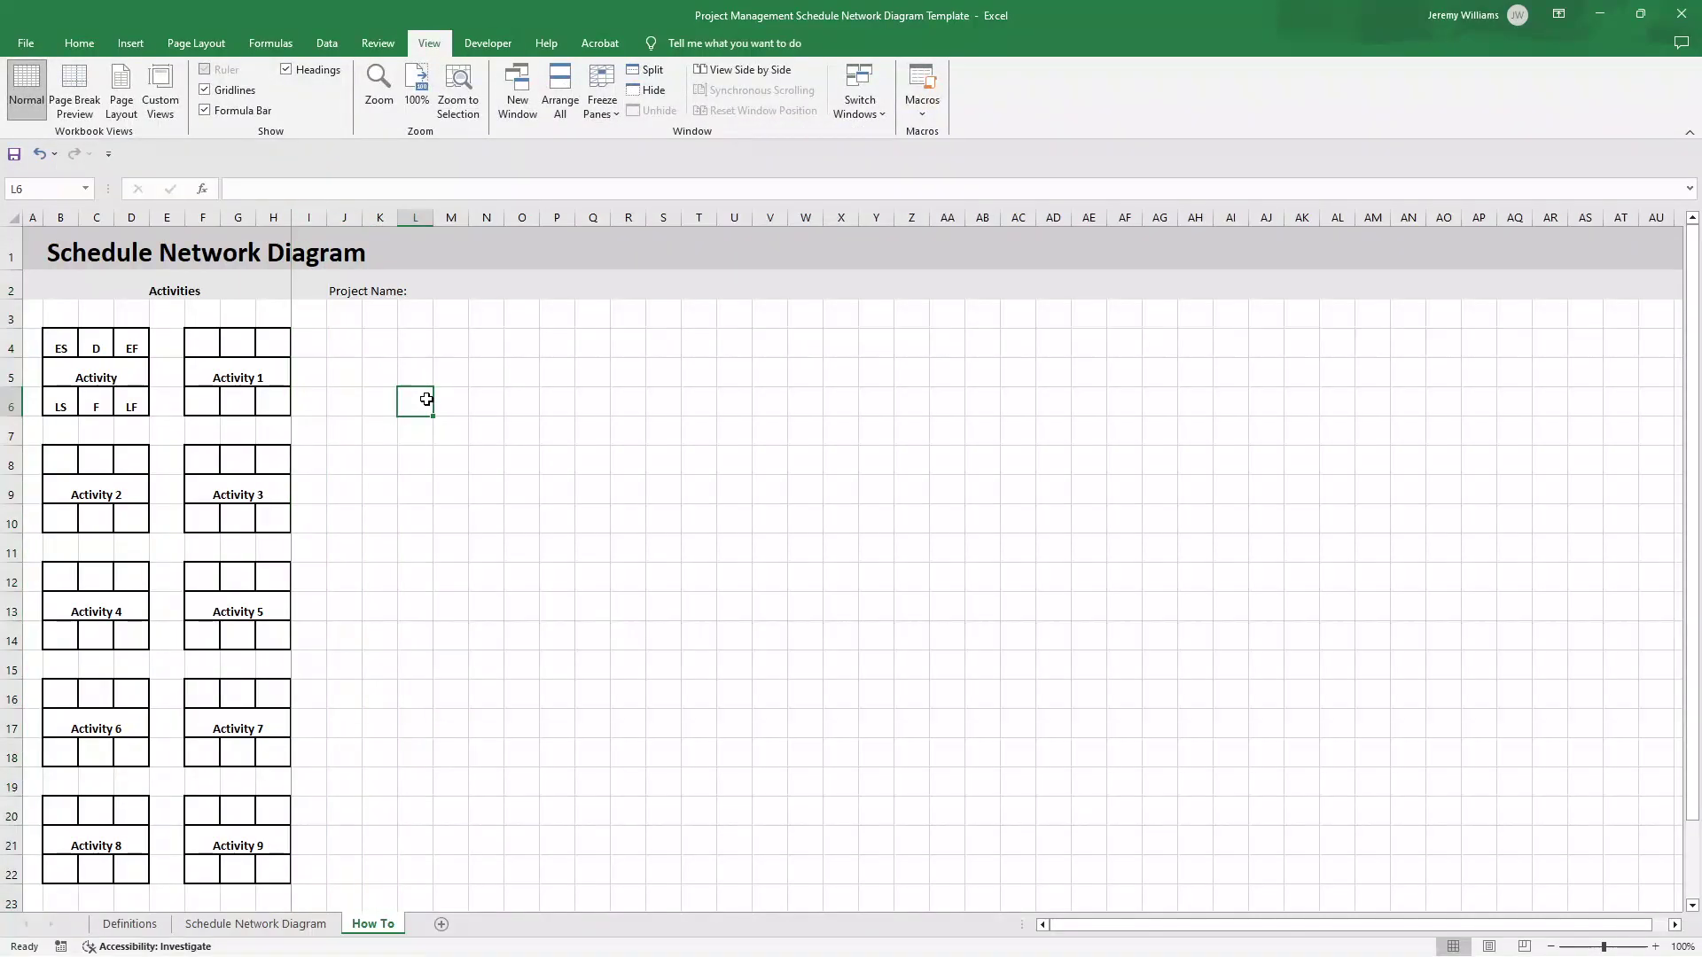
{"action": "scroll", "coordinate": [347, 330], "scroll_direction": "down", "scroll_amount": 3}
{"action": "scroll", "coordinate": [347, 330], "scroll_direction": "up", "scroll_amount": 3}
{"action": "left_click_drag", "start_coordinate": [1104, 925], "coordinate": [1179, 908]}
{"action": "left_click", "coordinate": [662, 572]}
{"action": "key", "text": "Right"}
{"action": "key", "text": "Right"}
{"action": "key", "text": "Right"}
{"action": "key", "text": "Right"}
{"action": "key", "text": "Right"}
{"action": "key", "text": "Right"}
{"action": "key", "text": "Right"}
{"action": "key", "text": "Right"}
{"action": "key", "text": "Right"}
{"action": "key", "text": "Right"}
{"action": "key", "text": "Right"}
{"action": "key", "text": "Right"}
{"action": "key", "text": "Right"}
{"action": "key", "text": "Right"}
{"action": "key", "text": "Right"}
{"action": "key", "text": "Right"}
{"action": "key", "text": "Right"}
{"action": "key", "text": "Right"}
{"action": "key", "text": "Right"}
{"action": "key", "text": "Right"}
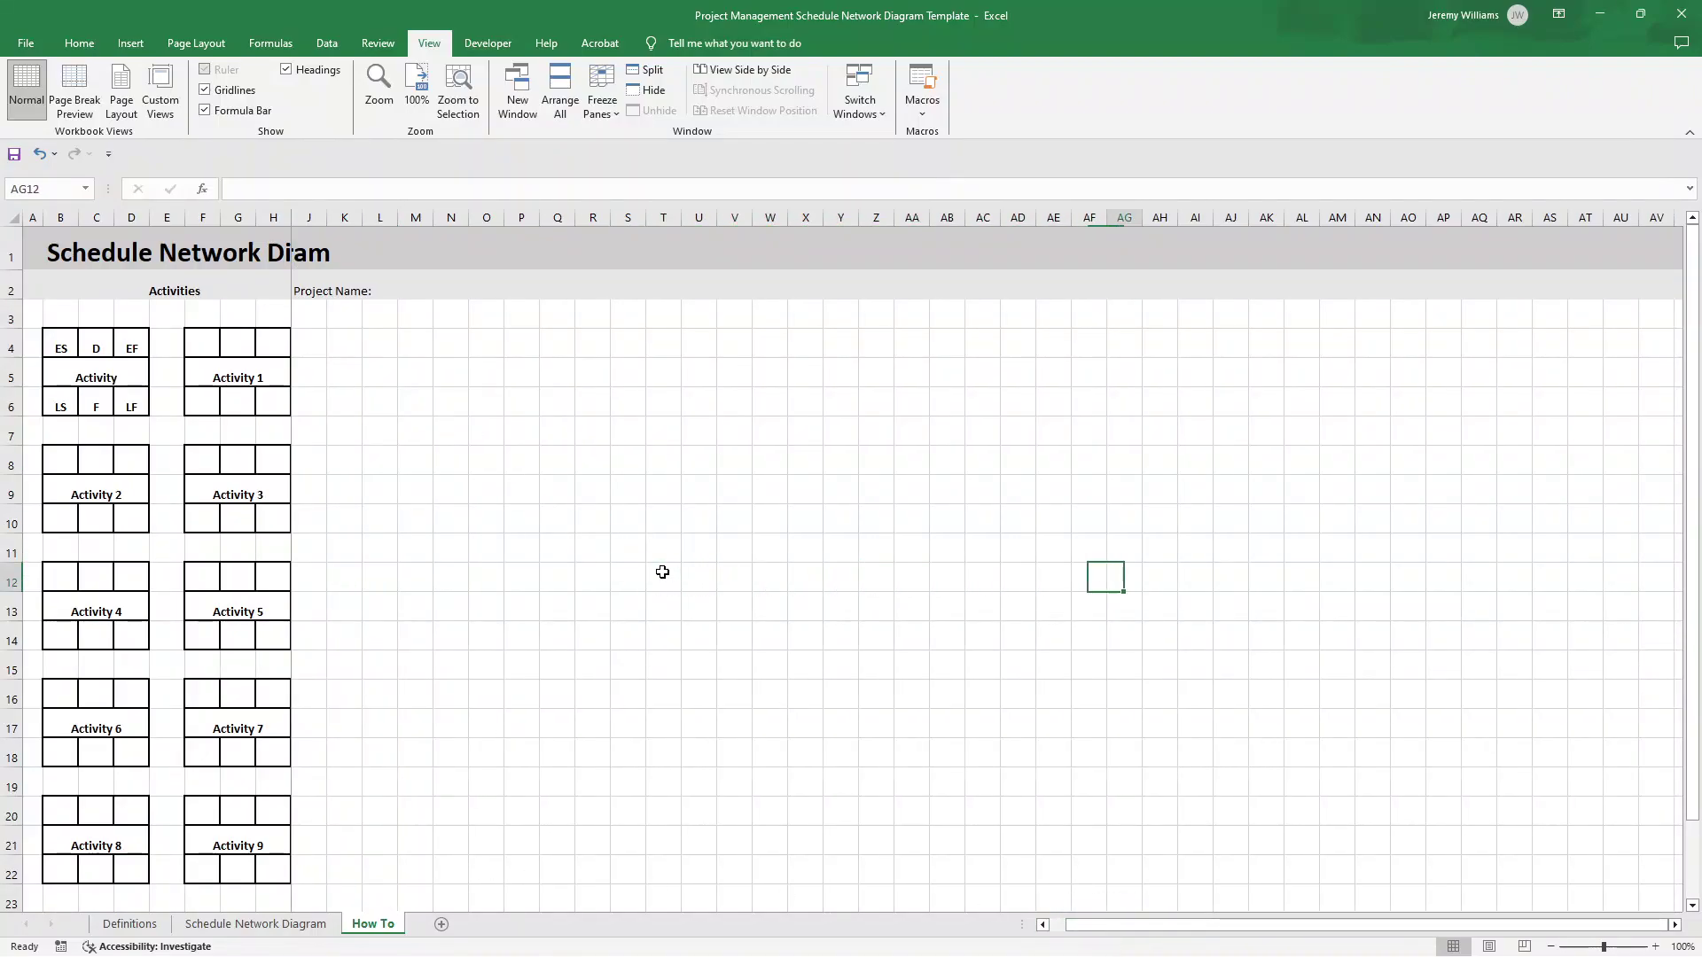
{"action": "key", "text": "Right"}
{"action": "key", "text": "Right"}
{"action": "key", "text": "Right"}
{"action": "key", "text": "Right"}
{"action": "key", "text": "Right"}
{"action": "key", "text": "Right"}
{"action": "key", "text": "Right"}
{"action": "key", "text": "Right"}
{"action": "key", "text": "Right"}
{"action": "key", "text": "Right"}
{"action": "key", "text": "Right"}
{"action": "key", "text": "Right"}
{"action": "key", "text": "Right"}
{"action": "key", "text": "Right"}
{"action": "key", "text": "Right"}
{"action": "key", "text": "Right"}
{"action": "key", "text": "Right"}
{"action": "key", "text": "Left"}
{"action": "key", "text": "Left"}
{"action": "key", "text": "Left"}
{"action": "key", "text": "Left"}
{"action": "key", "text": "Left"}
{"action": "key", "text": "Left"}
{"action": "key", "text": "Left"}
{"action": "key", "text": "Left"}
{"action": "key", "text": "Left"}
{"action": "key", "text": "Left"}
{"action": "key", "text": "Left"}
{"action": "key", "text": "Left"}
{"action": "key", "text": "Left"}
{"action": "key", "text": "Left"}
{"action": "key", "text": "Left"}
{"action": "key", "text": "Left"}
{"action": "key", "text": "Left"}
{"action": "key", "text": "Left"}
{"action": "key", "text": "Left"}
{"action": "key", "text": "Left"}
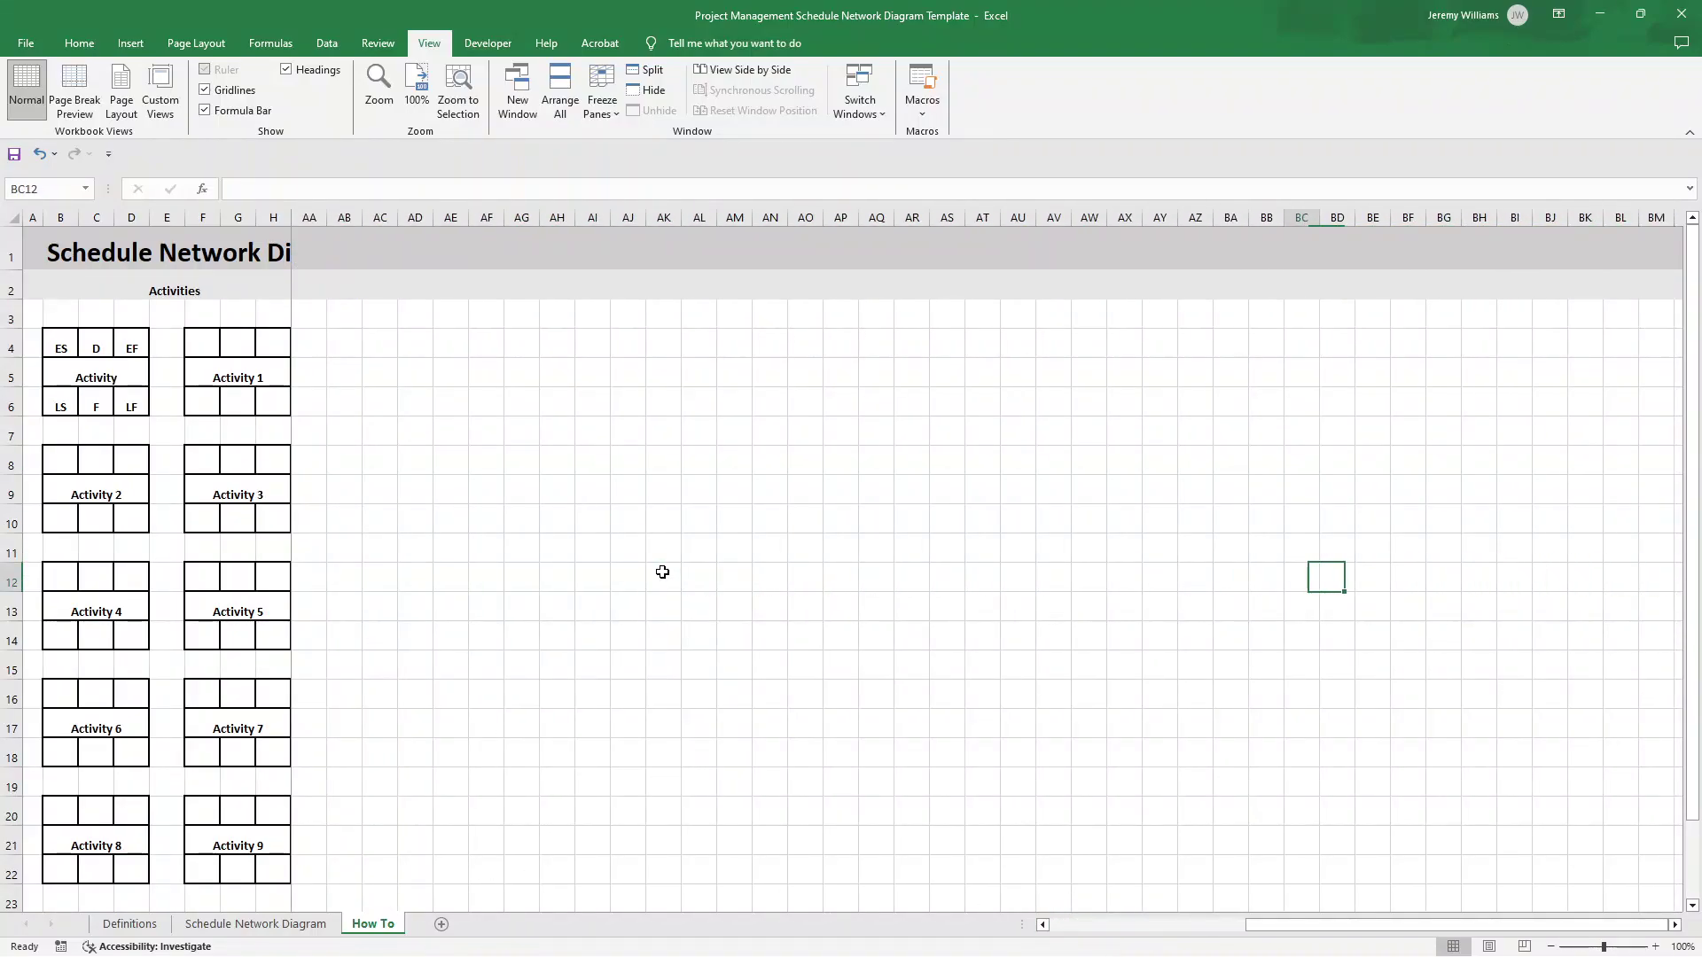
{"action": "key", "text": "Left"}
{"action": "key", "text": "Left"}
{"action": "key", "text": "Left"}
{"action": "key", "text": "Left"}
{"action": "key", "text": "Left"}
{"action": "key", "text": "Left"}
{"action": "key", "text": "Left"}
{"action": "key", "text": "Left"}
{"action": "key", "text": "Left"}
{"action": "key", "text": "Left"}
{"action": "key", "text": "Left"}
{"action": "key", "text": "Left"}
{"action": "key", "text": "Left"}
{"action": "key", "text": "Left"}
{"action": "key", "text": "Left"}
{"action": "key", "text": "Left"}
{"action": "key", "text": "Left"}
{"action": "key", "text": "Left"}
{"action": "key", "text": "Left"}
{"action": "key", "text": "Left"}
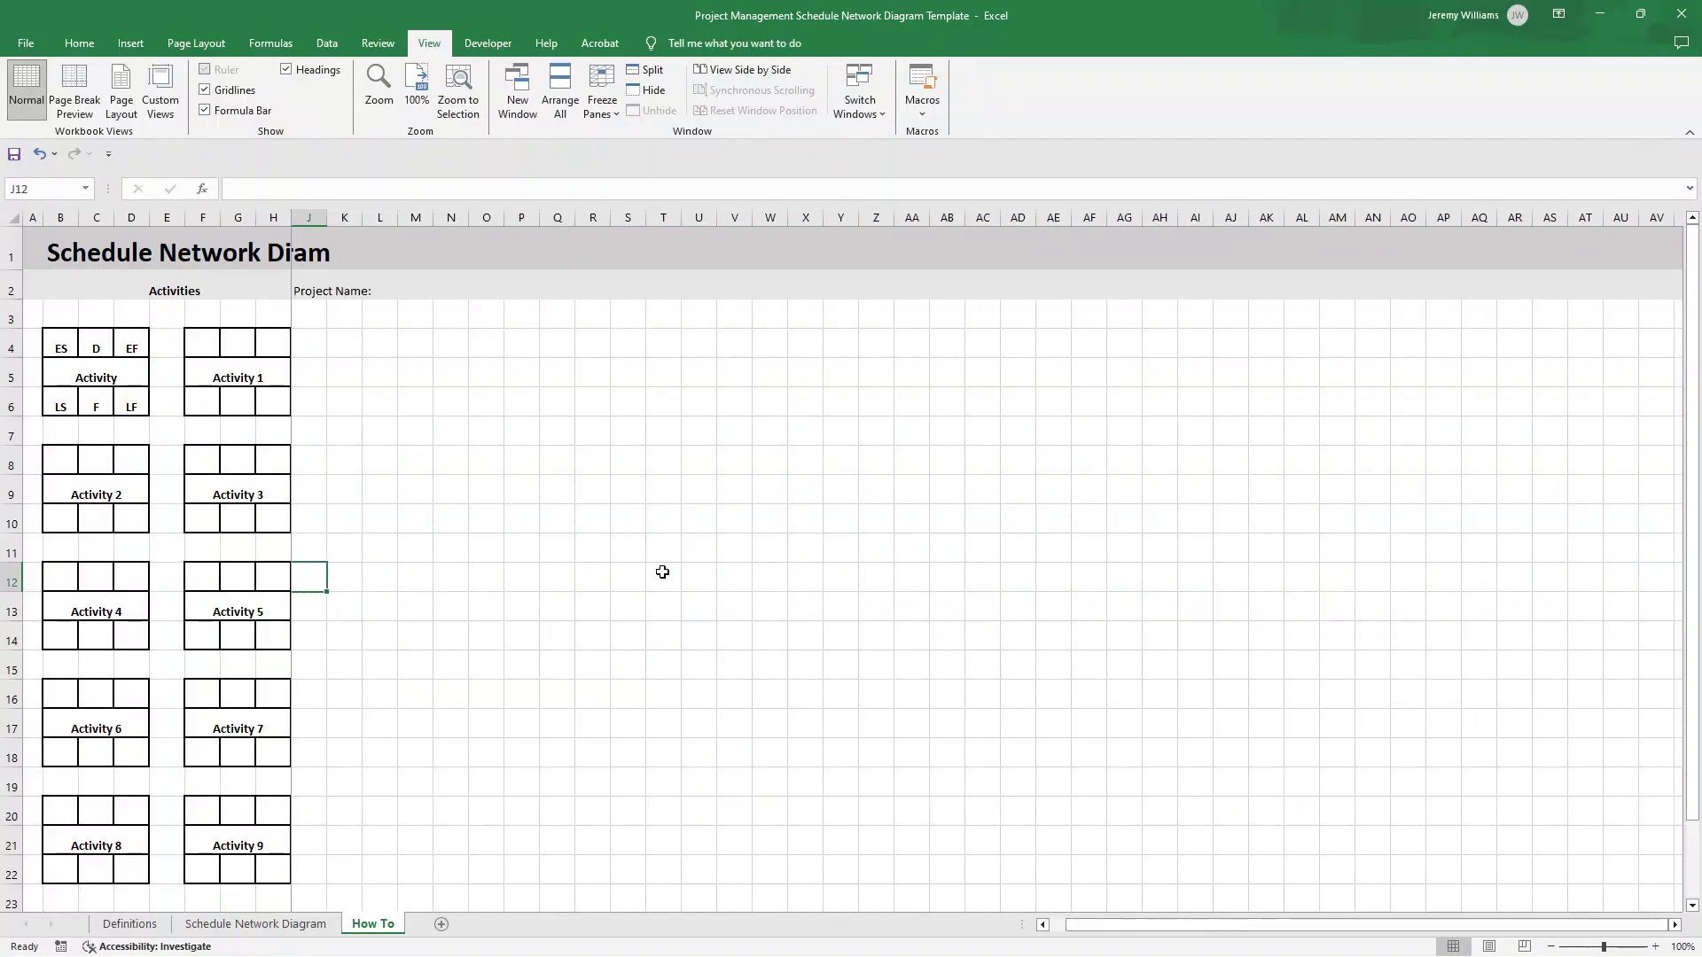
{"action": "key", "text": "Left"}
{"action": "key", "text": "Left"}
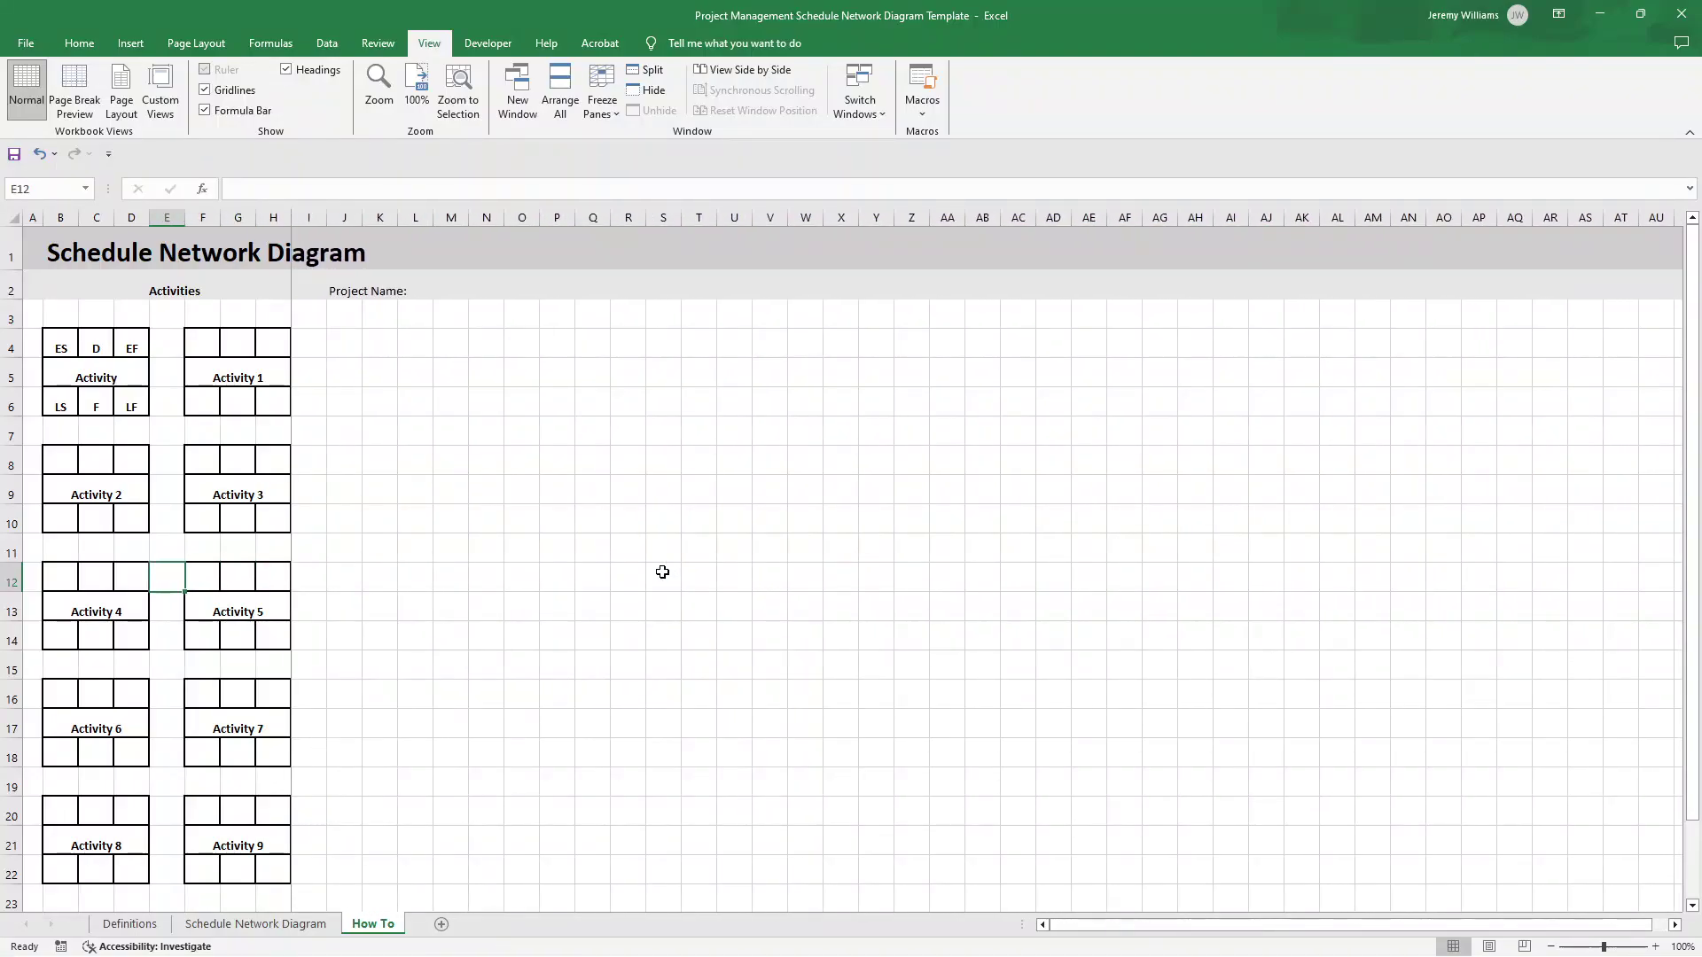
{"action": "left_click", "coordinate": [279, 219]}
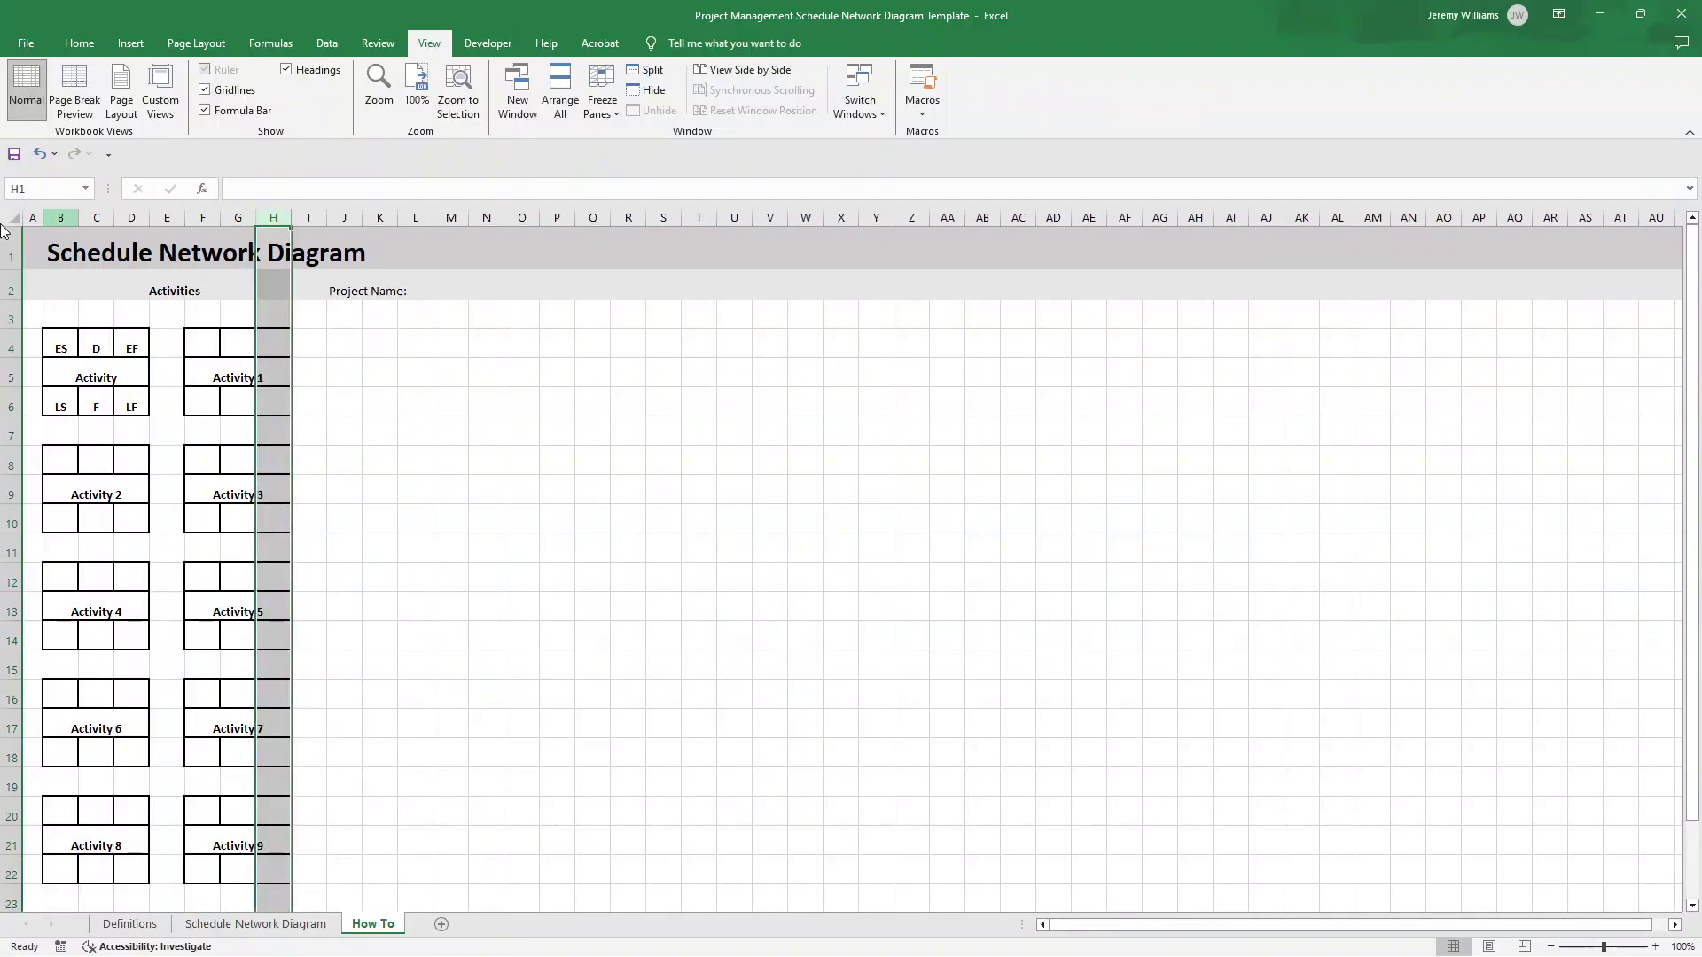
{"action": "left_click", "coordinate": [32, 217], "text": "shift"}
{"action": "right_click", "coordinate": [158, 217]}
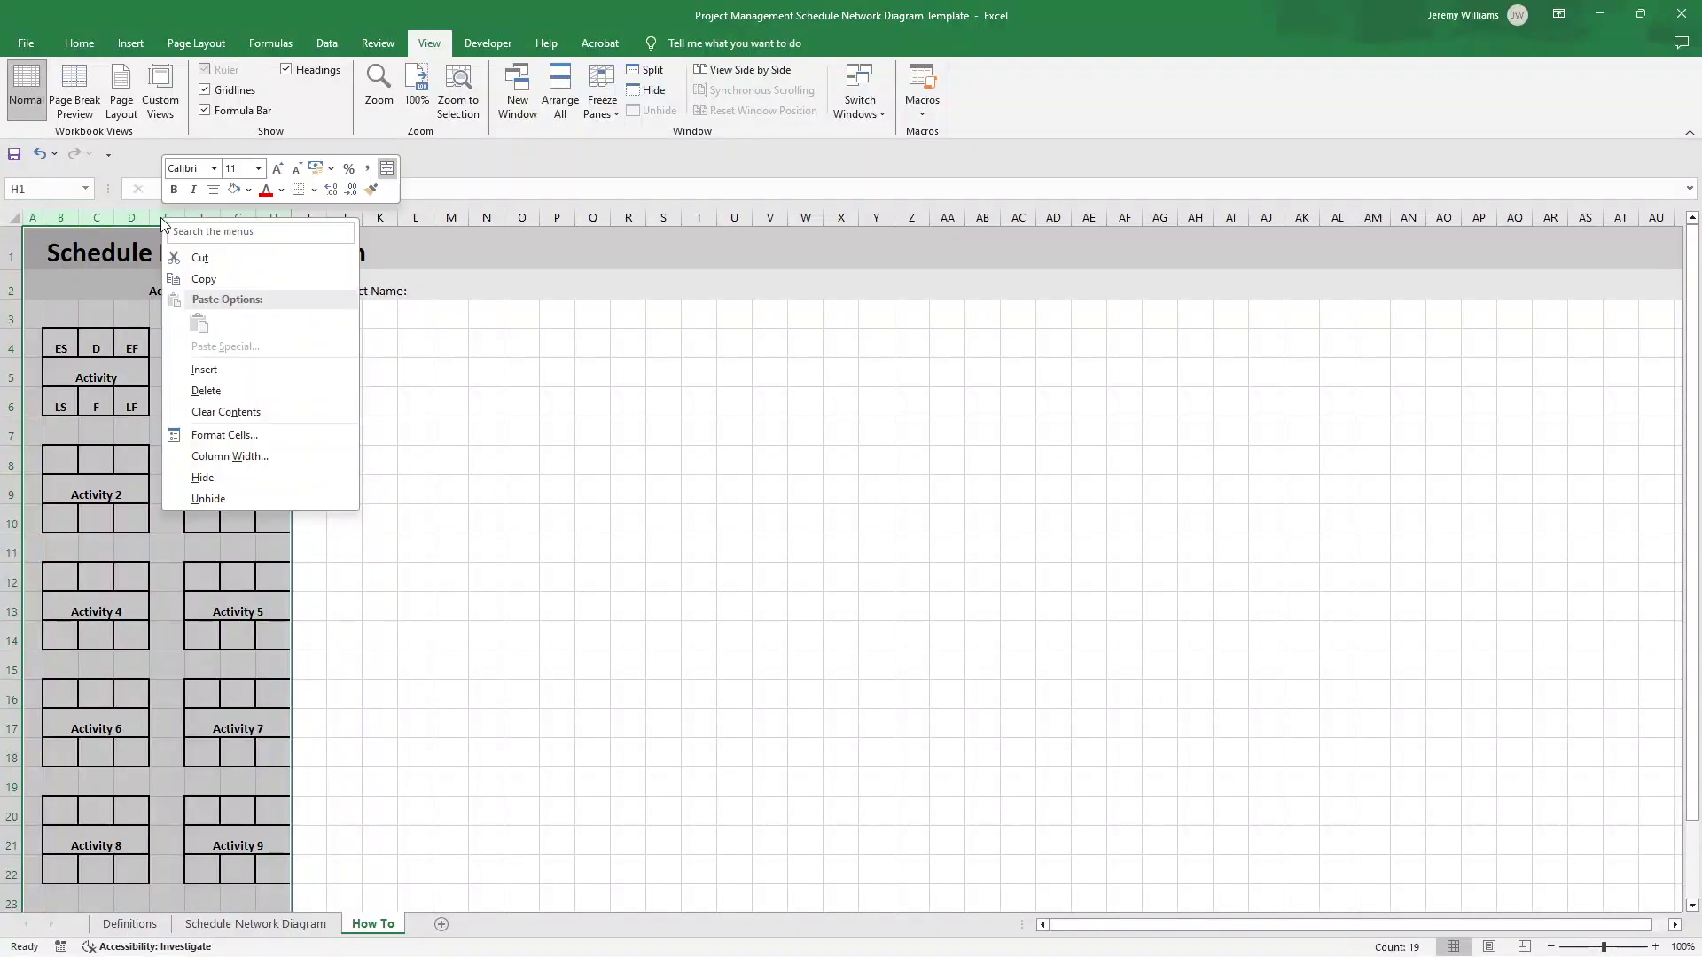
{"action": "left_click", "coordinate": [257, 479]}
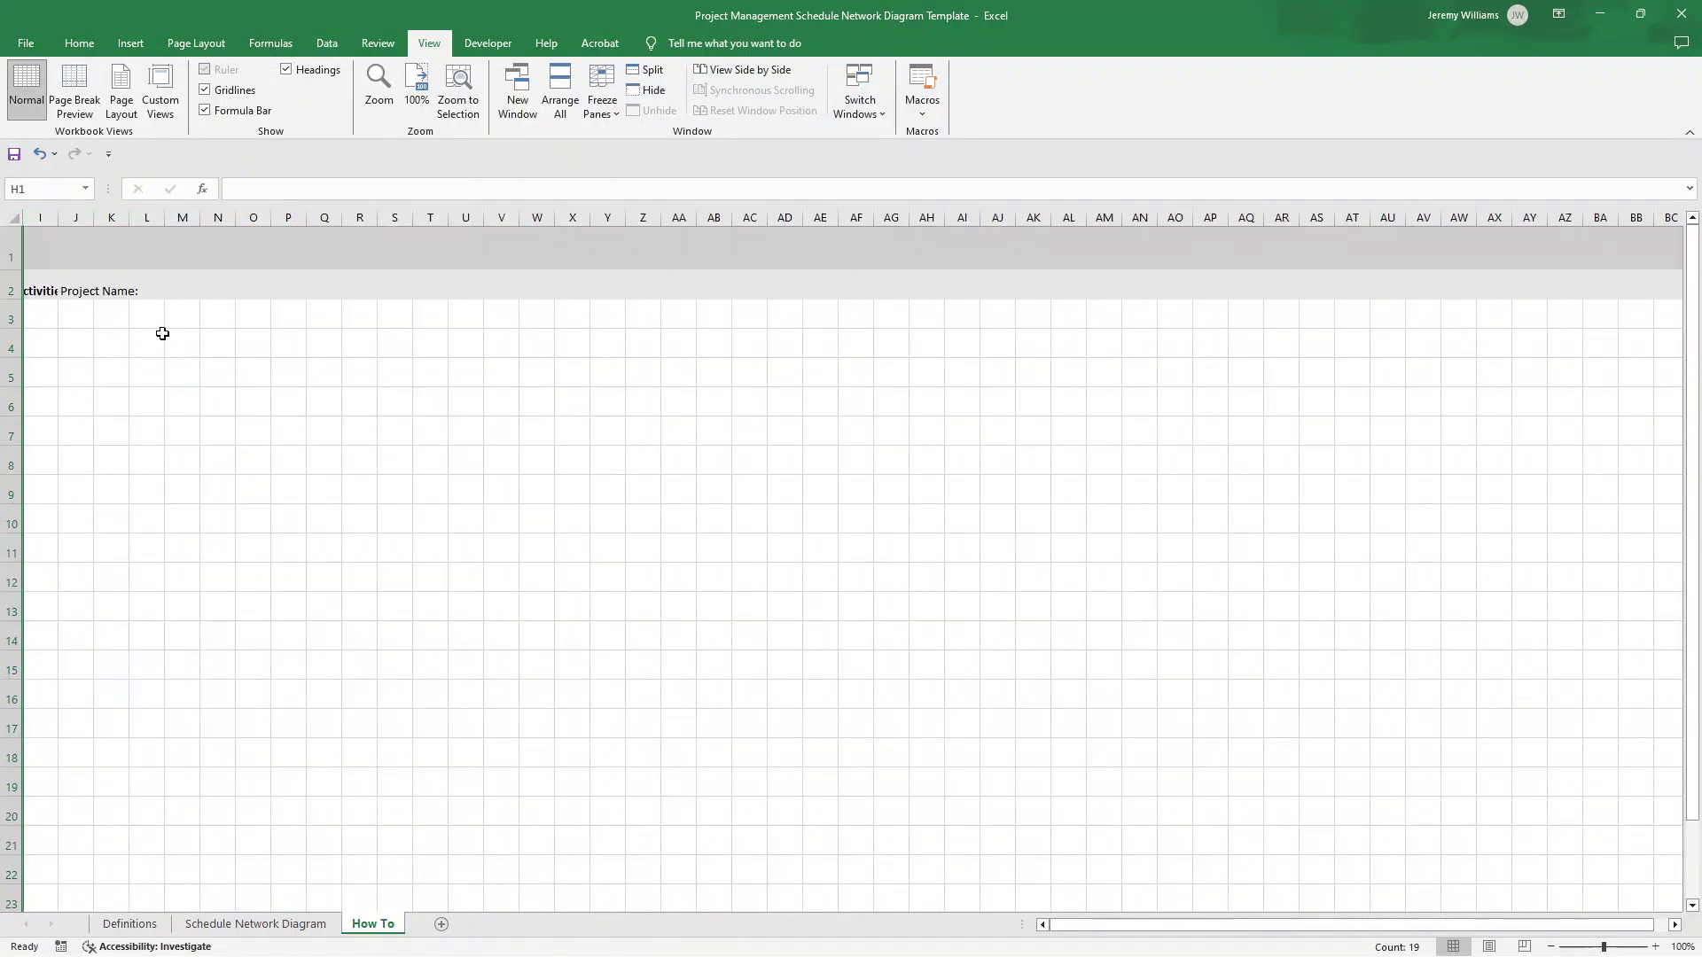
{"action": "right_click", "coordinate": [23, 217]}
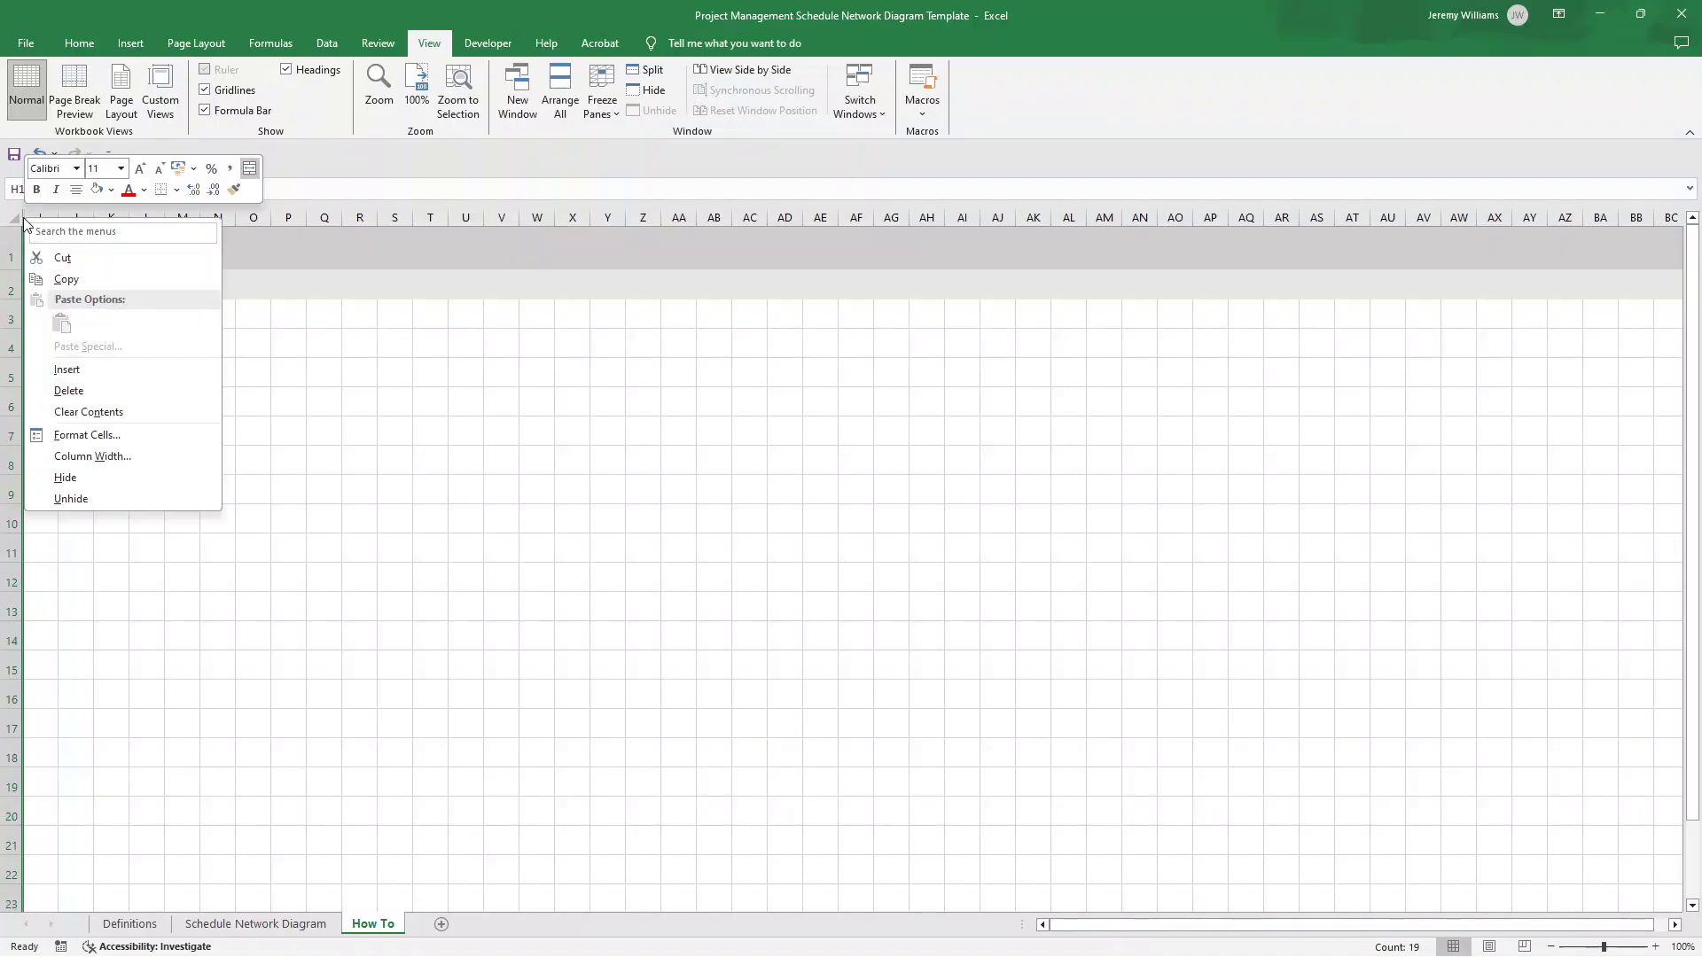
{"action": "left_click", "coordinate": [124, 492]}
{"action": "left_click", "coordinate": [457, 471]}
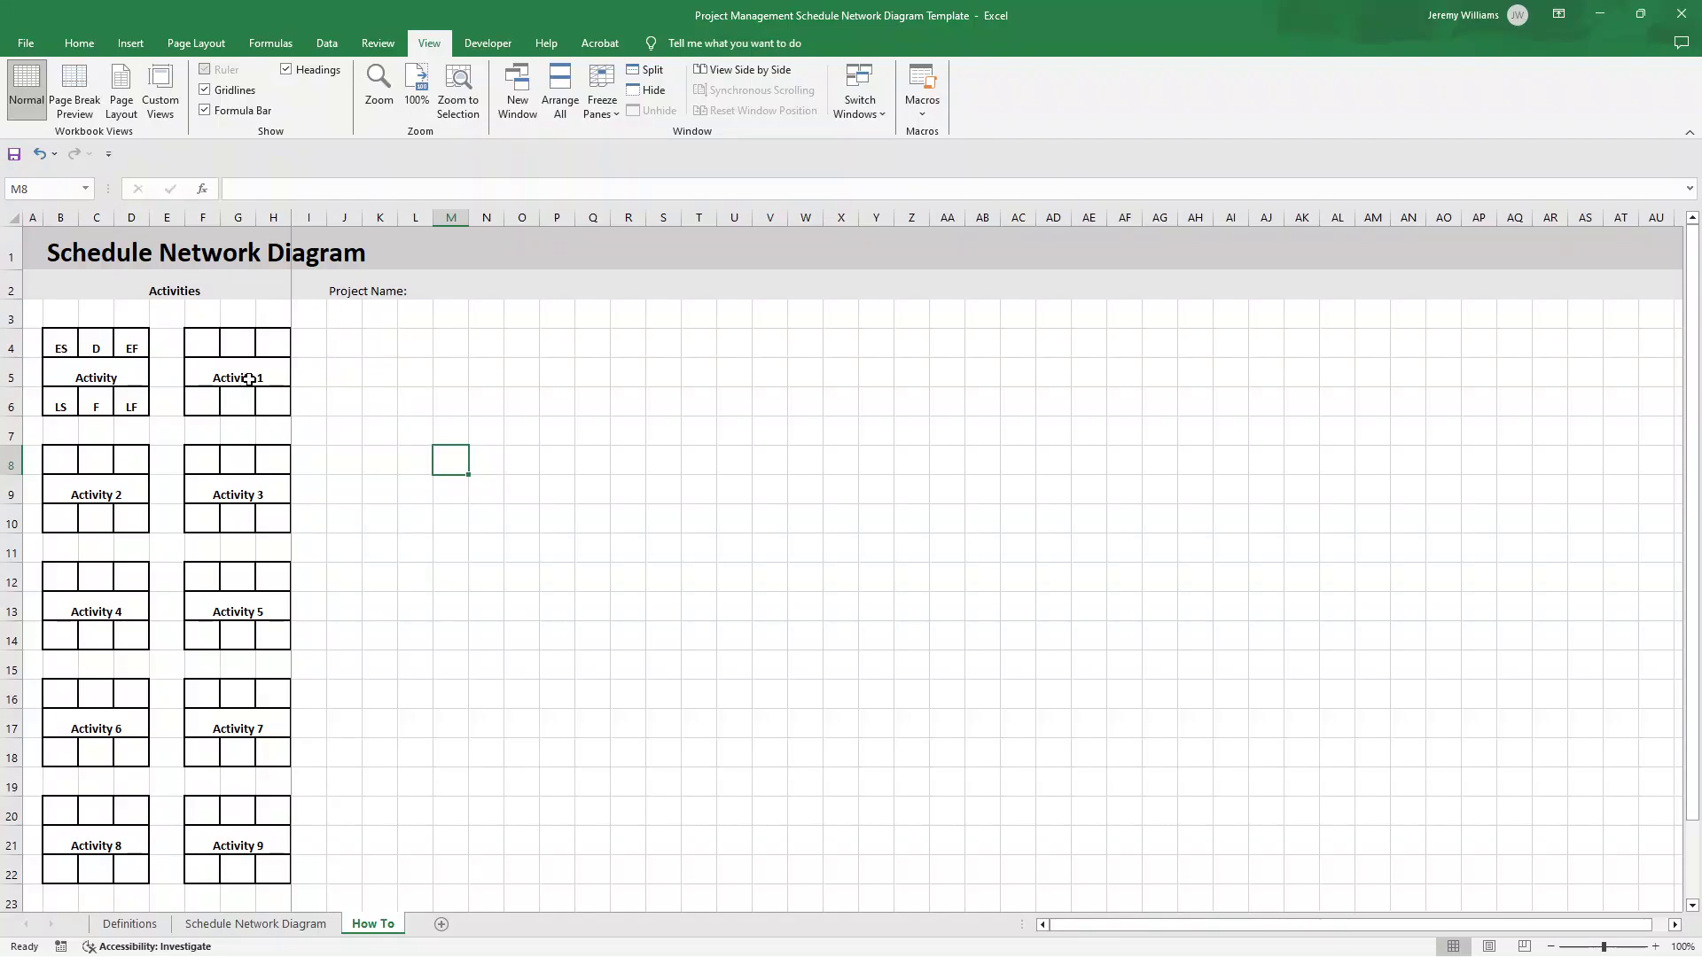
- Complete J2 to read 'Project Name: Project Alpha', fixing the misspelled entry
{"action": "left_click", "coordinate": [394, 381]}
{"action": "left_click", "coordinate": [351, 291]}
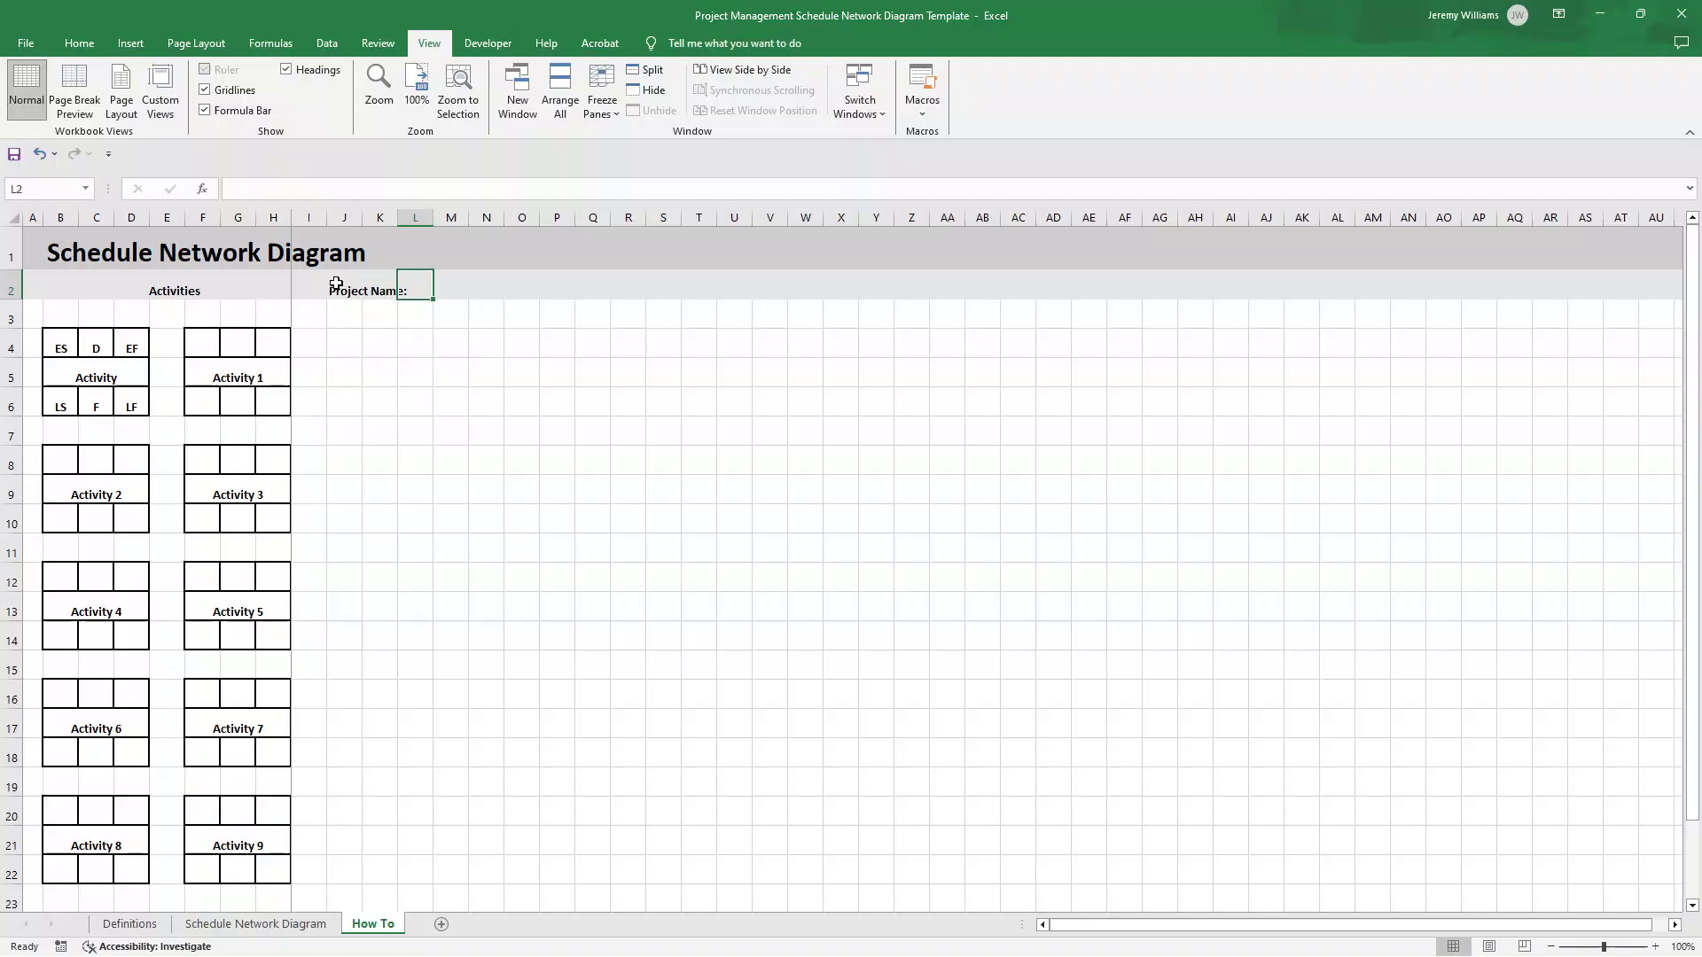
{"action": "double_click", "coordinate": [335, 284]}
{"action": "type", "text": "Projet Alpha"}
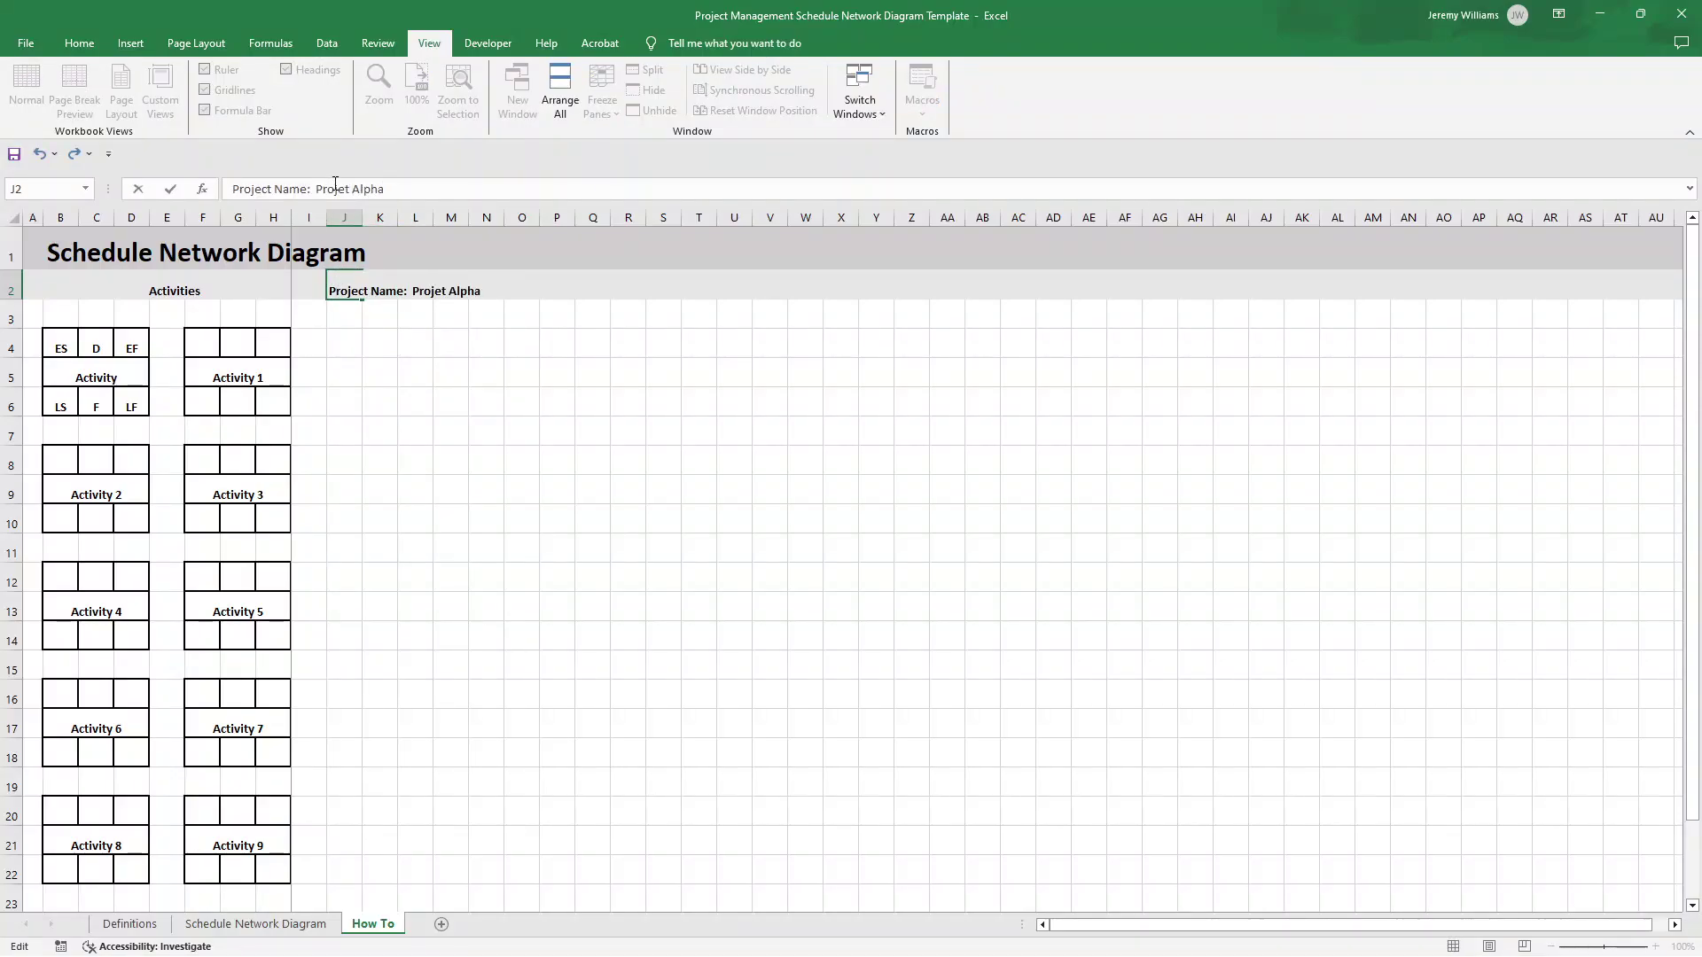
{"action": "key", "text": "Return"}
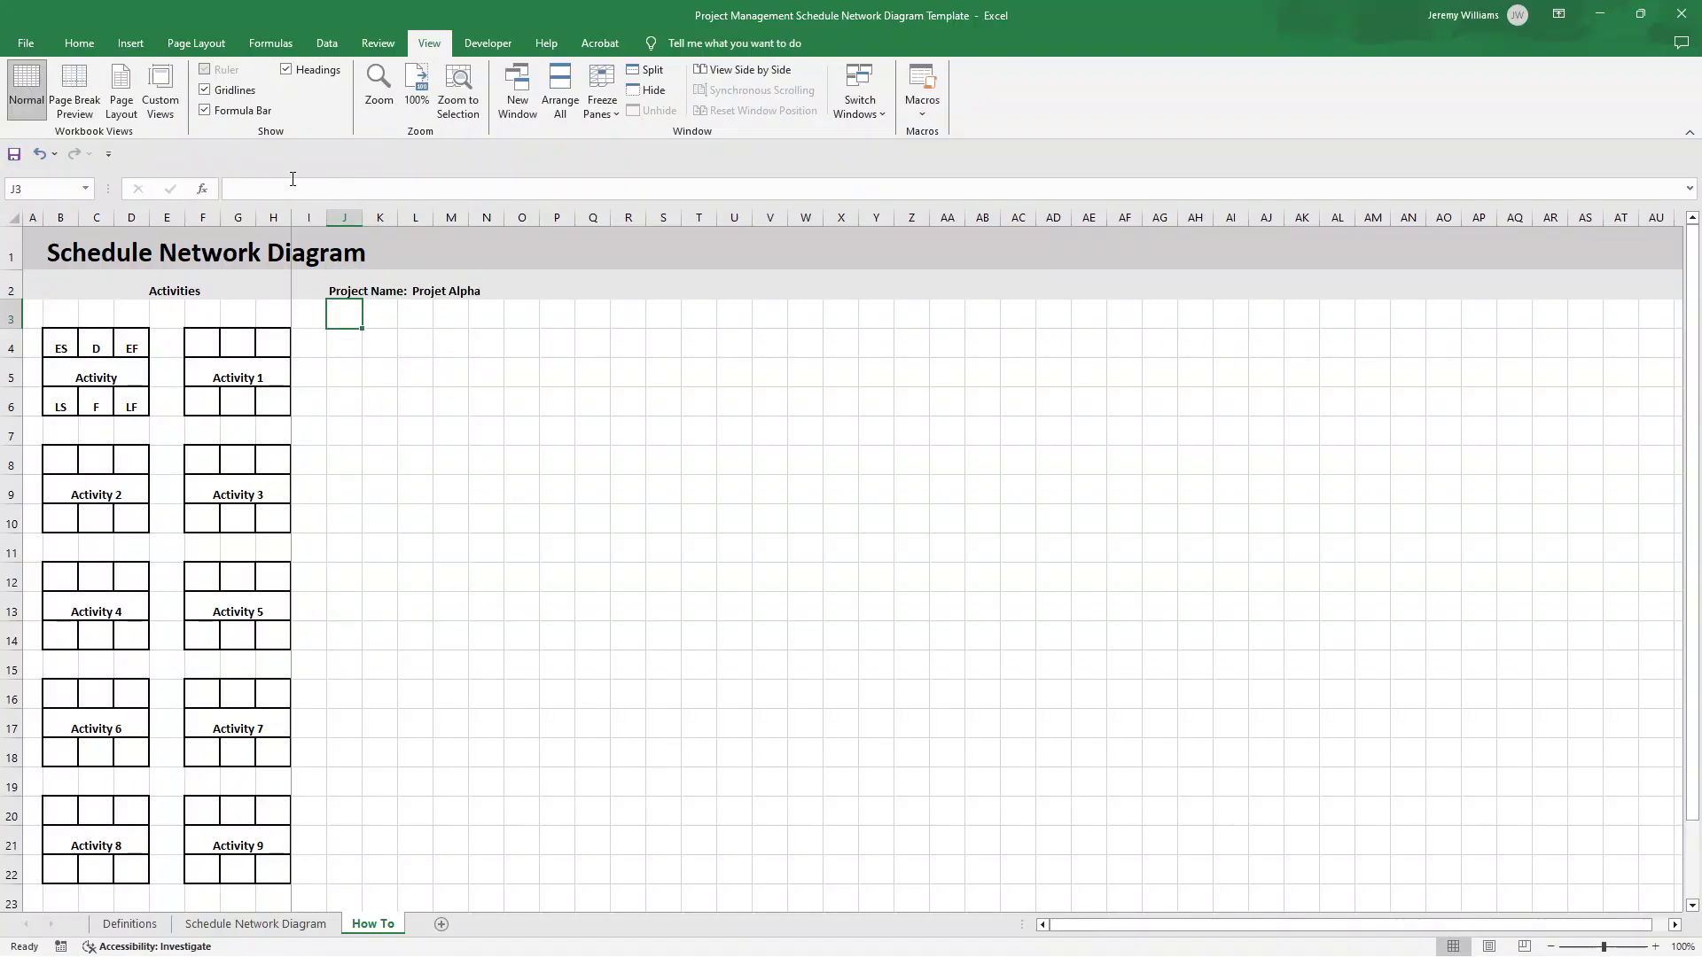
{"action": "left_click", "coordinate": [335, 284]}
{"action": "left_click", "coordinate": [346, 189]}
{"action": "type", "text": "c"}
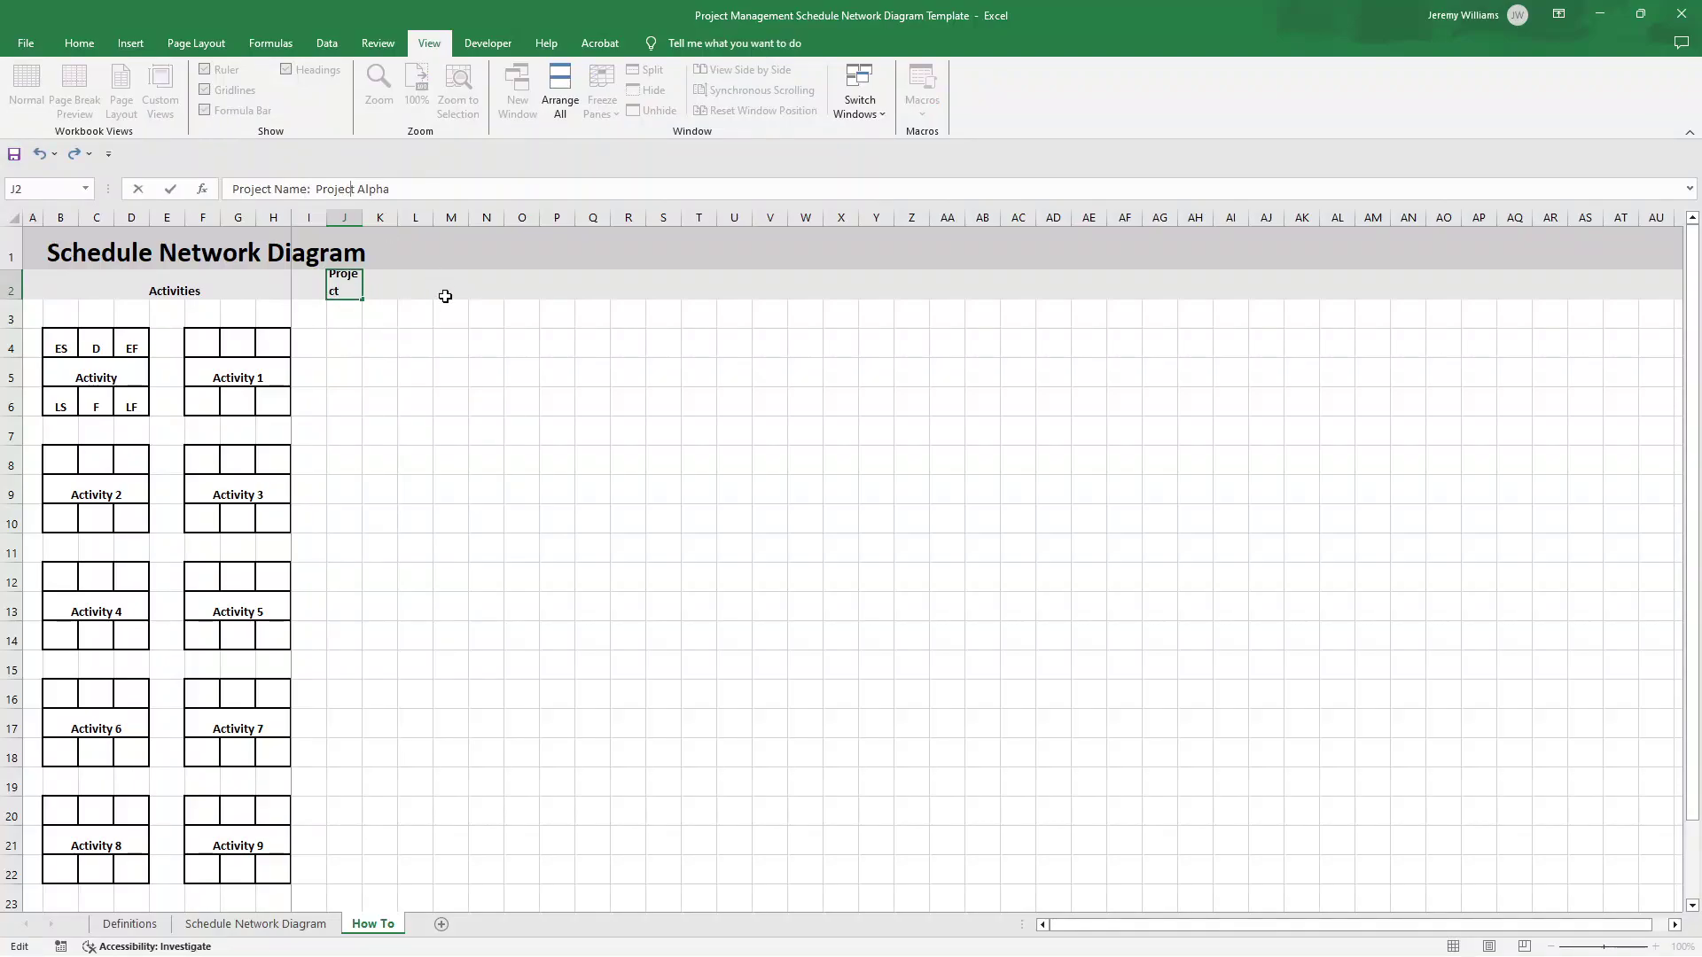
{"action": "left_click", "coordinate": [427, 383]}
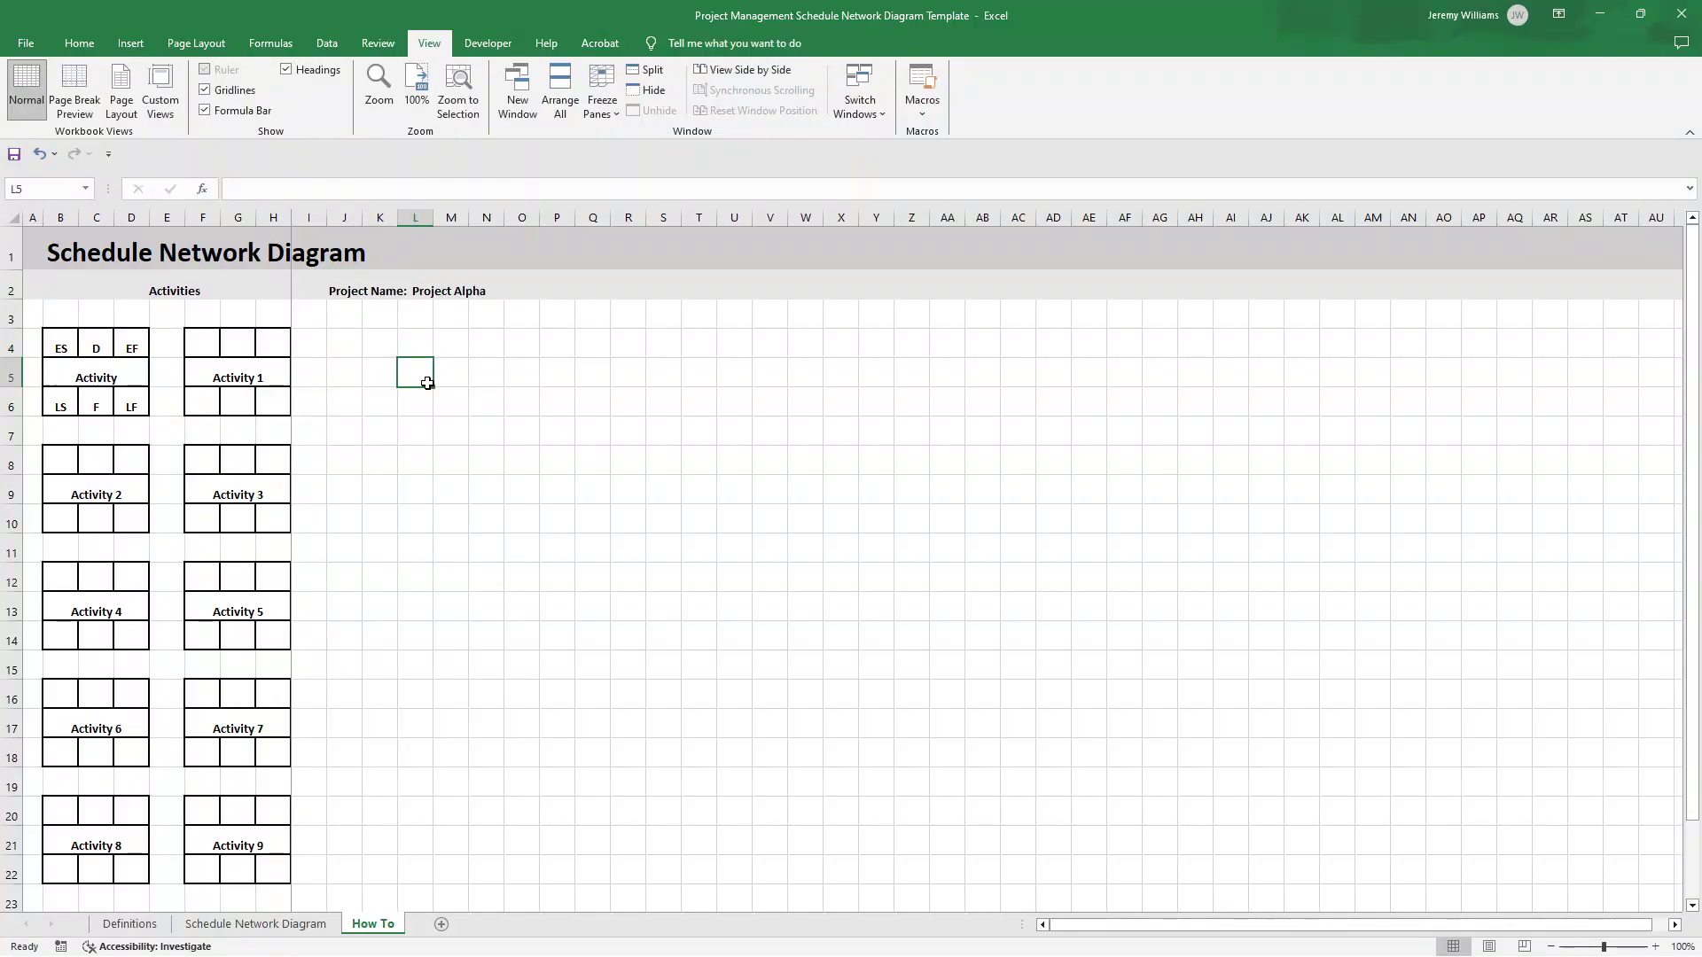
- Enter 0 in F4 of the Activity 1 box, then copy the F4:H6 block
{"action": "left_click", "coordinate": [186, 342]}
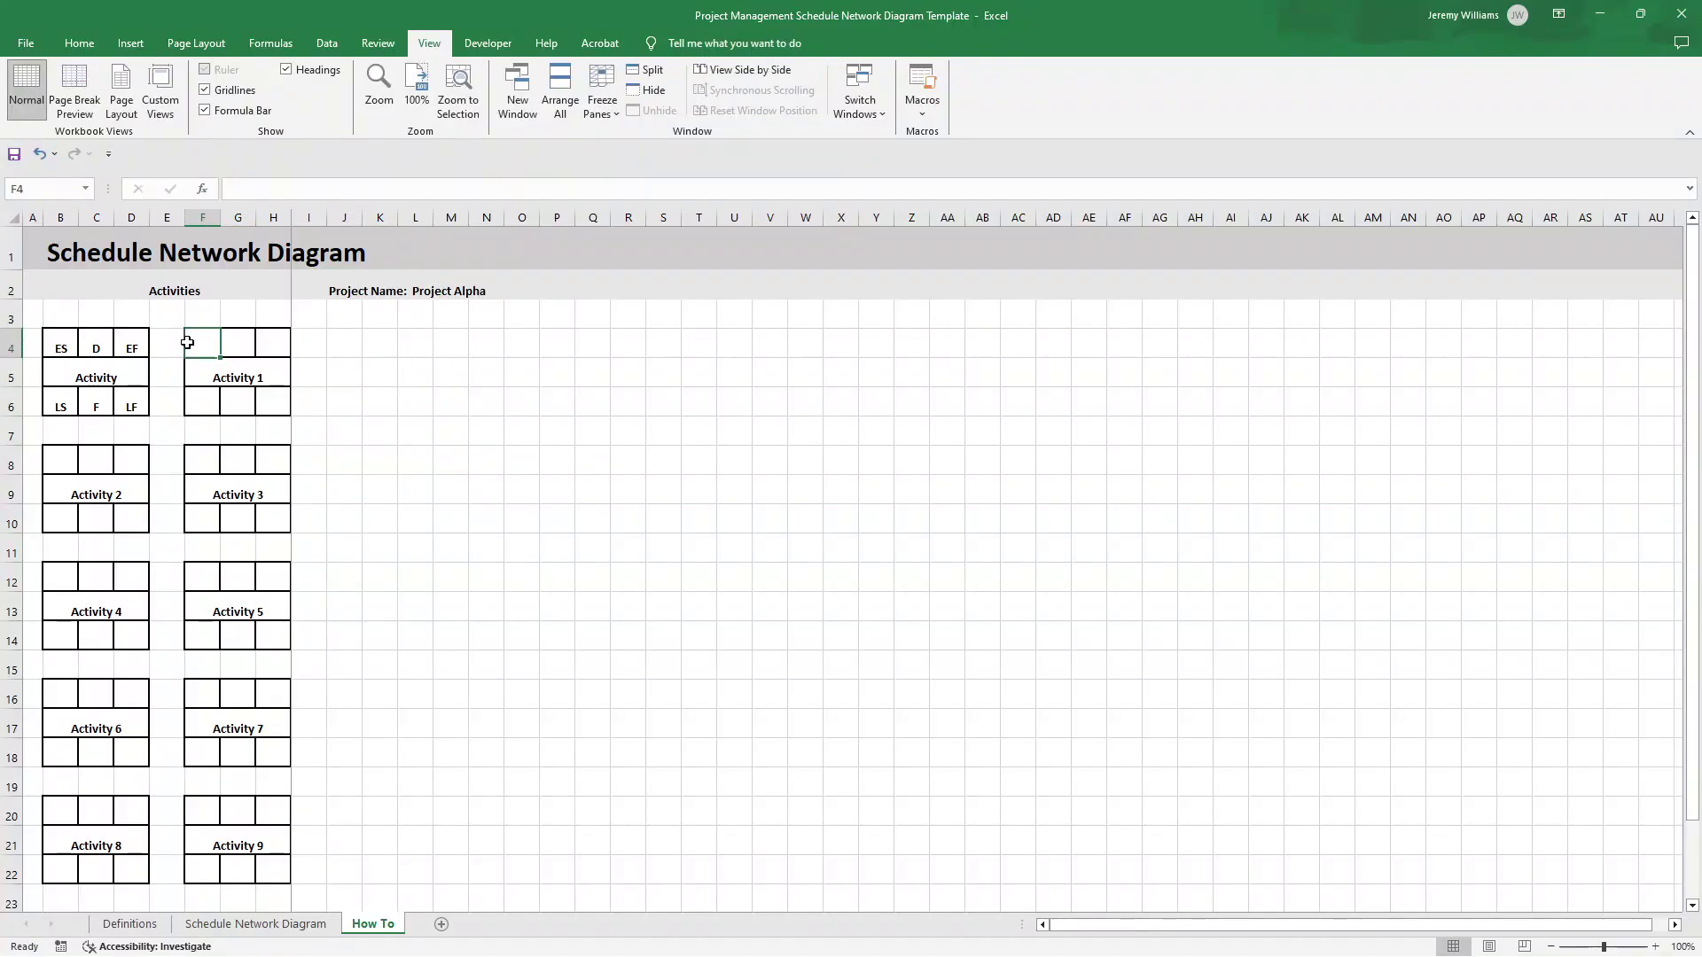
{"action": "double_click", "coordinate": [214, 343]}
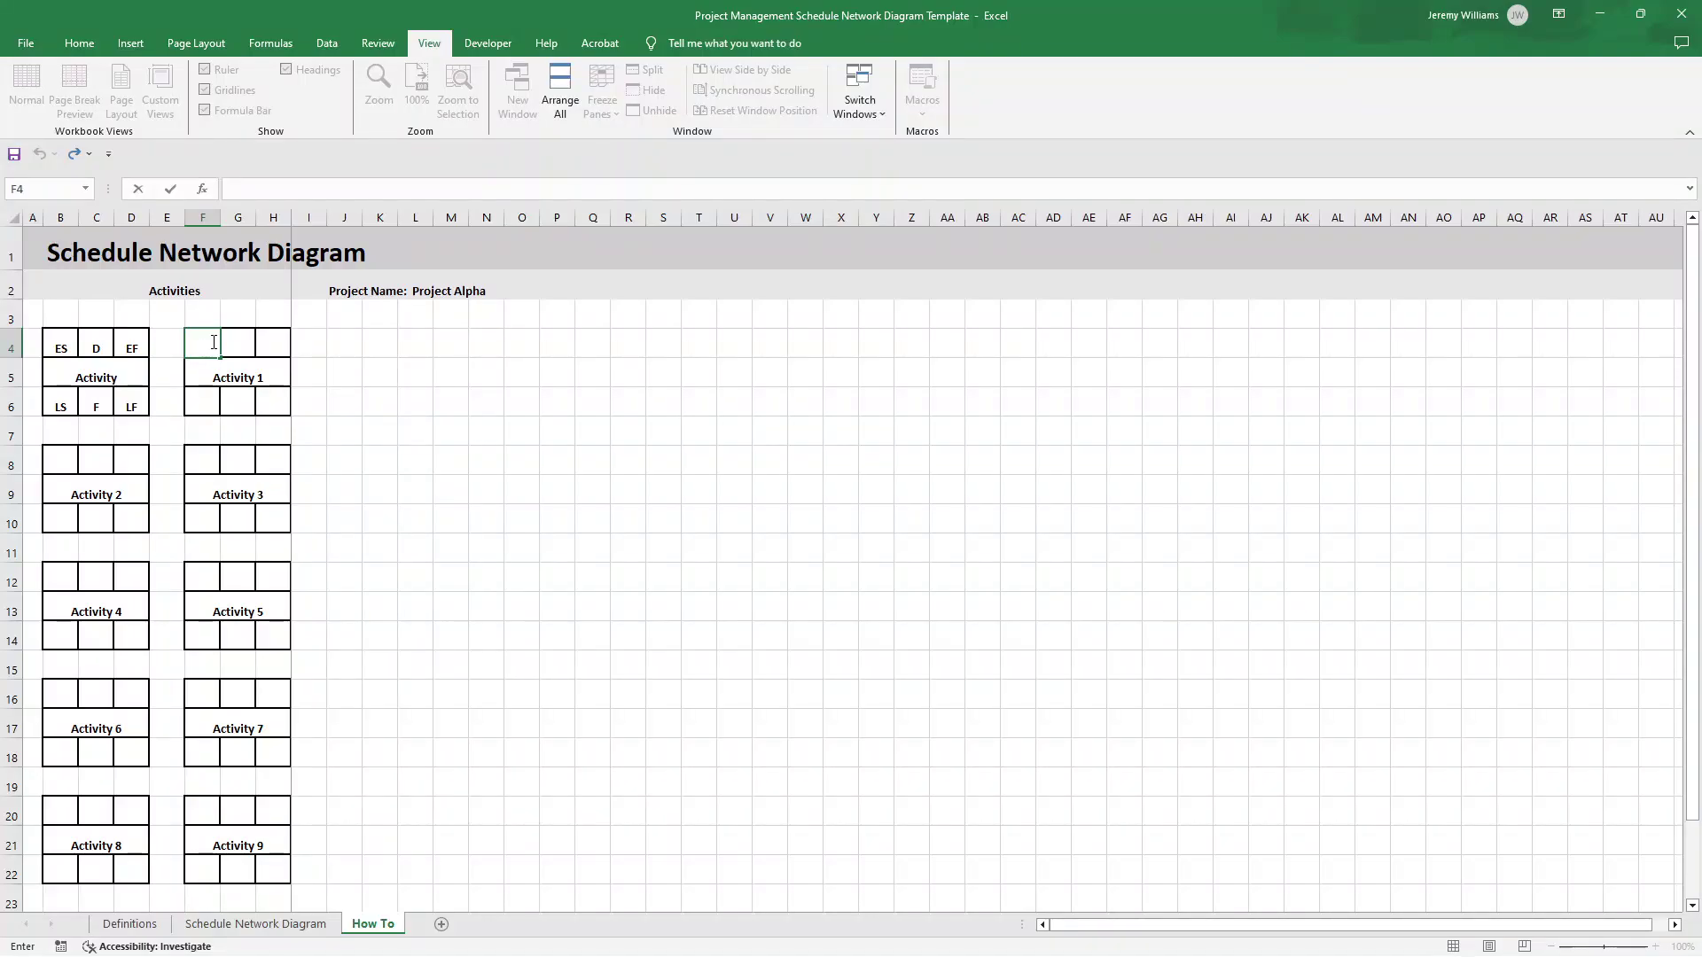
{"action": "key", "text": "Return"}
{"action": "left_click", "coordinate": [461, 399]}
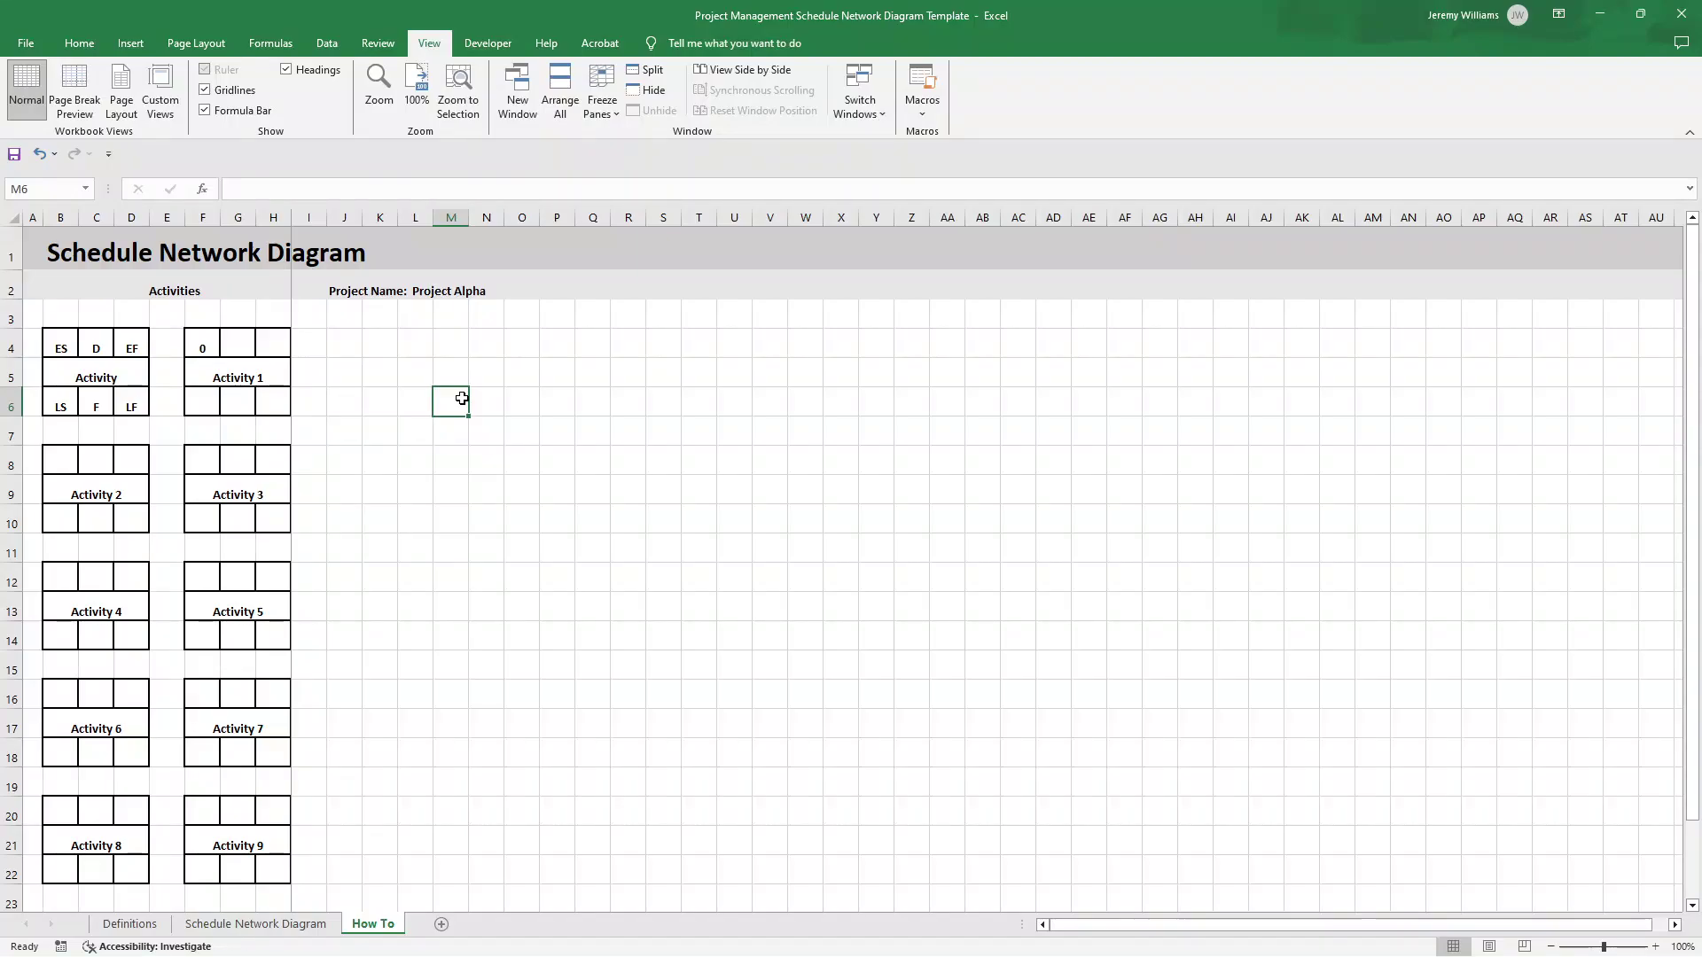
{"action": "left_click", "coordinate": [207, 346]}
{"action": "left_click_drag", "start_coordinate": [225, 360], "coordinate": [259, 404]}
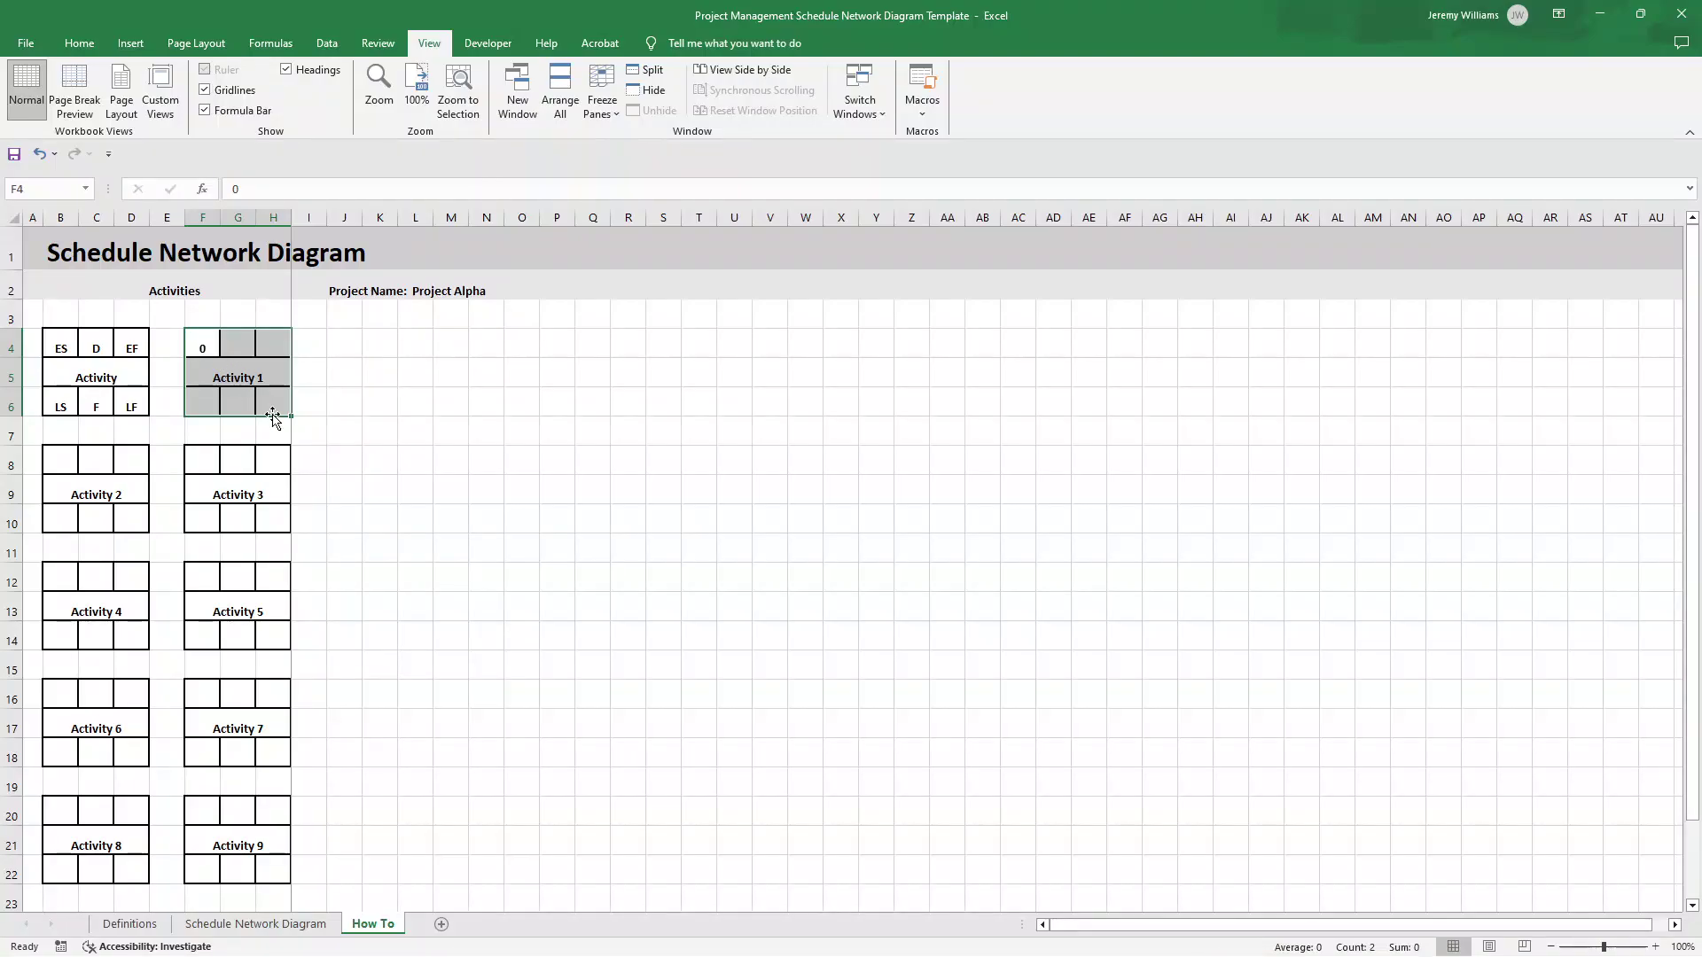
{"action": "key", "text": "ctrl+c"}
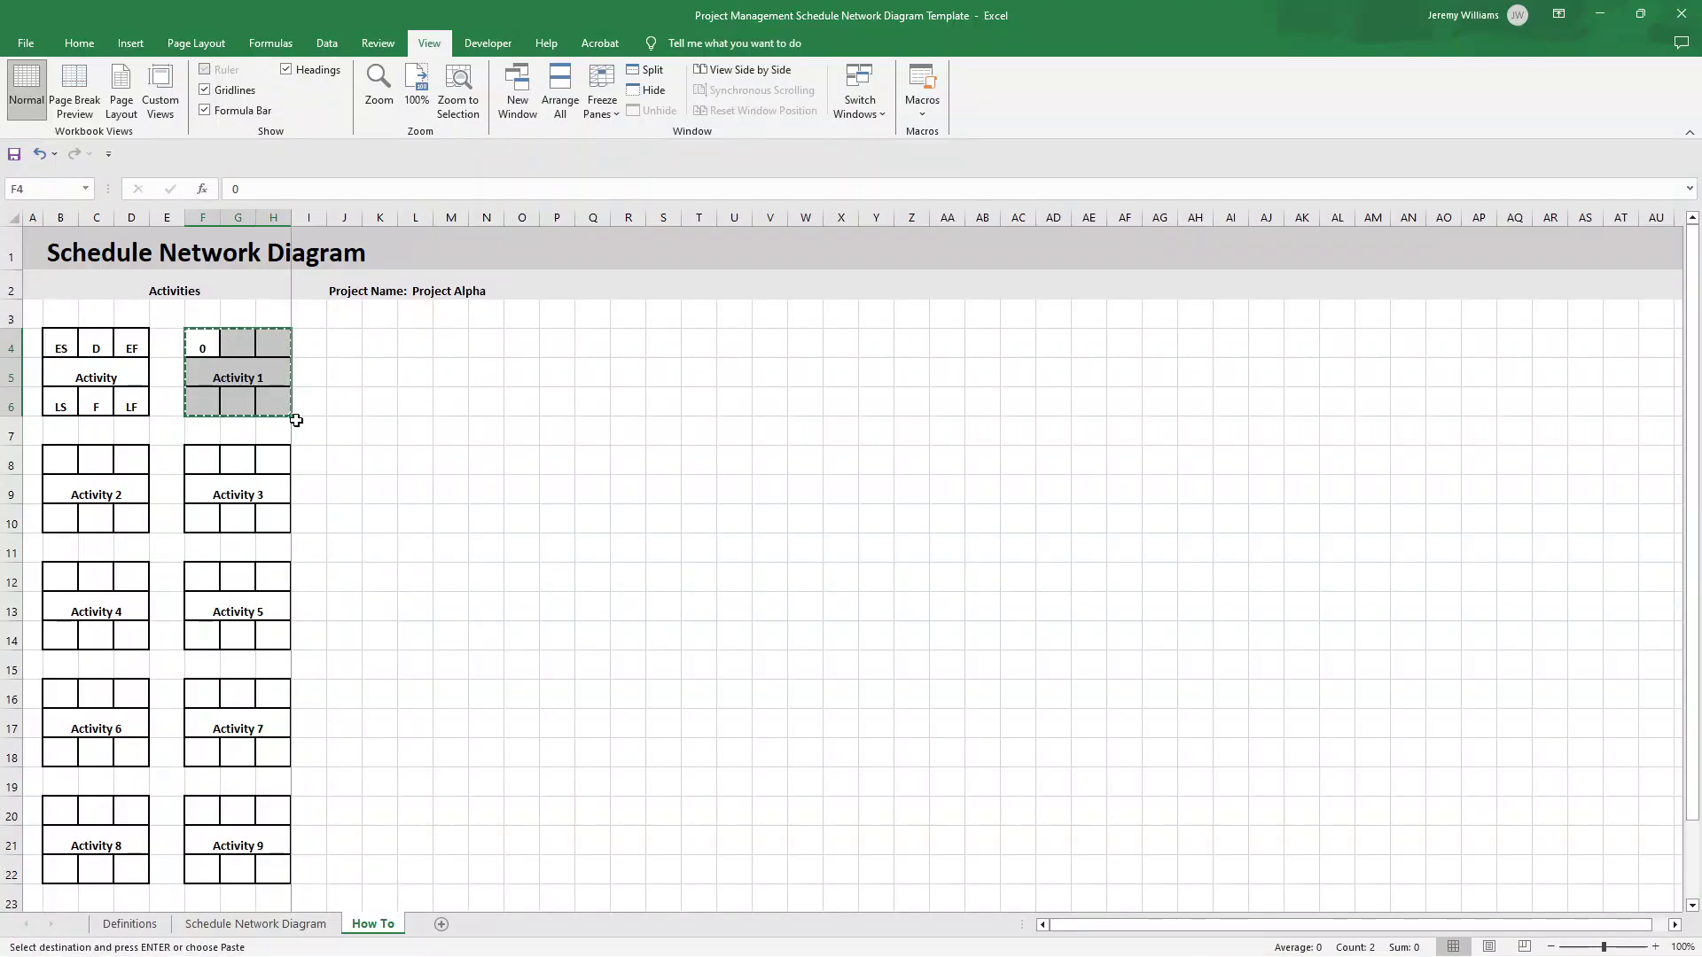
- Paste Activity 1 as a linked picture at L5 and nudge it into place
{"action": "left_click", "coordinate": [422, 376]}
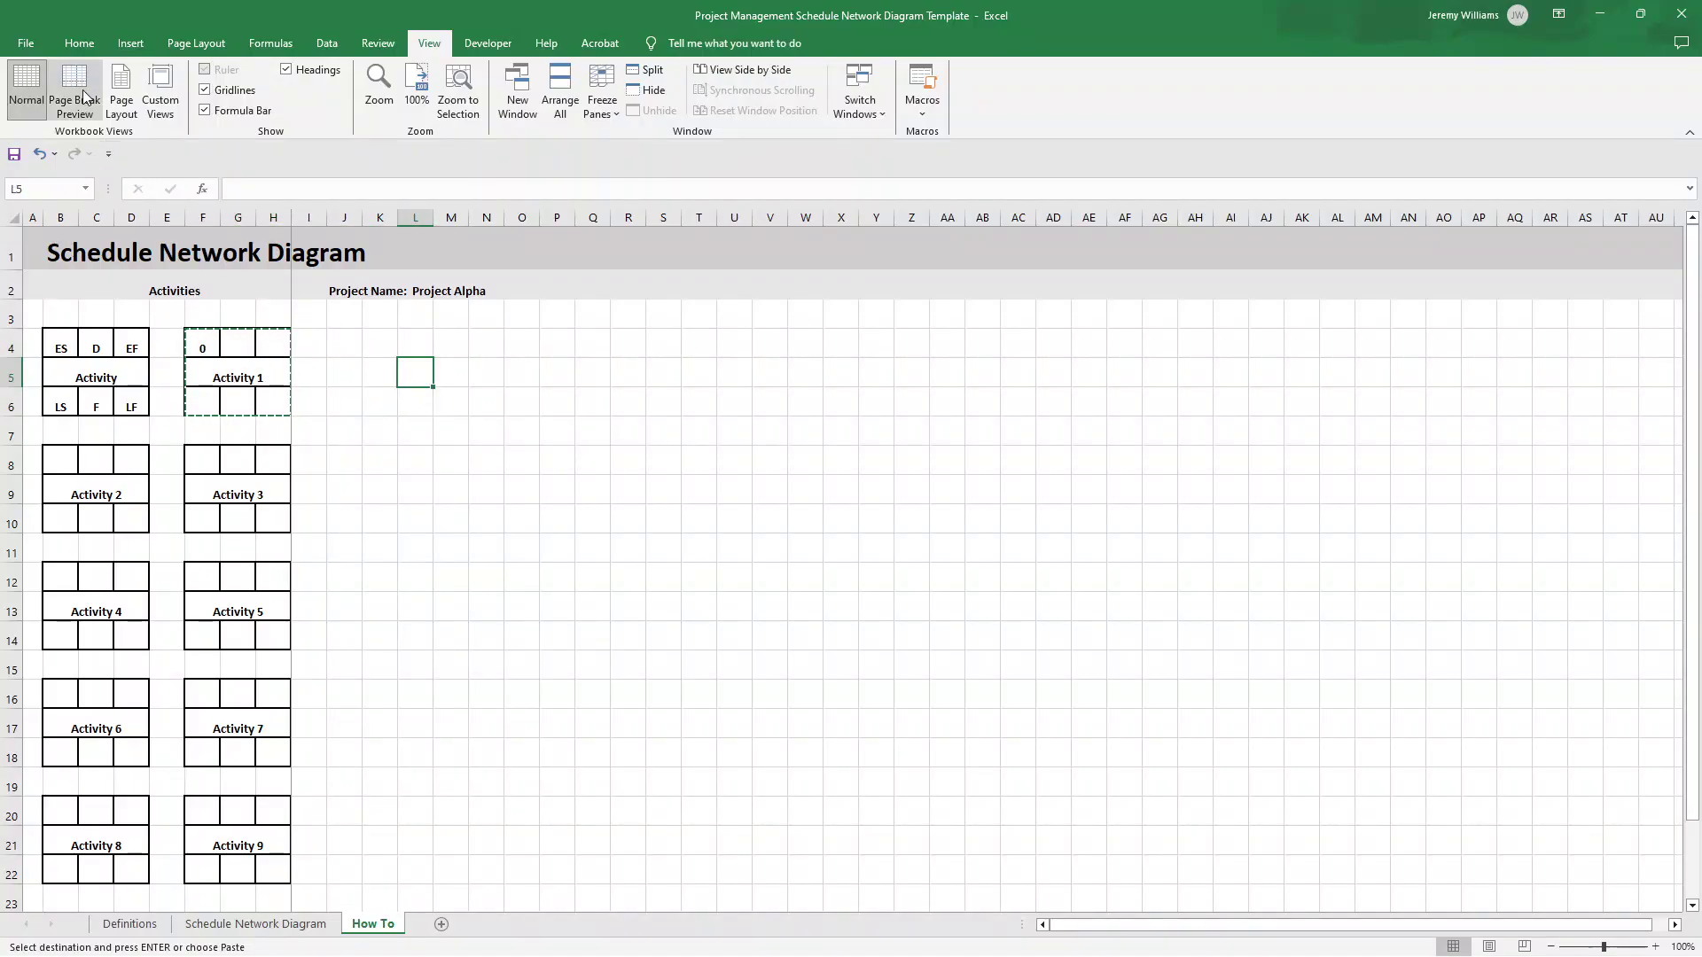
{"action": "left_click", "coordinate": [79, 43]}
{"action": "left_click", "coordinate": [24, 118]}
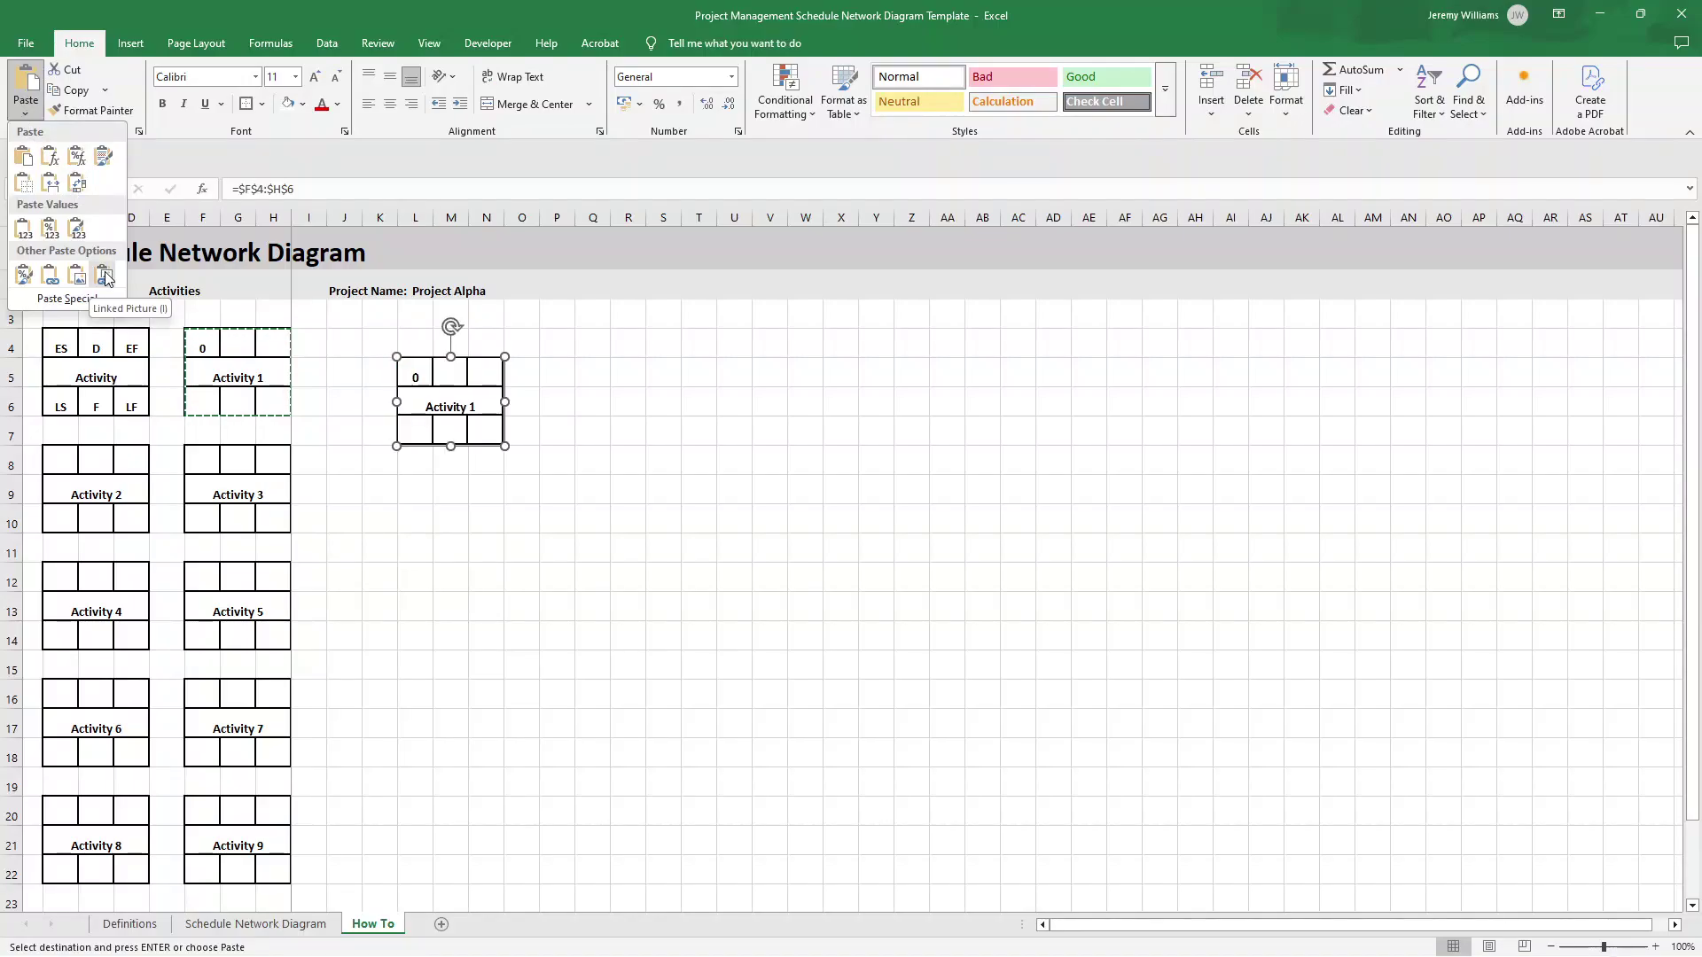
{"action": "left_click", "coordinate": [104, 276]}
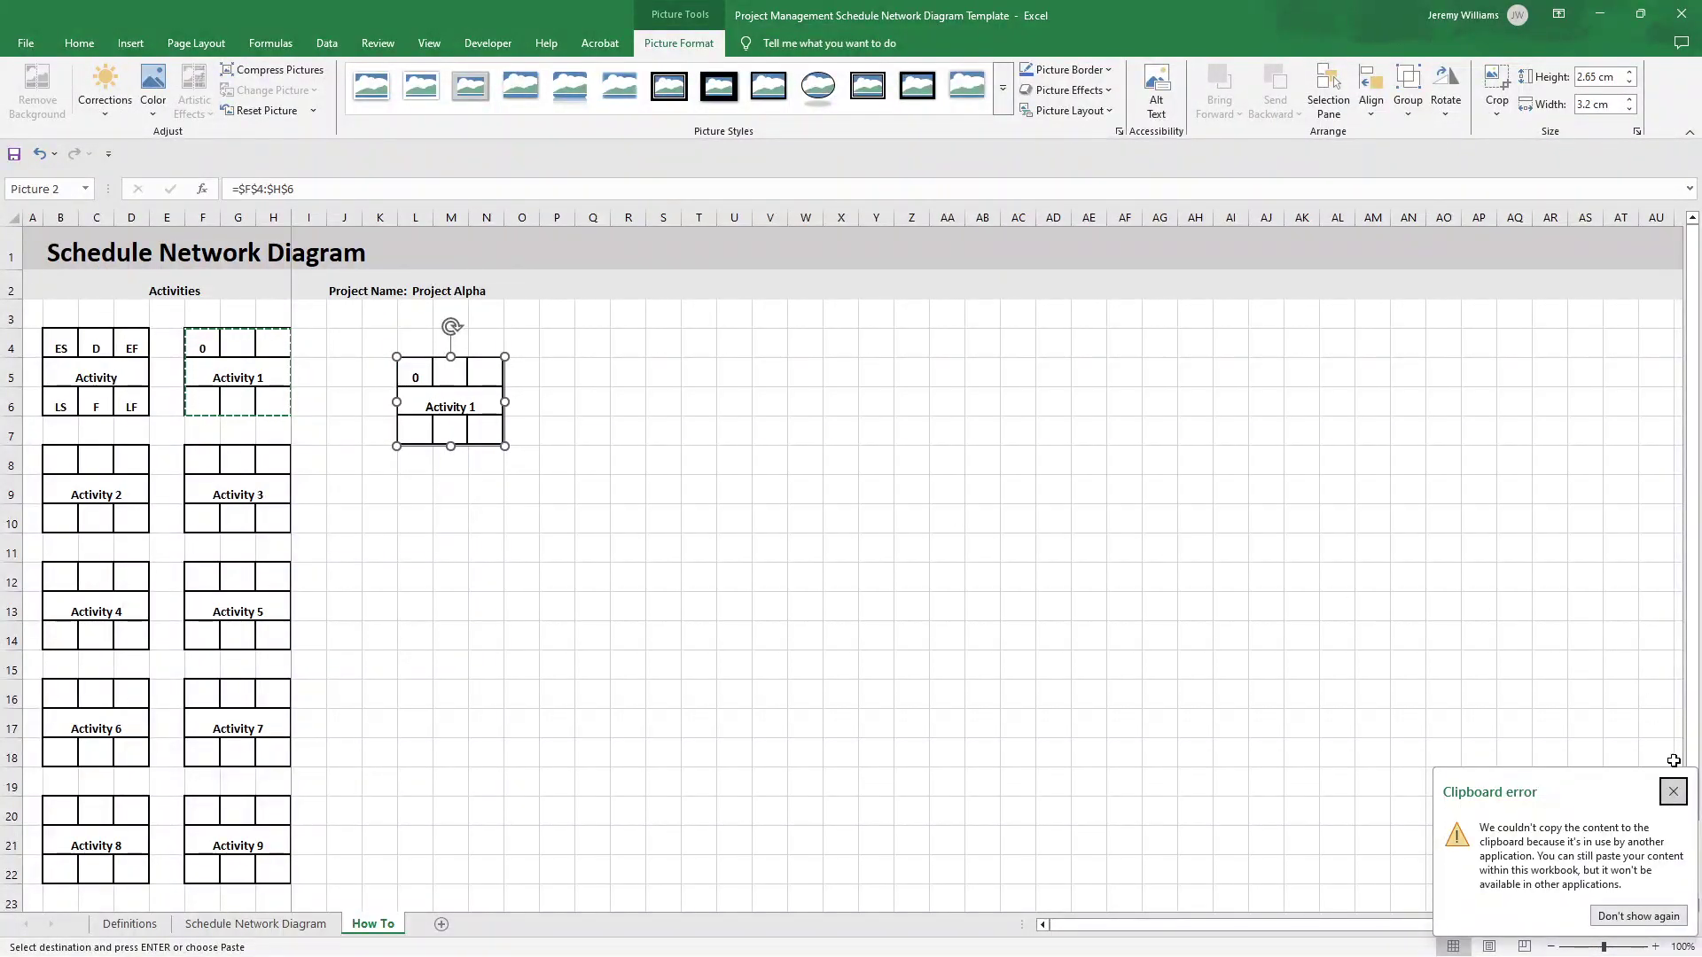
{"action": "left_click", "coordinate": [1672, 791]}
{"action": "mouse_move", "coordinate": [453, 383]}
{"action": "left_mouse_down"}
{"action": "mouse_move", "coordinate": [542, 352]}
{"action": "mouse_move", "coordinate": [375, 381]}
{"action": "mouse_move", "coordinate": [461, 387]}
{"action": "left_mouse_up"}
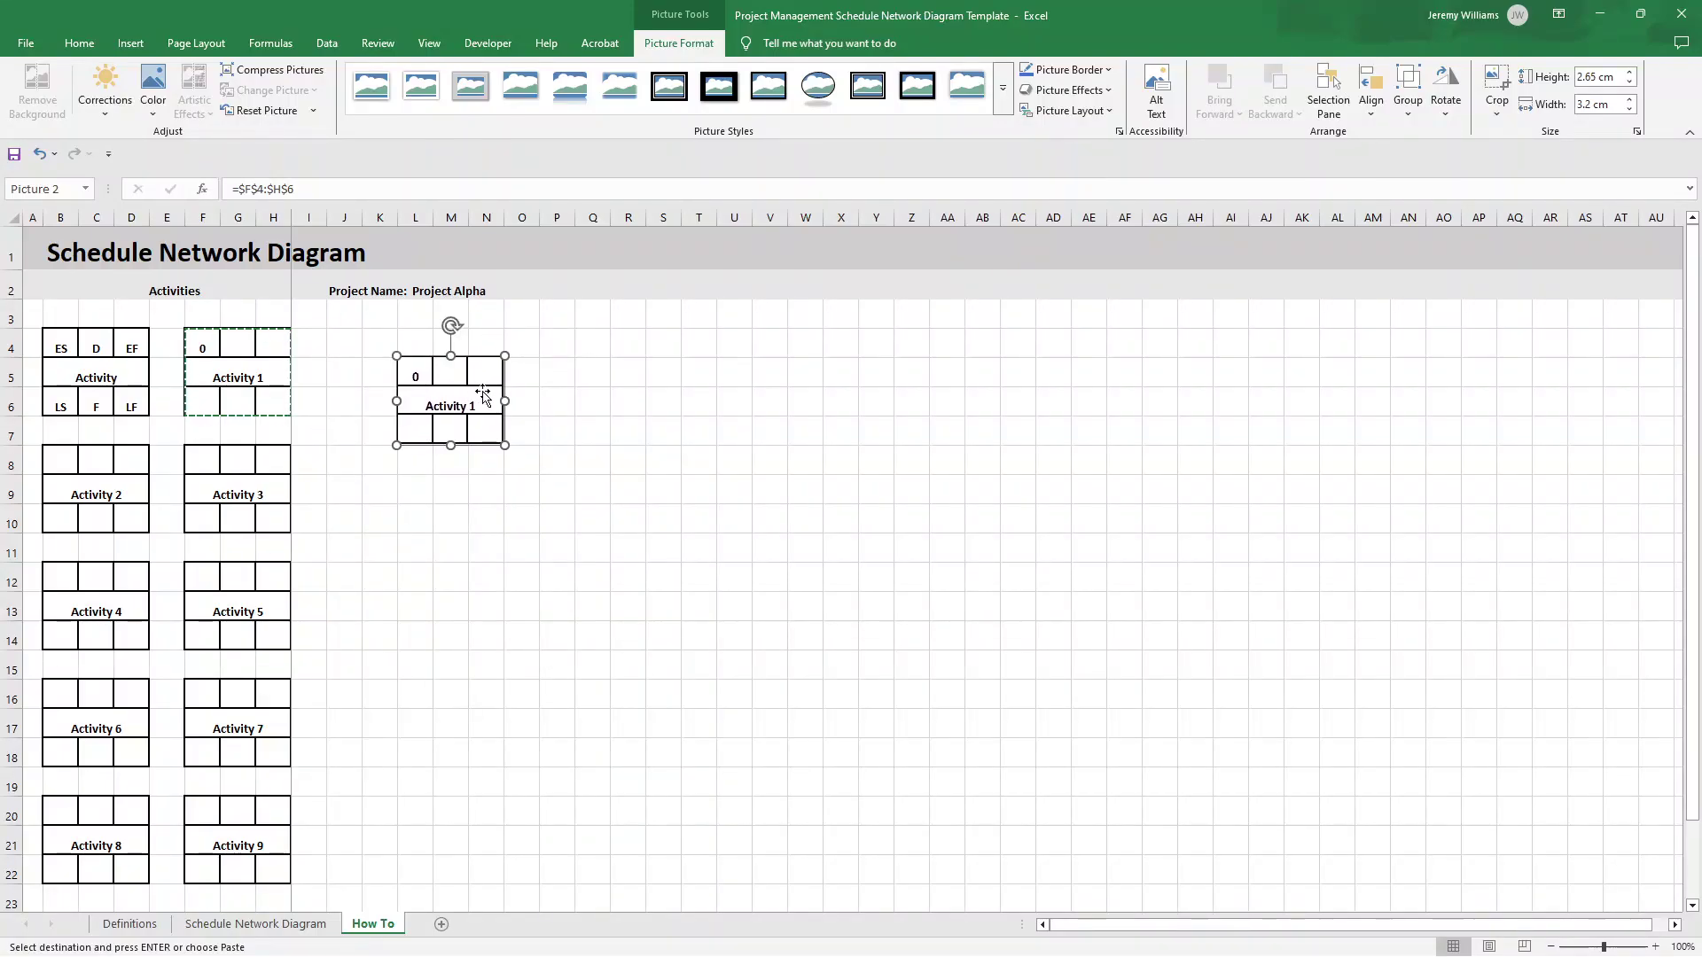
- Clear the copy outline and start editing cell G4 of Activity 1
{"action": "left_click", "coordinate": [249, 347]}
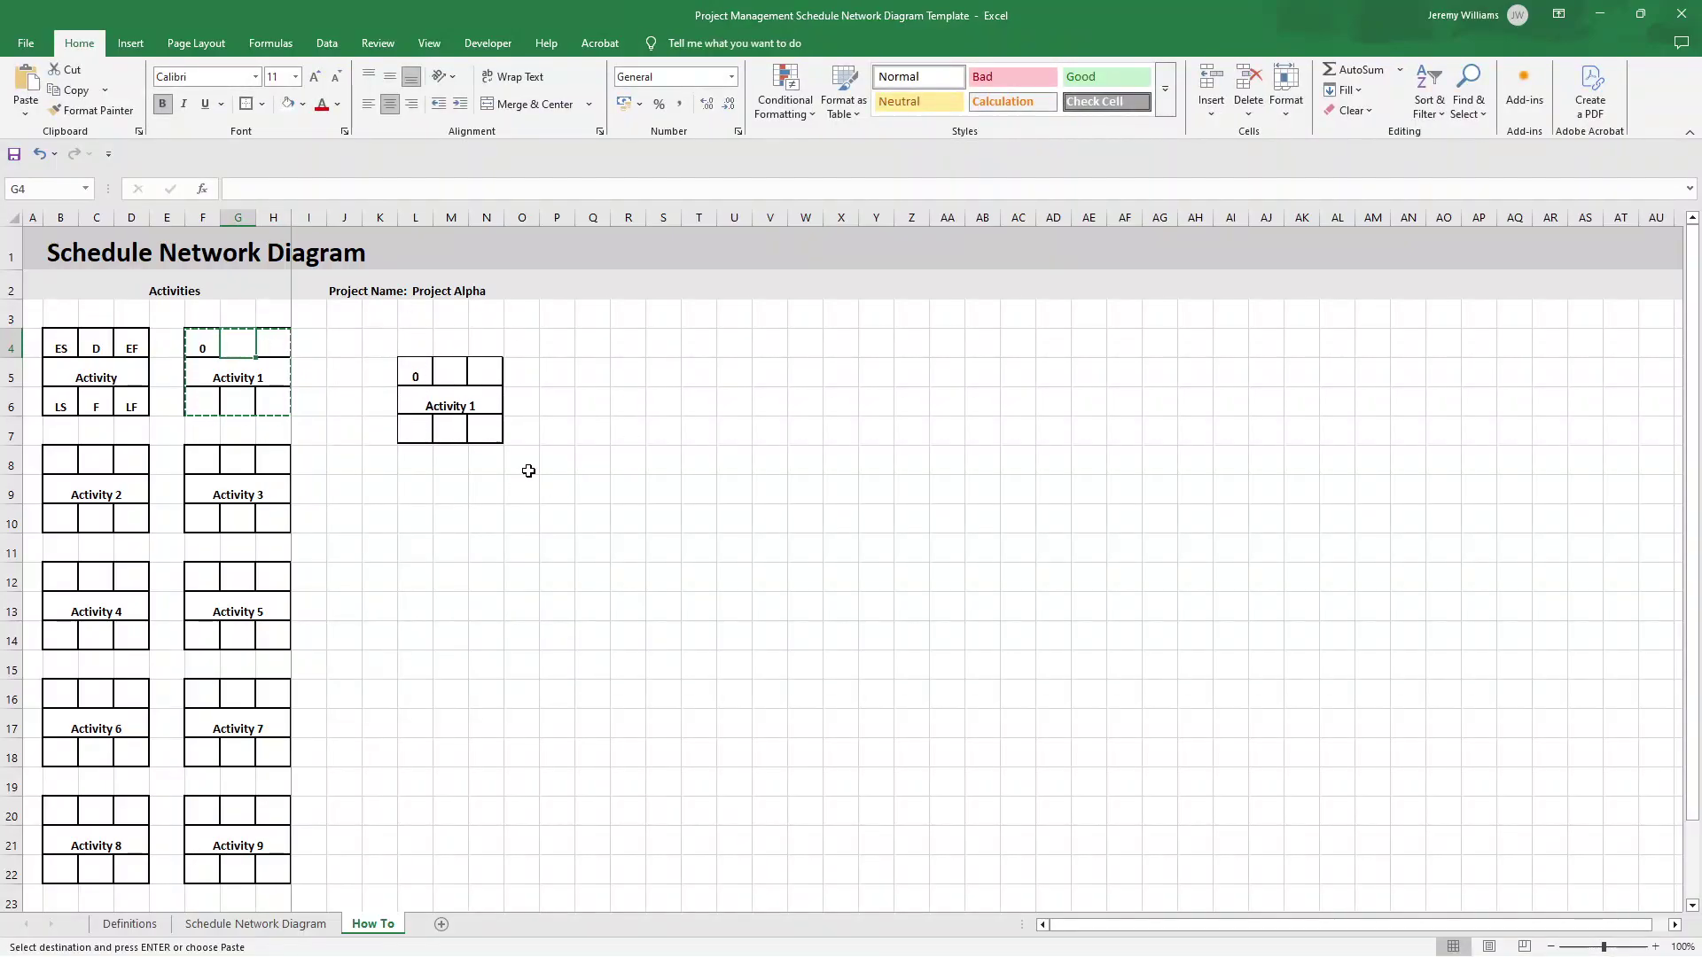
{"action": "key", "text": "Escape"}
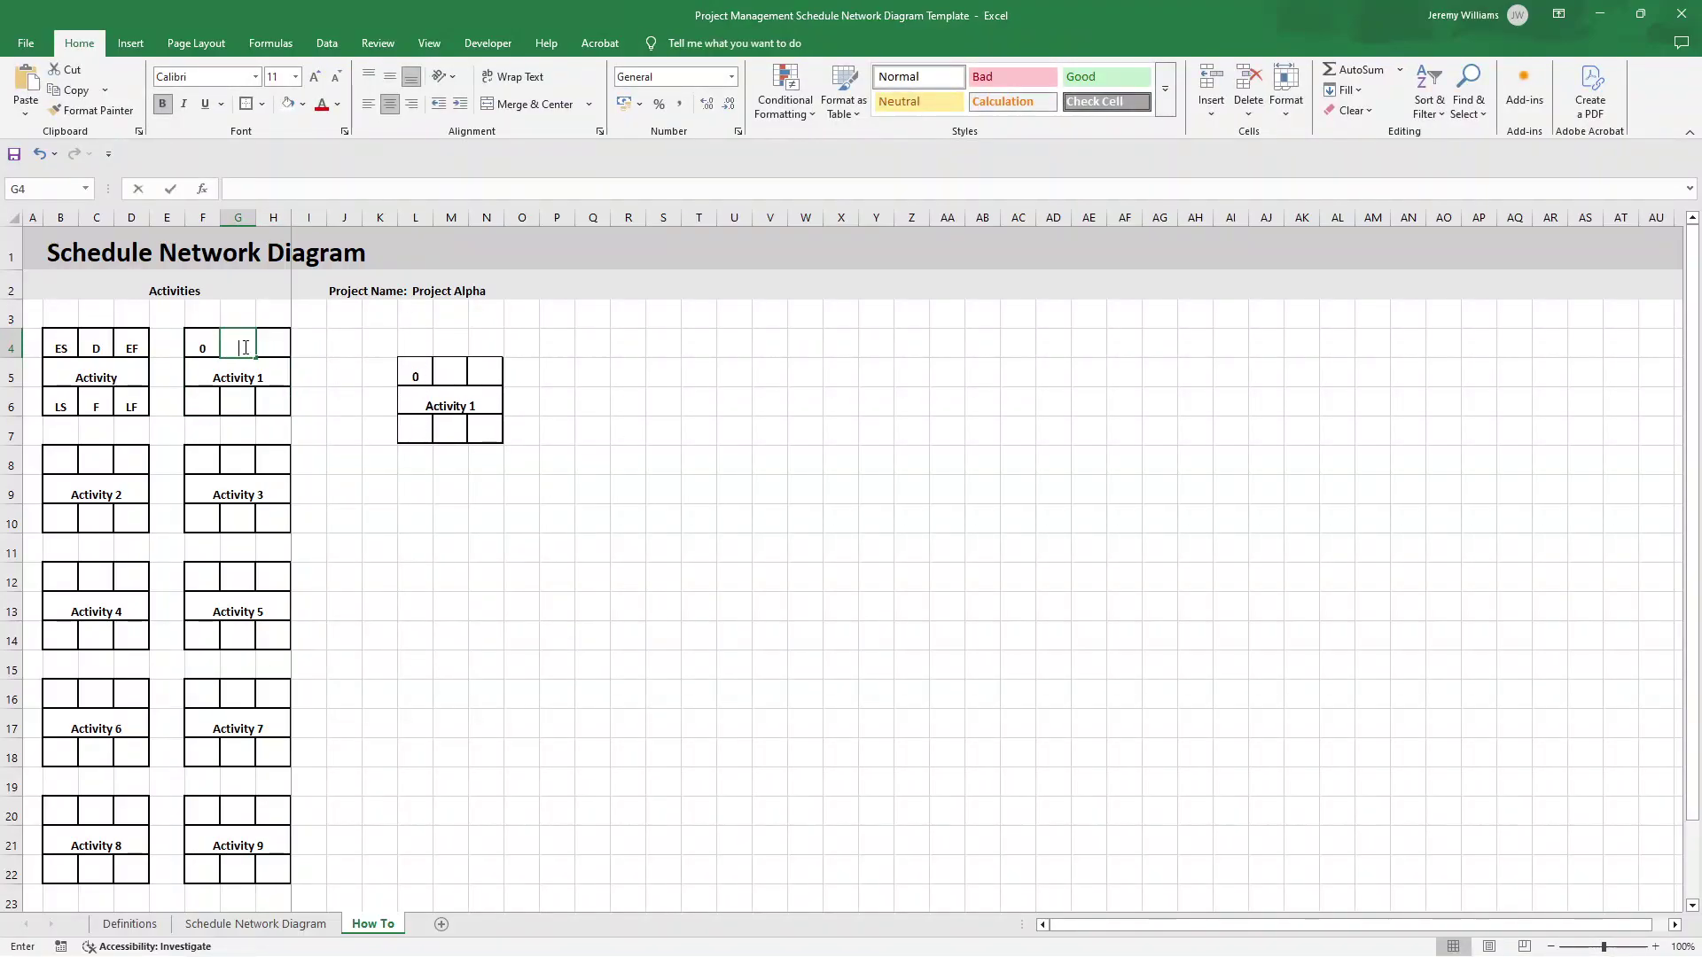
{"action": "double_click", "coordinate": [246, 347]}
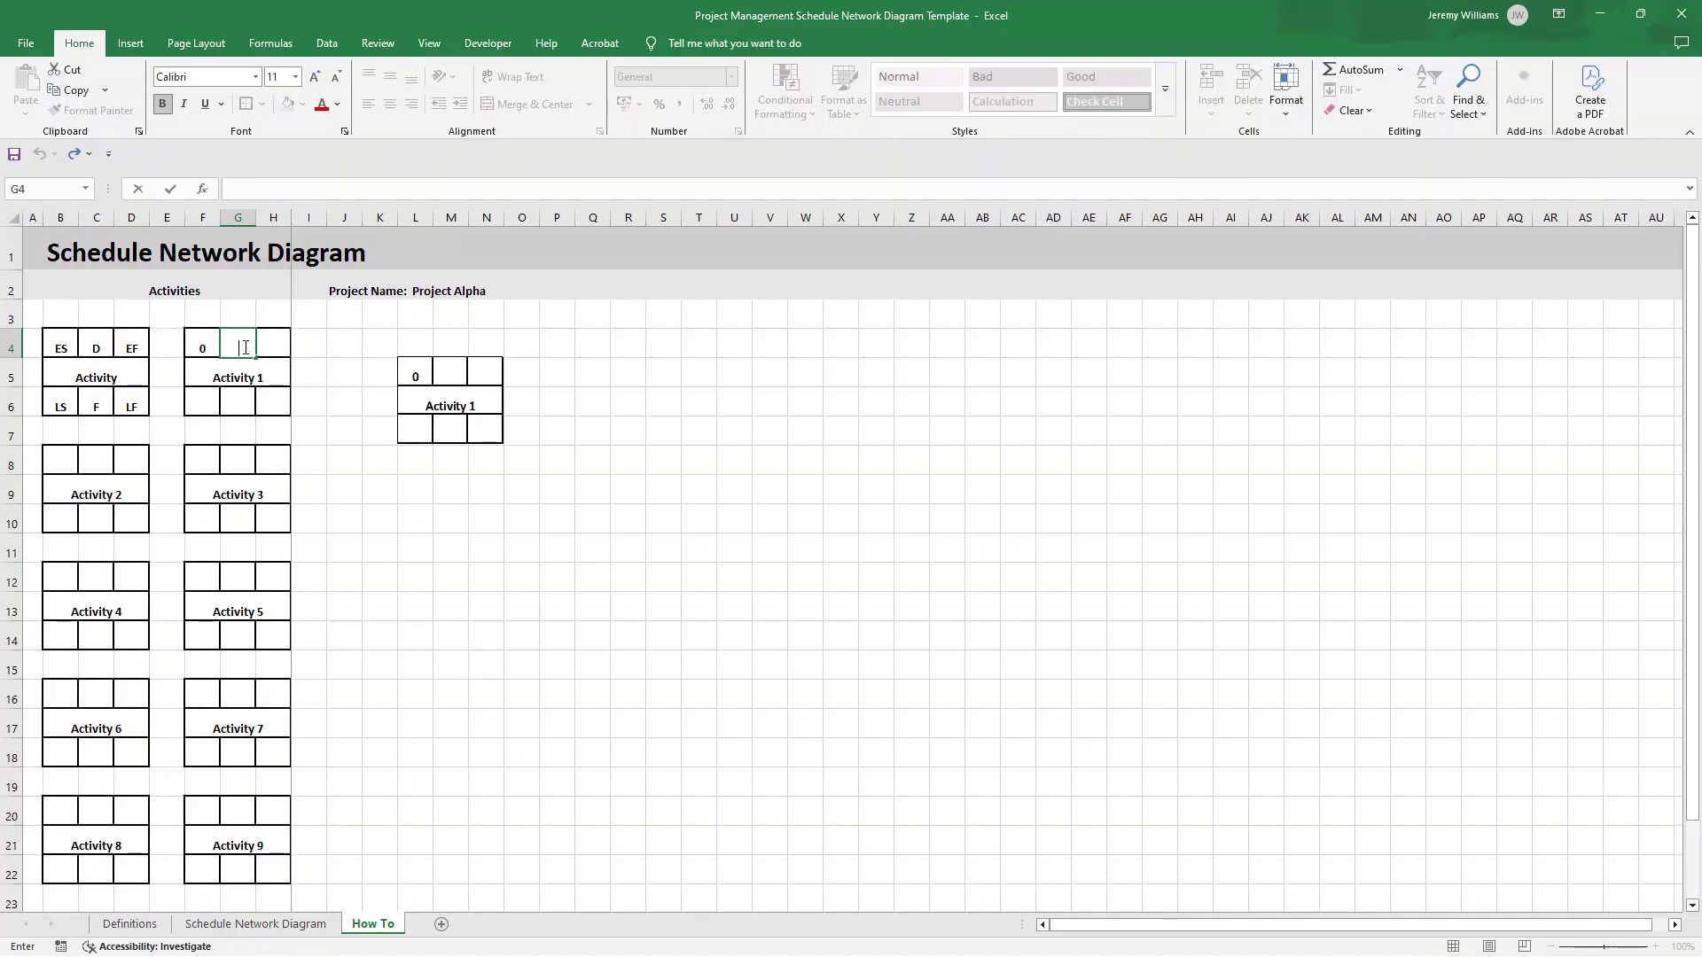
- Enter duration 5 in G4, nudge the linked picture, and recopy F4:H6
{"action": "key", "text": "Return"}
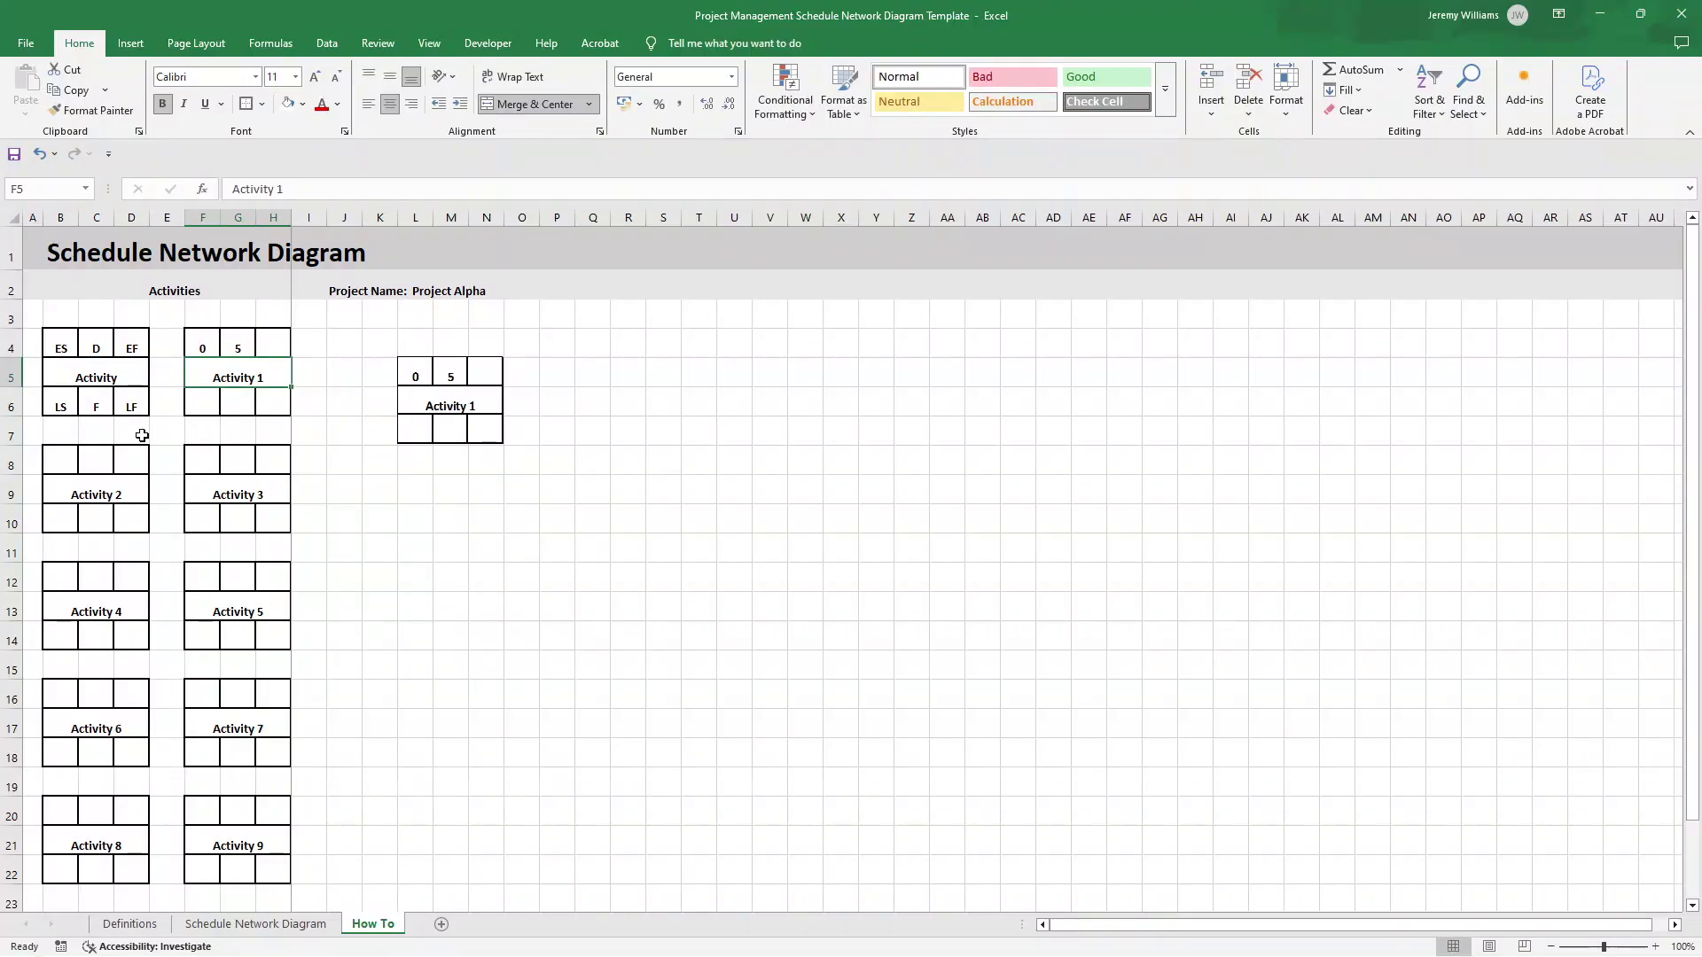
{"action": "left_click", "coordinate": [109, 459]}
{"action": "left_click", "coordinate": [67, 459]}
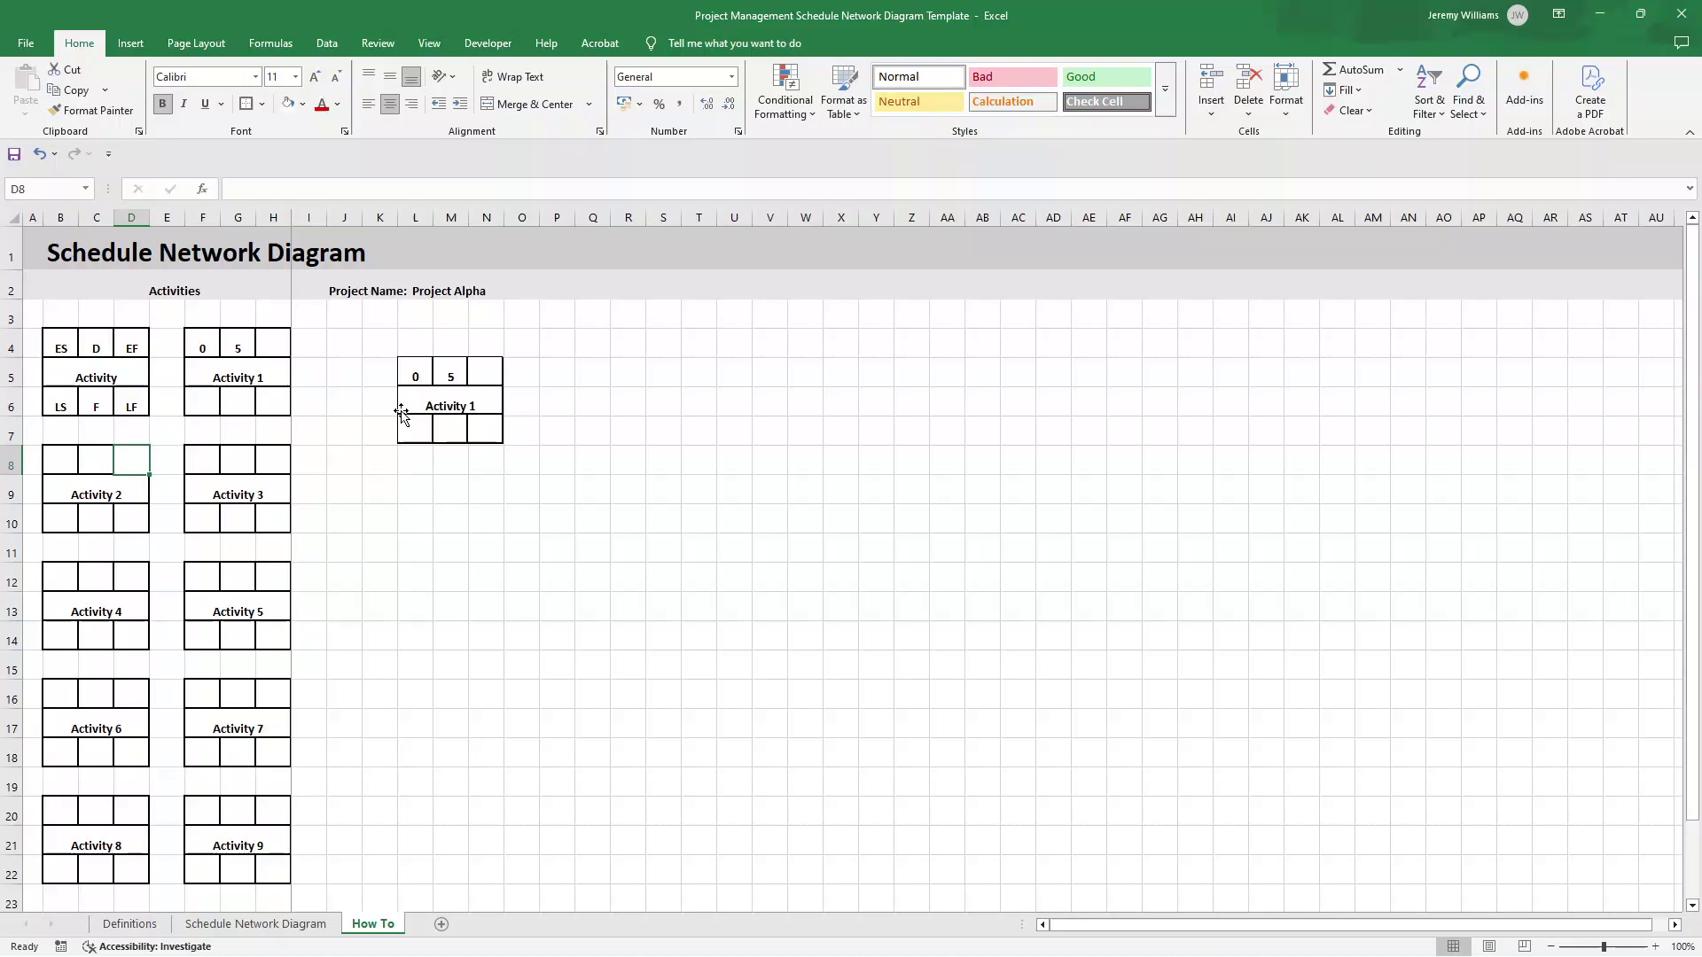
{"action": "left_click", "coordinate": [273, 345]}
{"action": "key", "text": "Down"}
{"action": "key", "text": "Down"}
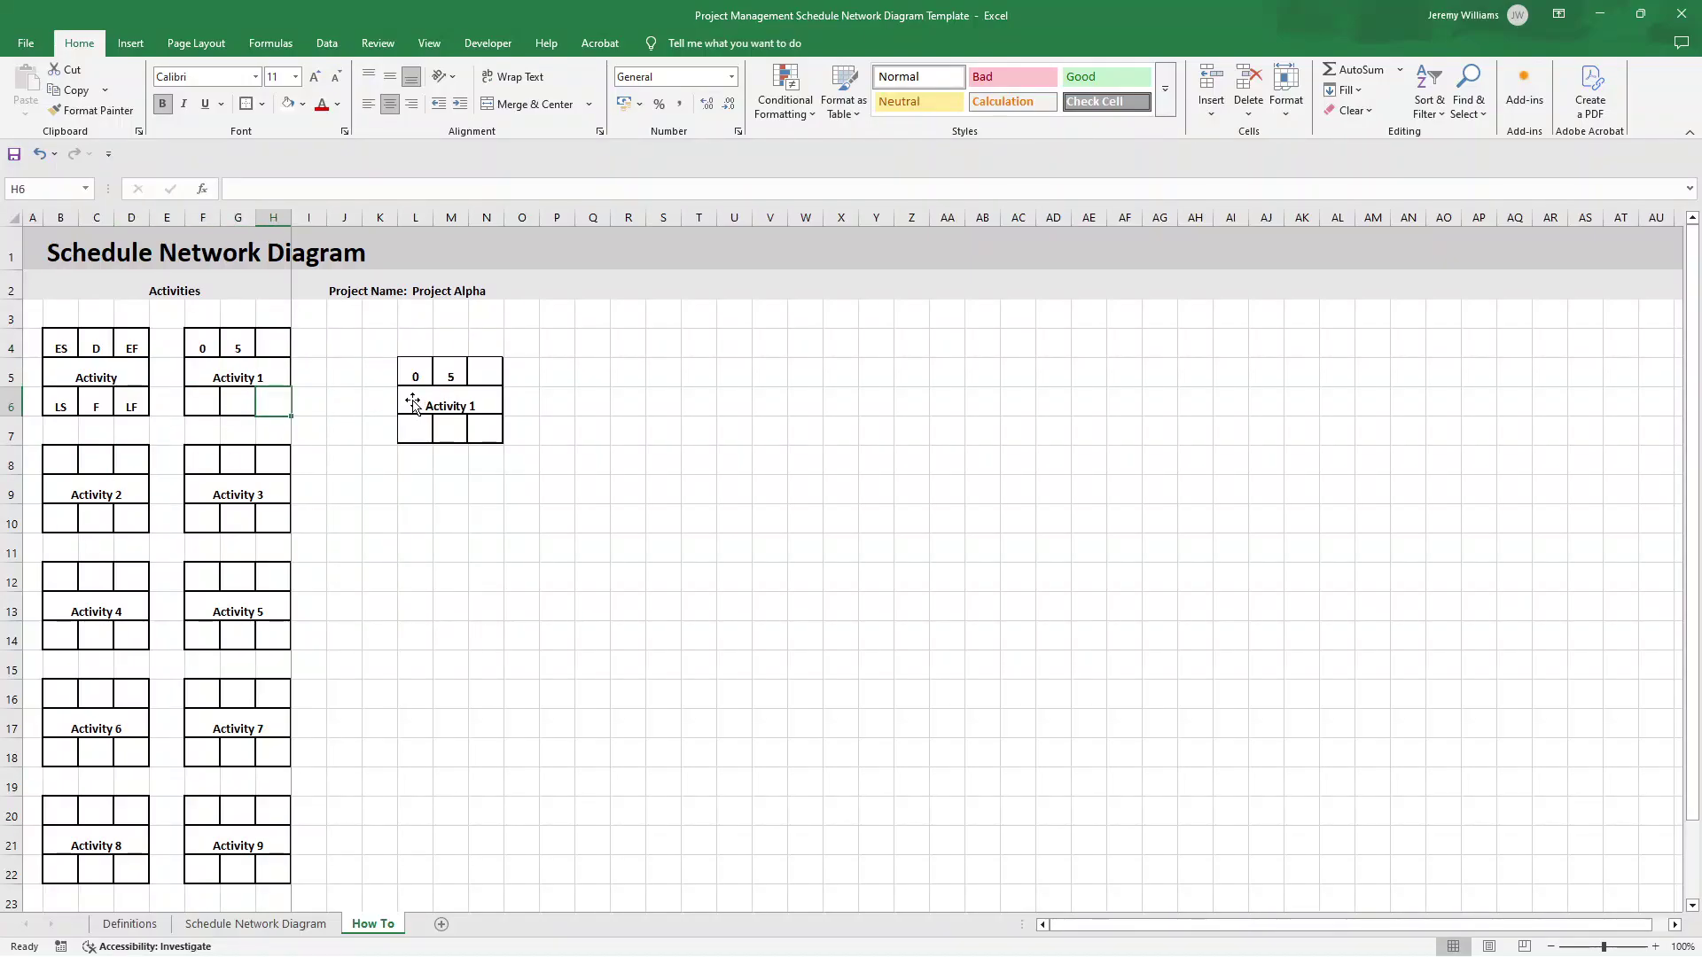
{"action": "left_click_drag", "start_coordinate": [412, 401], "coordinate": [413, 400]}
{"action": "left_click_drag", "start_coordinate": [212, 350], "coordinate": [273, 391]}
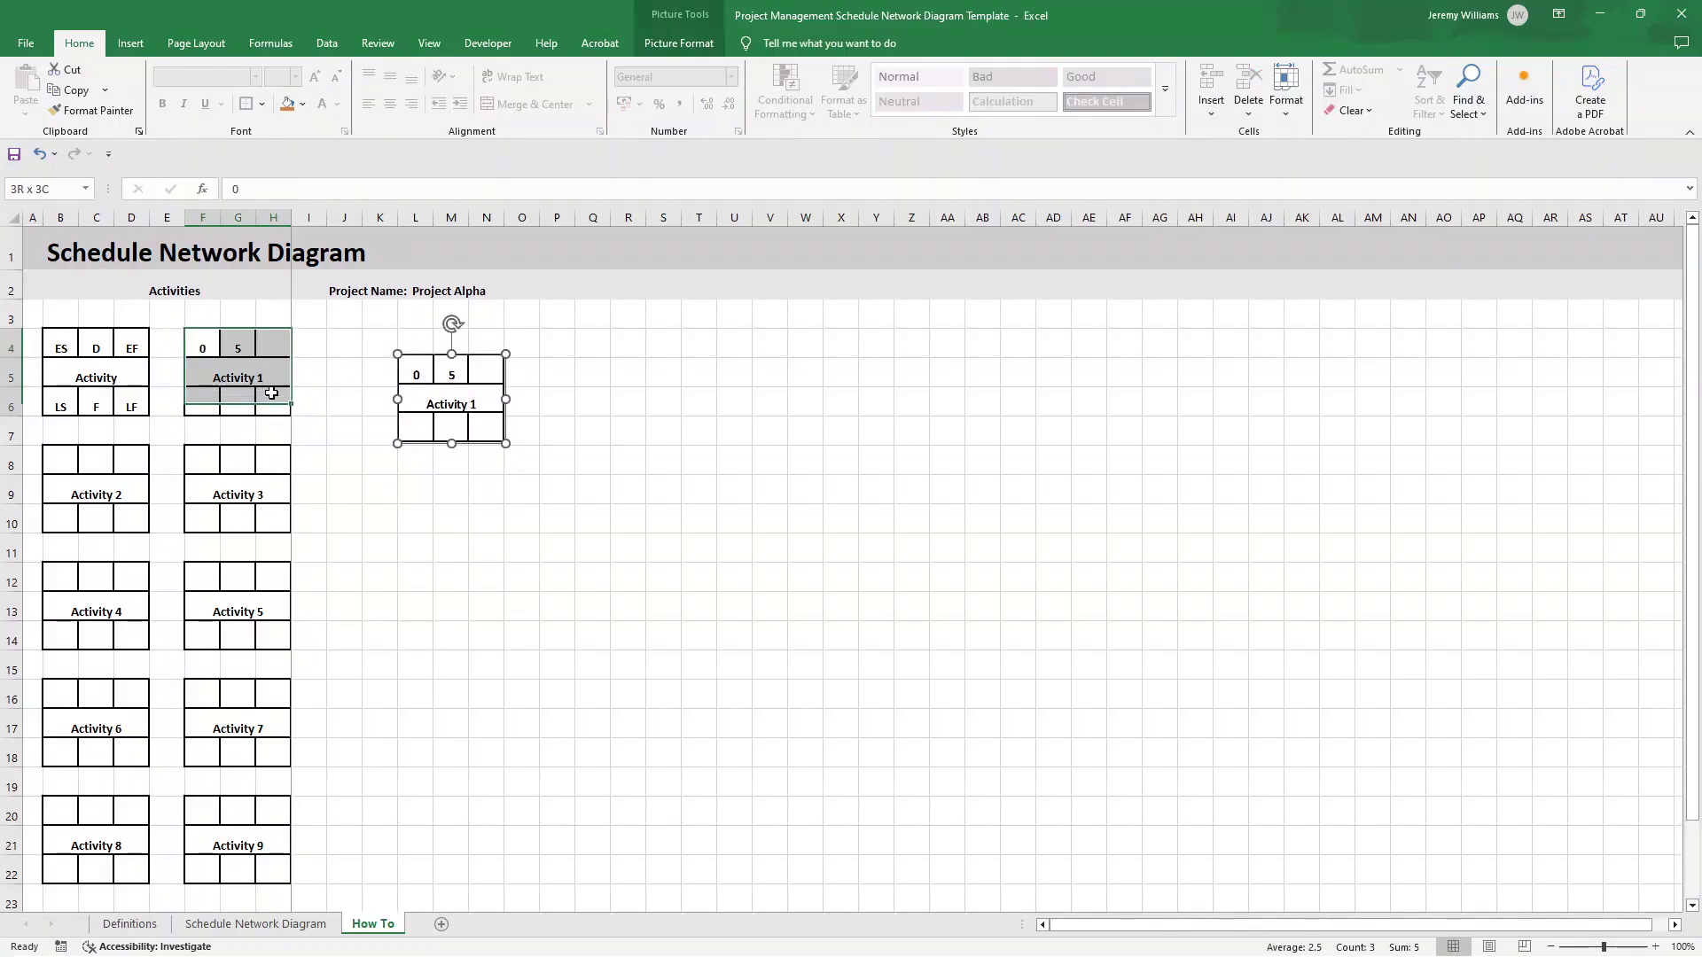
{"action": "key", "text": "ctrl+c"}
- Drag the Activity 1 linked picture down to about L9:N11, then select B8:D10
{"action": "left_click", "coordinate": [699, 371]}
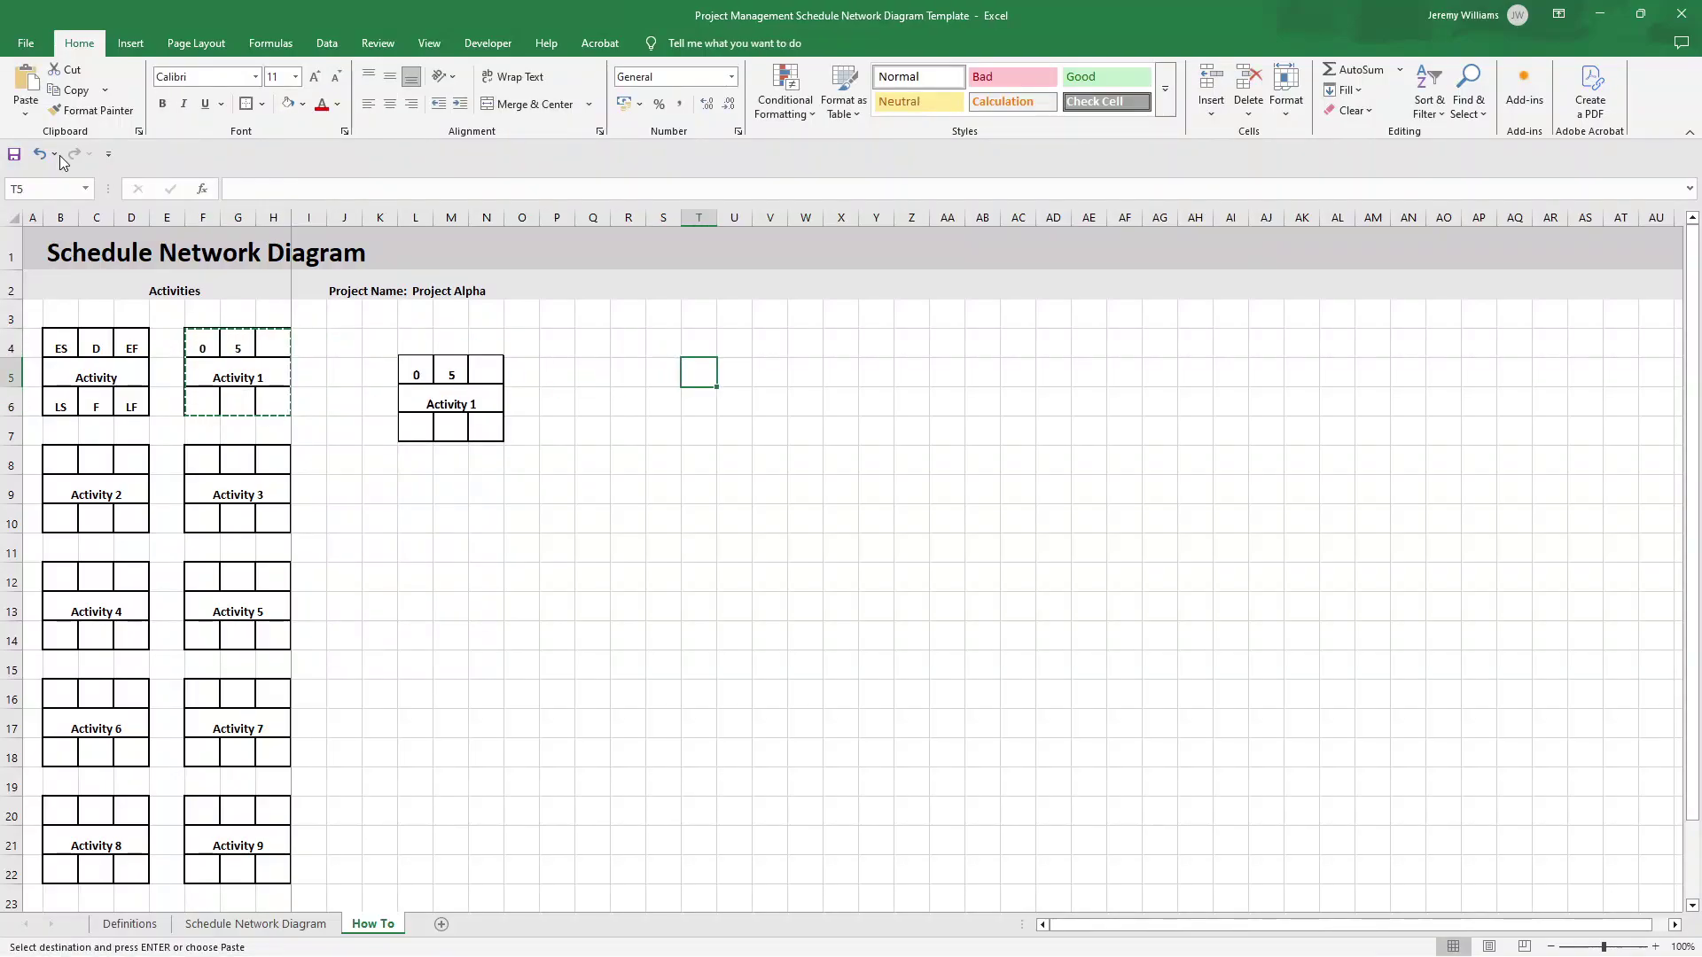
{"action": "left_click", "coordinate": [25, 104]}
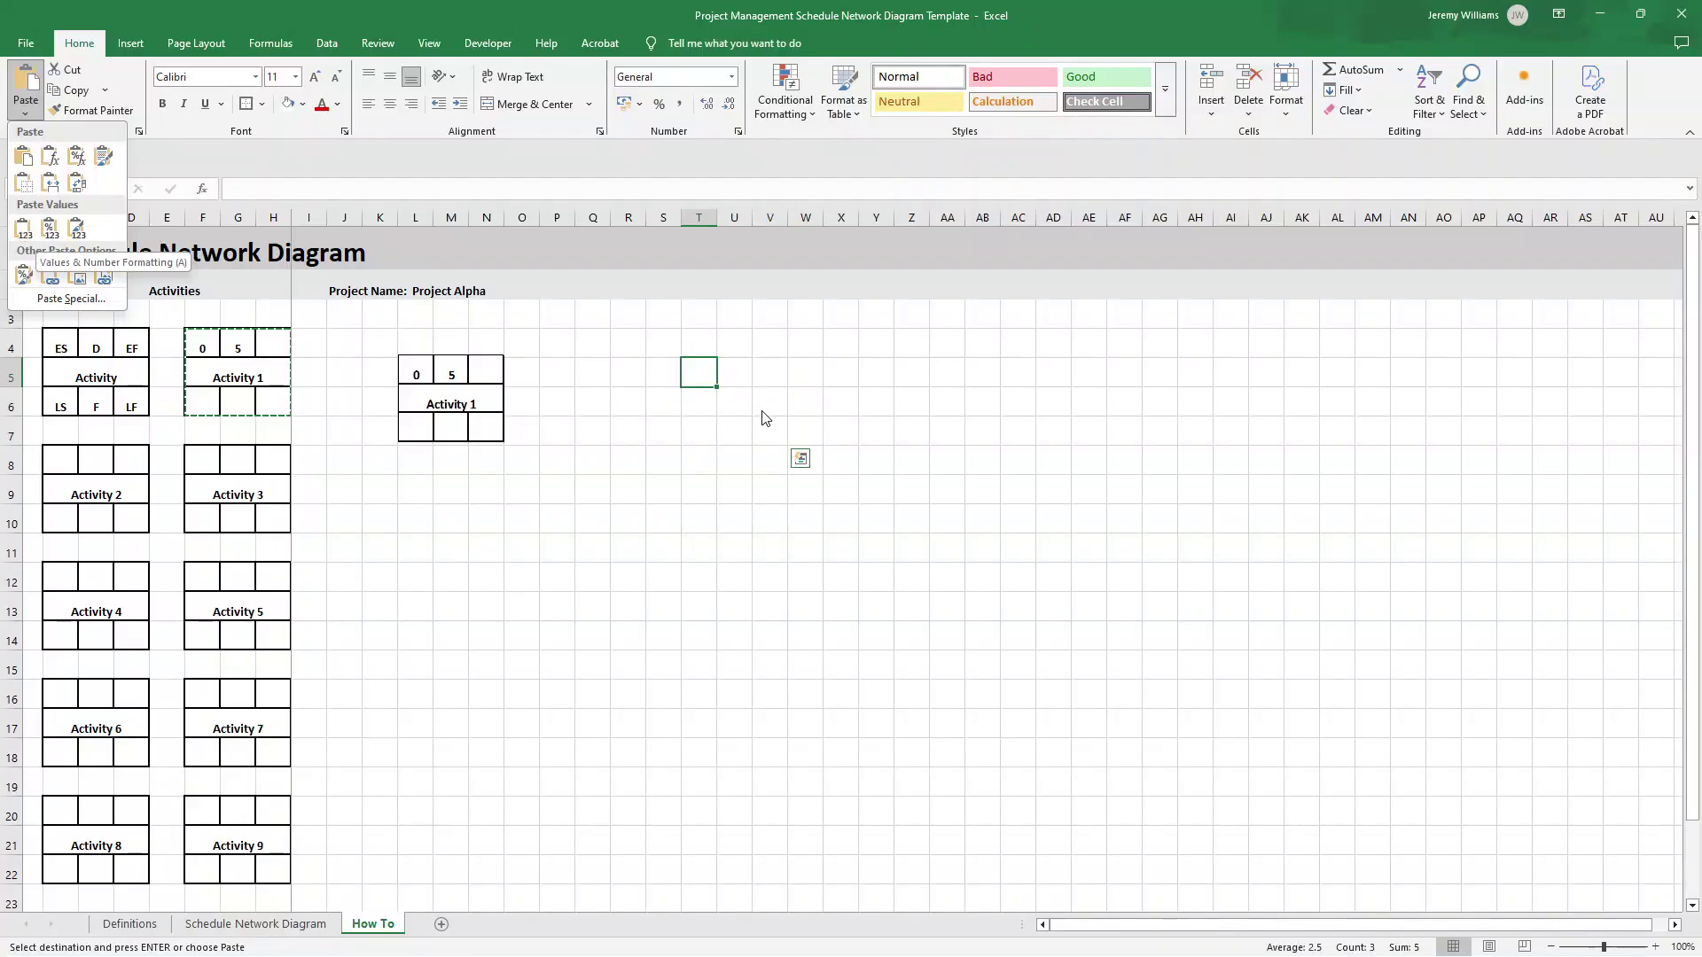
{"action": "key", "text": "Escape"}
{"action": "left_click", "coordinate": [495, 367]}
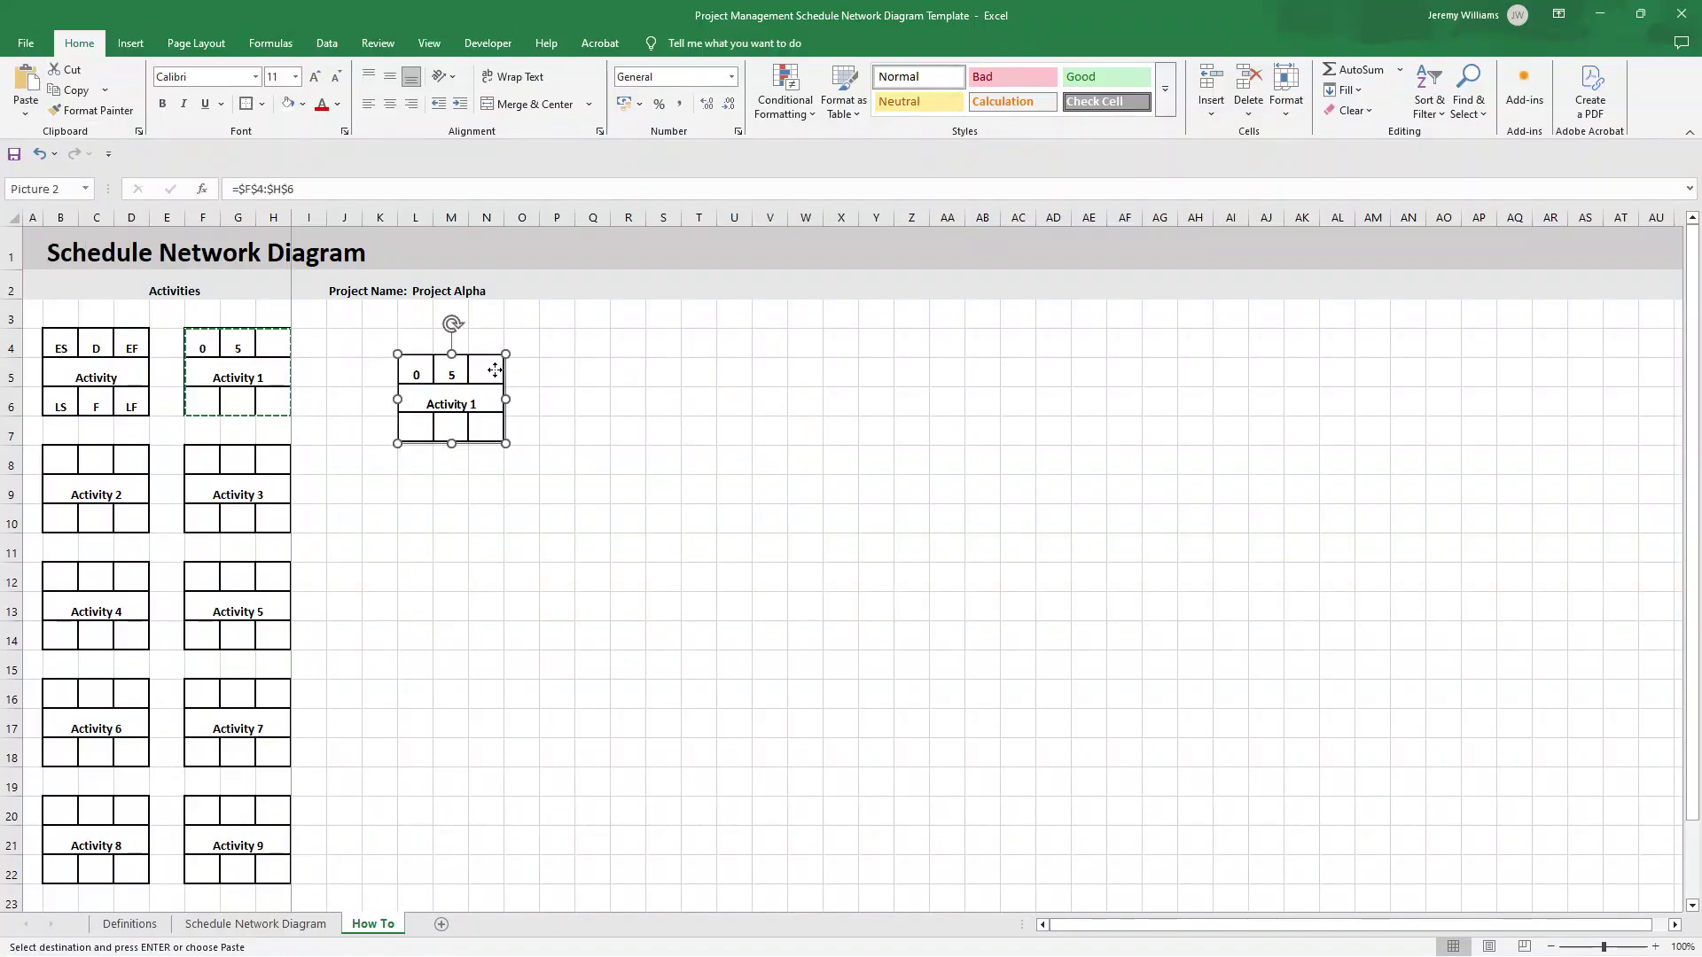
{"action": "left_click_drag", "start_coordinate": [474, 381], "coordinate": [475, 472]}
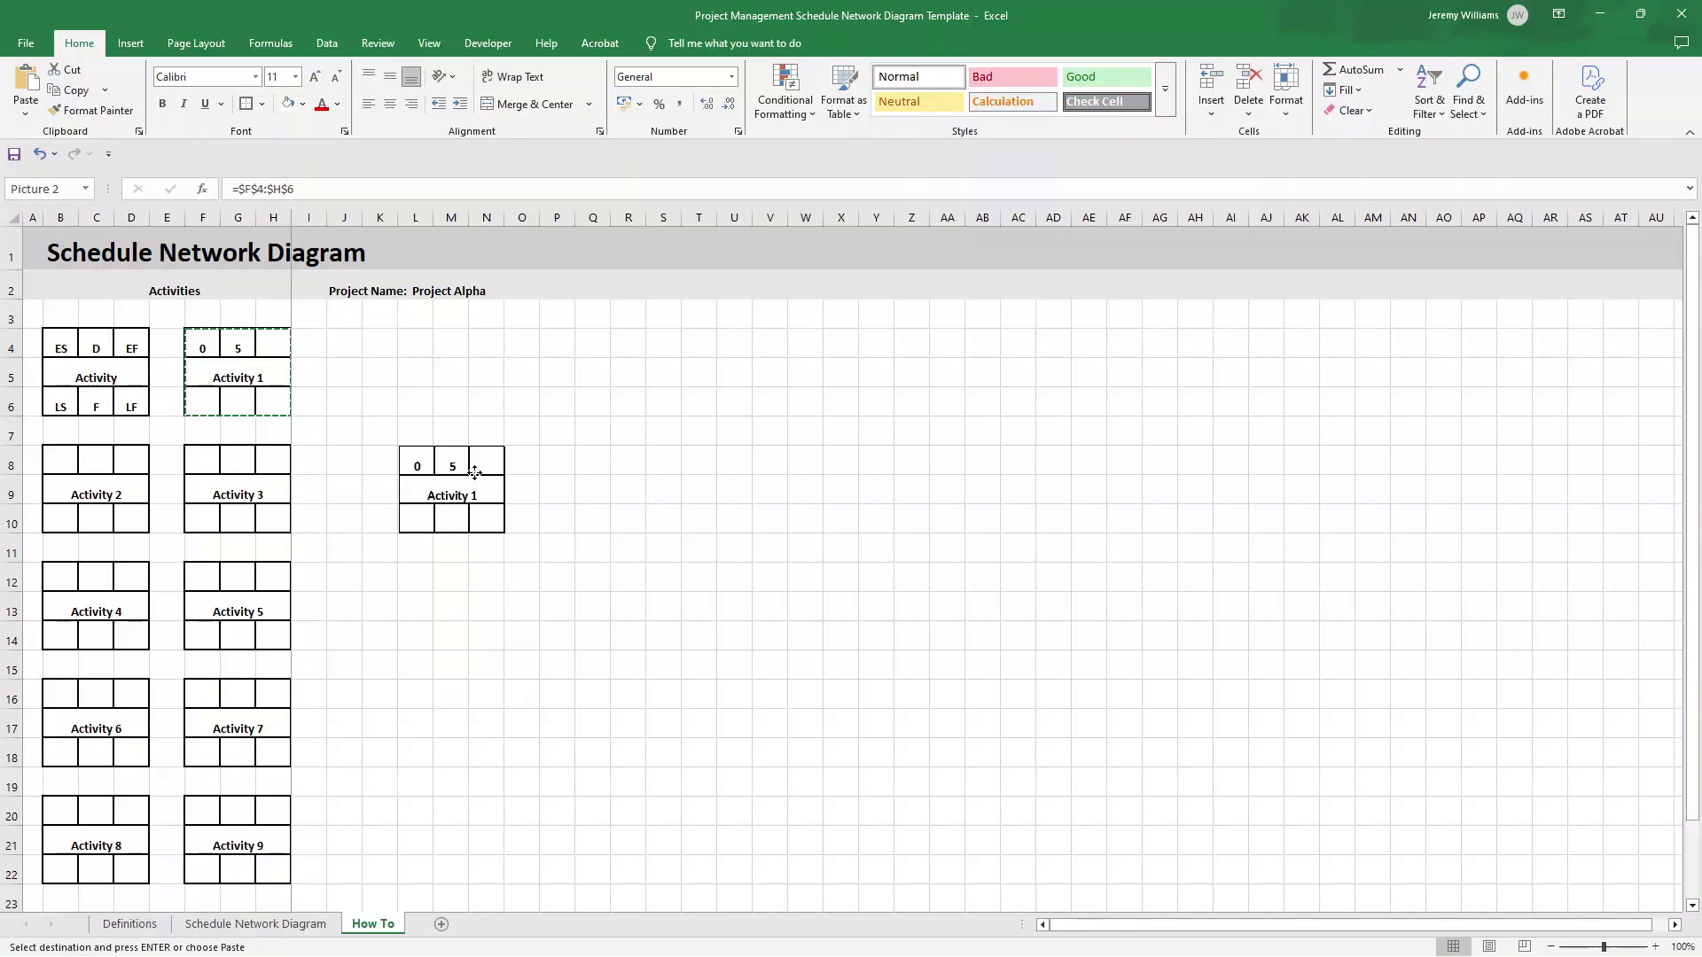
{"action": "left_click", "coordinate": [702, 425]}
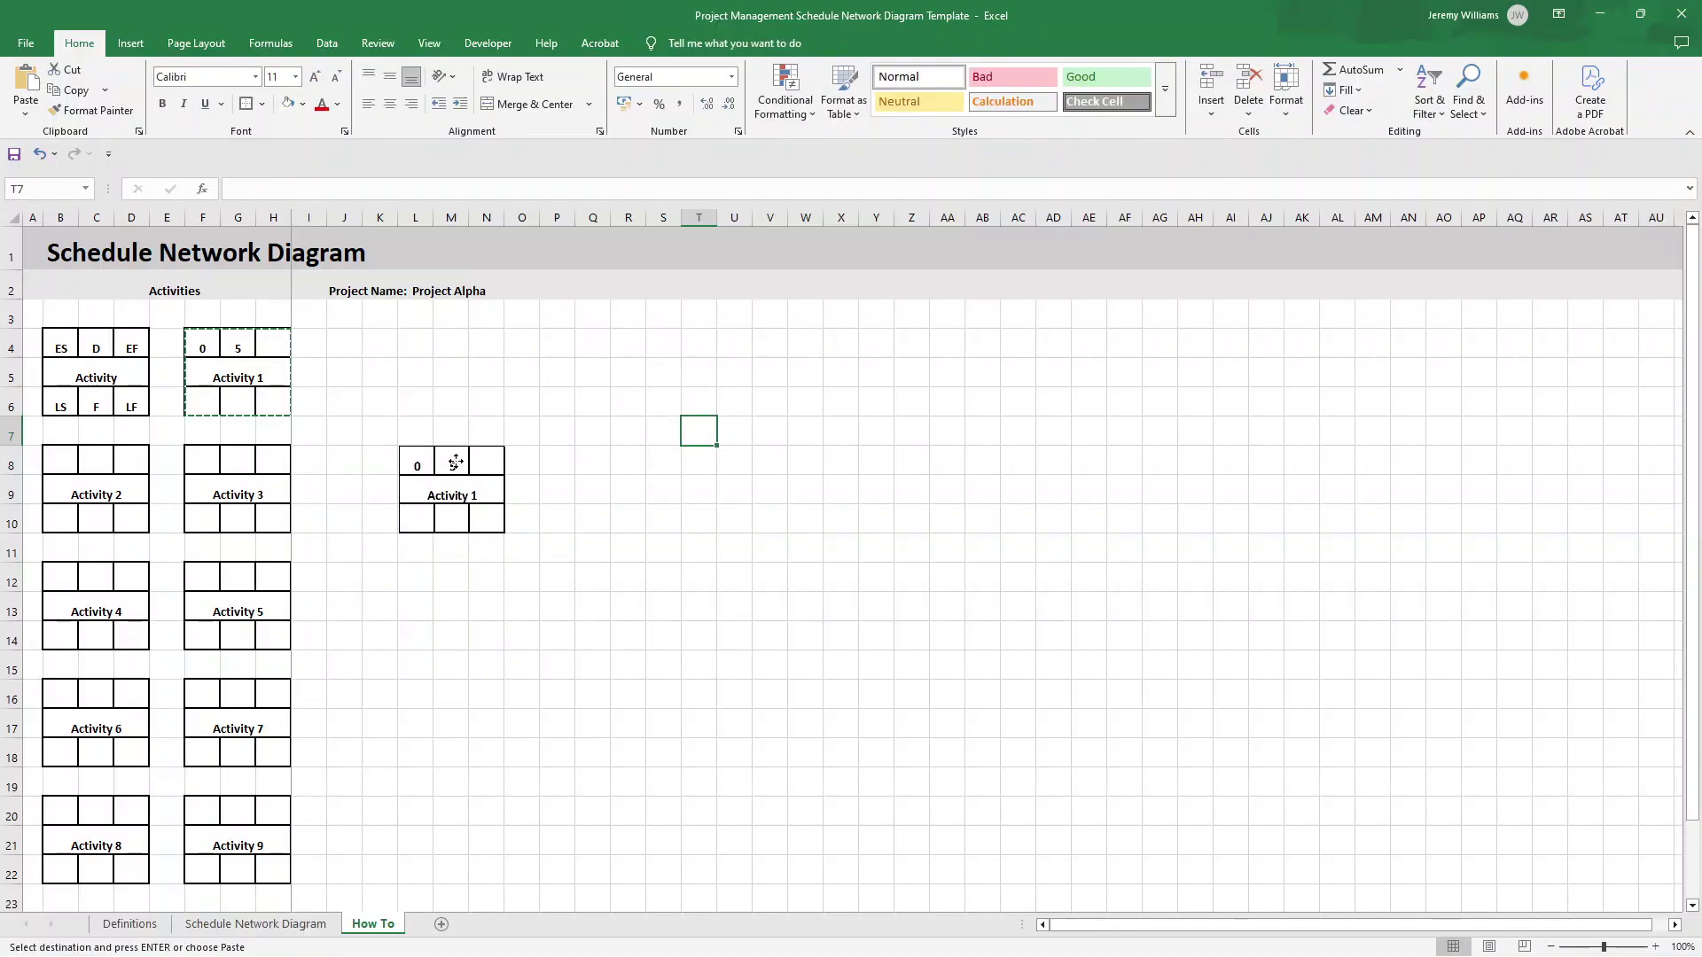
{"action": "left_click_drag", "start_coordinate": [465, 456], "coordinate": [465, 487]}
{"action": "left_click", "coordinate": [637, 450]}
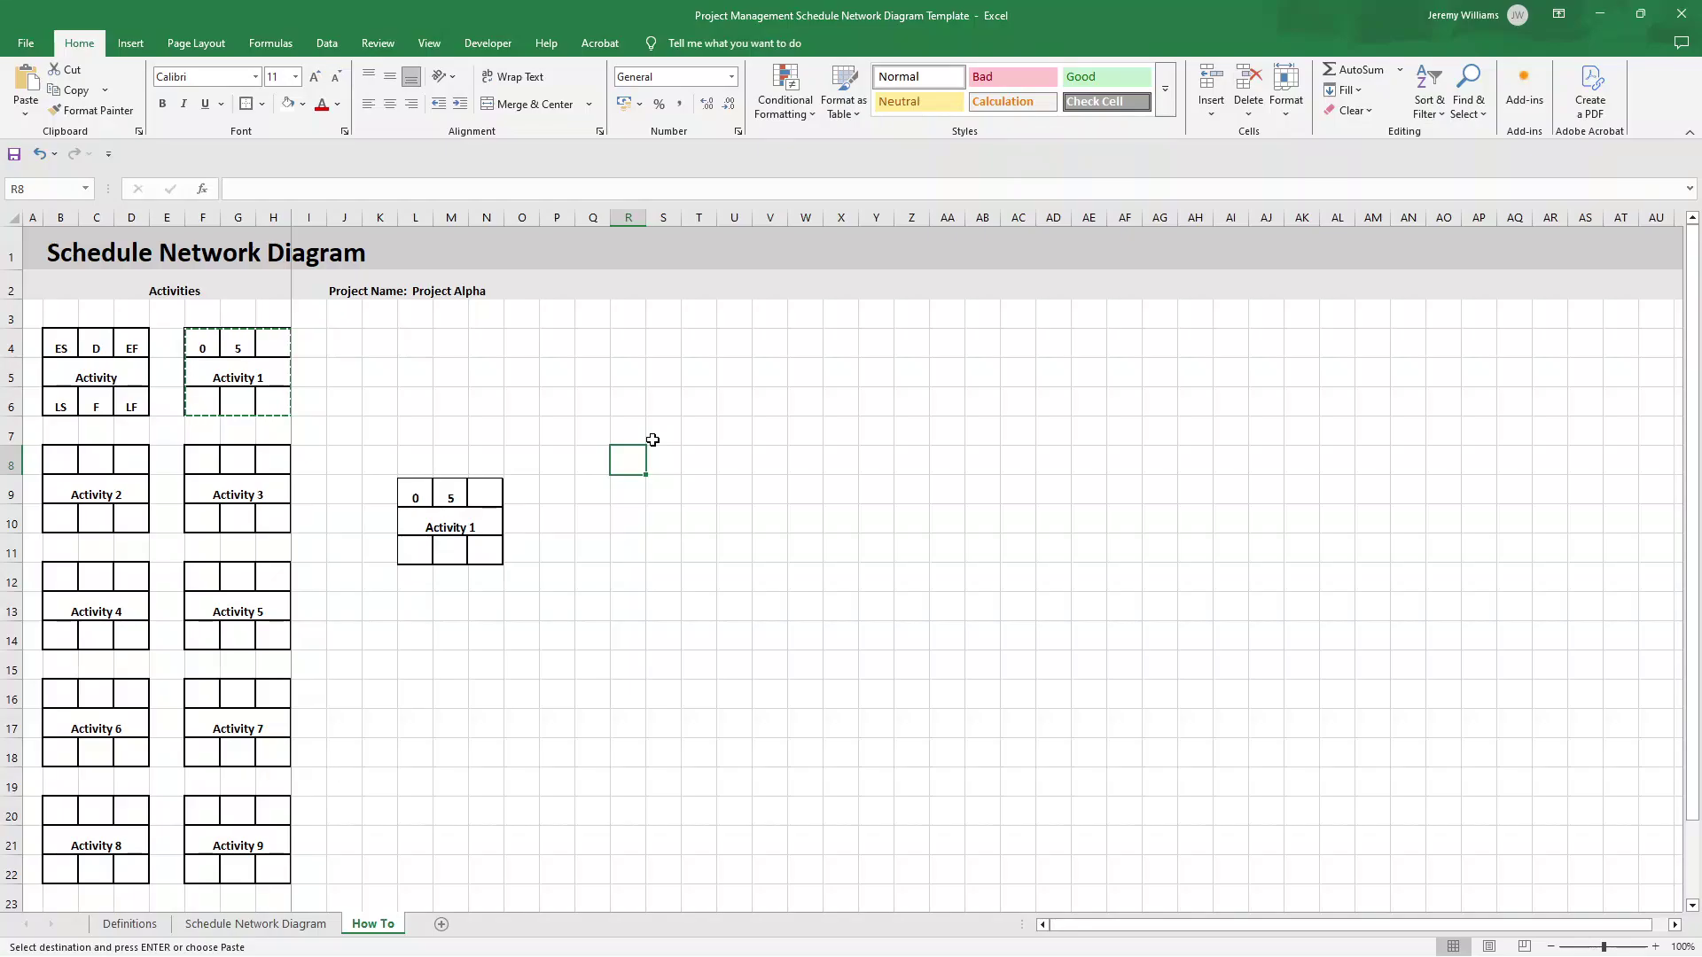
{"action": "left_click", "coordinate": [494, 488]}
{"action": "left_click_drag", "start_coordinate": [494, 489], "coordinate": [498, 486]}
{"action": "left_click", "coordinate": [591, 460]}
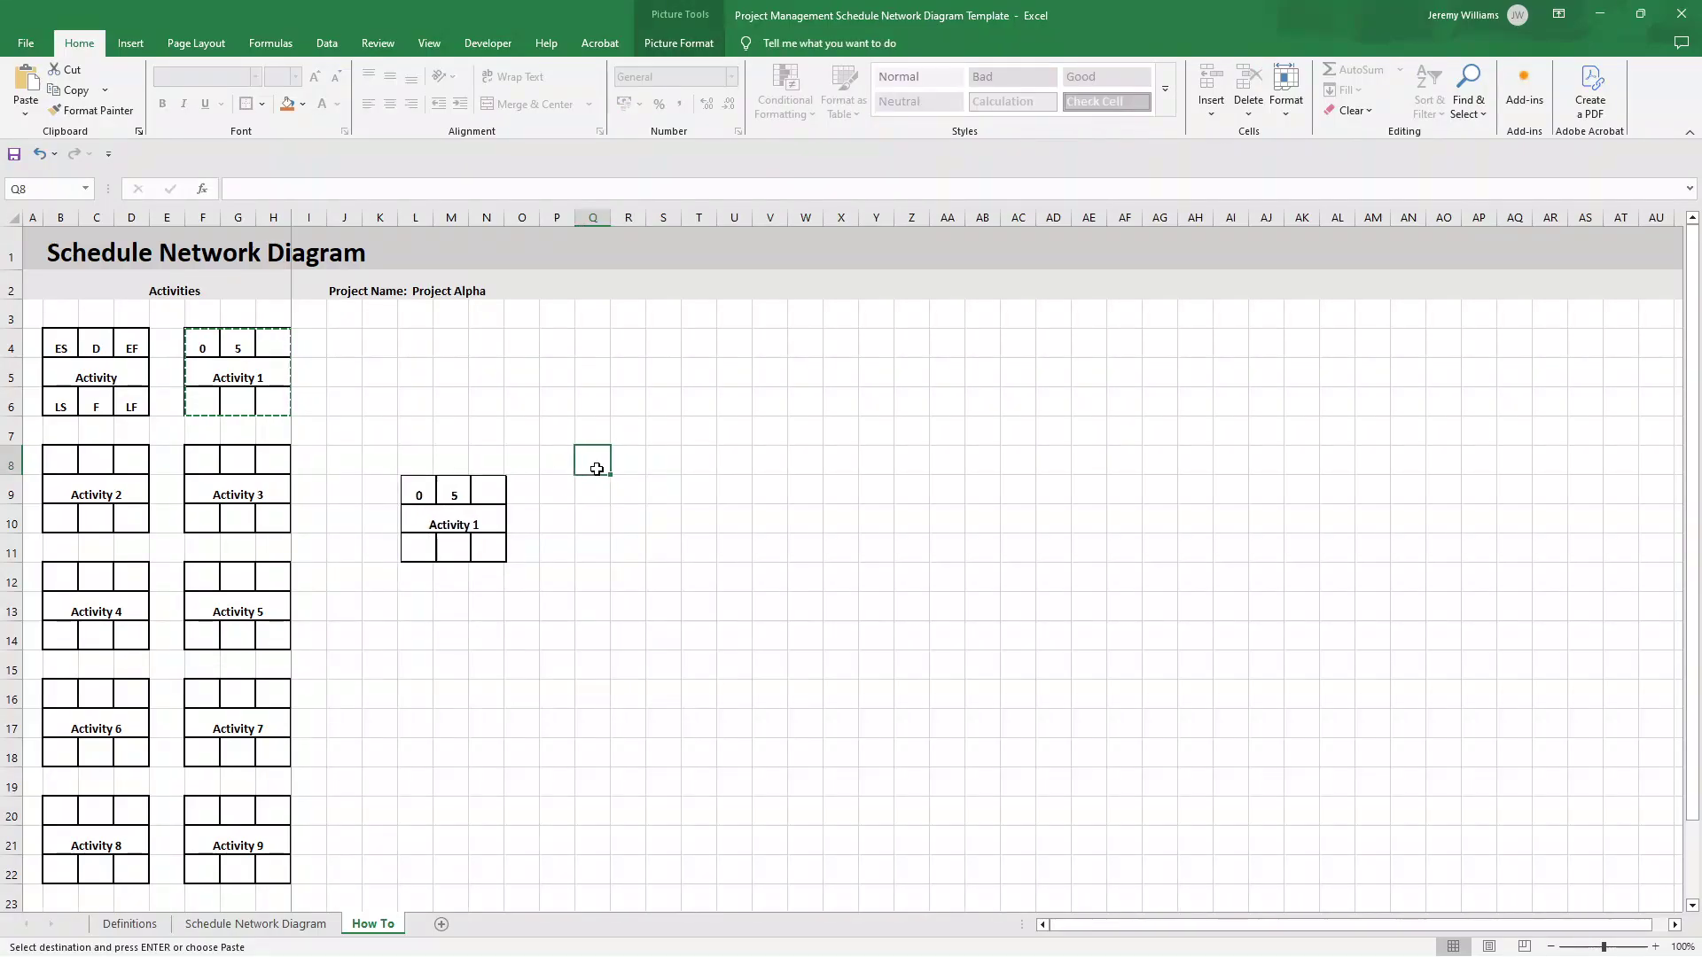
{"action": "left_click_drag", "start_coordinate": [64, 460], "coordinate": [124, 527]}
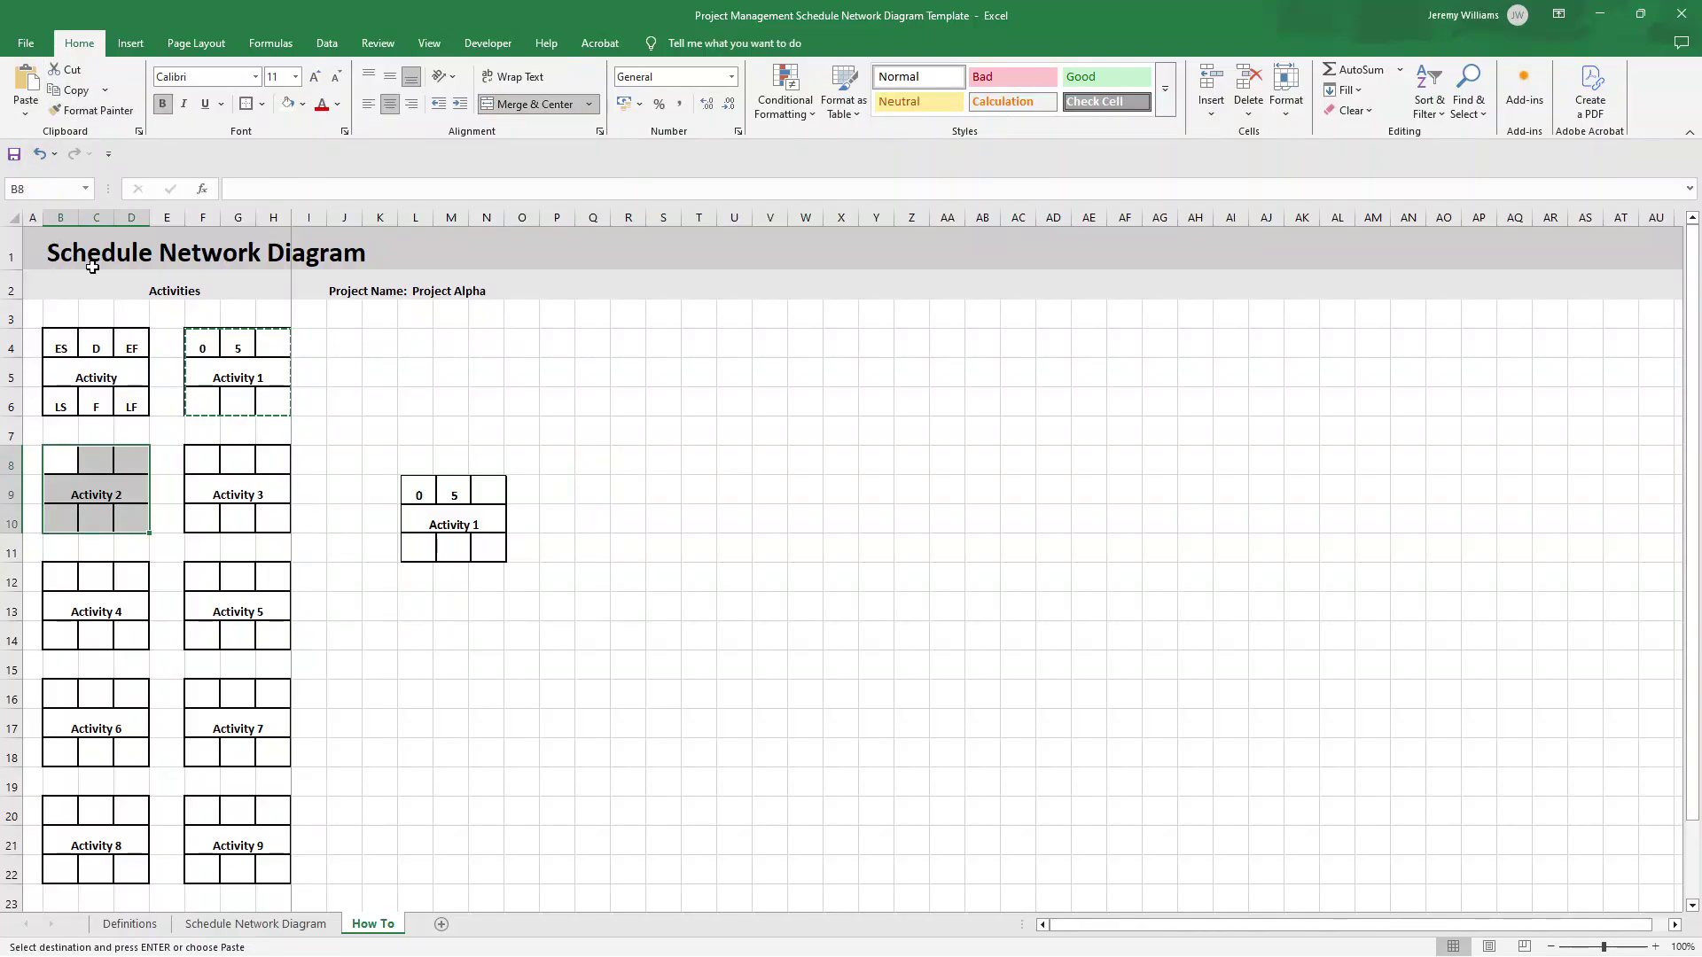
- Paste the copied Activity 2 box as a linked picture at R4
{"action": "left_click", "coordinate": [71, 90]}
{"action": "left_click", "coordinate": [25, 112]}
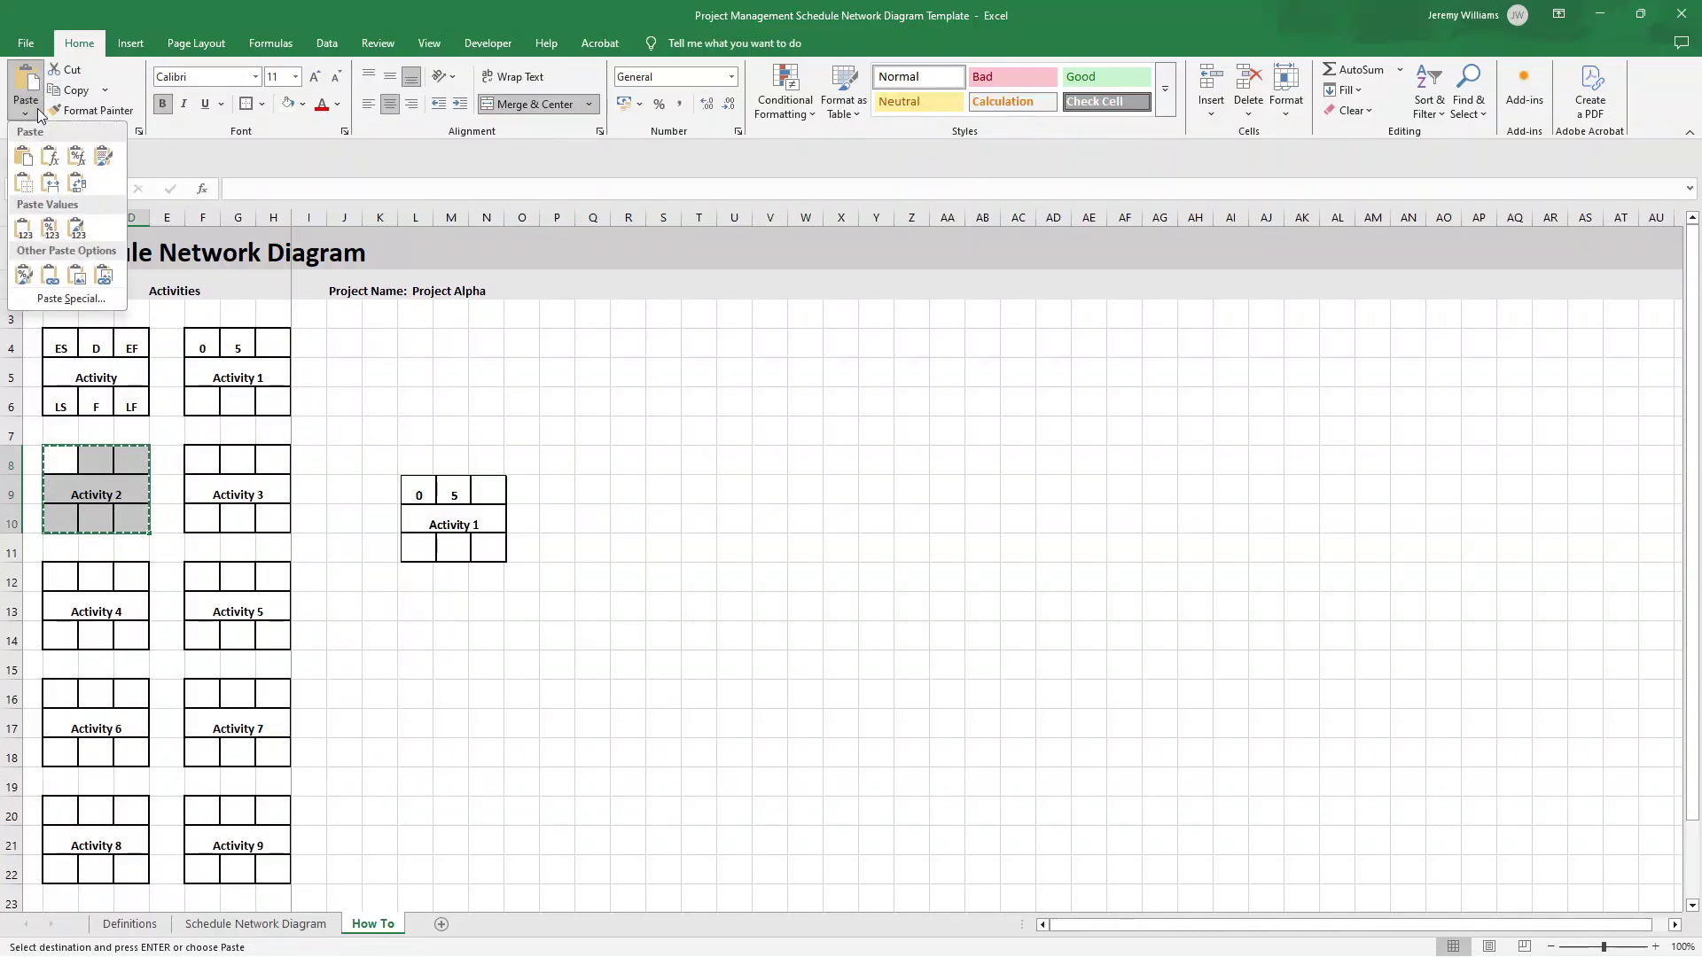
{"action": "key", "text": "Escape"}
{"action": "left_click", "coordinate": [626, 345]}
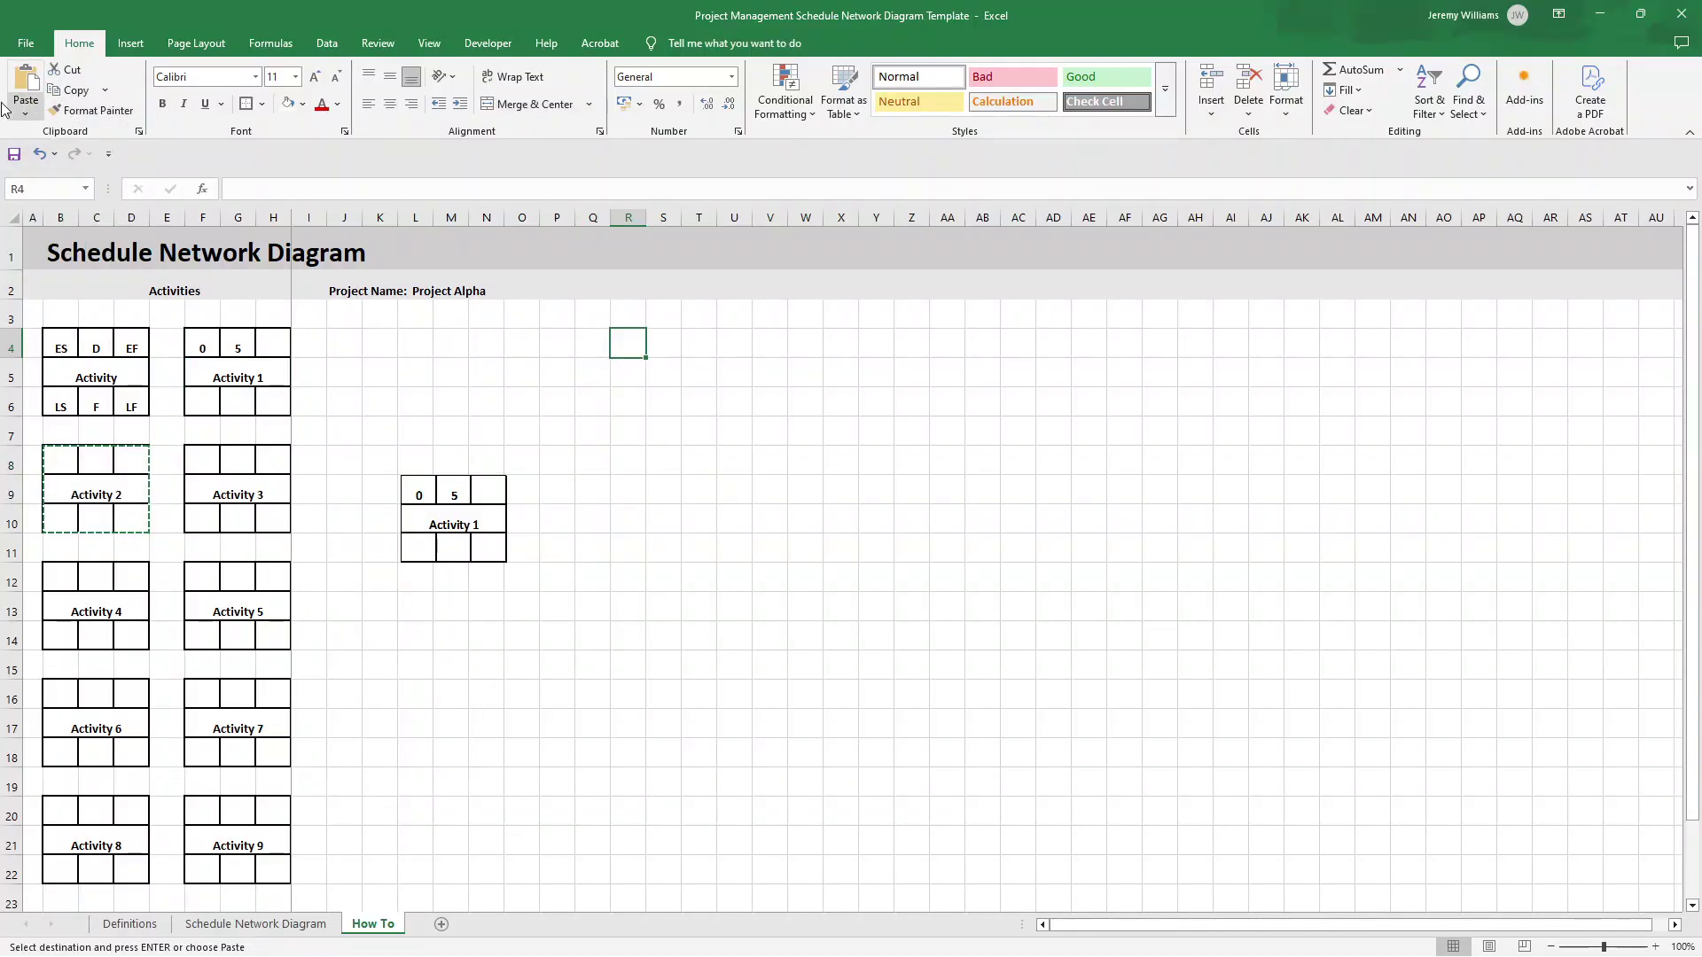
{"action": "left_click", "coordinate": [25, 112]}
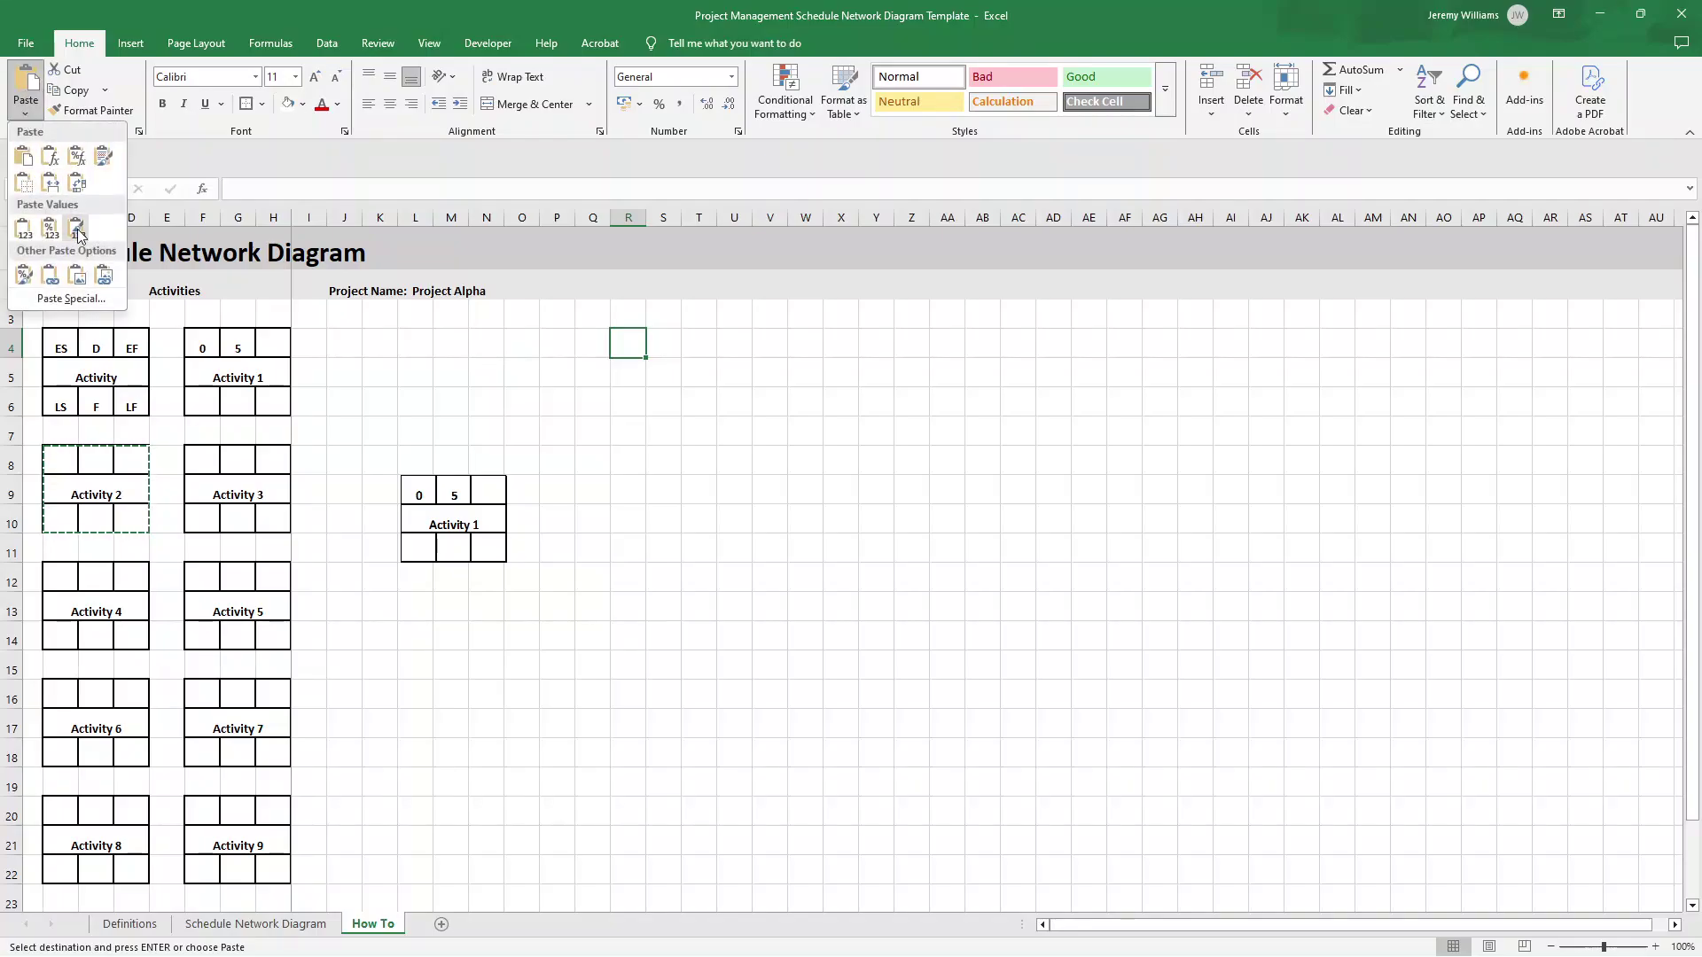
{"action": "left_click", "coordinate": [102, 275]}
- Copy the Activity 3 box F8:H10 and paste it as a linked picture at R13
{"action": "left_click_drag", "start_coordinate": [202, 457], "coordinate": [273, 523]}
{"action": "key", "text": "ctrl+c"}
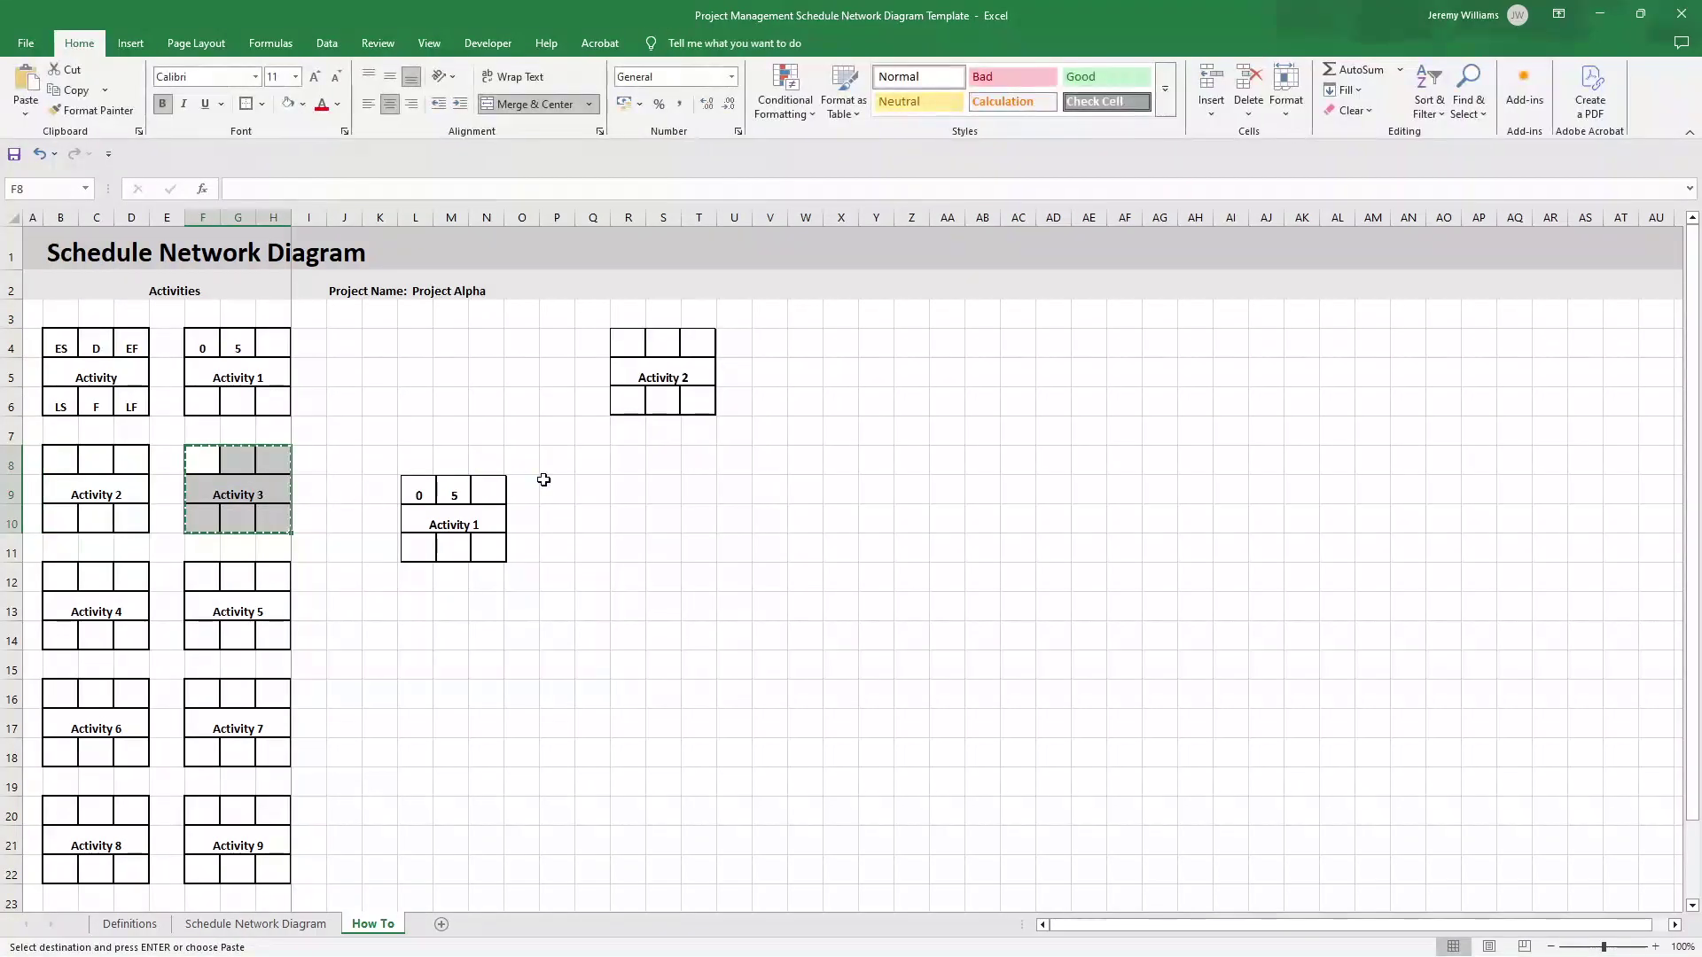
{"action": "left_click", "coordinate": [630, 598]}
{"action": "left_click", "coordinate": [24, 118]}
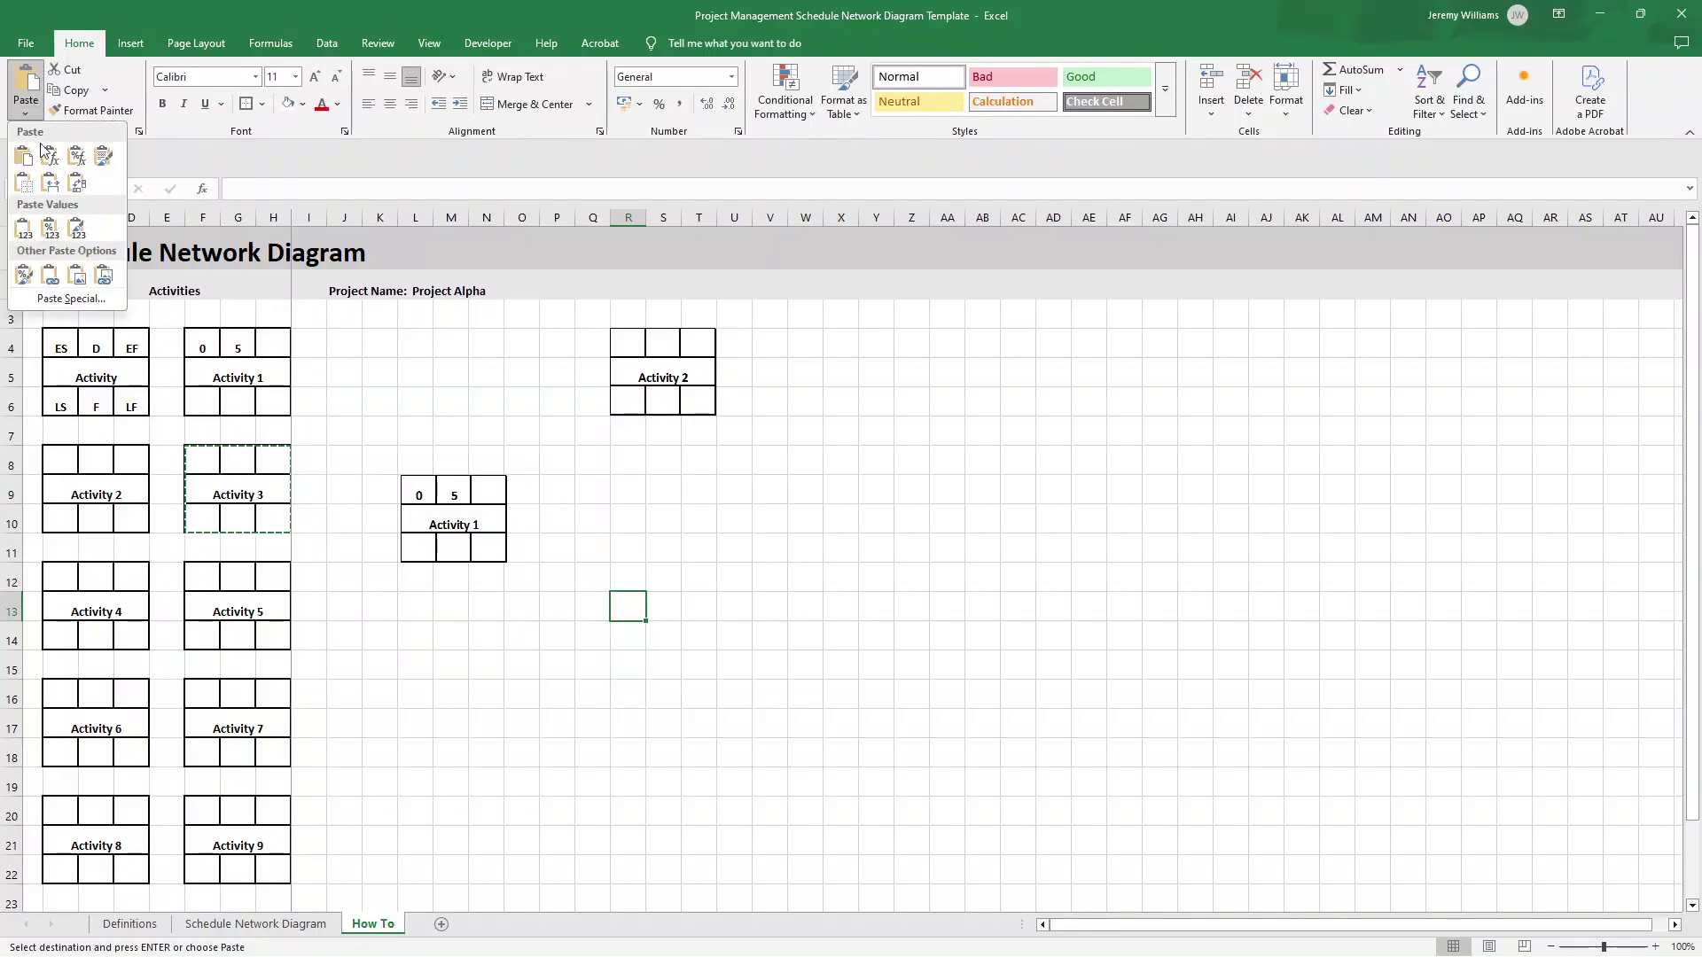
{"action": "left_click", "coordinate": [105, 277]}
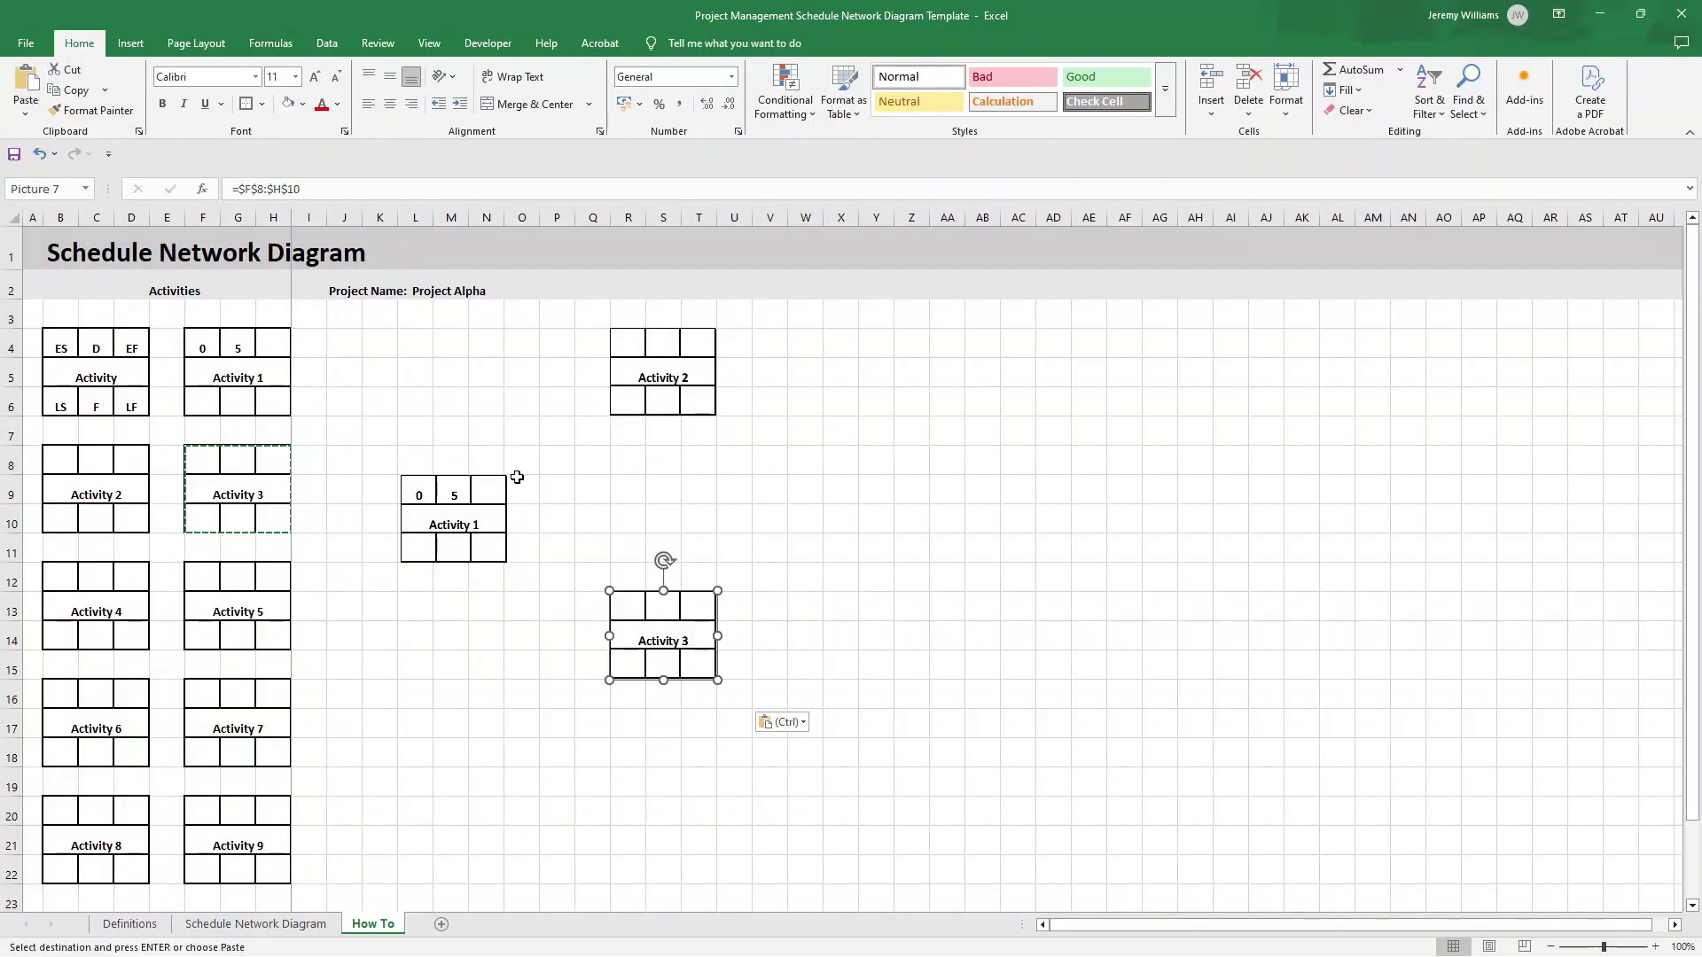
{"action": "left_click", "coordinate": [803, 547]}
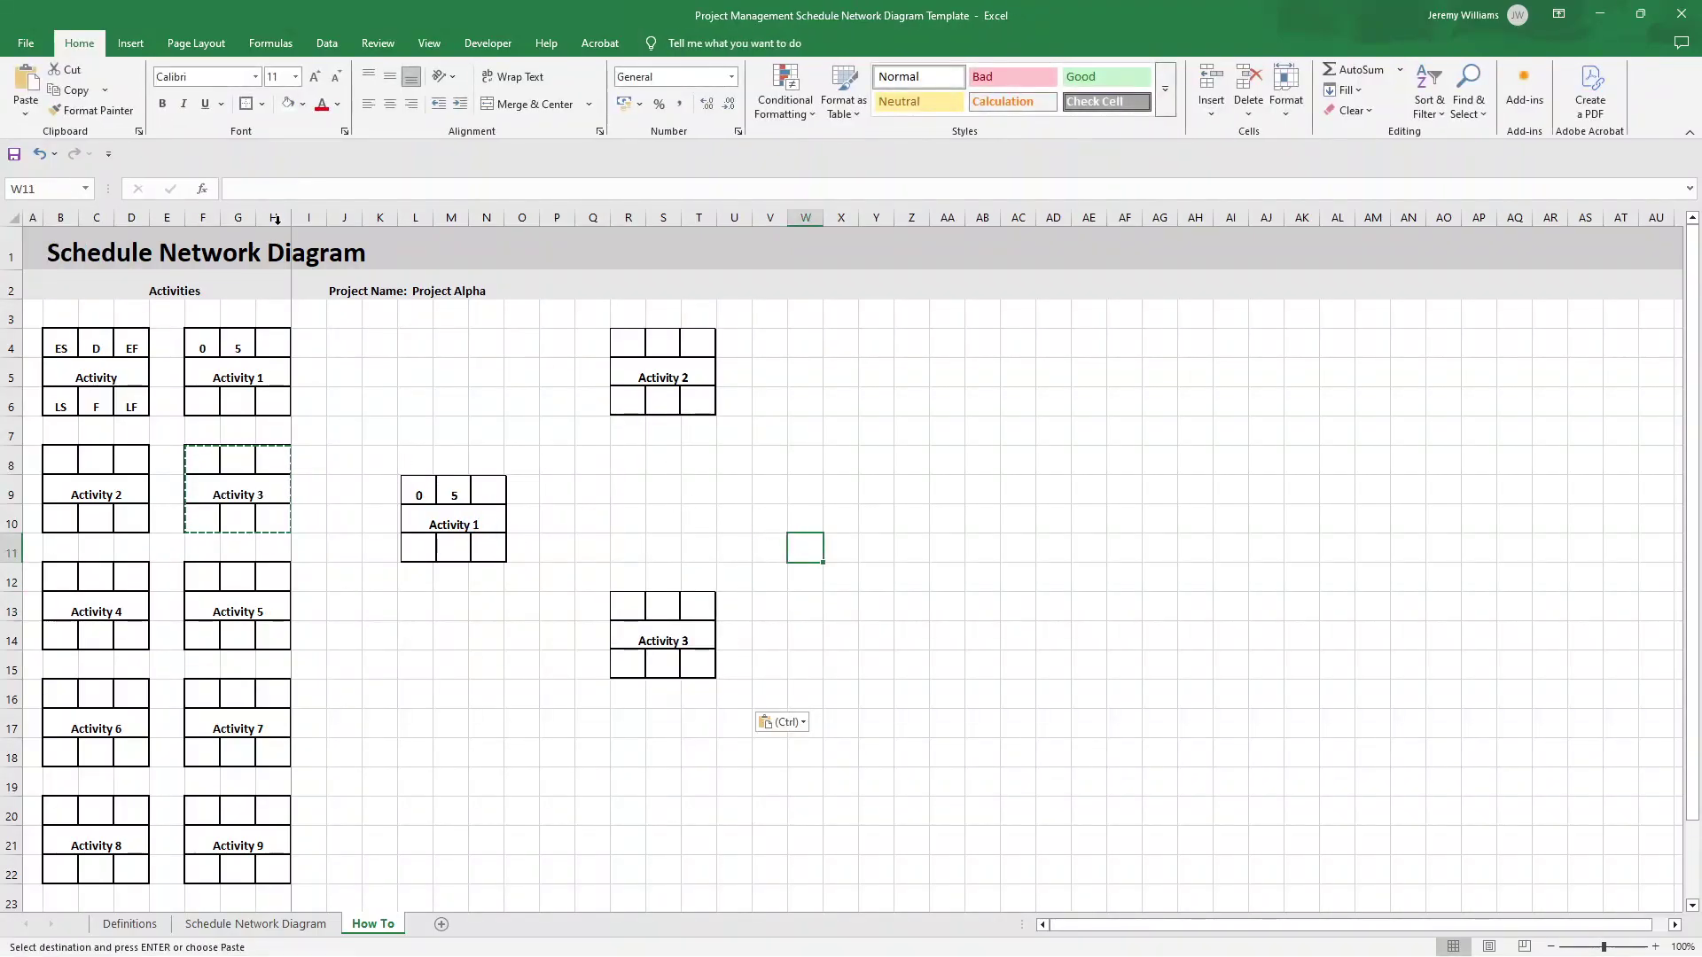
- Paste Activity 4 (B12:D14) and Activity 5 (F12:H14) as linked pictures near X9 and AC9
{"action": "left_click_drag", "start_coordinate": [93, 561], "coordinate": [126, 627]}
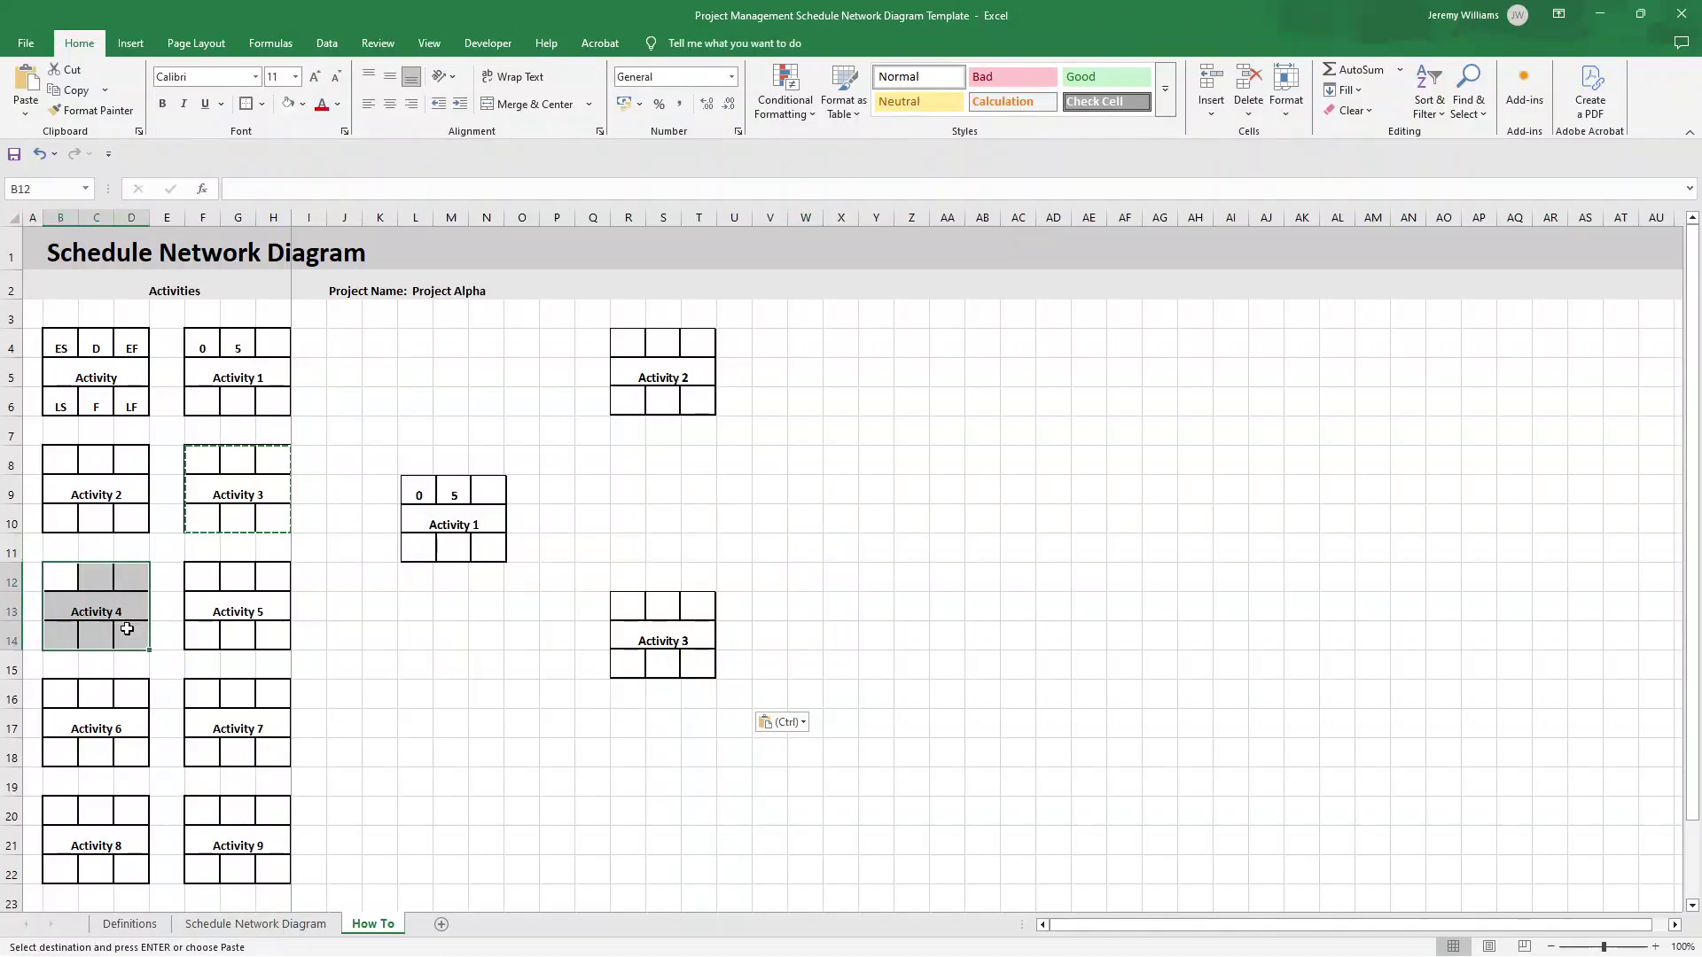
{"action": "key", "text": "ctrl+c"}
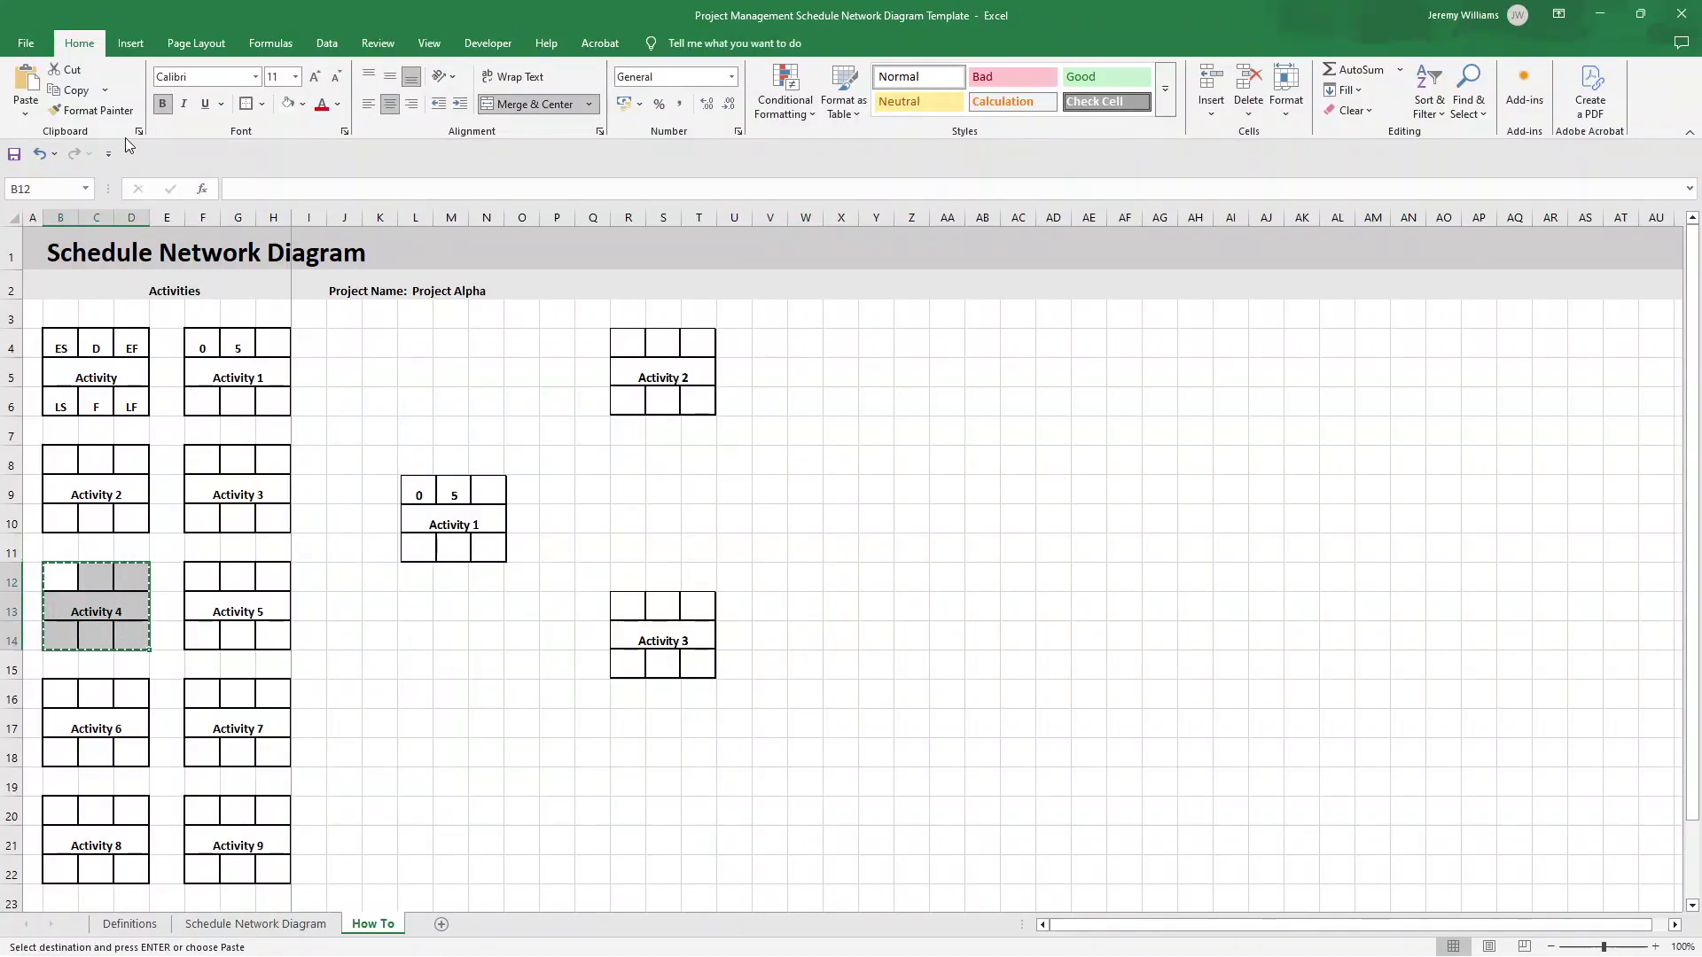
{"action": "left_click", "coordinate": [796, 463]}
{"action": "left_click", "coordinate": [842, 484]}
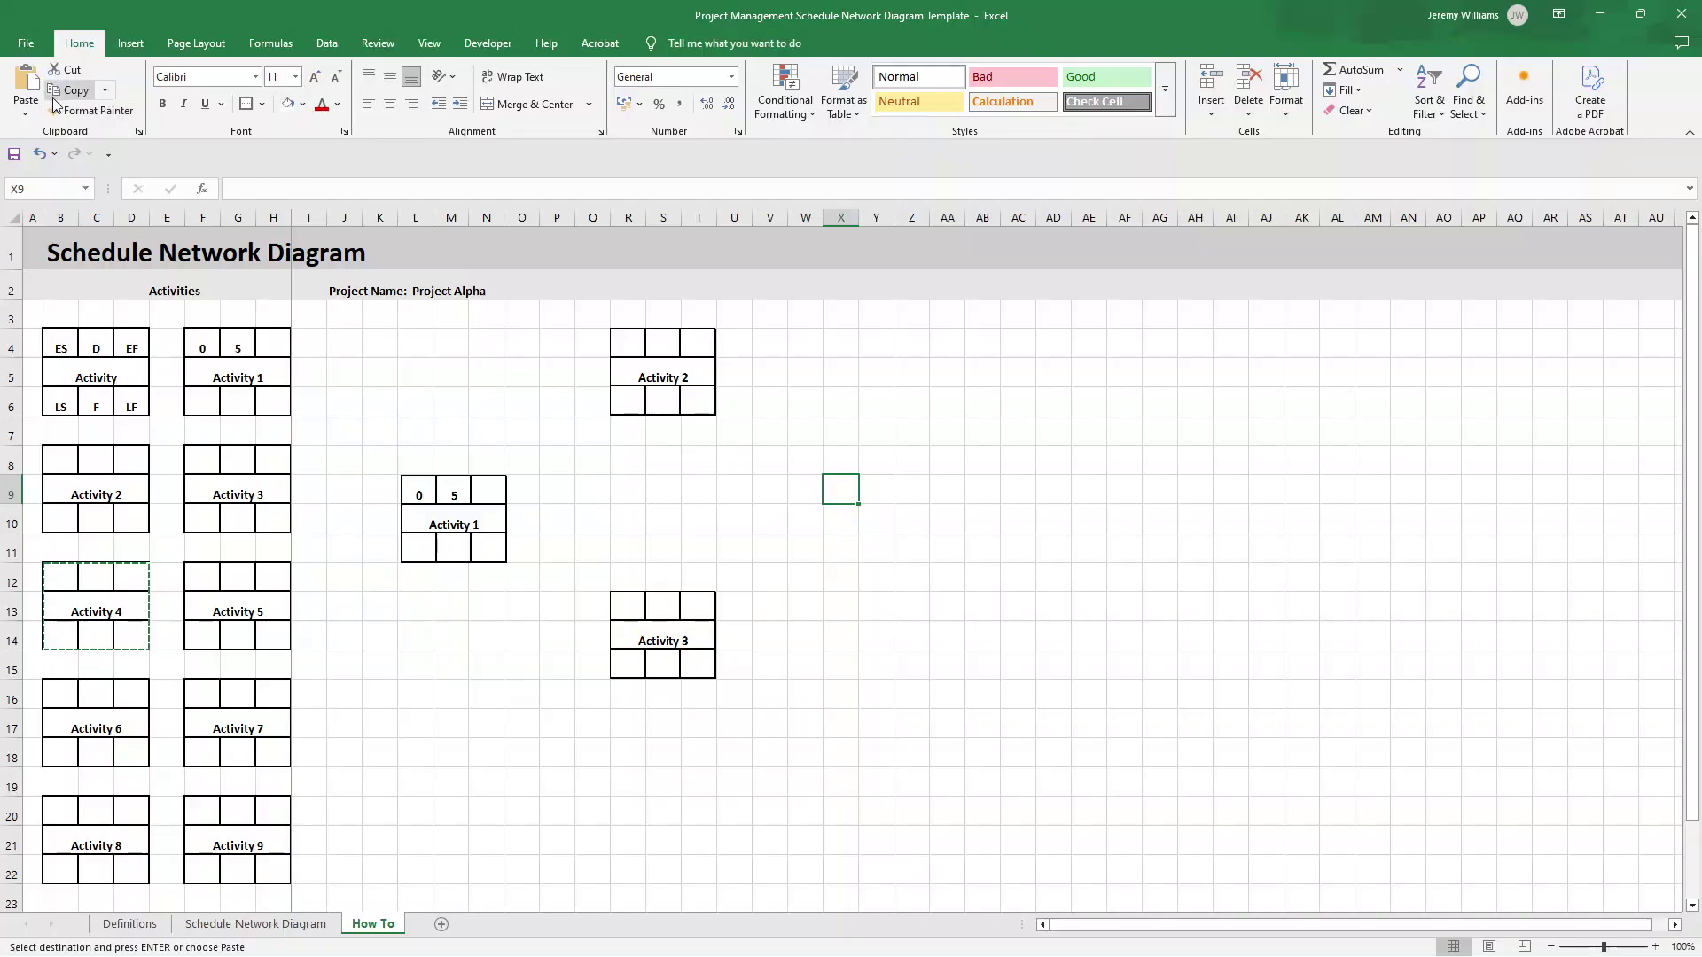
{"action": "left_click", "coordinate": [26, 107]}
{"action": "left_click", "coordinate": [104, 275]}
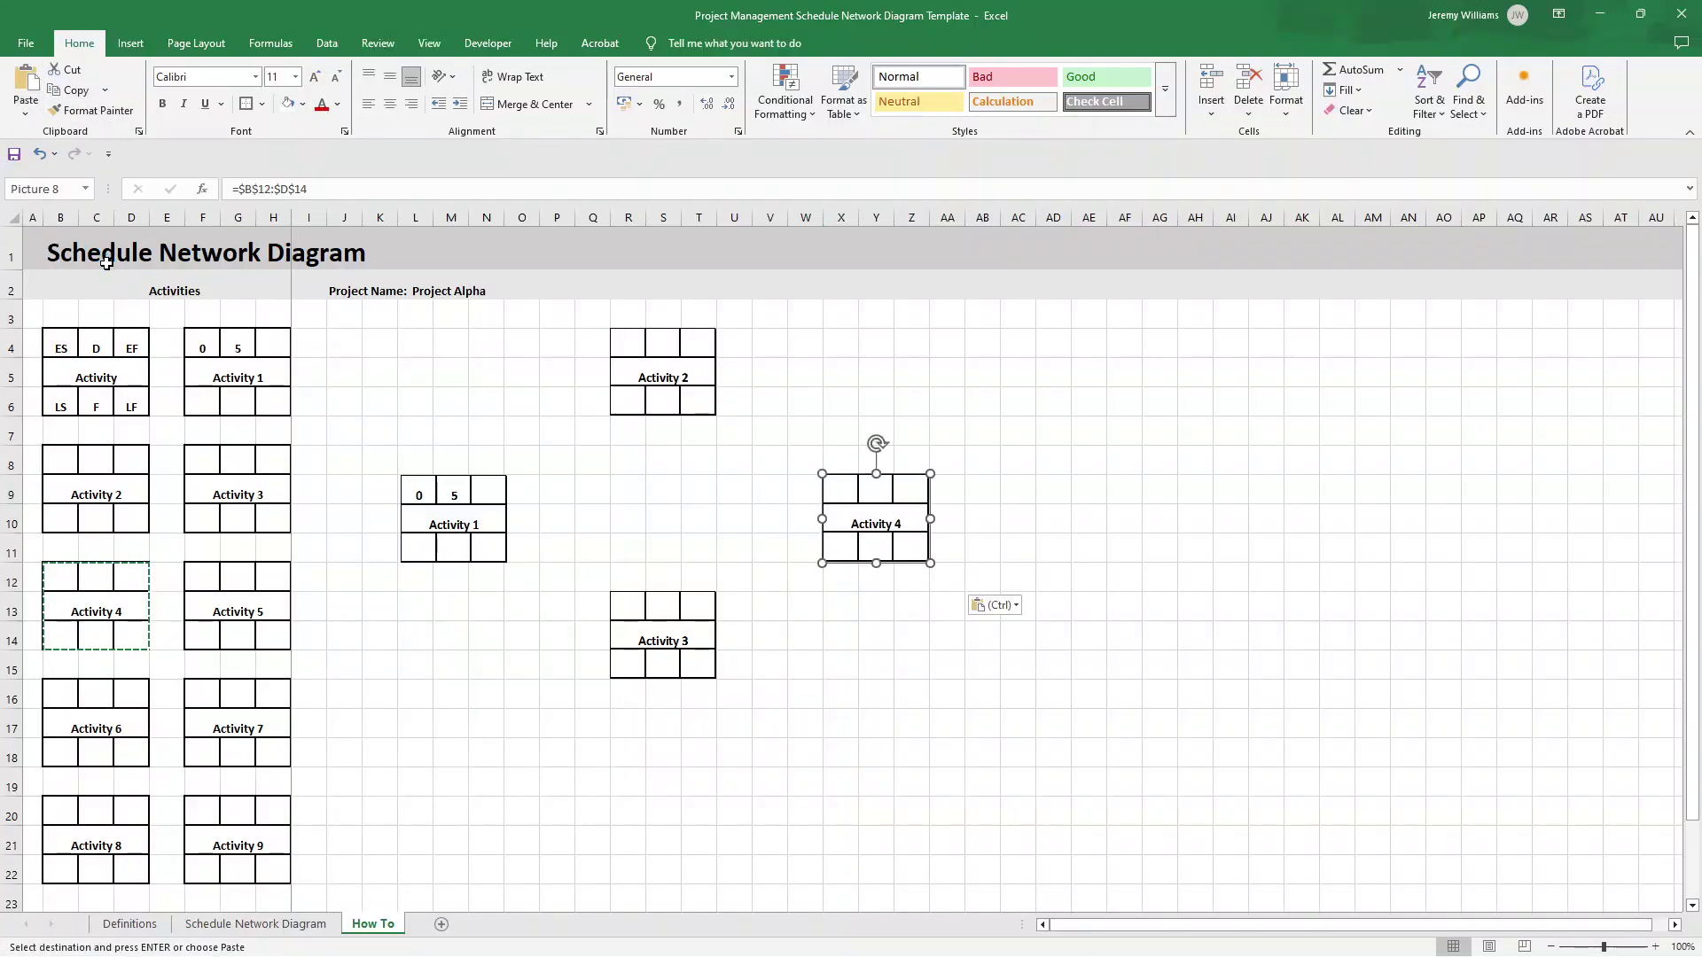
{"action": "left_click_drag", "start_coordinate": [192, 573], "coordinate": [258, 635]}
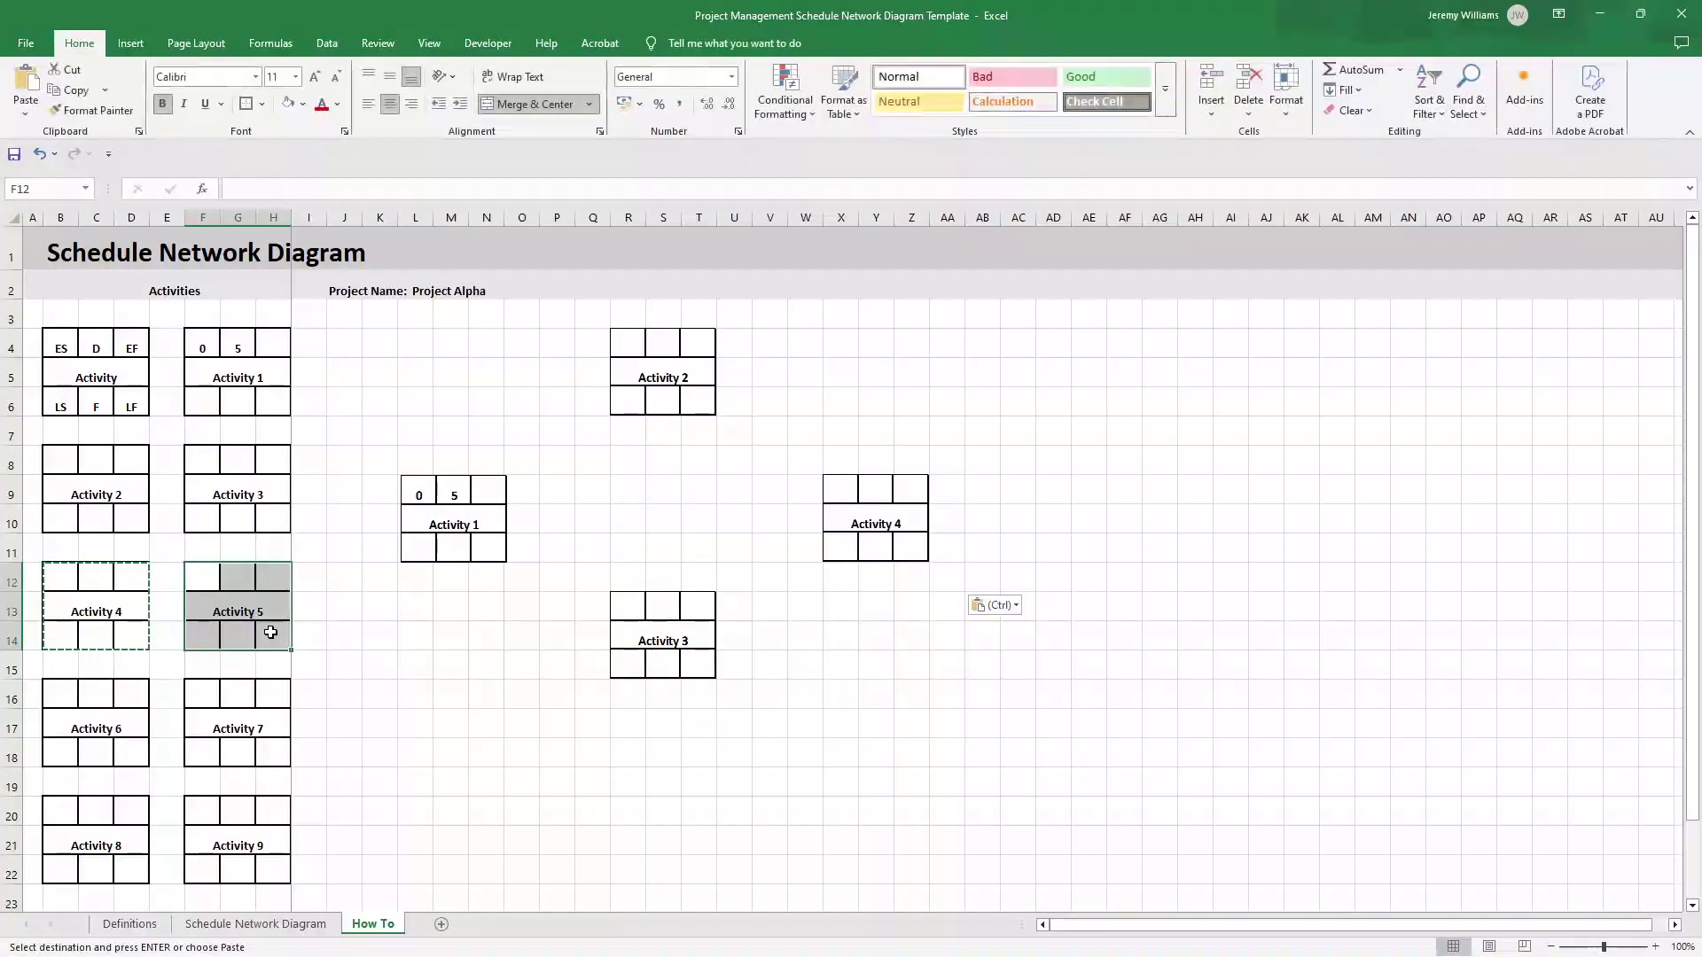
{"action": "key", "text": "ctrl+c"}
{"action": "left_click", "coordinate": [1001, 487]}
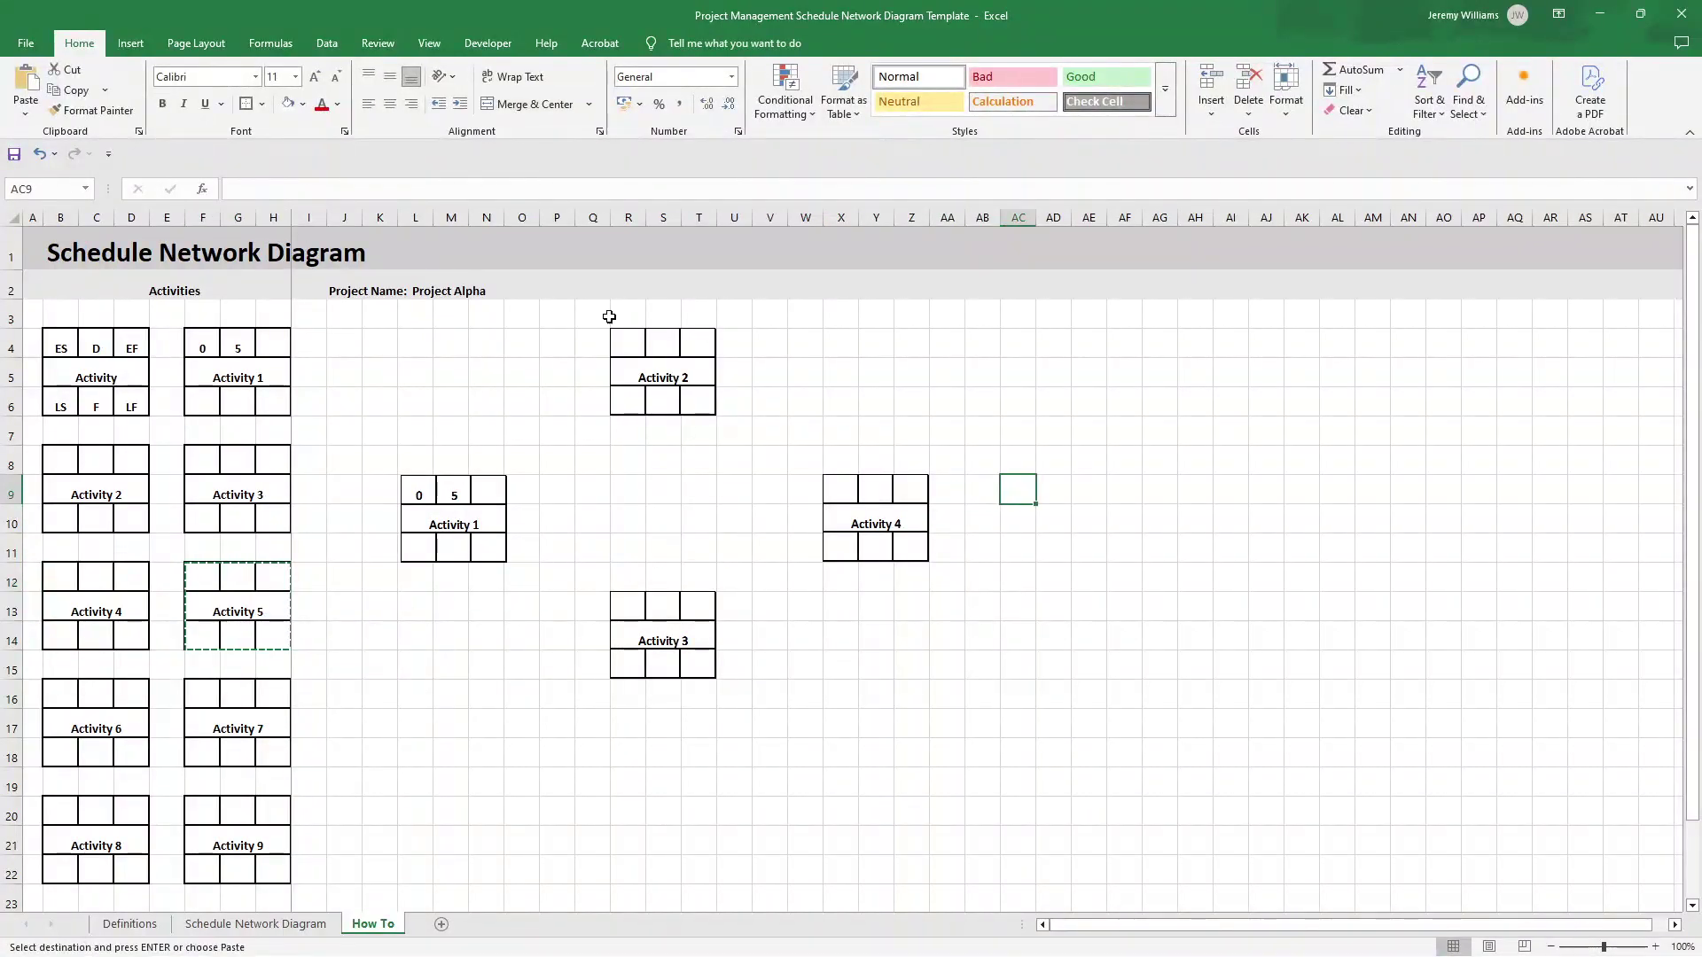
{"action": "left_click", "coordinate": [26, 107]}
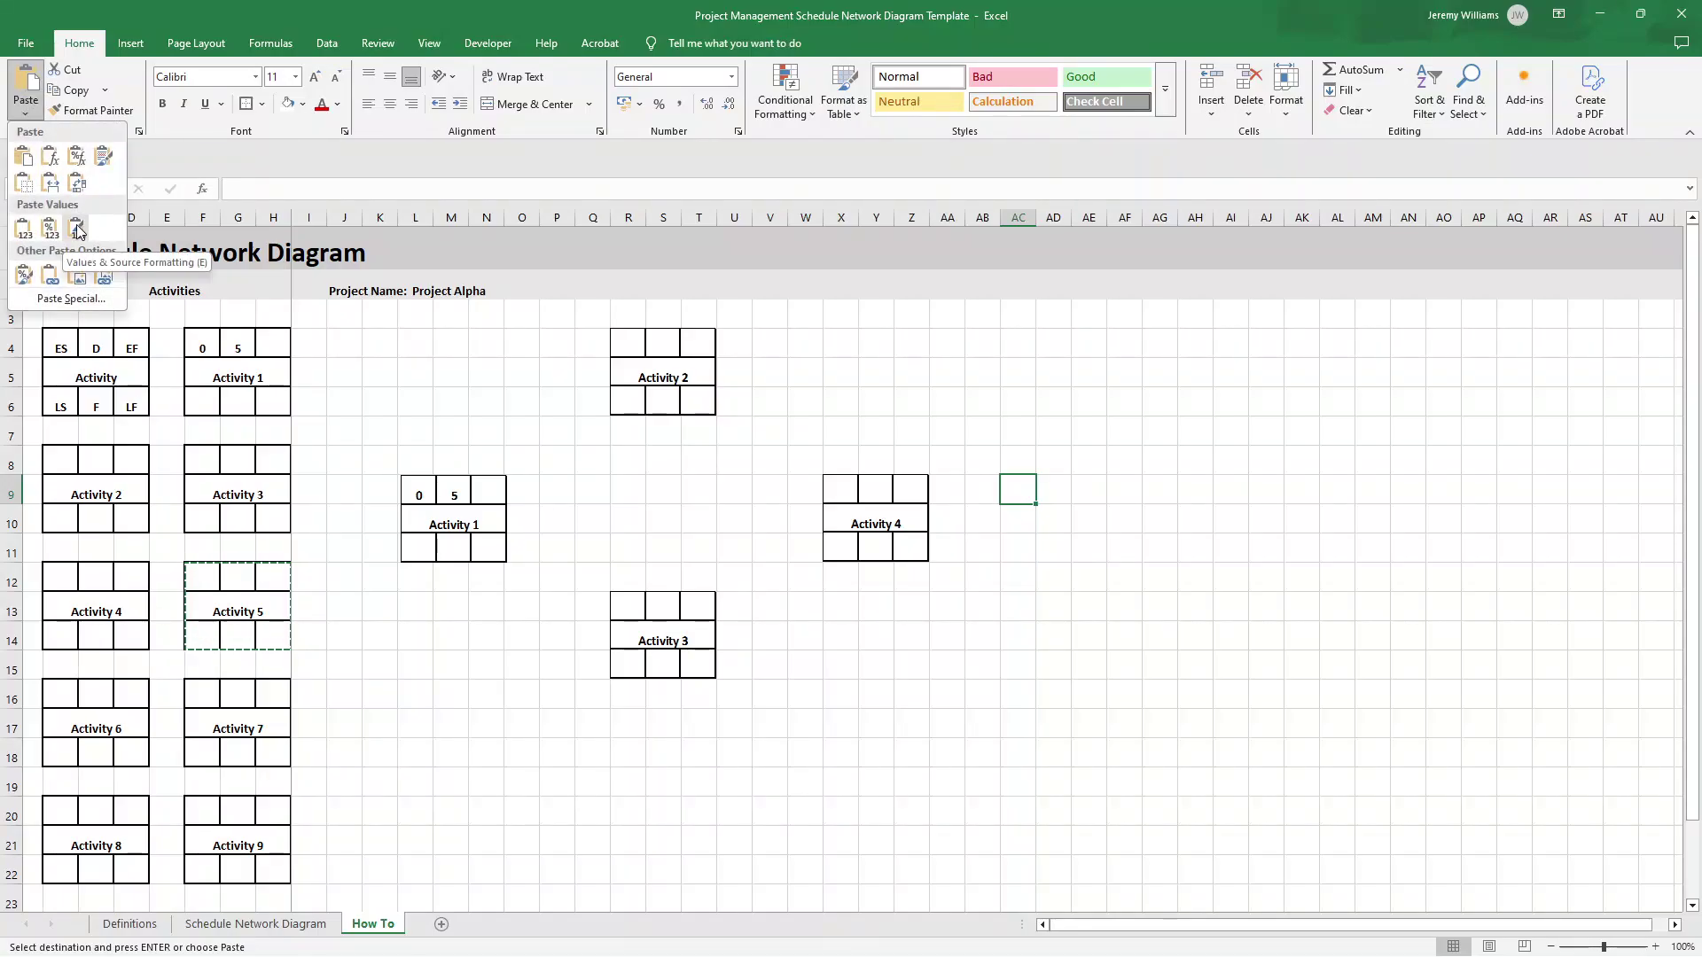
{"action": "left_click", "coordinate": [105, 278]}
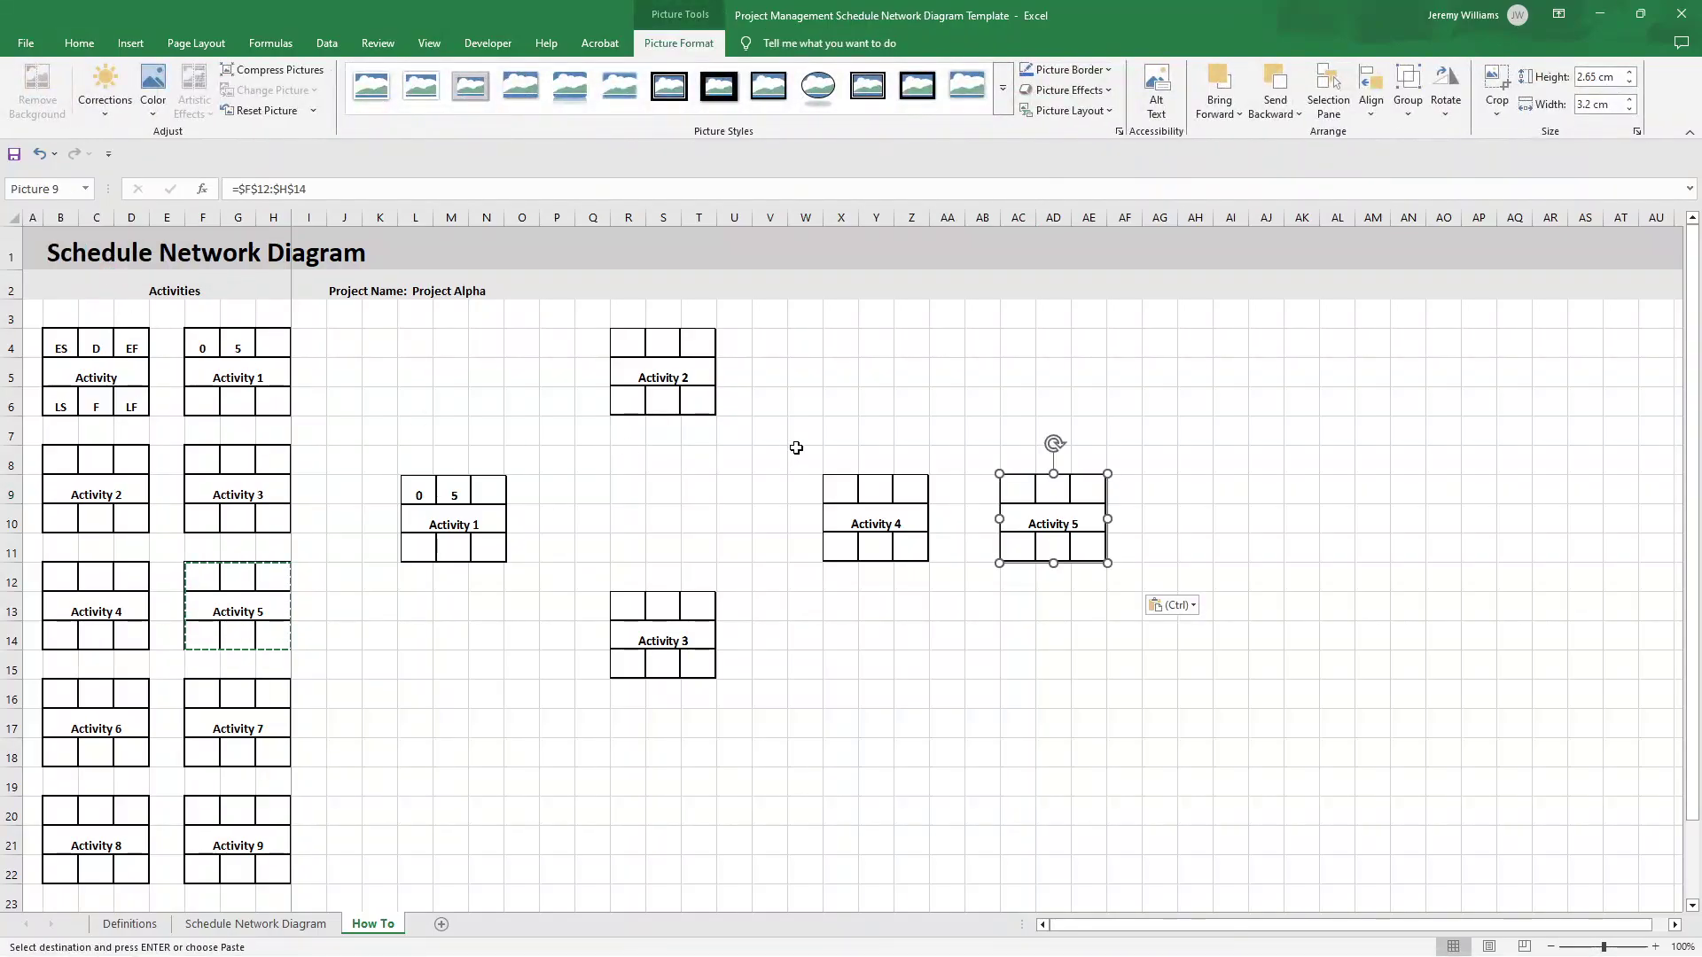
{"action": "left_click_drag", "start_coordinate": [1024, 502], "coordinate": [1061, 503]}
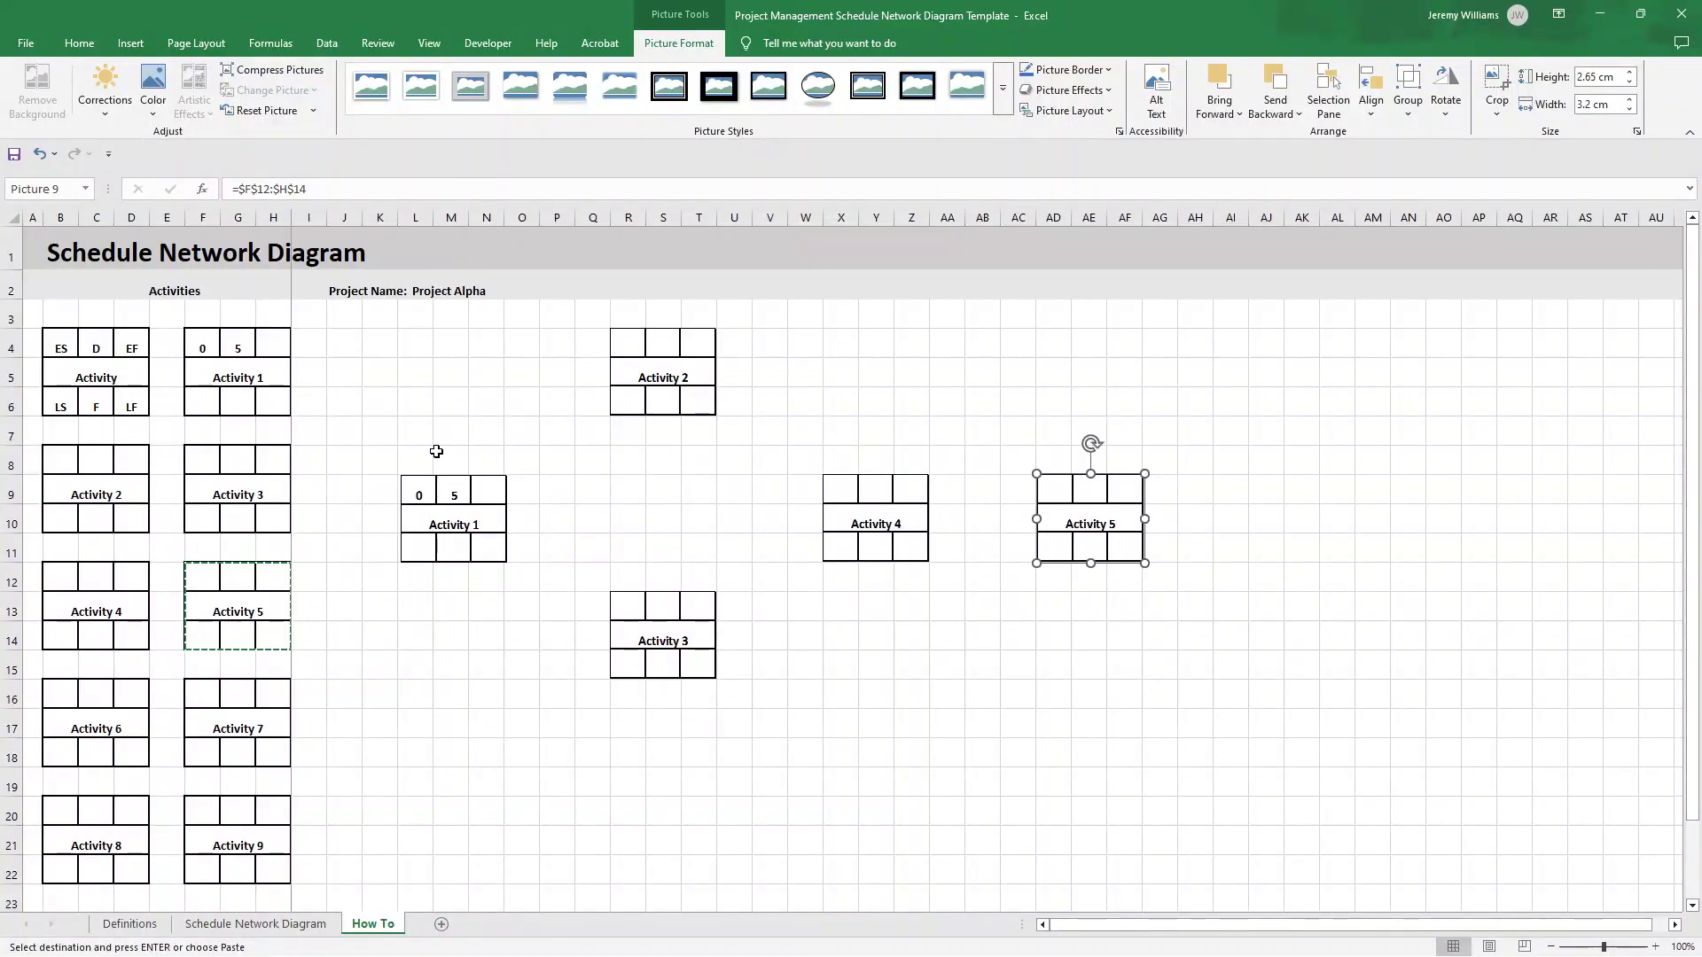
- Fine-tune the positions of the Activity 1 and neighbouring linked pictures
{"action": "left_click", "coordinate": [410, 489]}
{"action": "left_click_drag", "start_coordinate": [410, 488], "coordinate": [409, 488]}
{"action": "left_click", "coordinate": [629, 519]}
{"action": "left_click", "coordinate": [519, 489]}
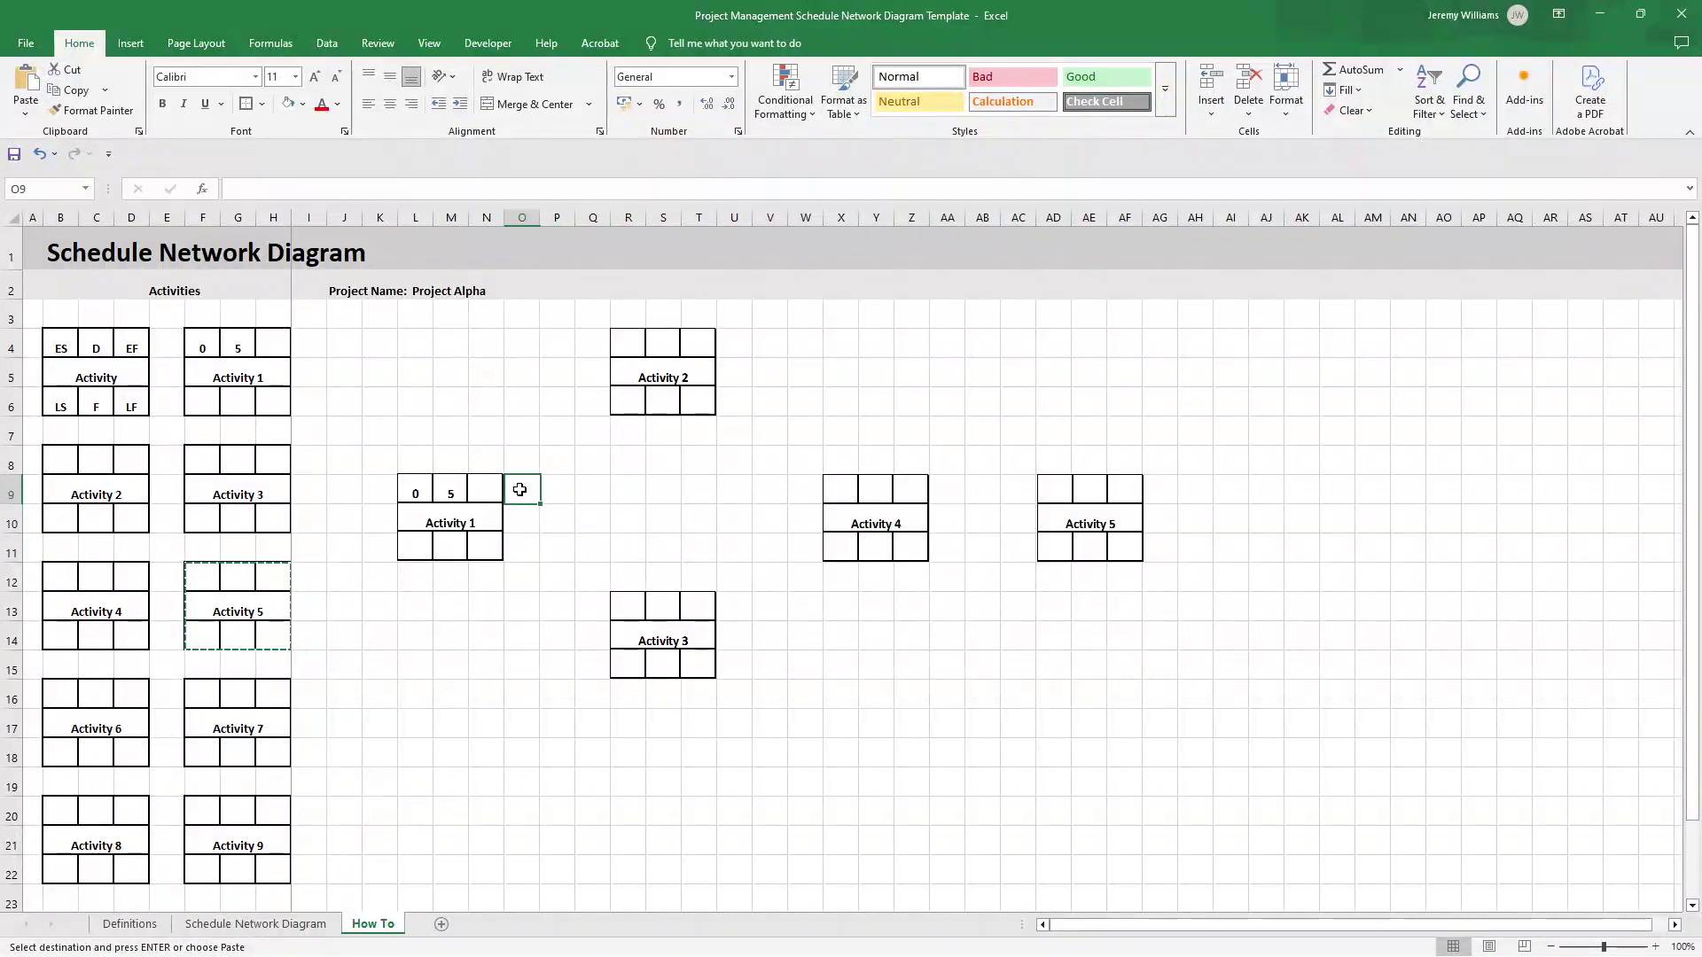
{"action": "left_click_drag", "start_coordinate": [519, 489], "coordinate": [597, 444]}
{"action": "left_click", "coordinate": [592, 431]}
- Enter 5 as the first value for Activity 2 (B8) and Activity 3 (F8)
{"action": "left_click", "coordinate": [689, 492]}
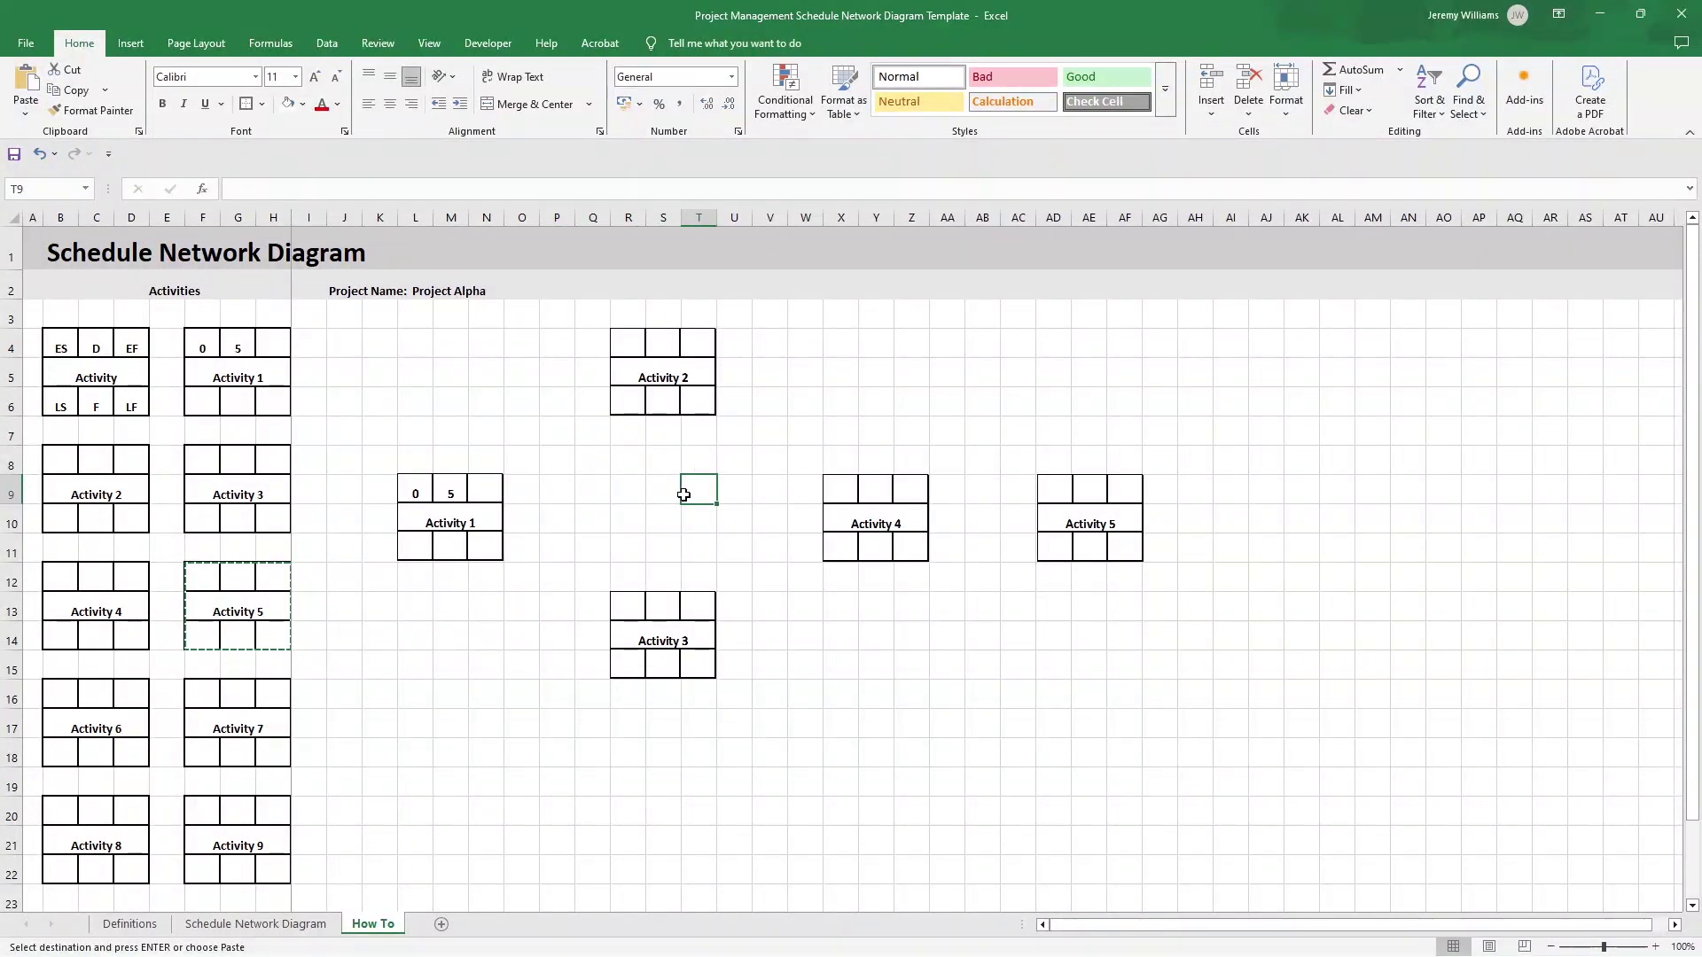
{"action": "left_click", "coordinate": [201, 469]}
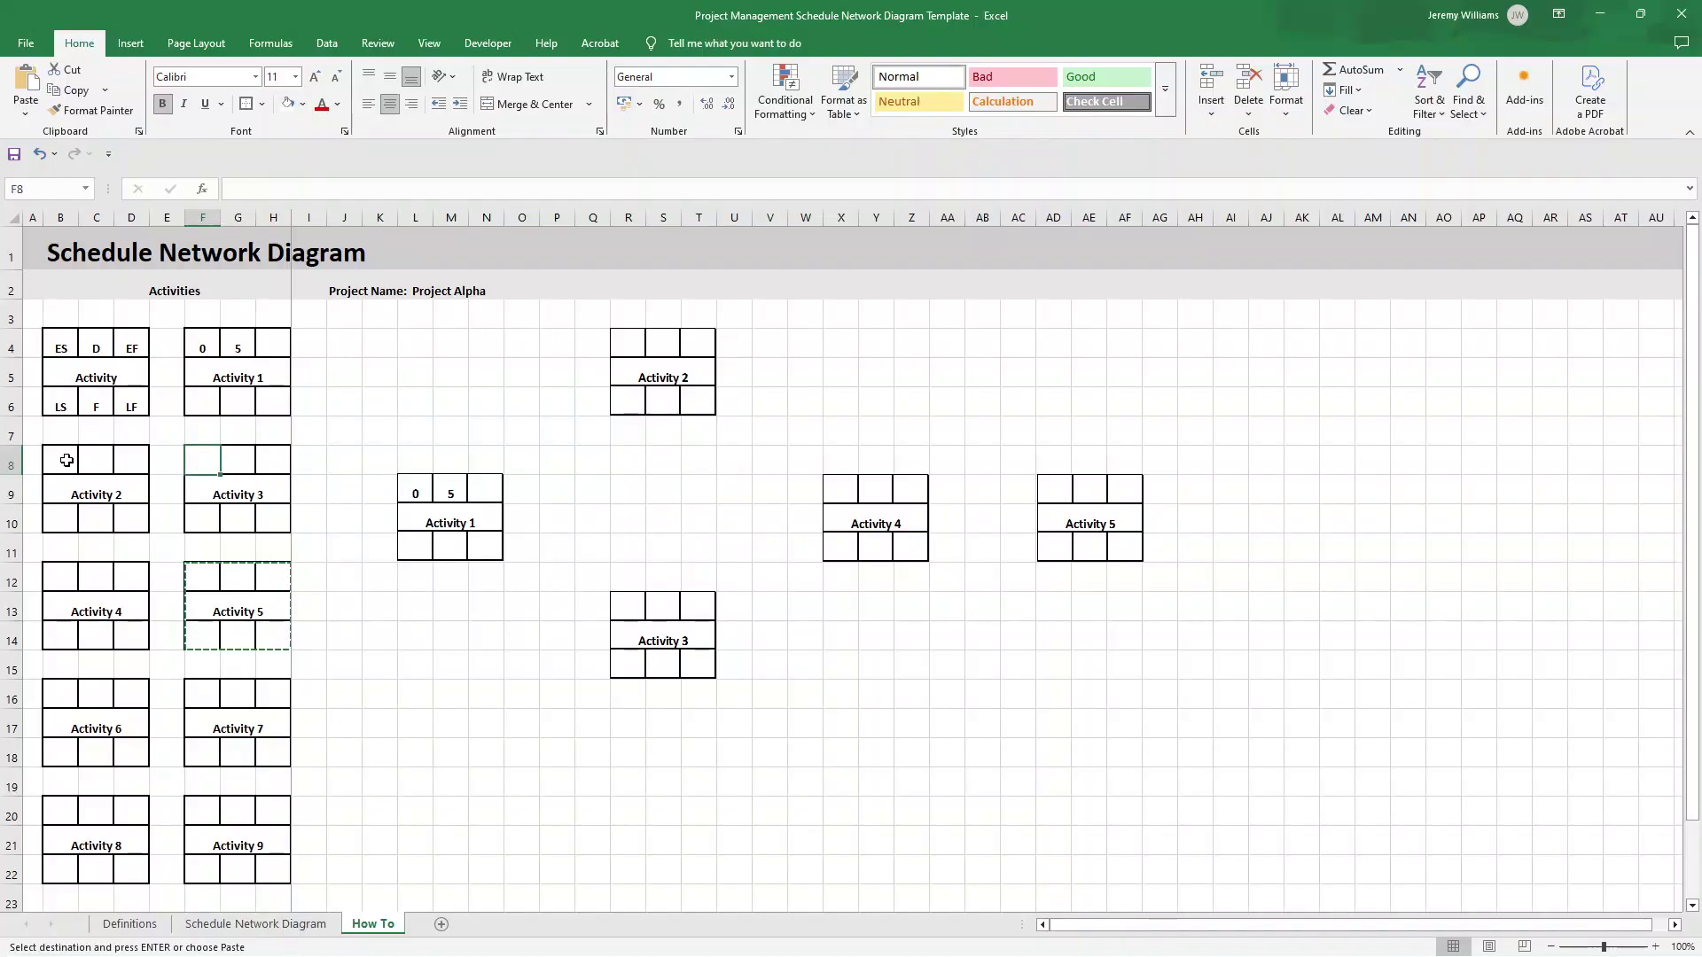
{"action": "left_click", "coordinate": [70, 457]}
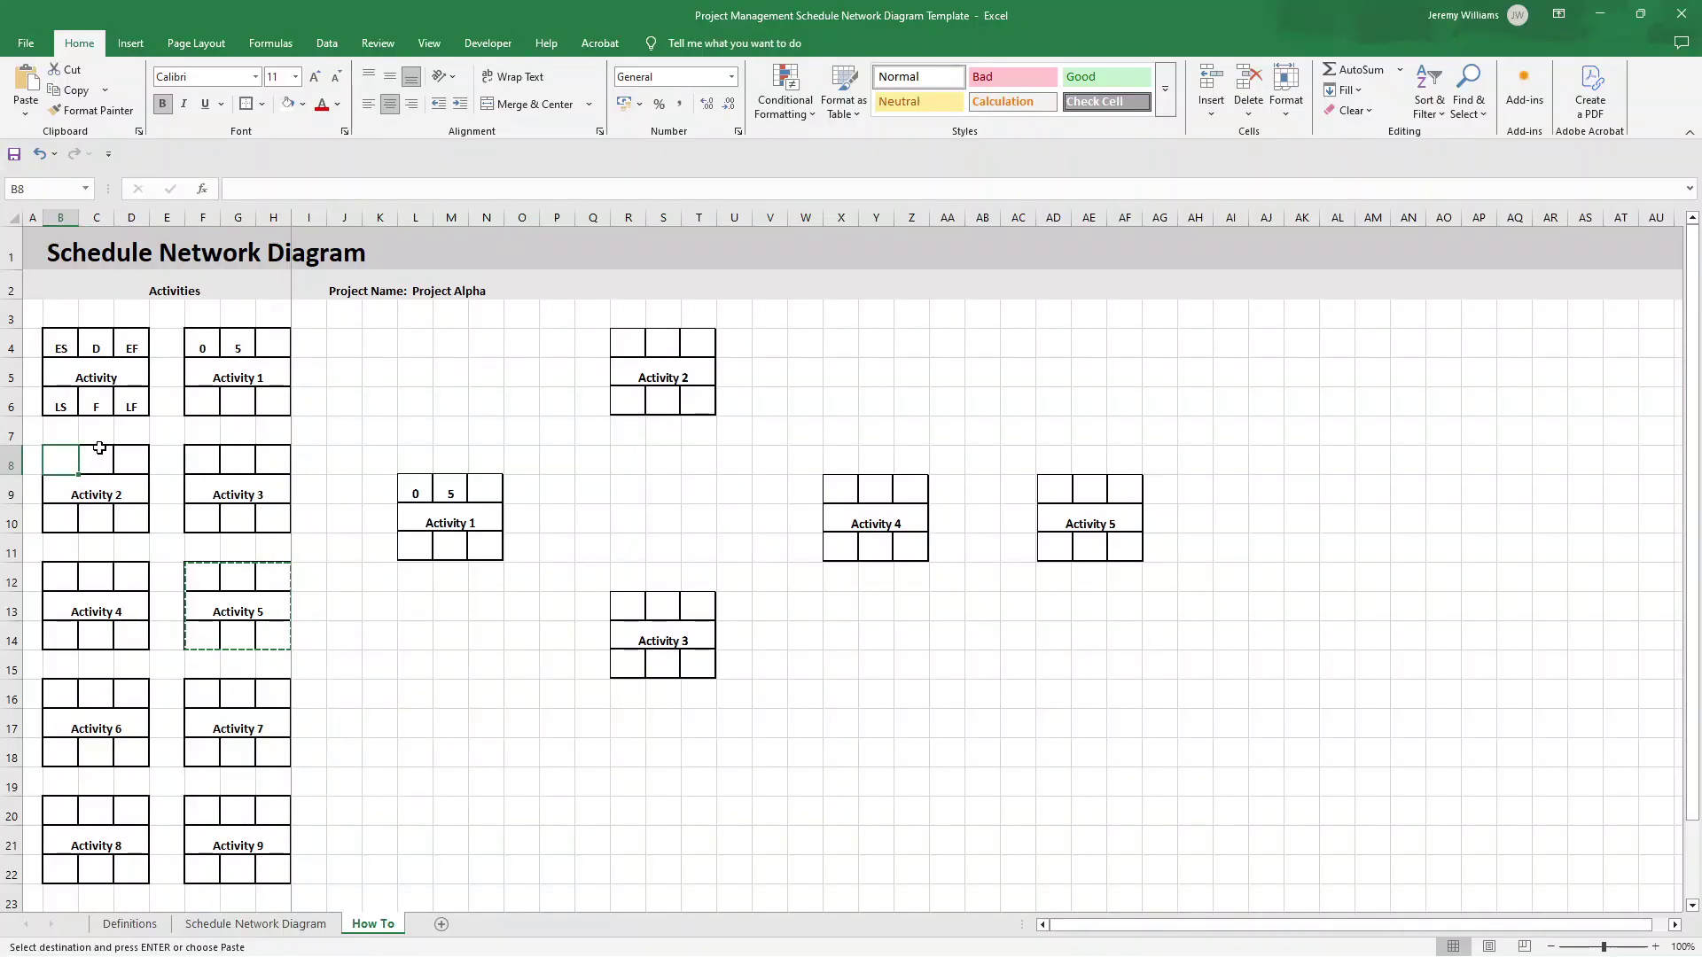
{"action": "type", "text": "5"}
{"action": "key", "text": "Return"}
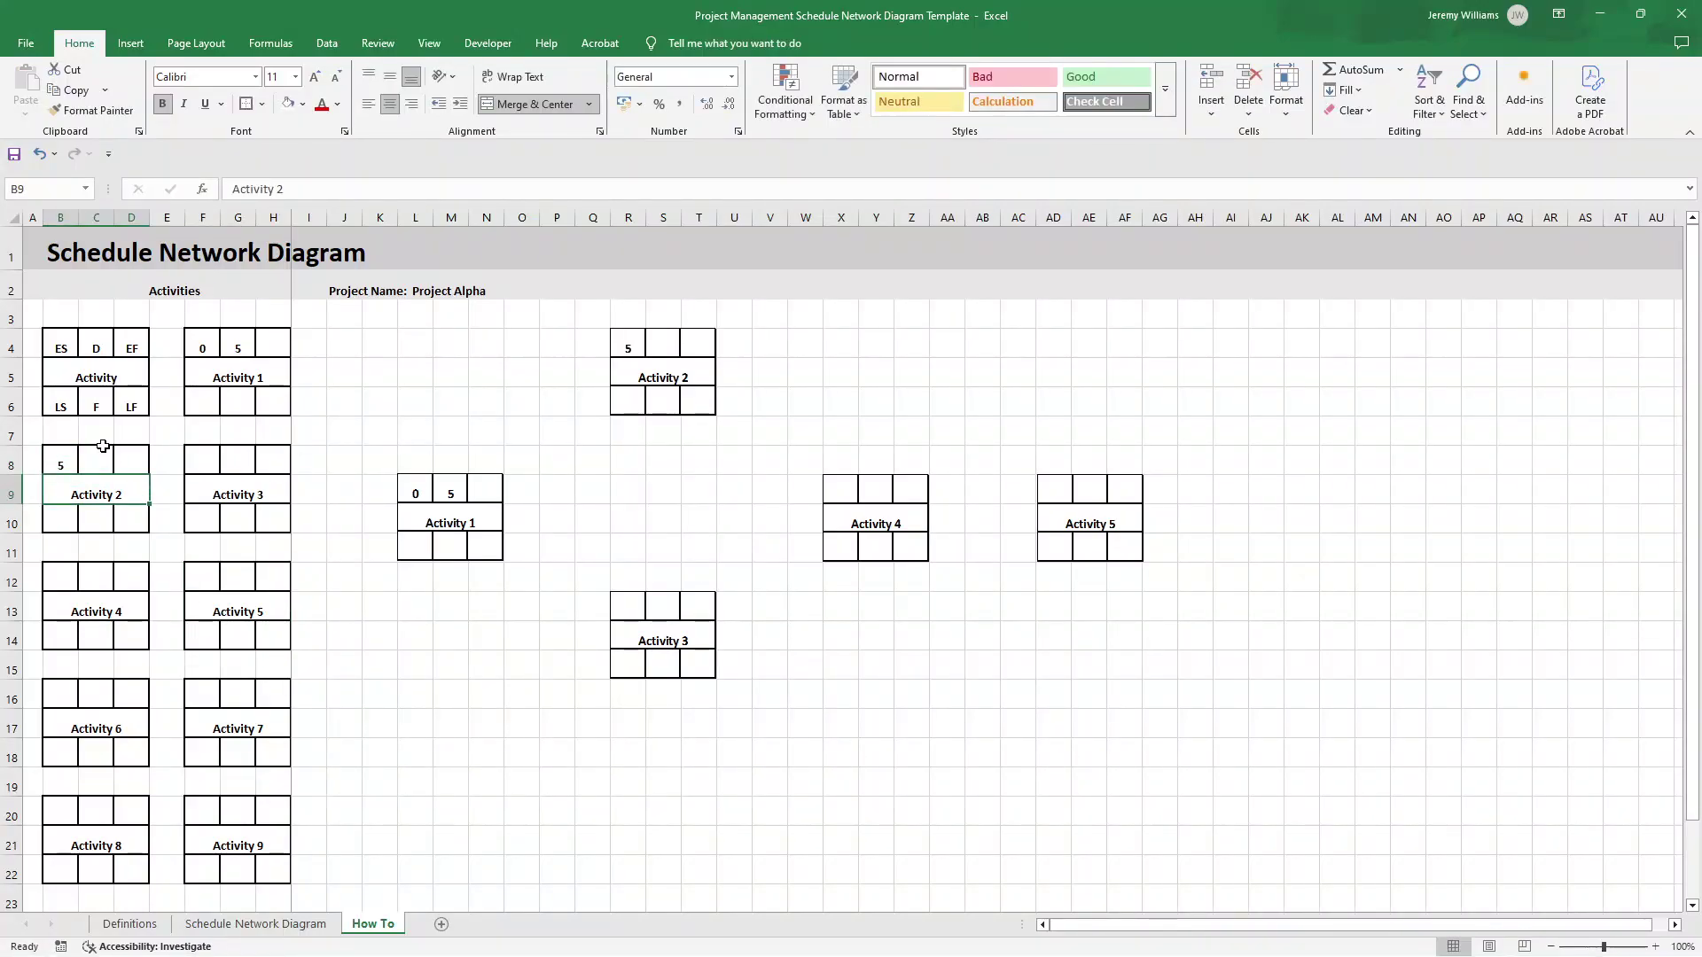
{"action": "left_click", "coordinate": [200, 462]}
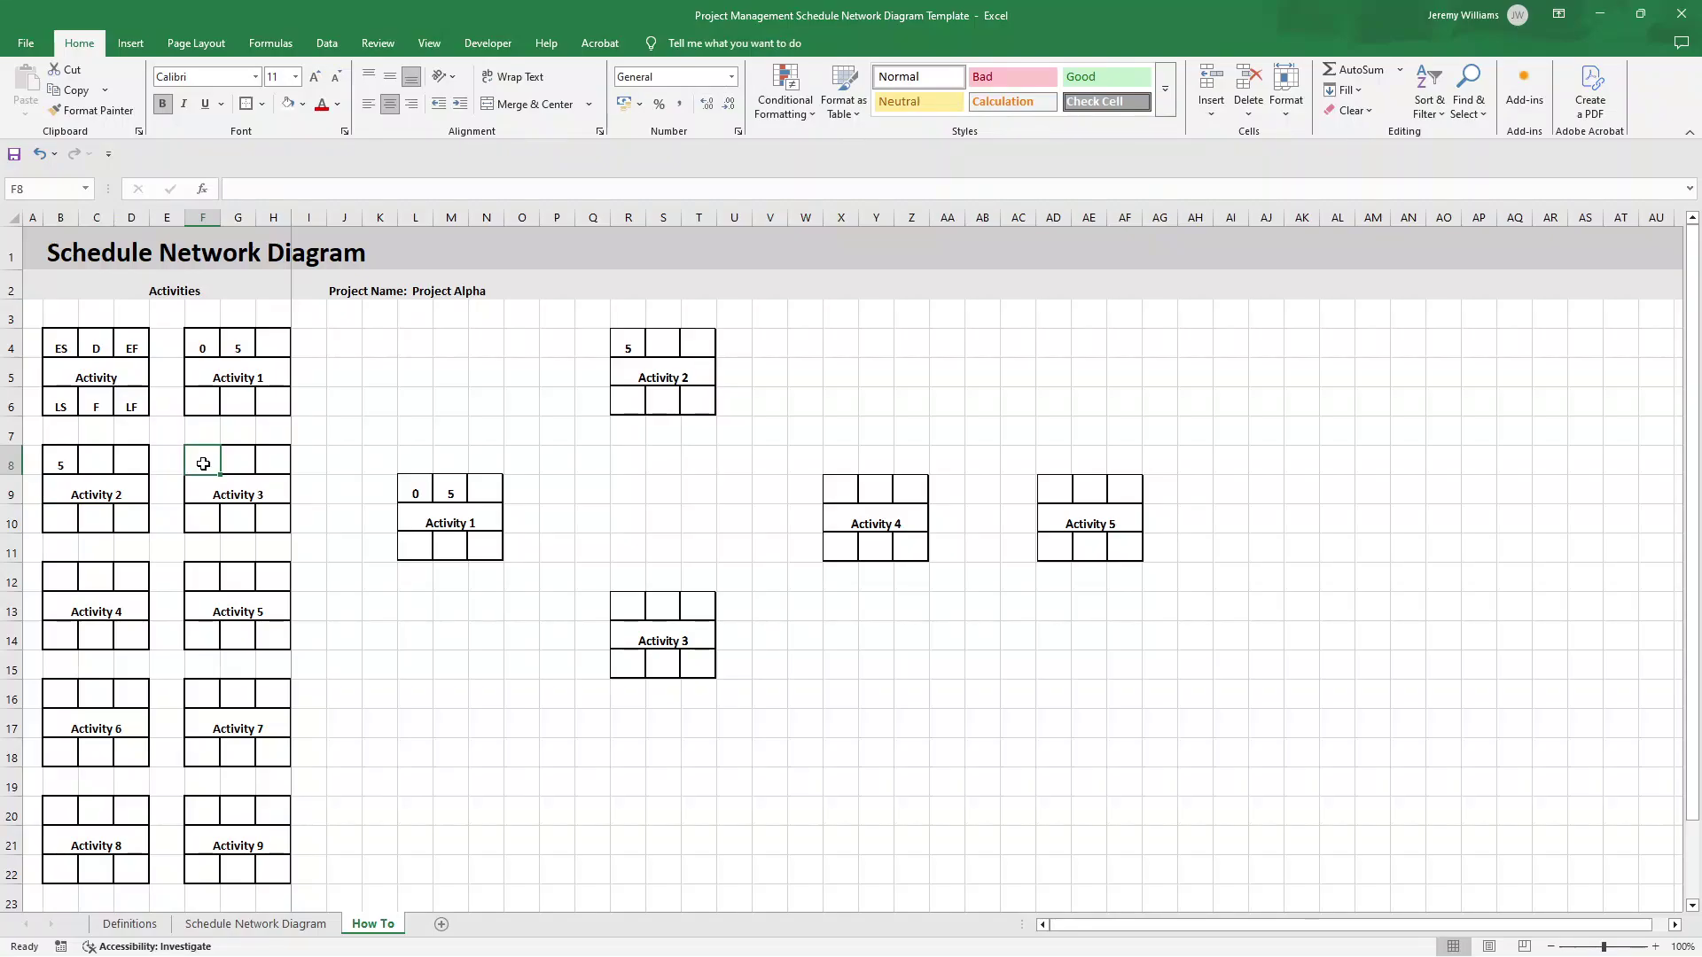
{"action": "type", "text": "5"}
{"action": "key", "text": "Return"}
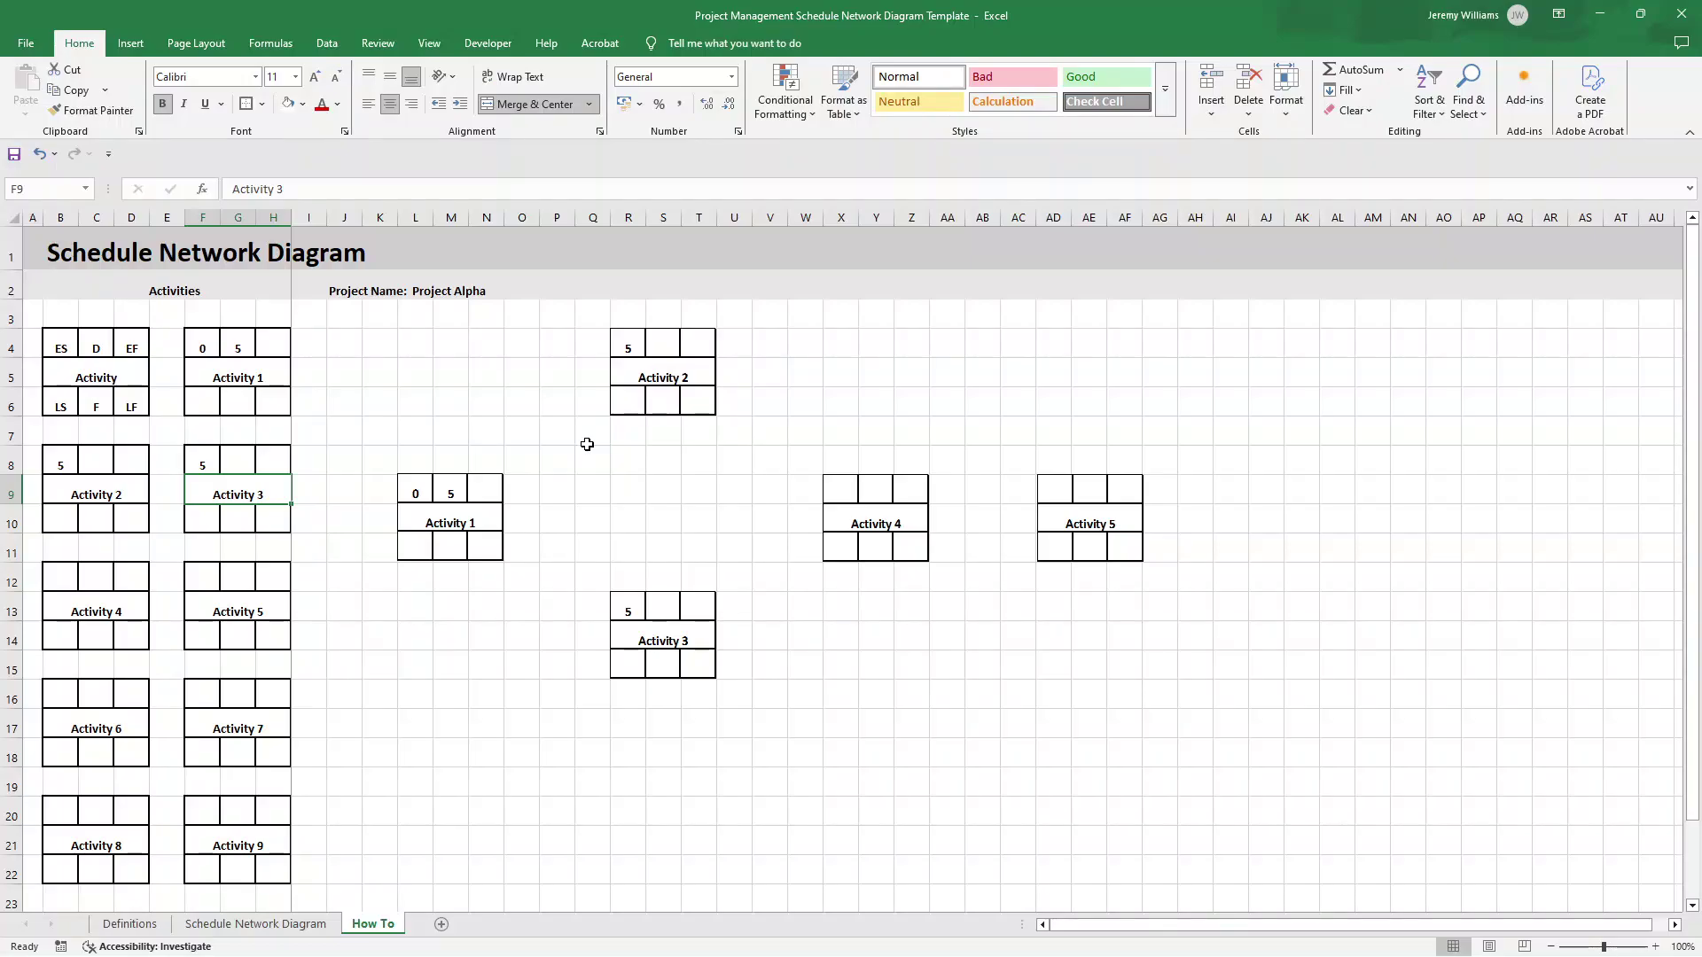
- Draw an elbow arrow connector from Activity 1's right edge to Activity 2's left edge
{"action": "left_click", "coordinate": [588, 444]}
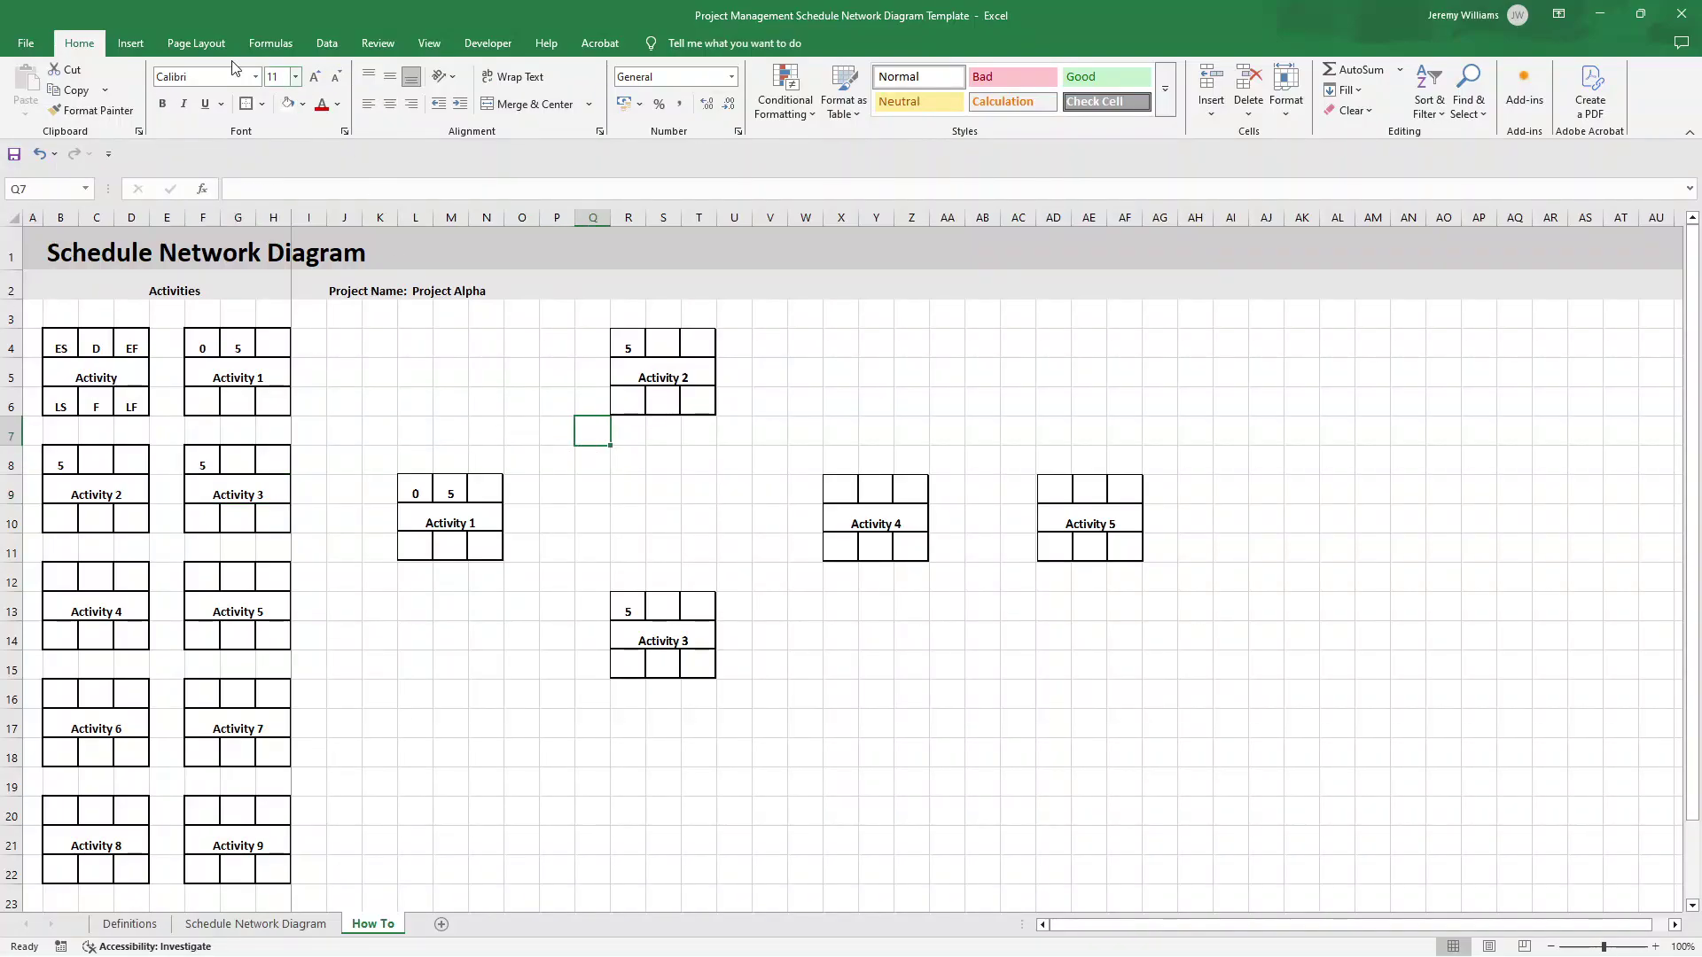
{"action": "left_click", "coordinate": [124, 48]}
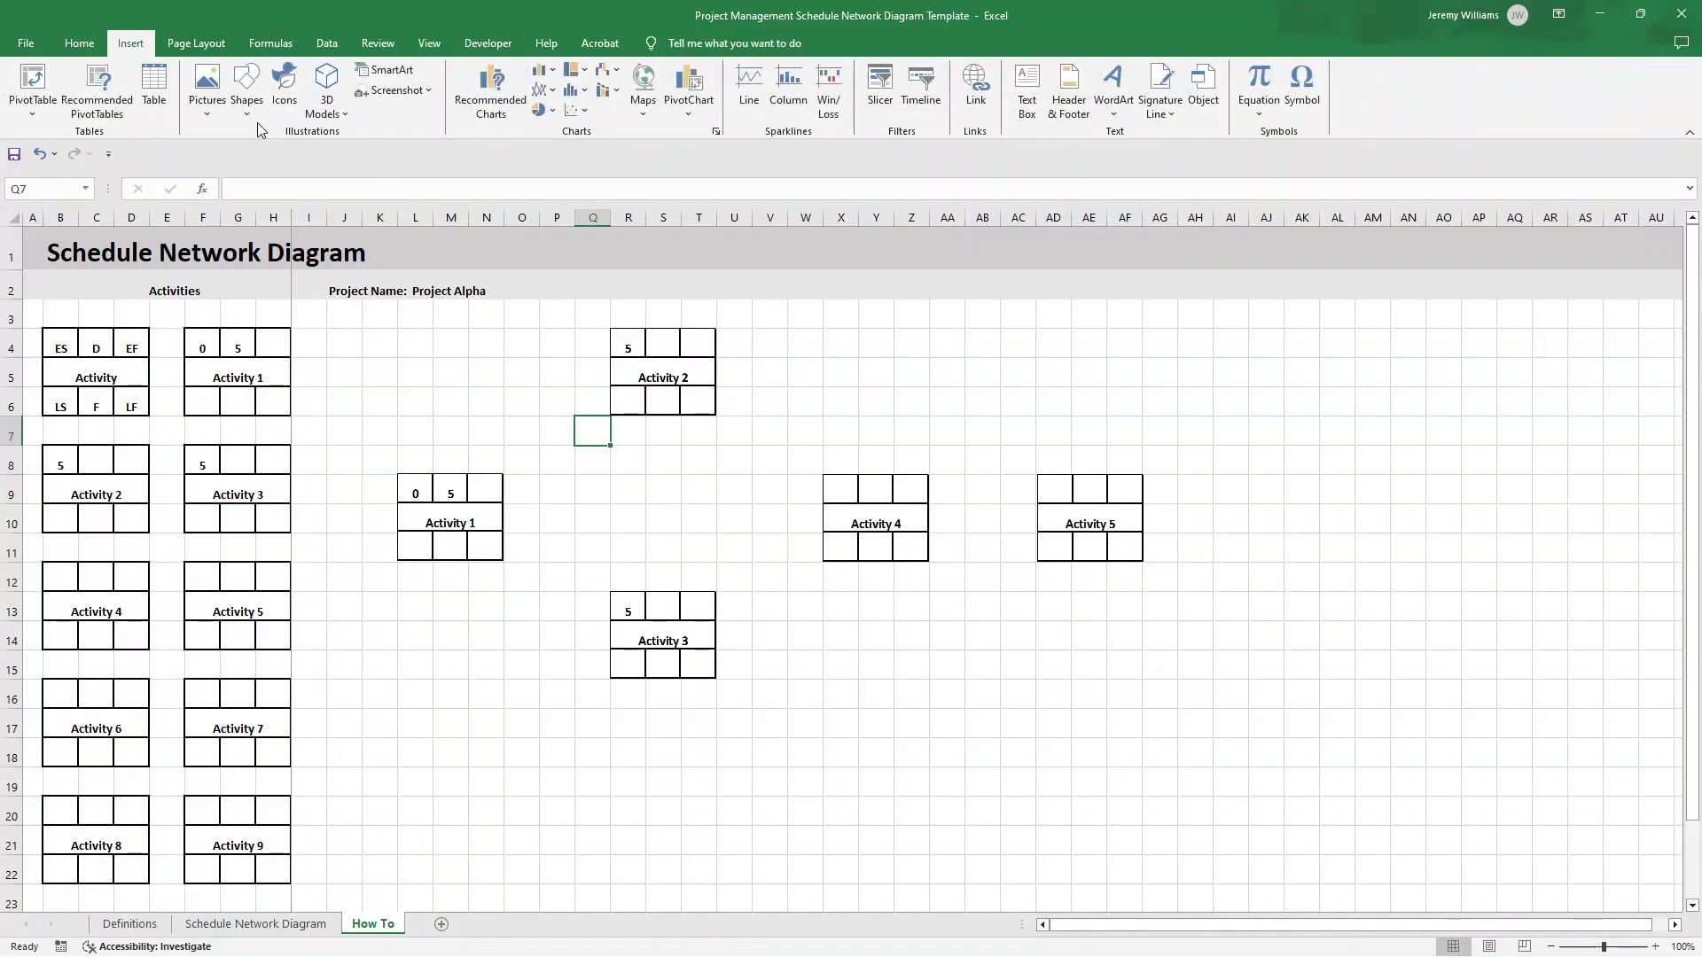
{"action": "left_click", "coordinate": [254, 115]}
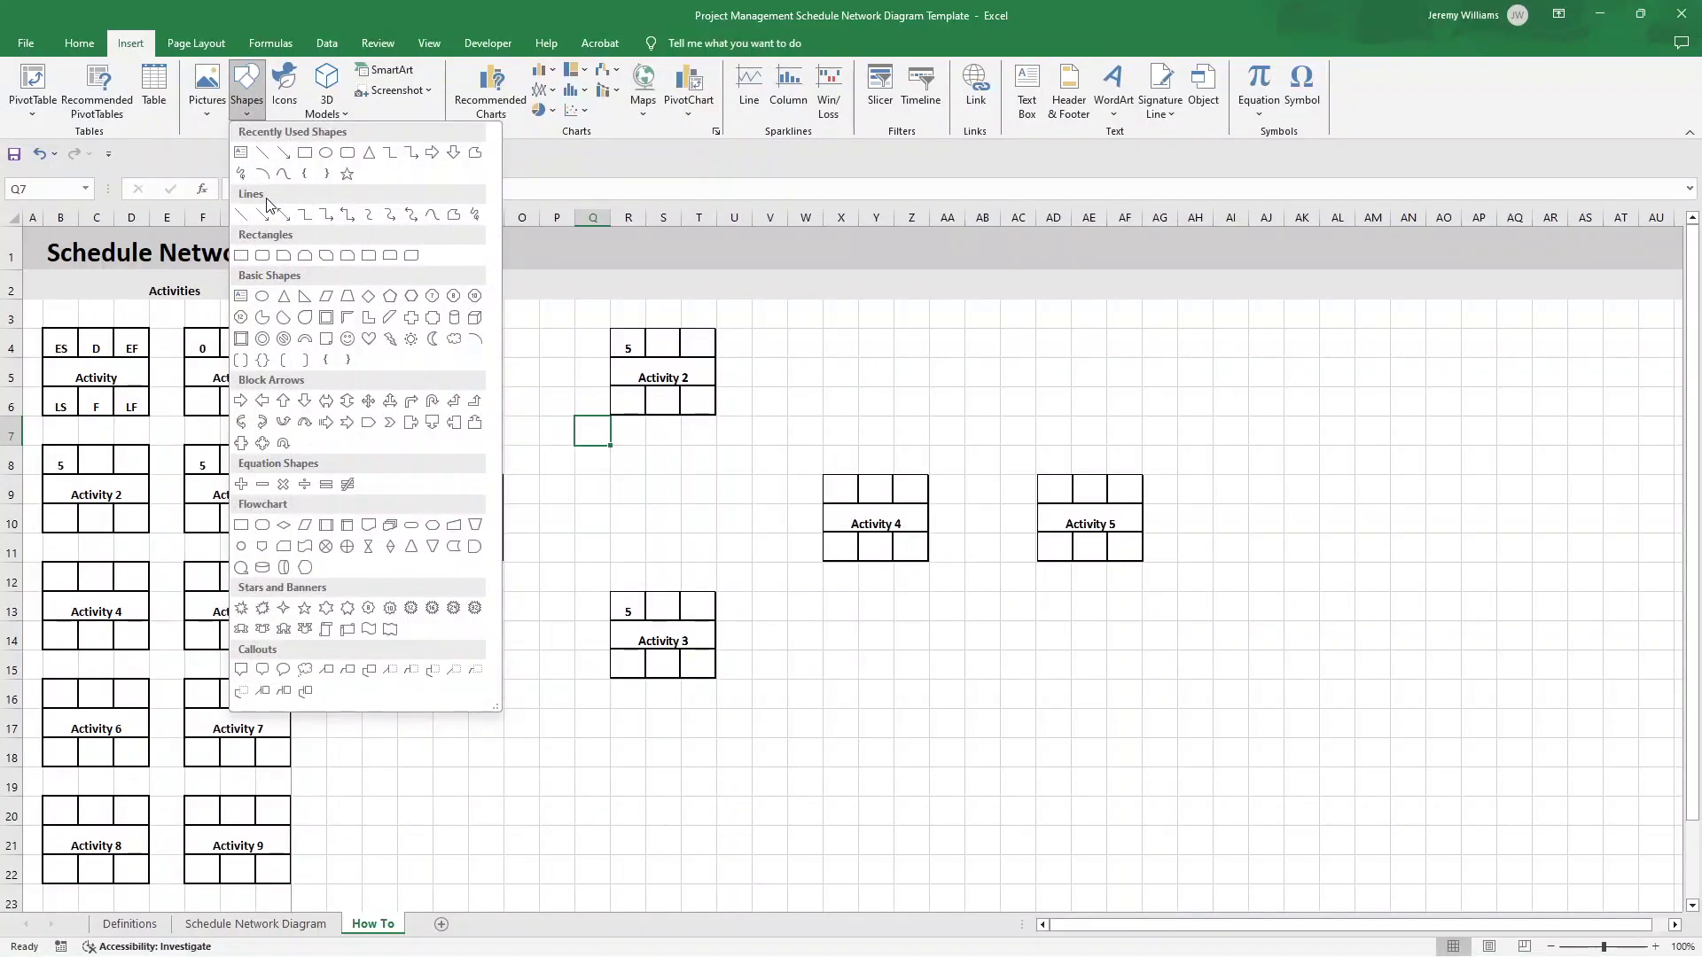
{"action": "left_click", "coordinate": [326, 216]}
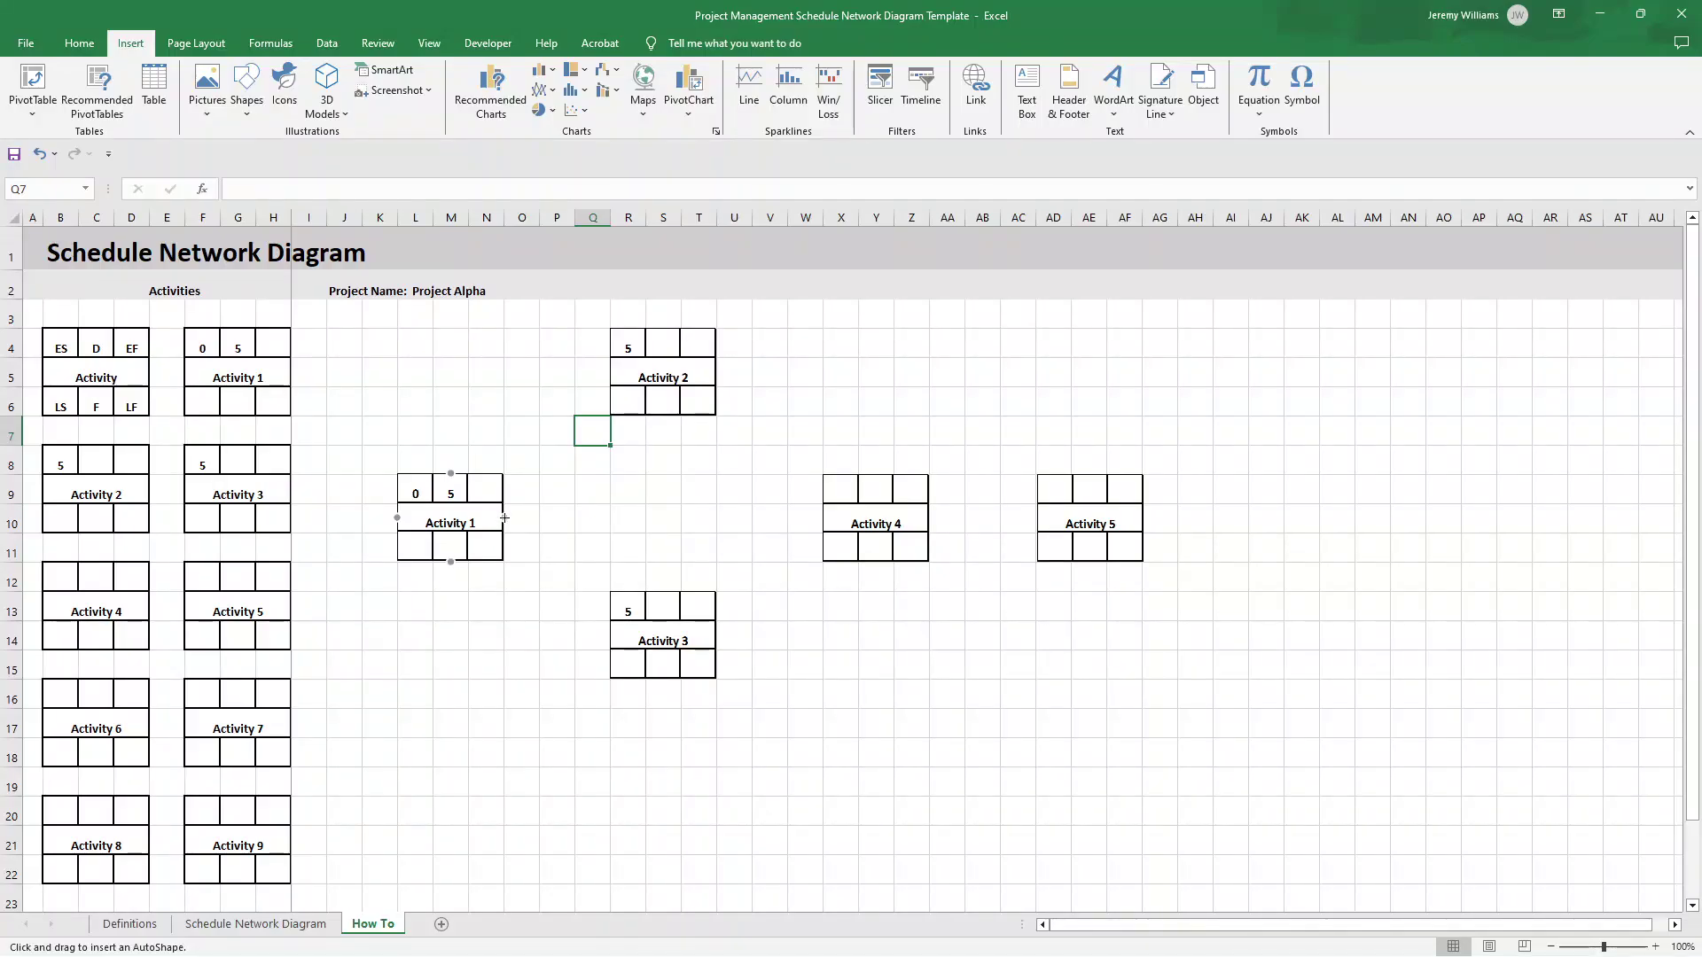
{"action": "mouse_move", "coordinate": [504, 518]}
{"action": "left_mouse_down"}
{"action": "mouse_move", "coordinate": [555, 498]}
{"action": "mouse_move", "coordinate": [610, 373]}
{"action": "left_mouse_up"}
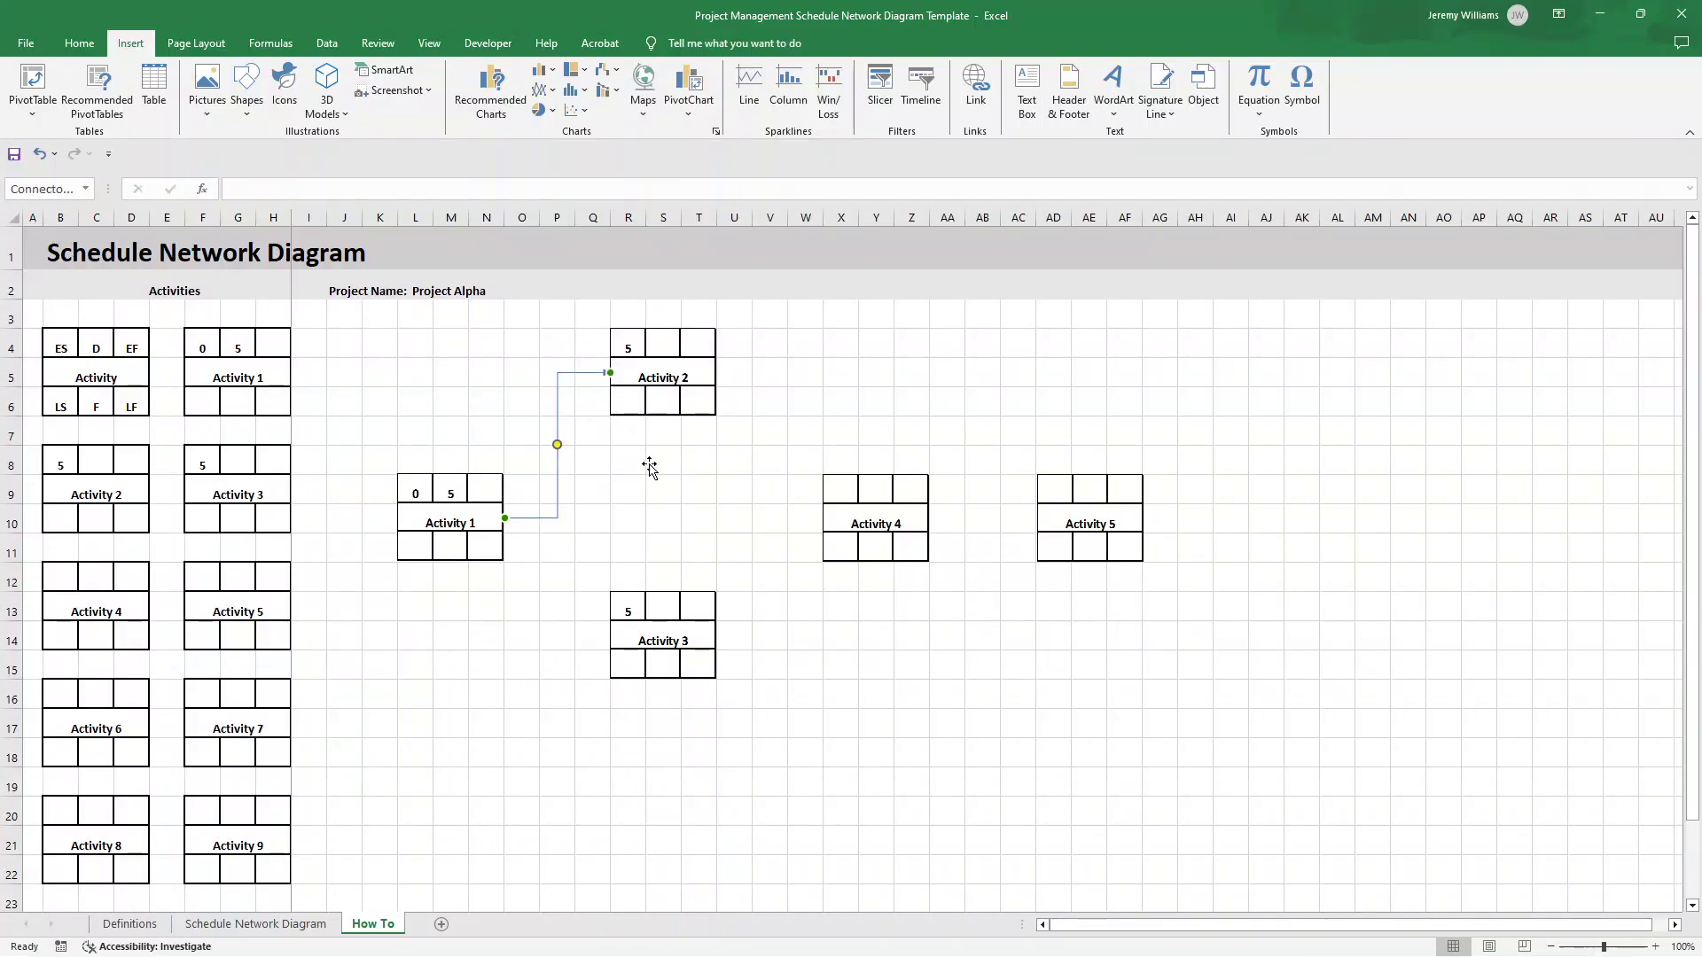
{"action": "left_click", "coordinate": [656, 486]}
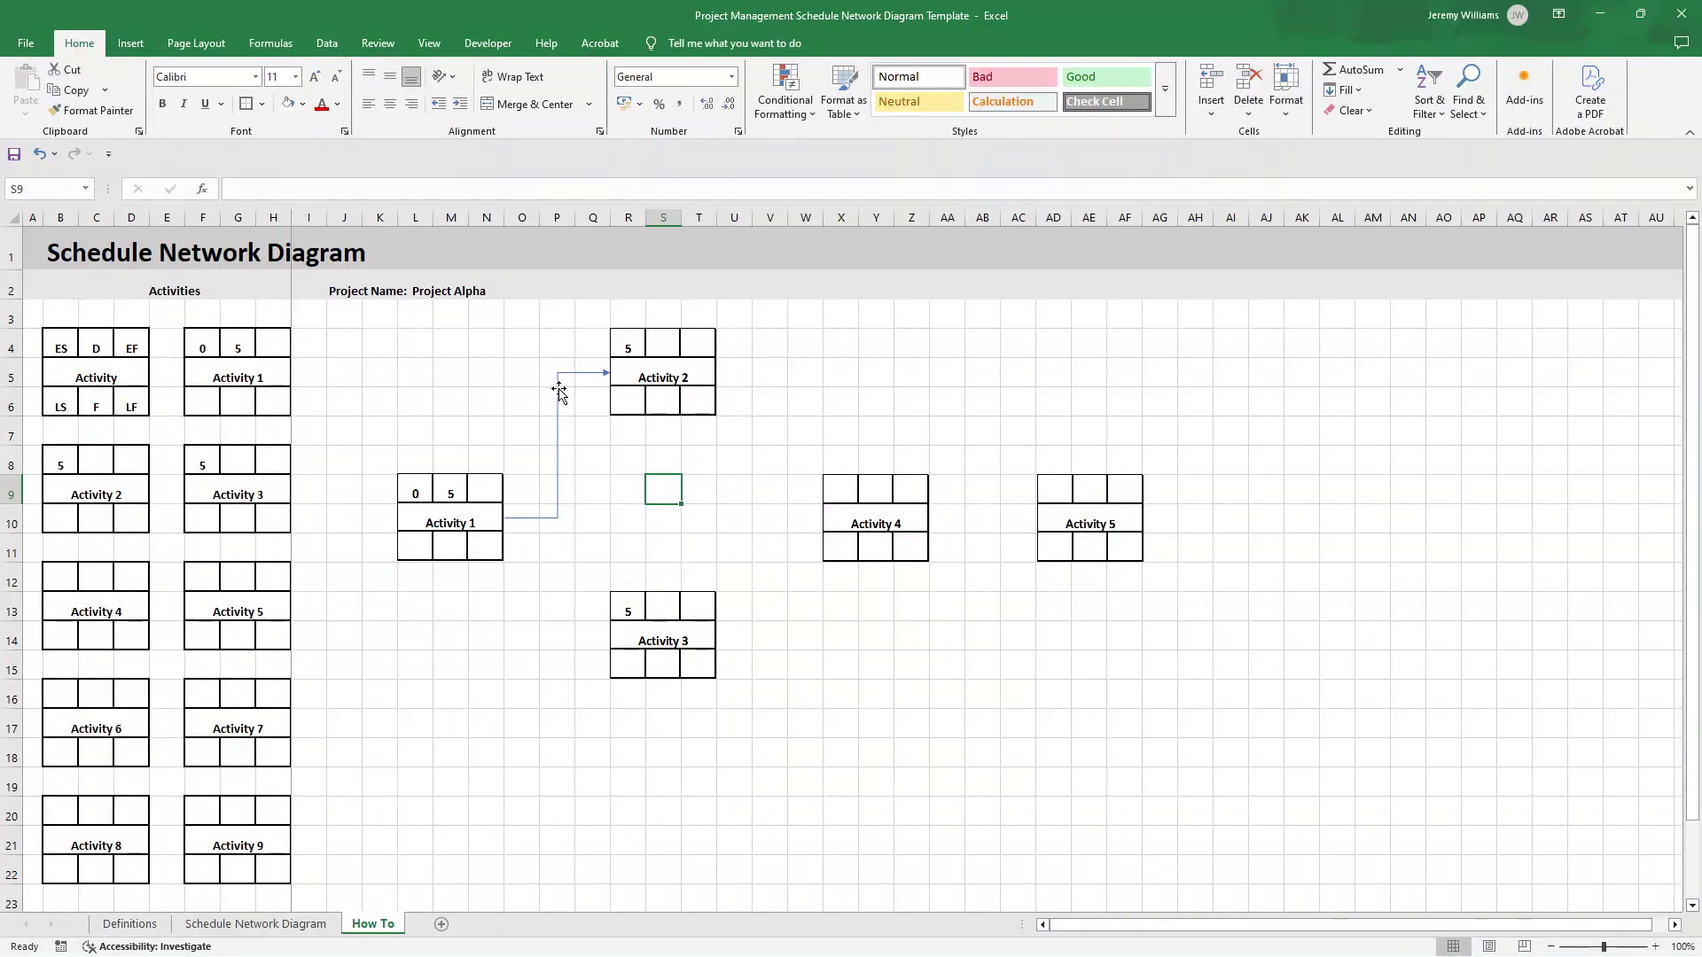
- Give the Activity 1 to Activity 2 connector a black style and 2¼ pt outline weight
{"action": "left_click", "coordinate": [559, 390]}
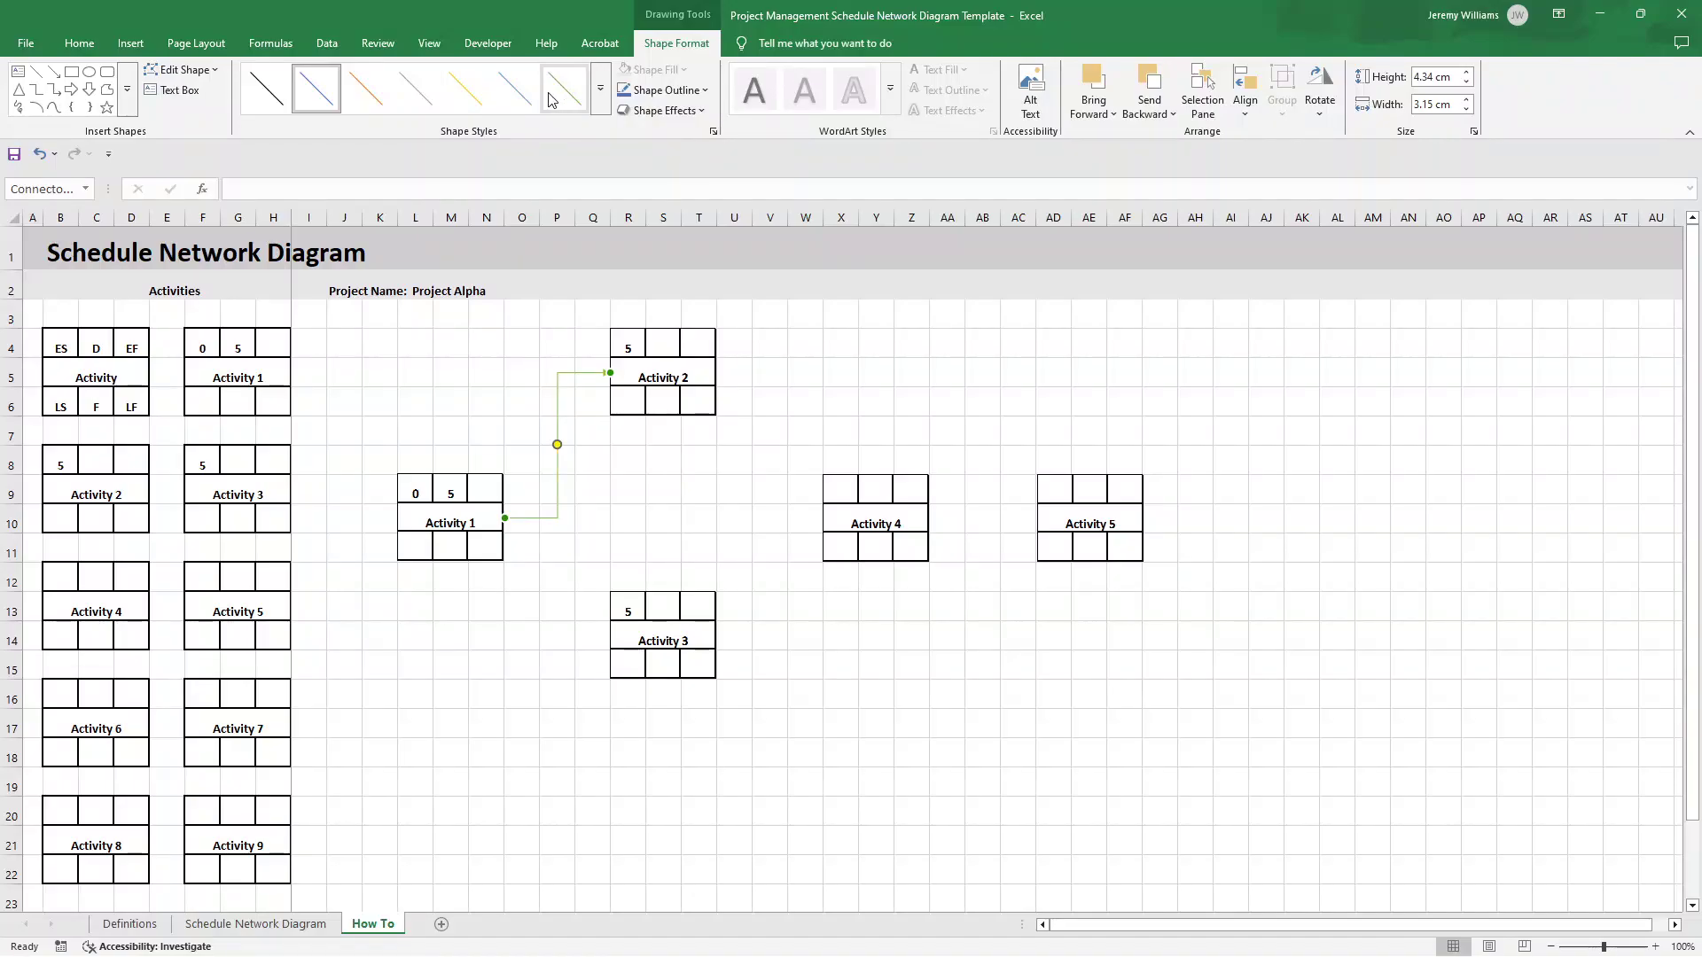
{"action": "left_click", "coordinate": [287, 97]}
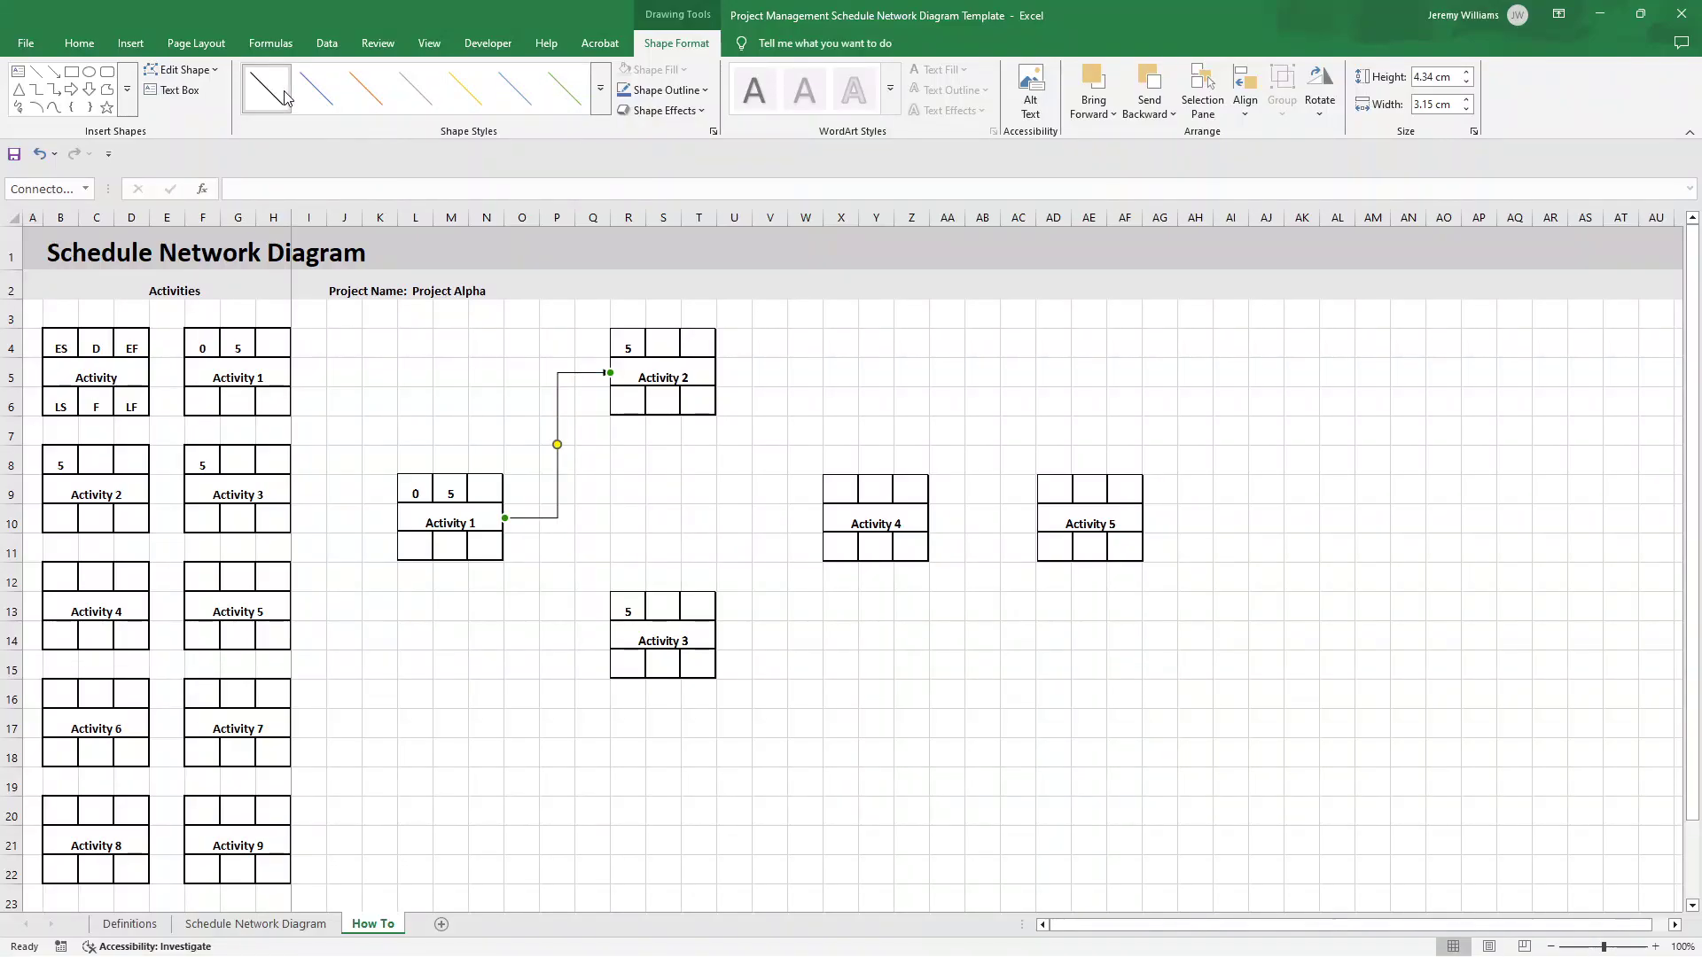
{"action": "left_click", "coordinate": [700, 91]}
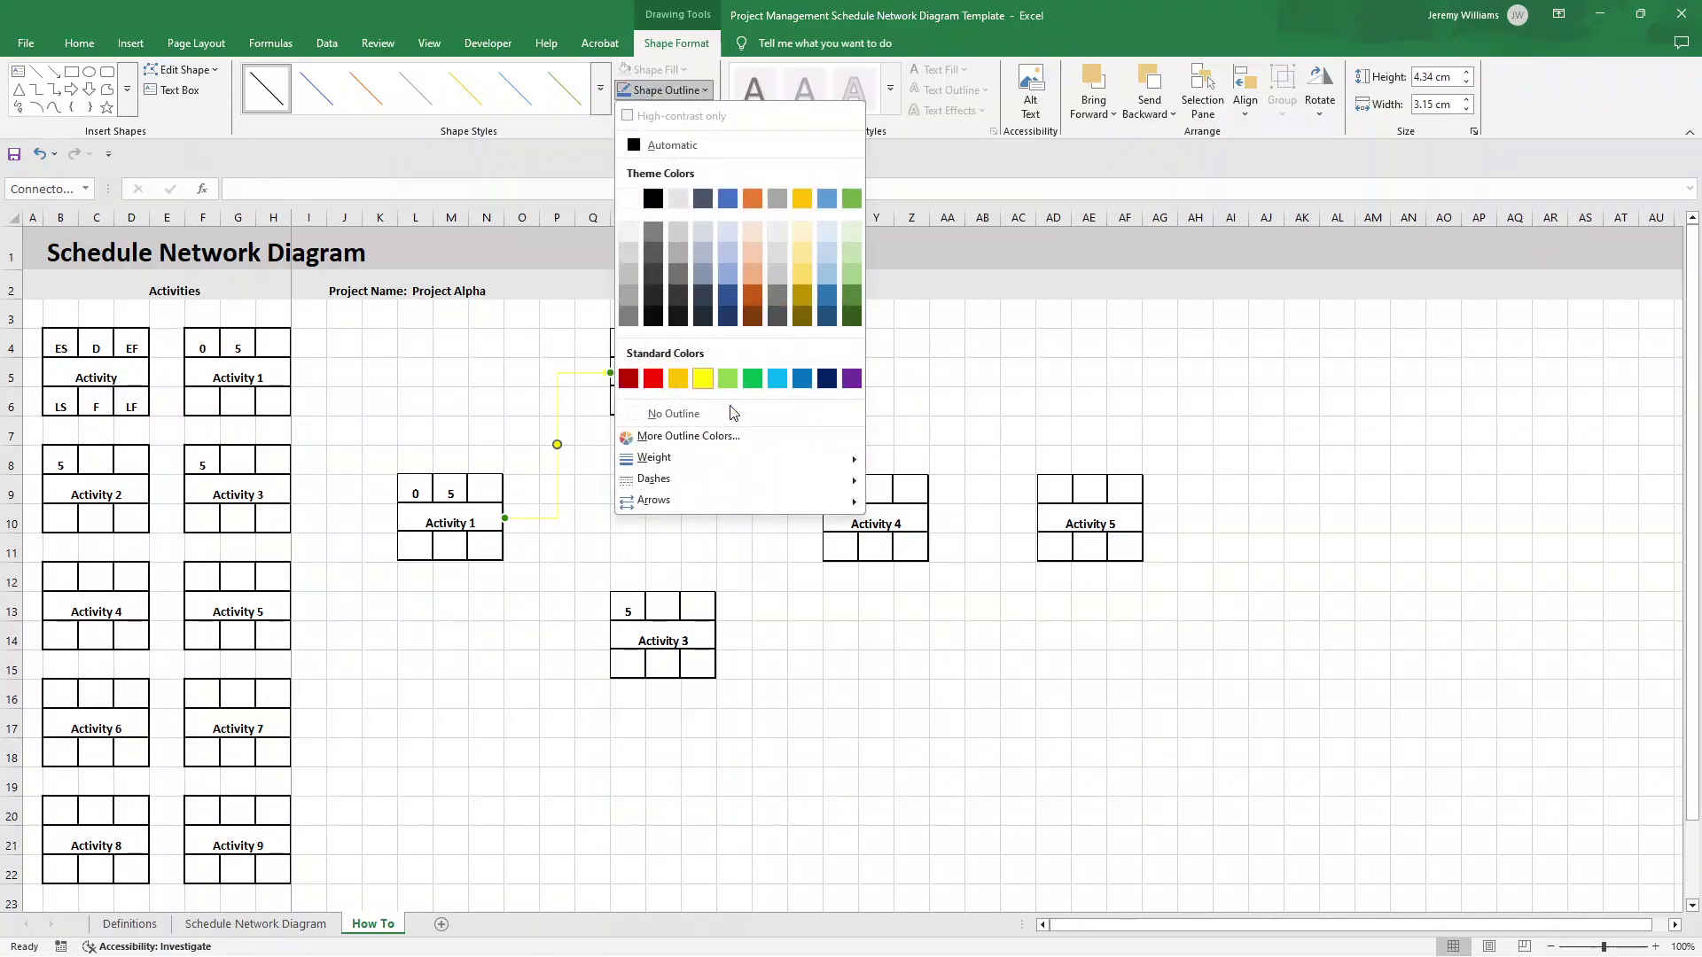
{"action": "mouse_move", "coordinate": [705, 458]}
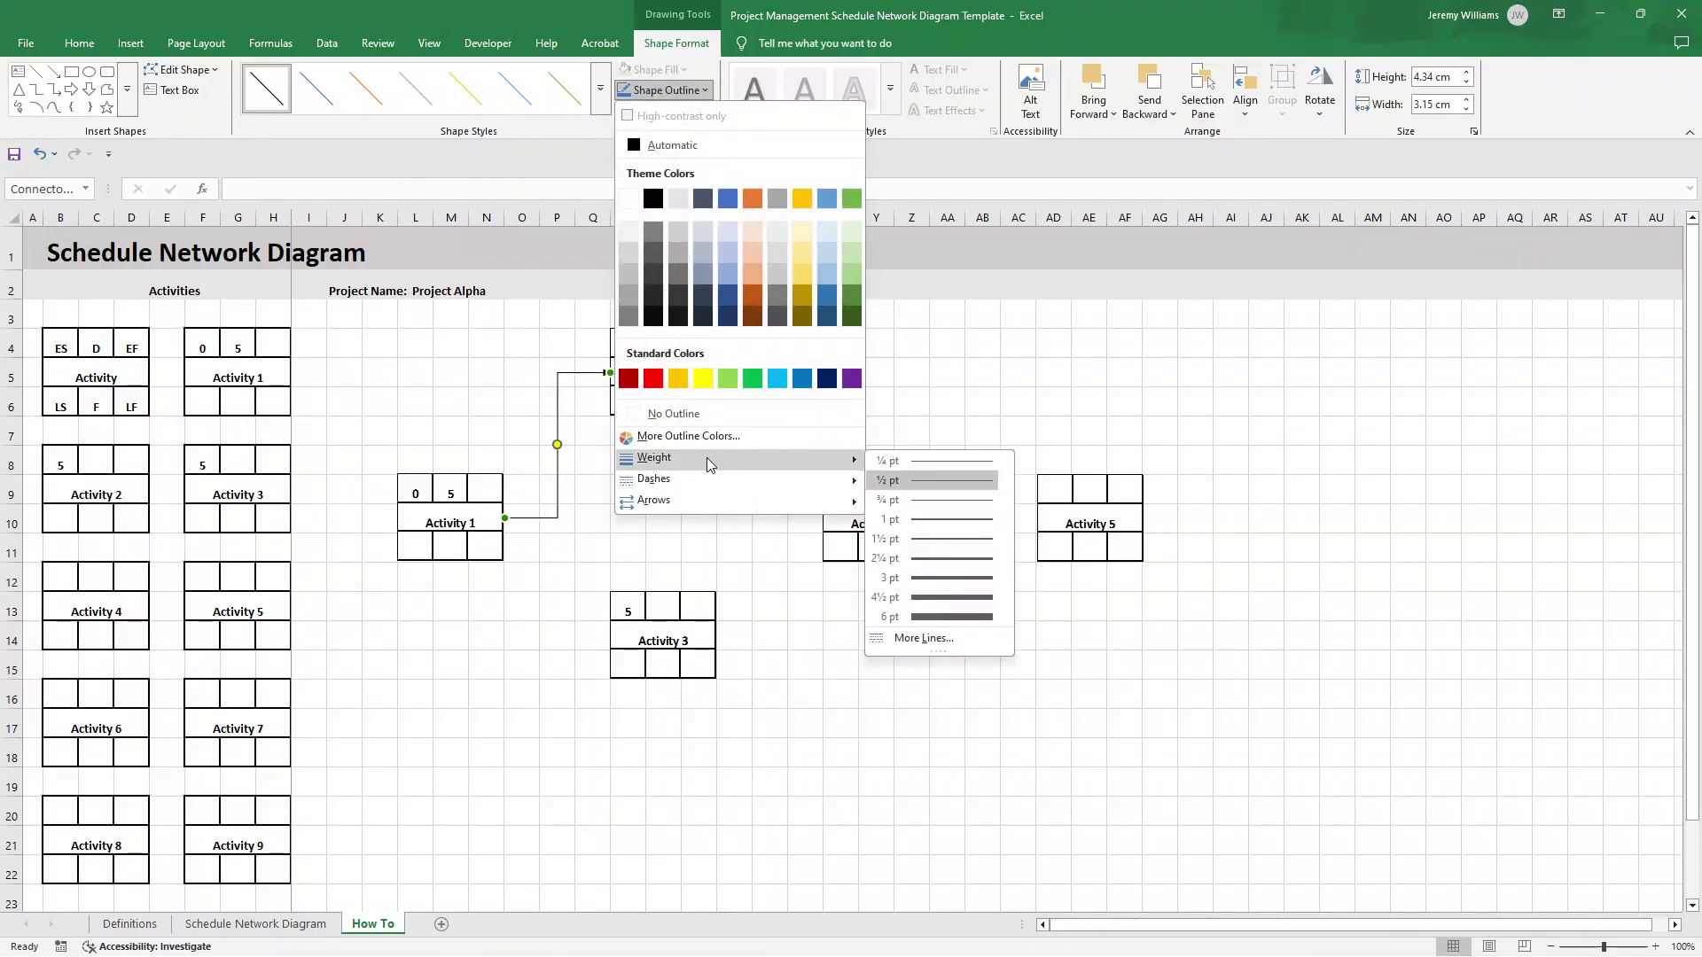
{"action": "left_click", "coordinate": [929, 518]}
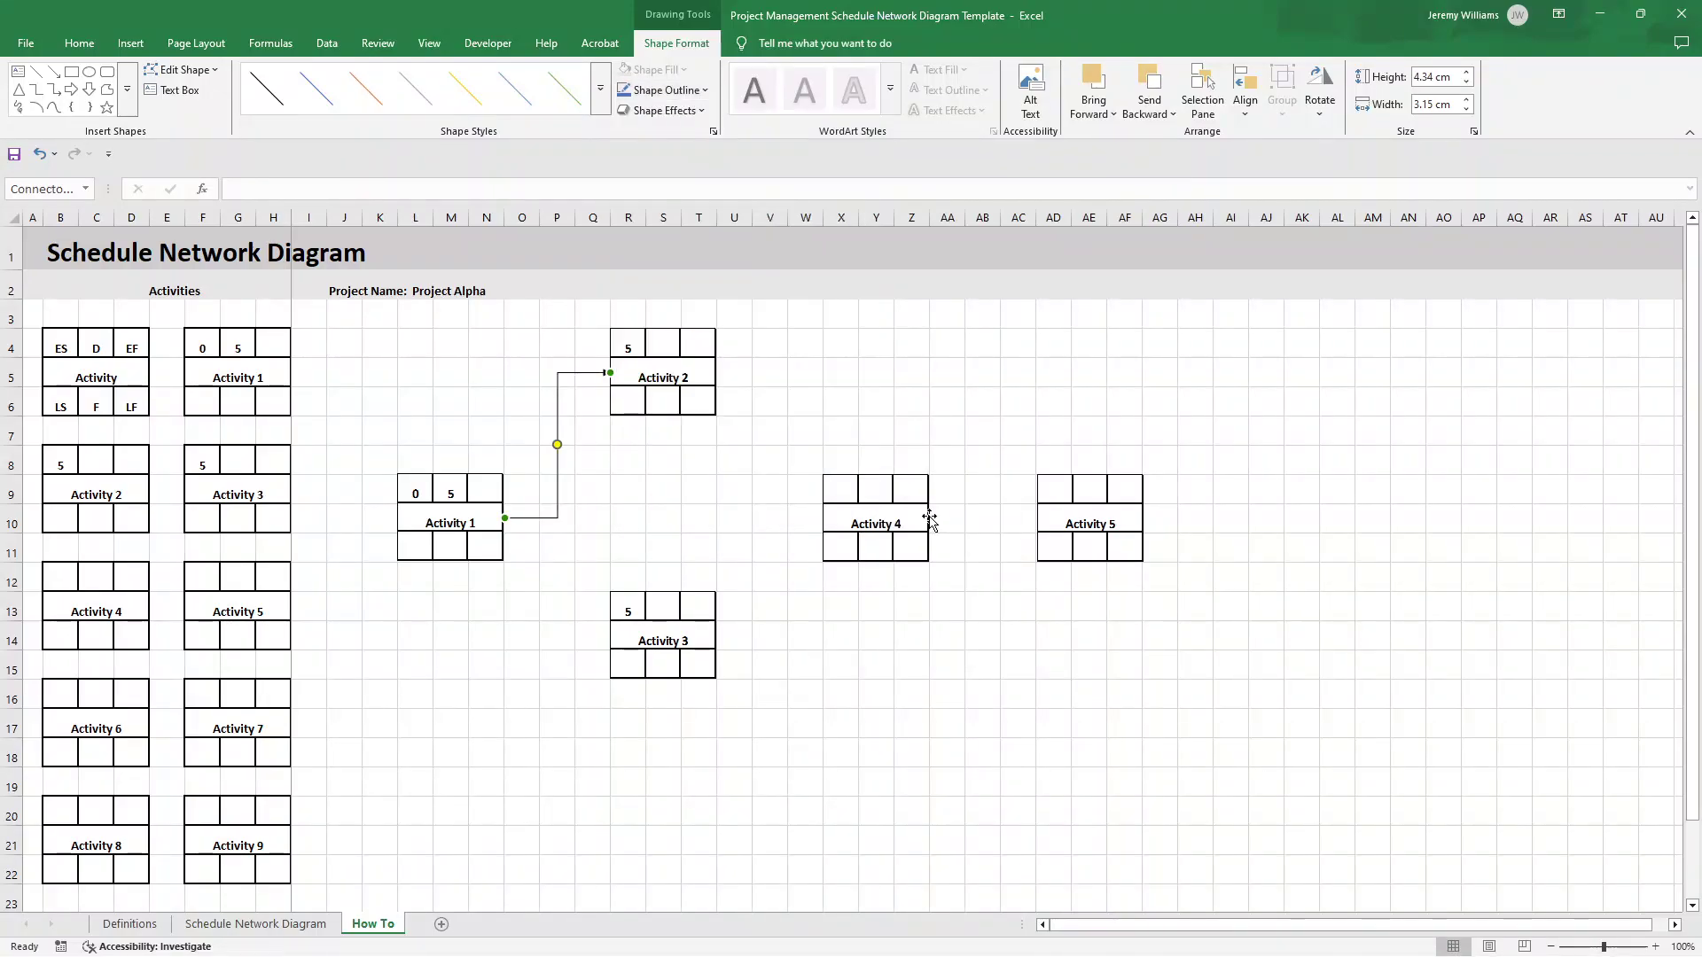
{"action": "left_click", "coordinate": [667, 90]}
{"action": "mouse_move", "coordinate": [707, 456]}
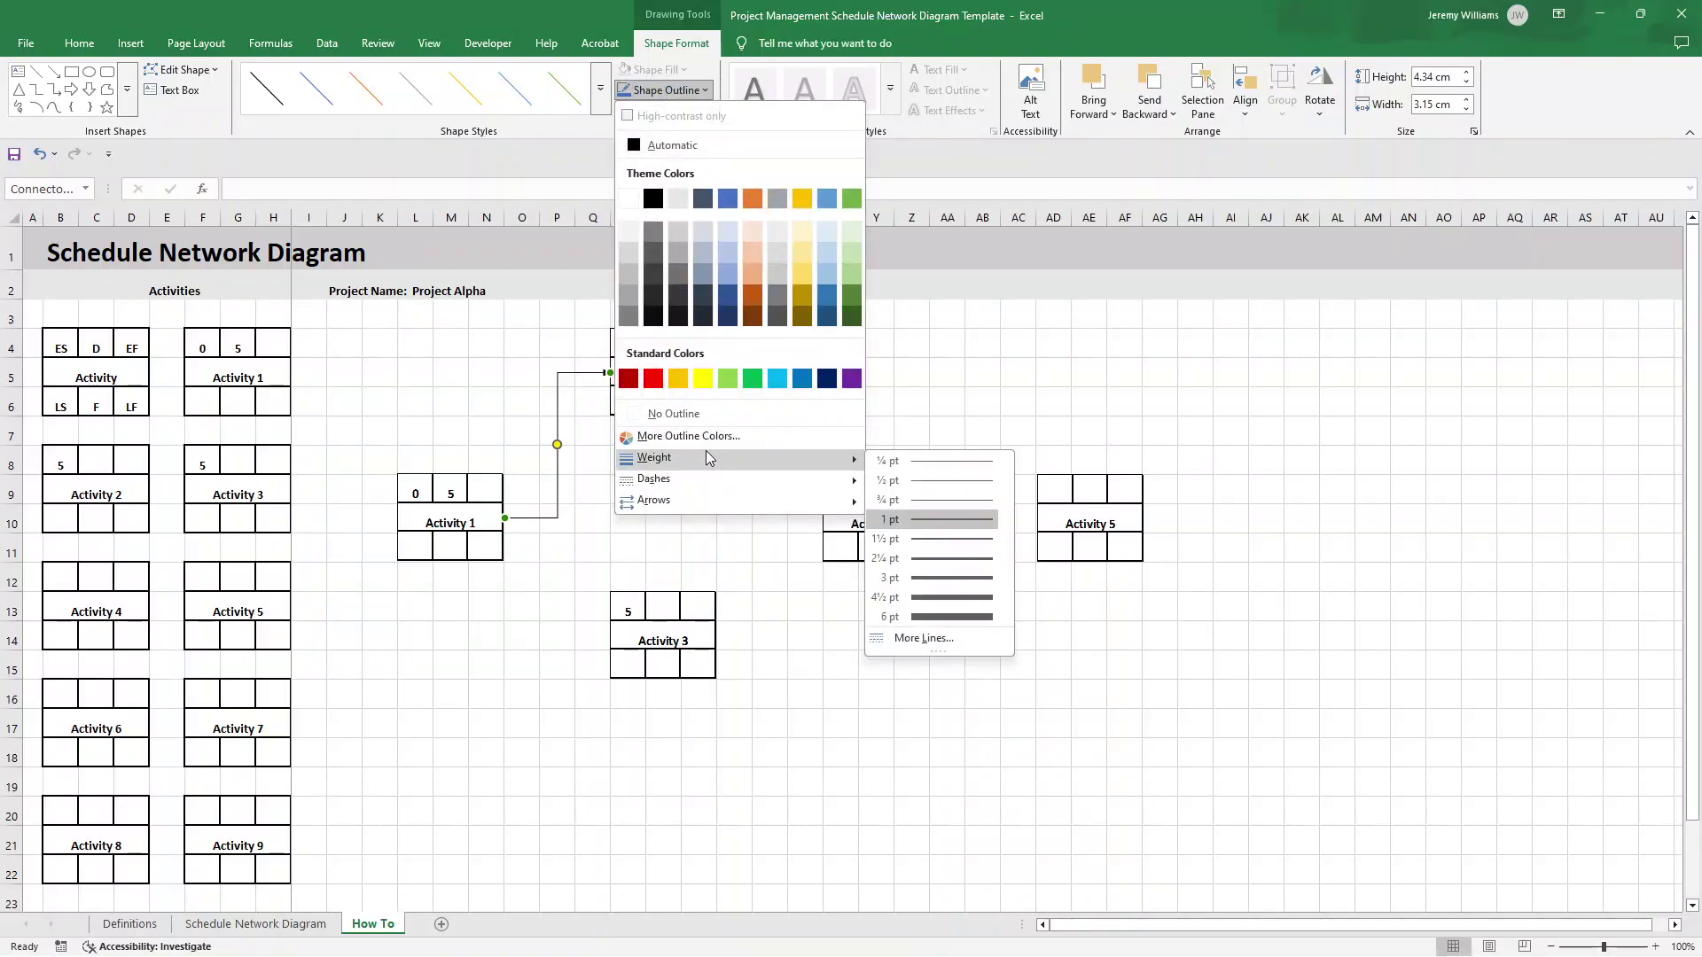
{"action": "left_click", "coordinate": [917, 557]}
{"action": "left_click", "coordinate": [553, 552]}
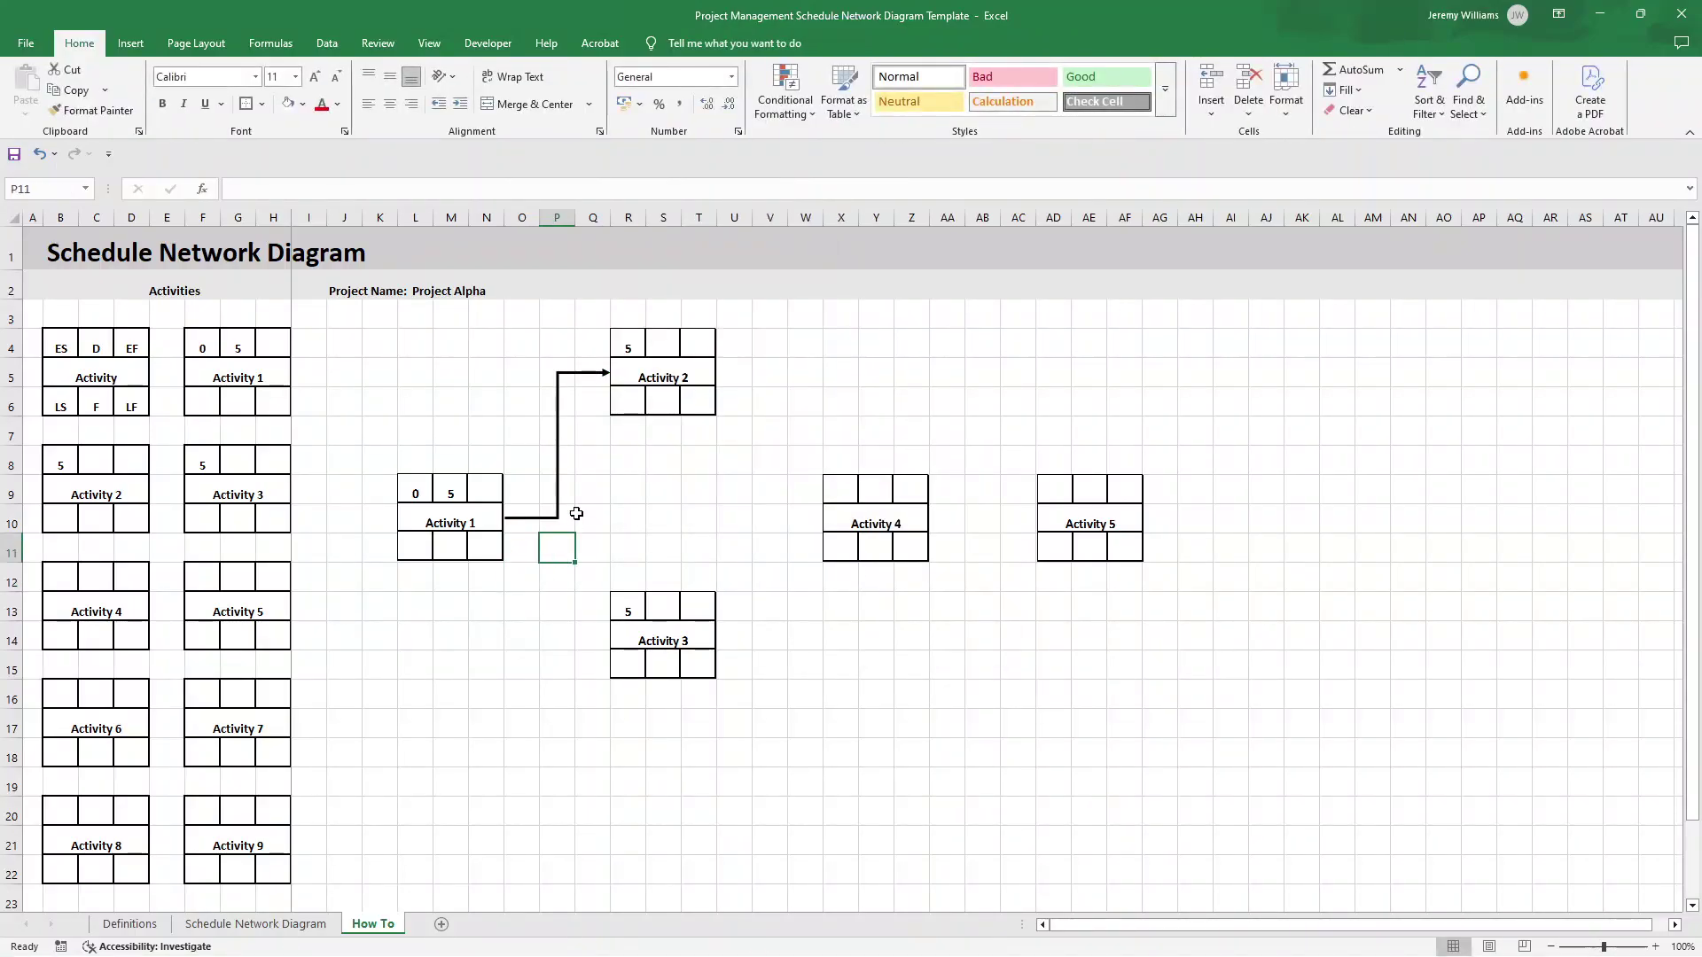
- Duplicate the bold connector to link Activity 1 to Activity 3
{"action": "left_click", "coordinate": [559, 428]}
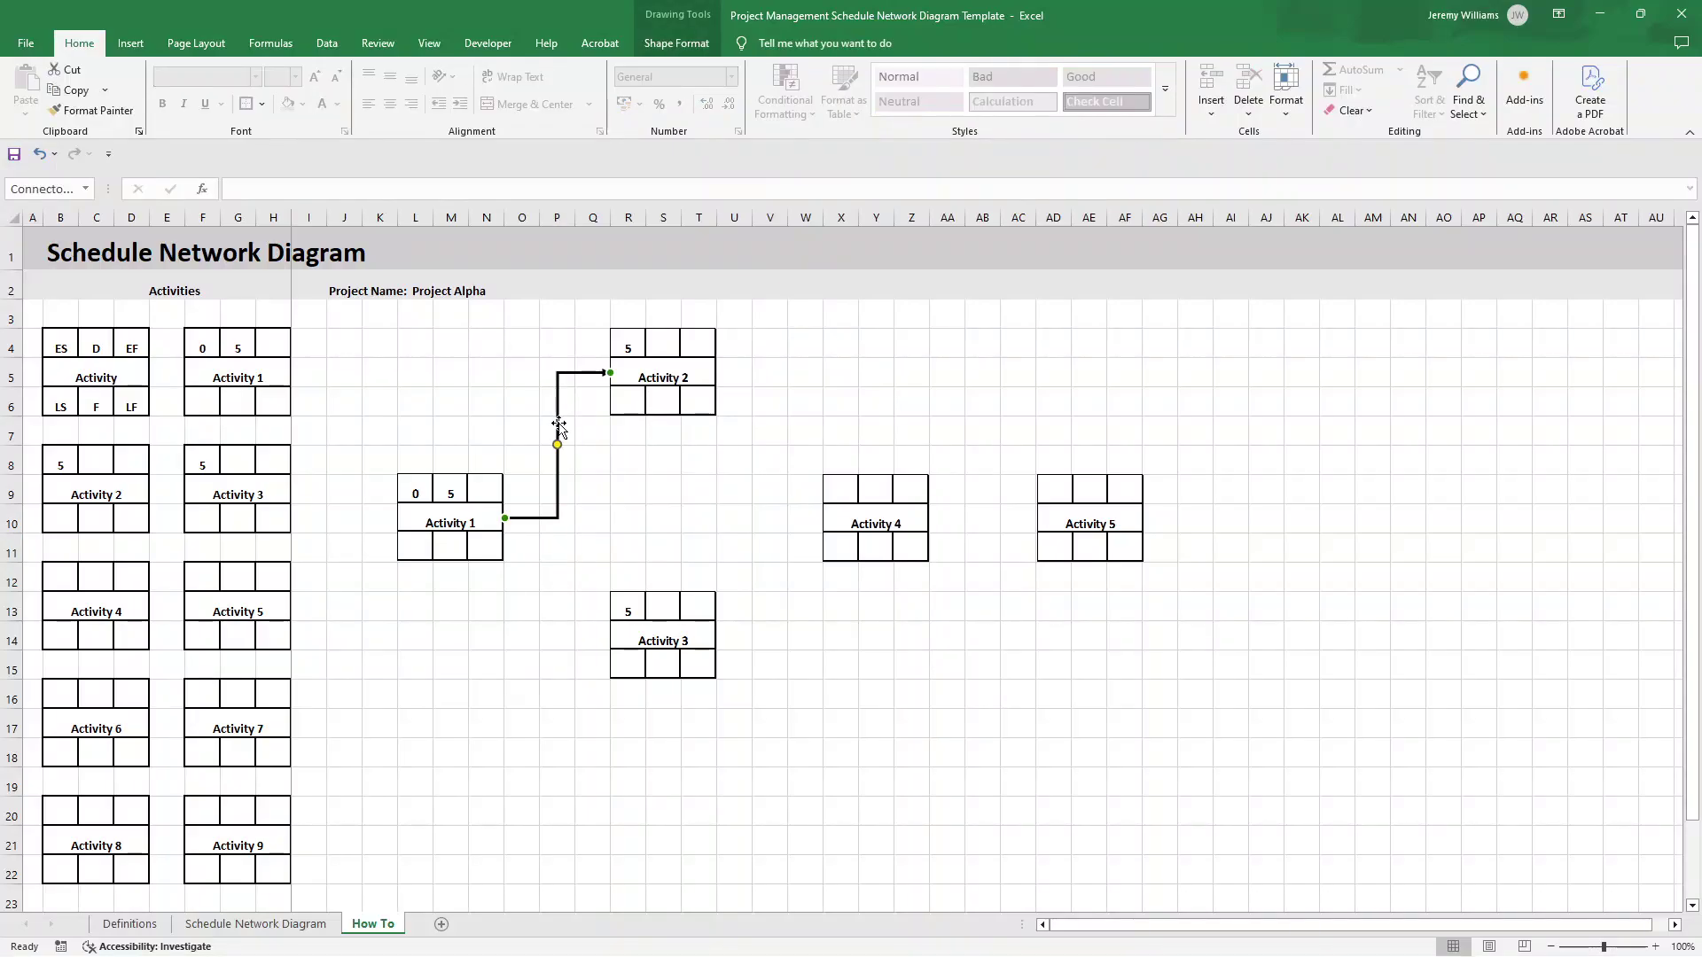
{"action": "left_click", "coordinate": [678, 468]}
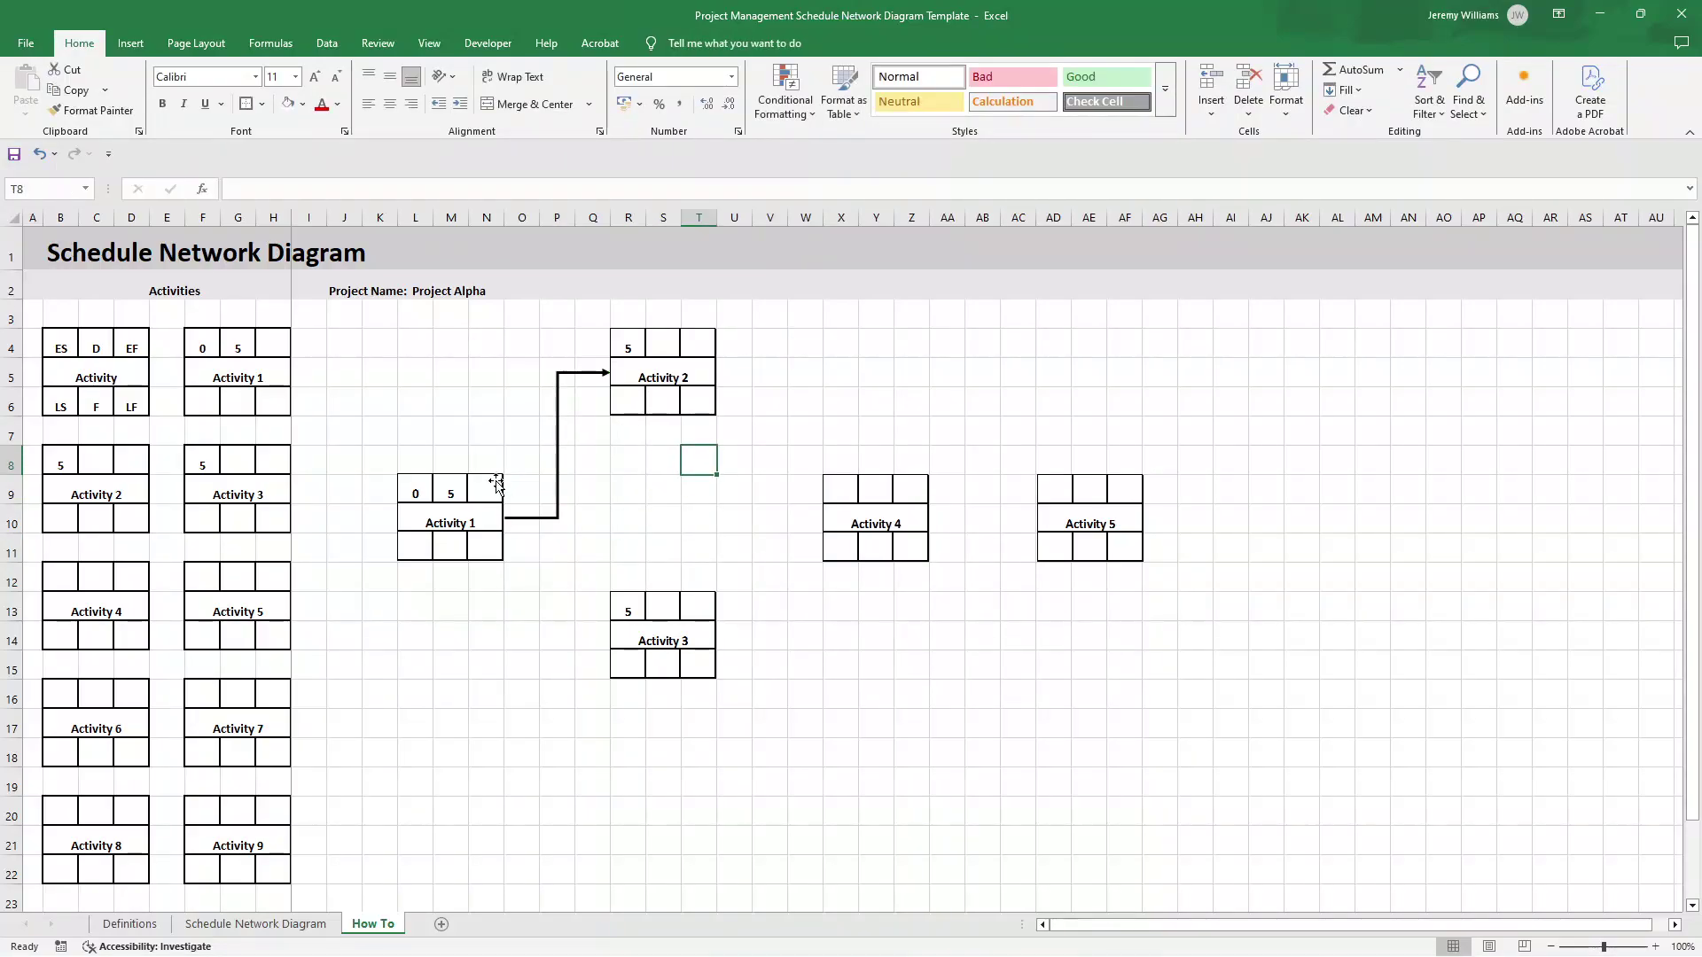
{"action": "left_click", "coordinate": [544, 381]}
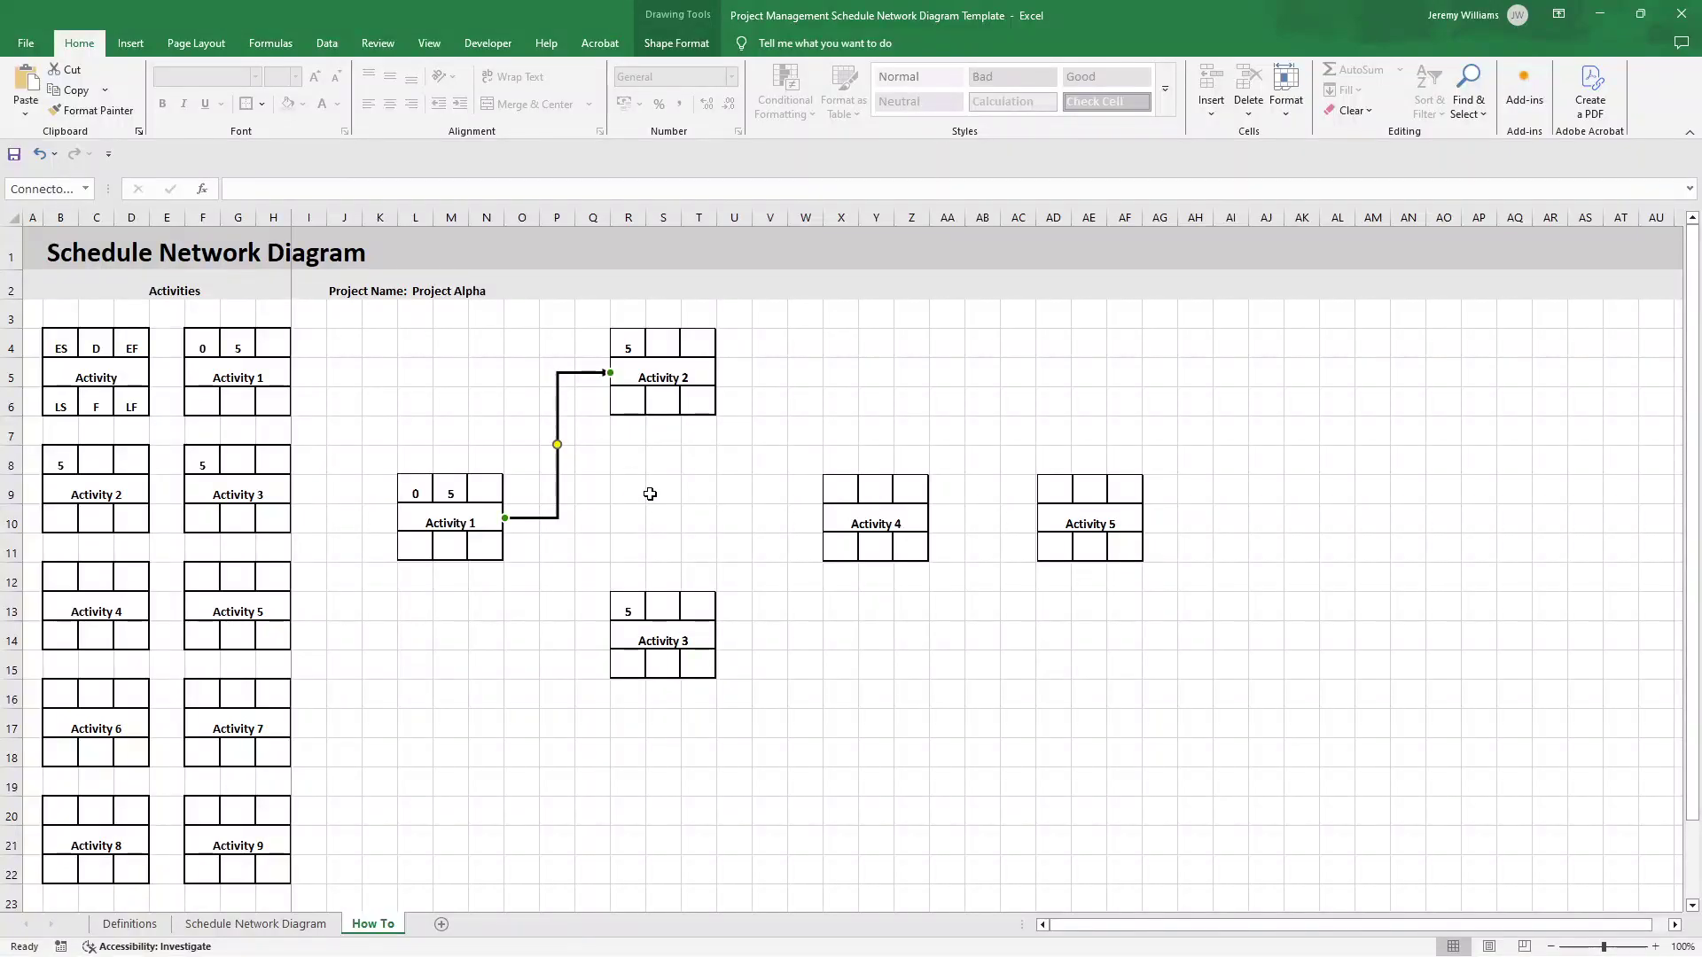
{"action": "key", "text": "ctrl+c"}
{"action": "key", "text": "ctrl+v"}
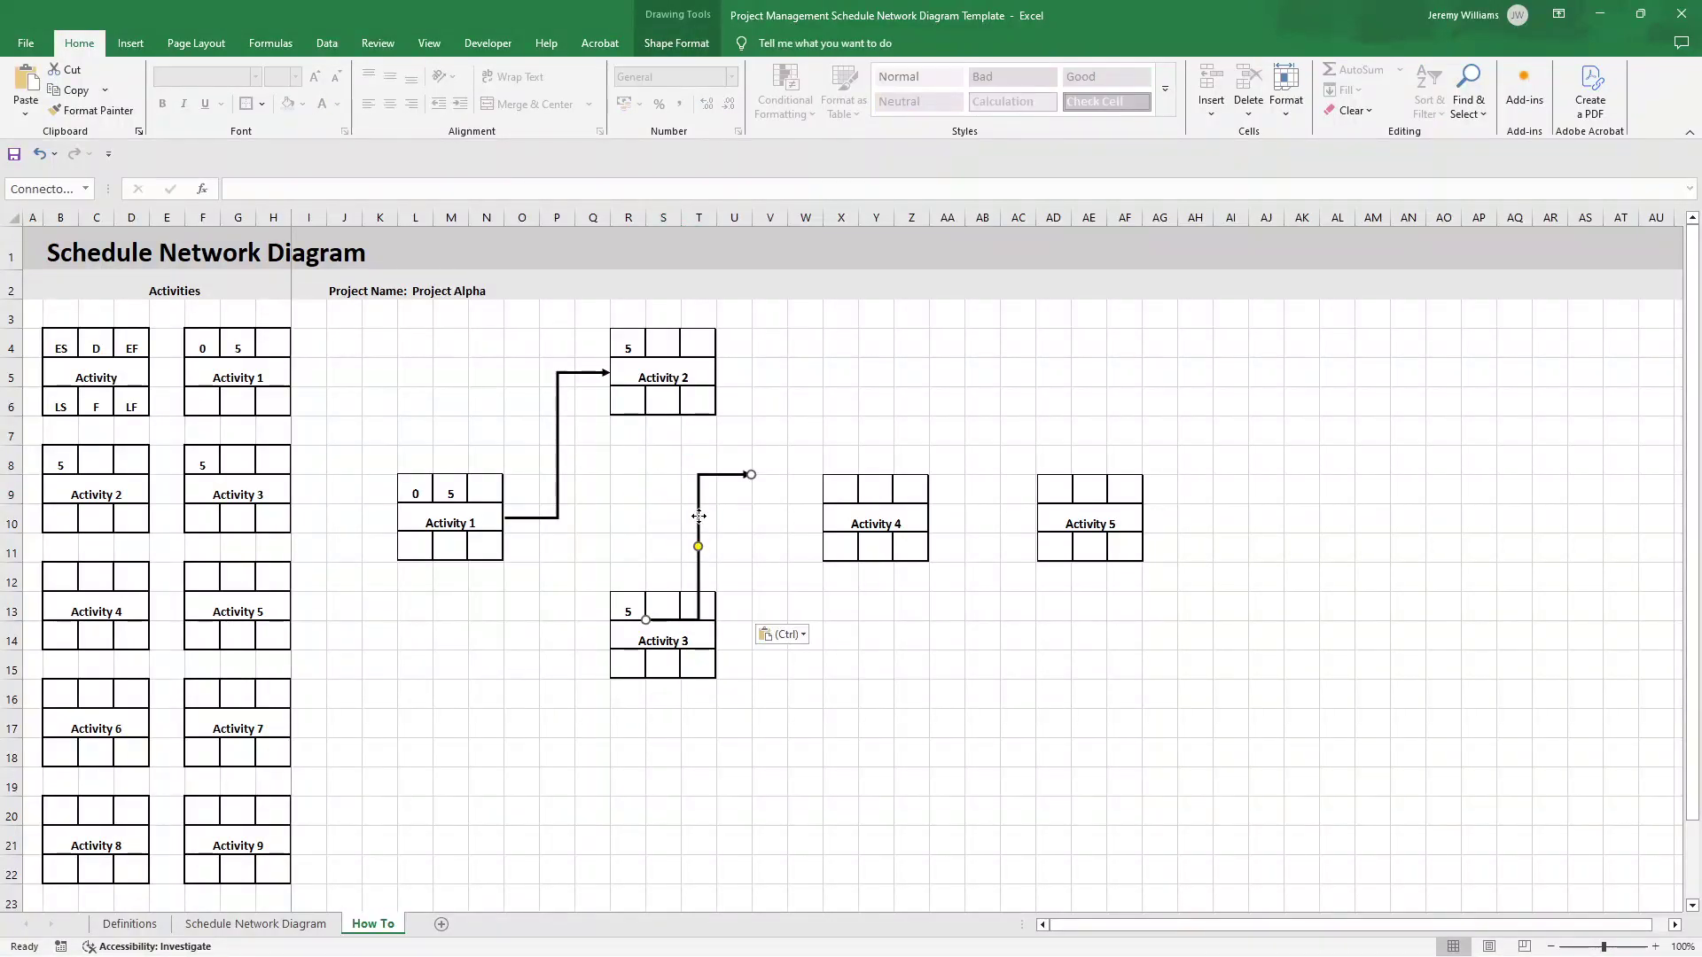
{"action": "left_click_drag", "start_coordinate": [698, 516], "coordinate": [613, 636]}
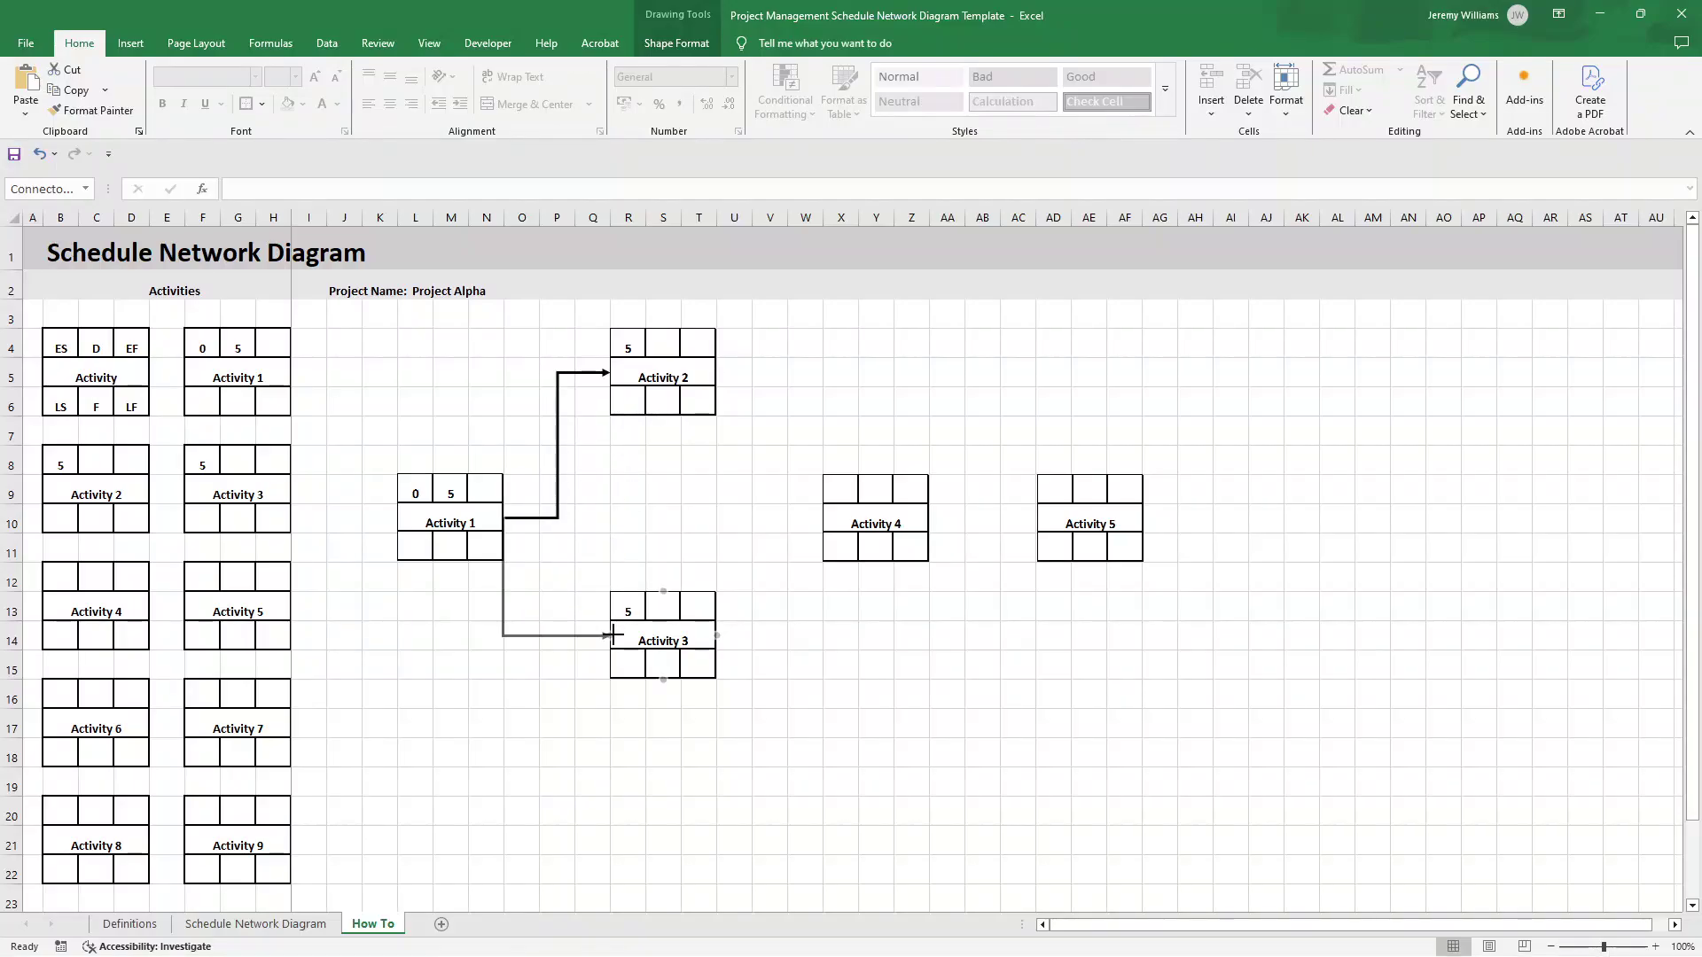
{"action": "mouse_move", "coordinate": [499, 519]}
{"action": "left_mouse_down"}
{"action": "mouse_move", "coordinate": [540, 555]}
{"action": "mouse_move", "coordinate": [499, 513]}
{"action": "left_mouse_up"}
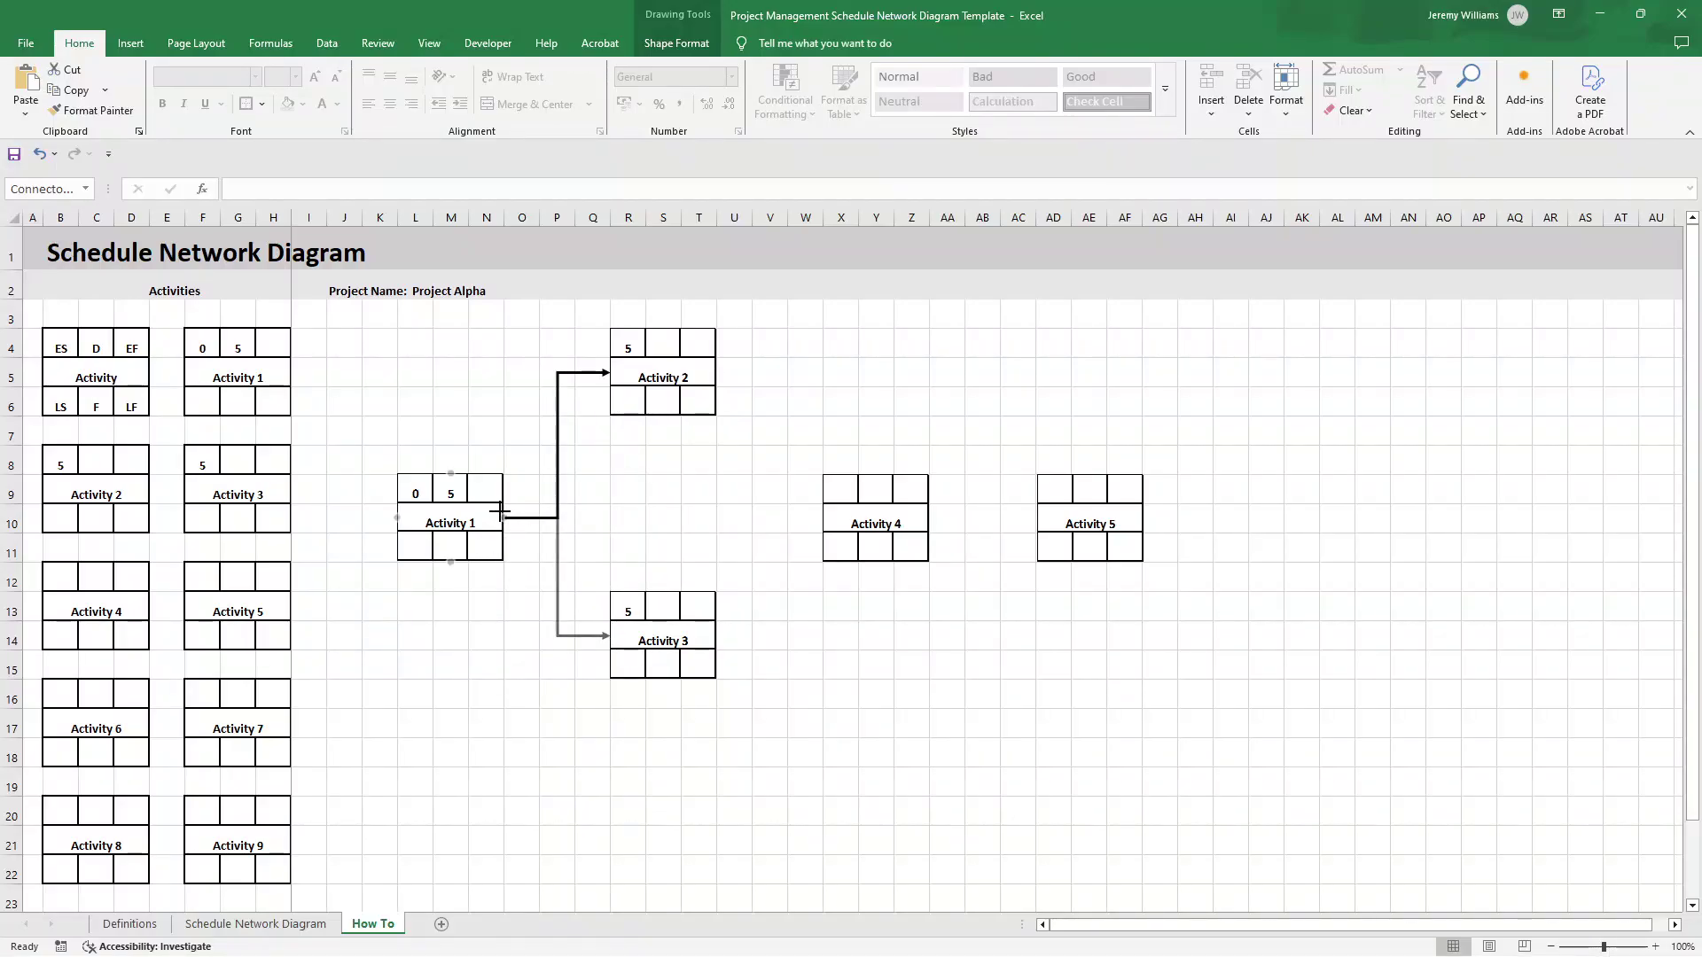
{"action": "left_click", "coordinate": [660, 521]}
{"action": "left_click", "coordinate": [782, 549]}
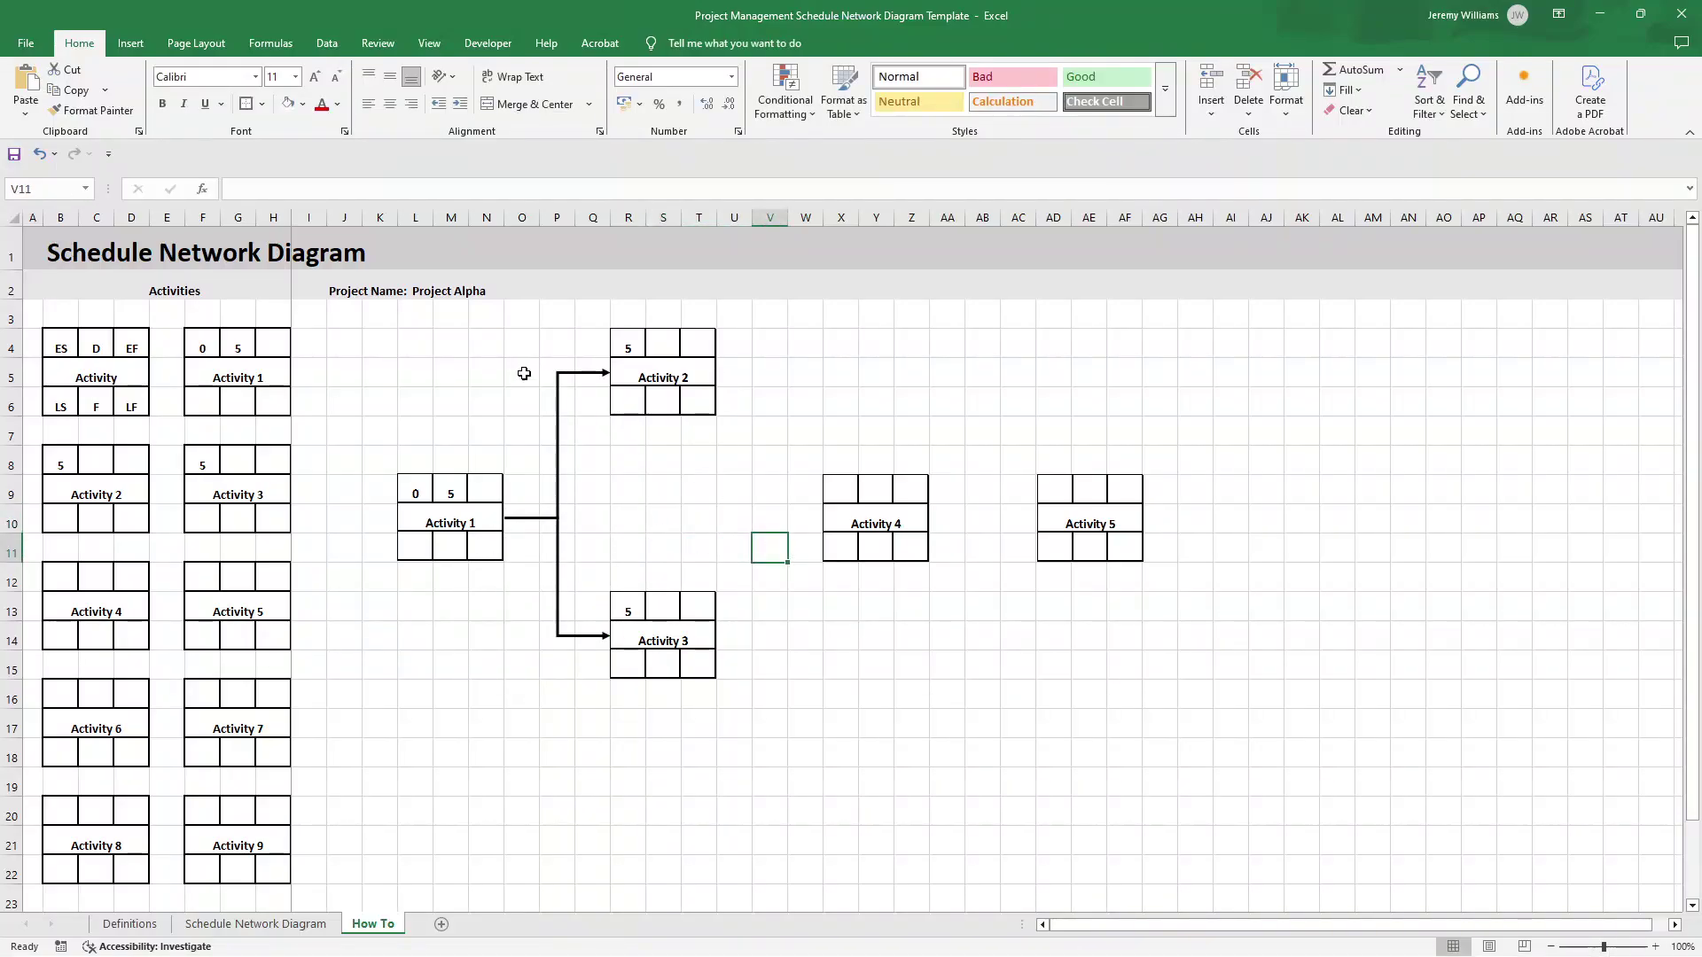
- Paste another copy and attach it from Activity 3's right side to Activity 4's left side
{"action": "left_click", "coordinate": [558, 399]}
{"action": "key", "text": "ctrl+c"}
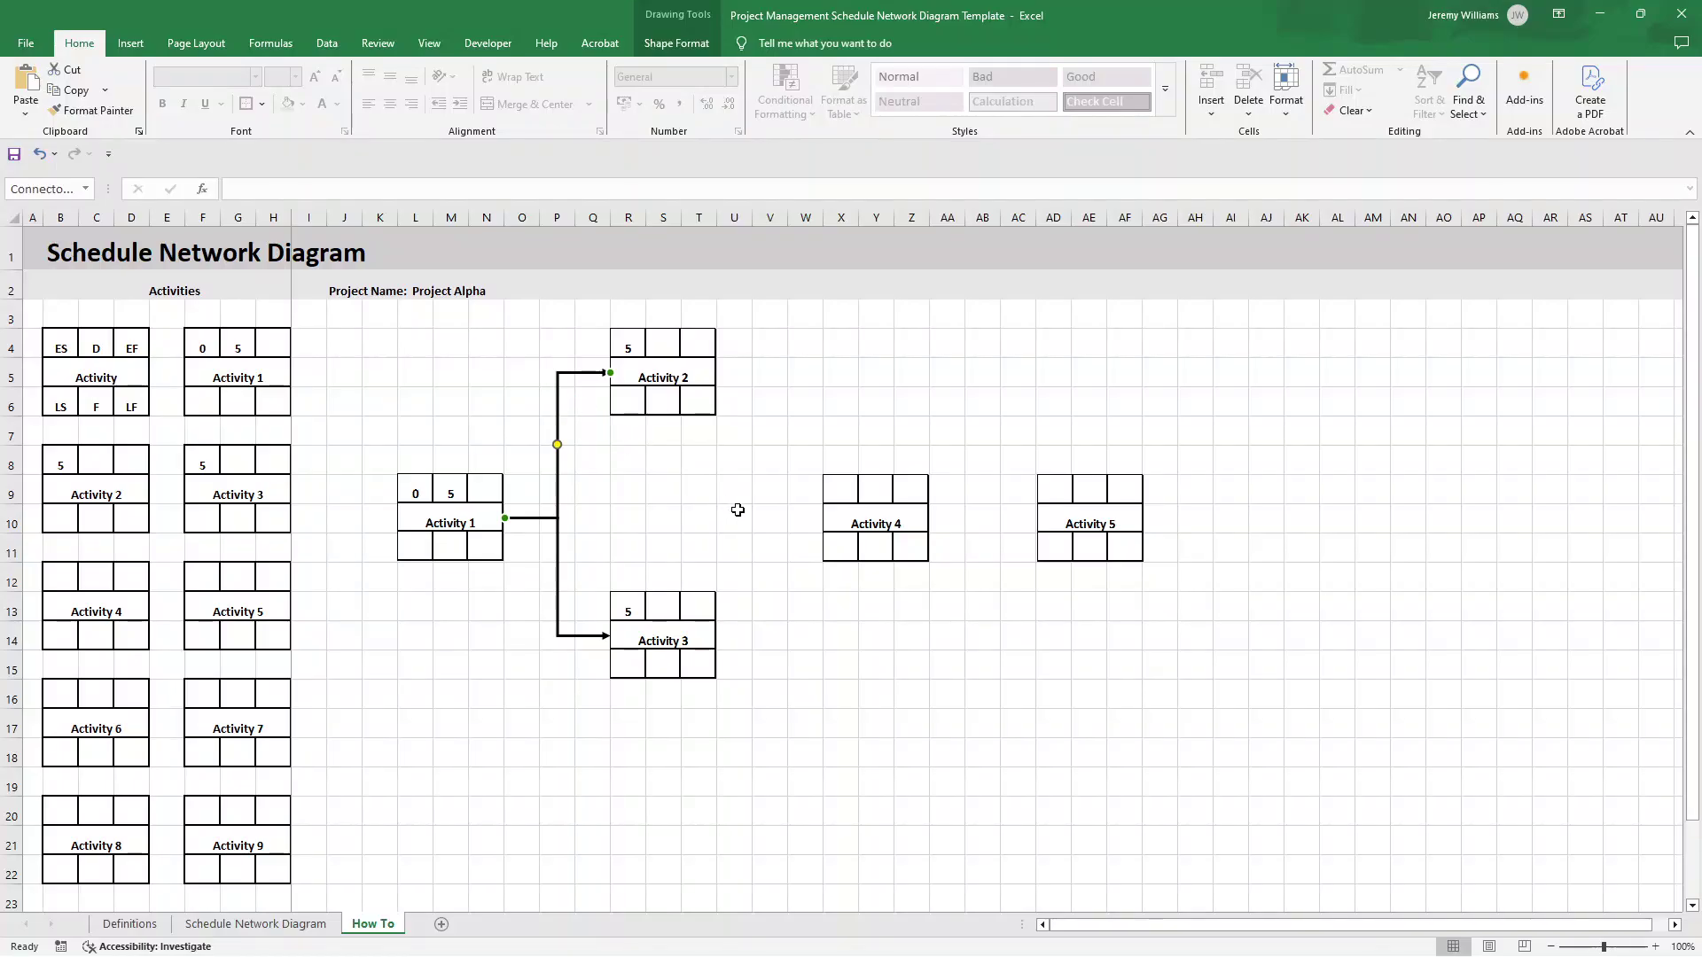
{"action": "left_click", "coordinate": [737, 511]}
{"action": "key", "text": "ctrl+v"}
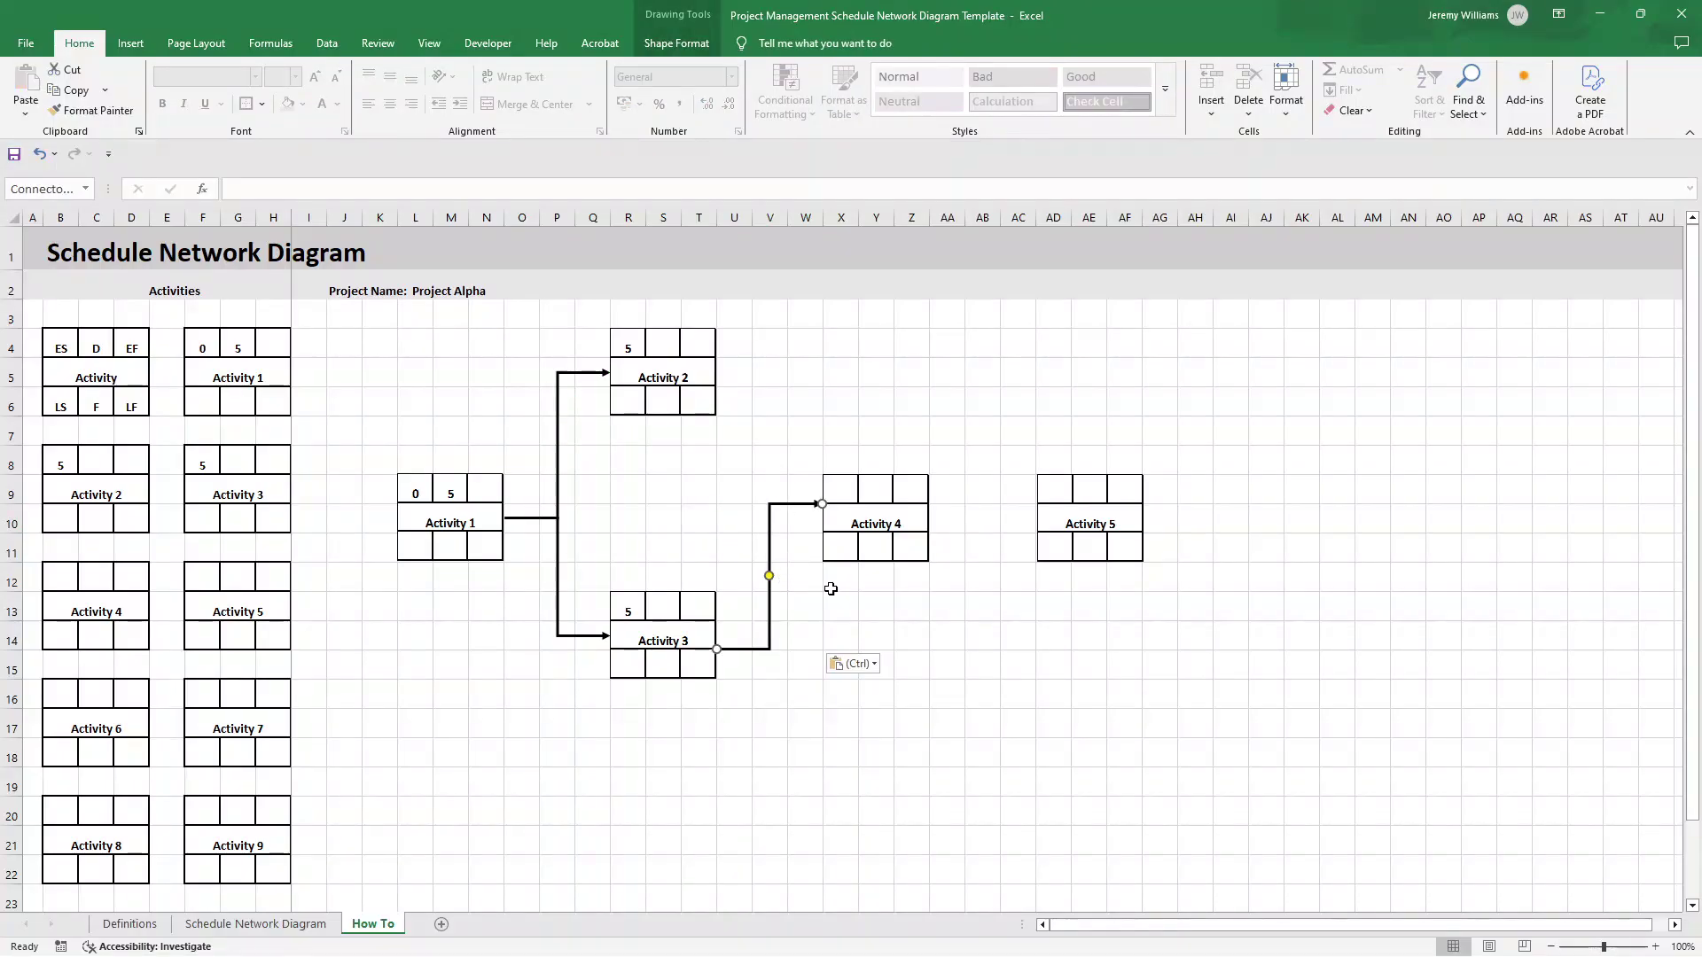
{"action": "left_click", "coordinate": [873, 638]}
{"action": "left_click_drag", "start_coordinate": [823, 503], "coordinate": [824, 518]}
{"action": "left_click", "coordinate": [802, 603]}
{"action": "left_click", "coordinate": [717, 595]}
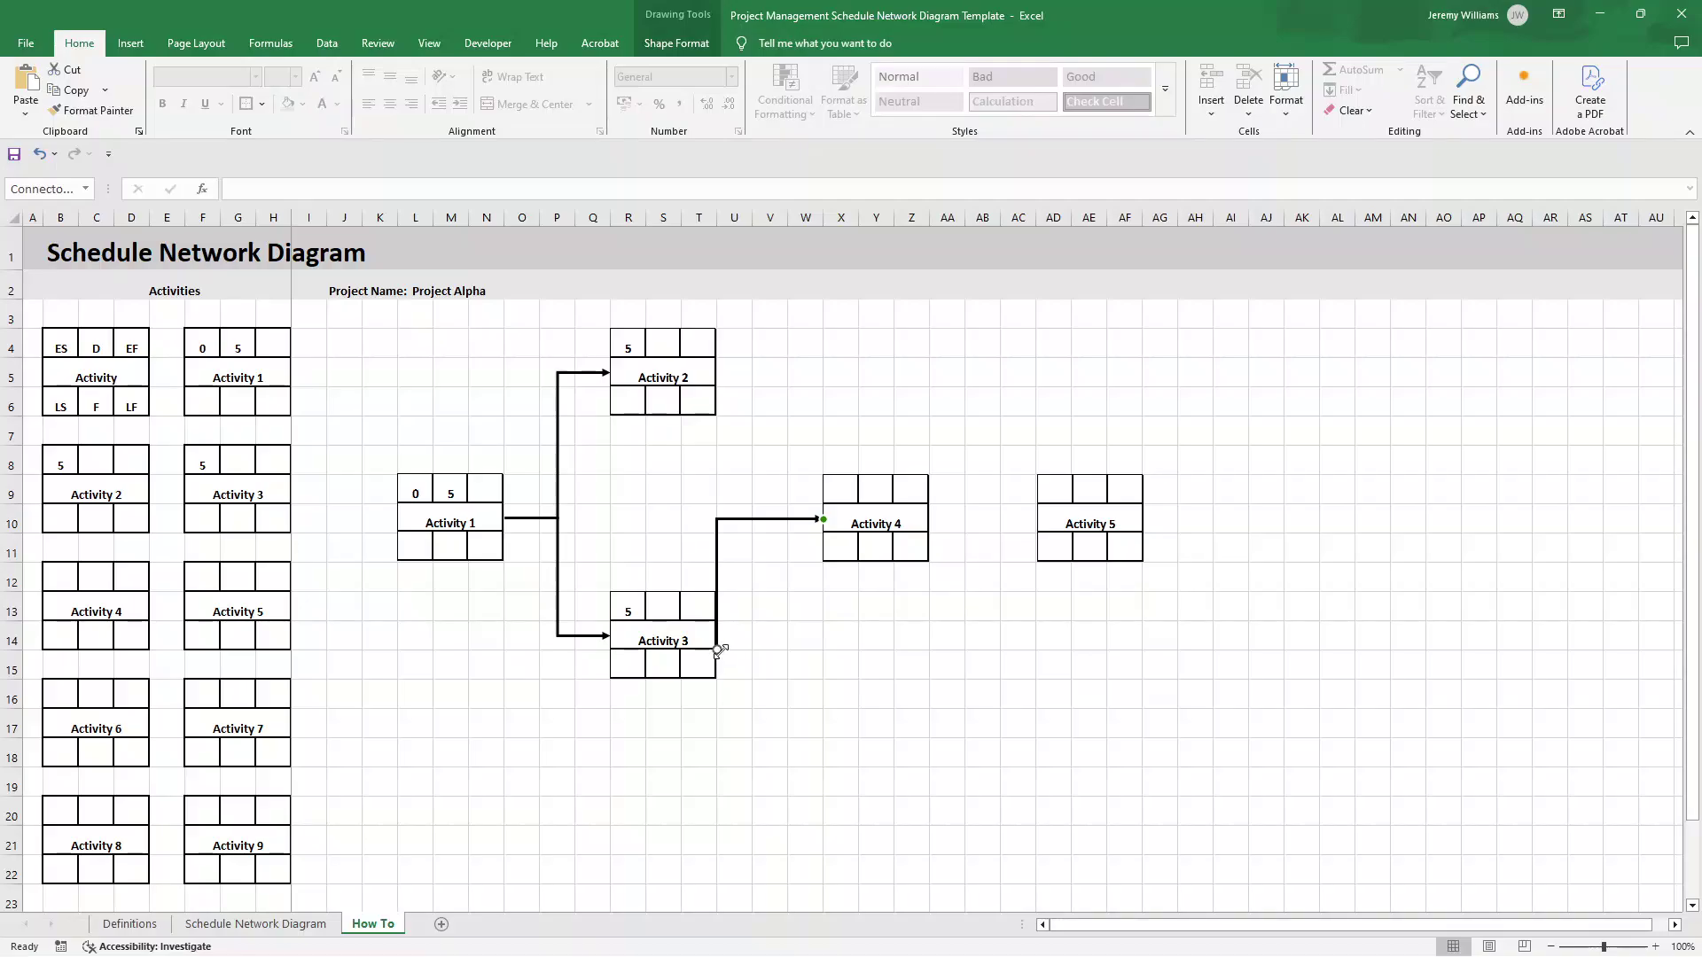
{"action": "mouse_move", "coordinate": [719, 651]}
{"action": "left_mouse_down"}
{"action": "mouse_move", "coordinate": [755, 634]}
{"action": "mouse_move", "coordinate": [720, 635]}
{"action": "left_mouse_up"}
{"action": "left_click", "coordinate": [864, 624]}
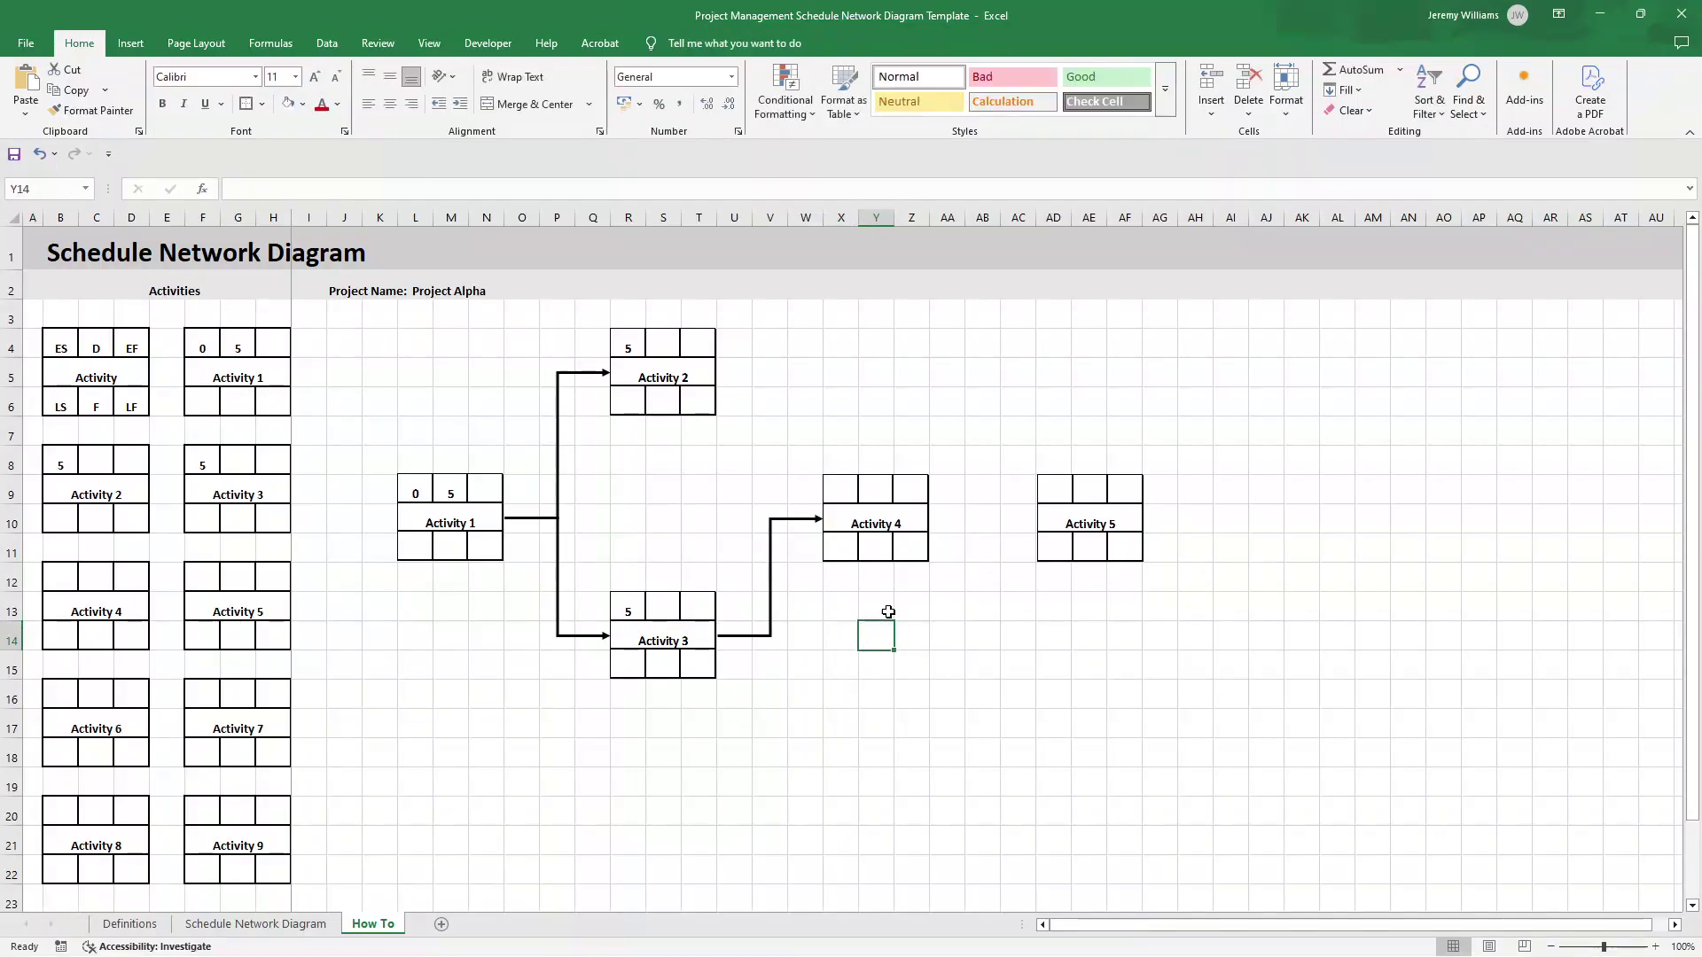
- Paste a third copy linking Activity 2's right side to the top of Activity 4
{"action": "left_click", "coordinate": [885, 406]}
{"action": "key", "text": "ctrl+v"}
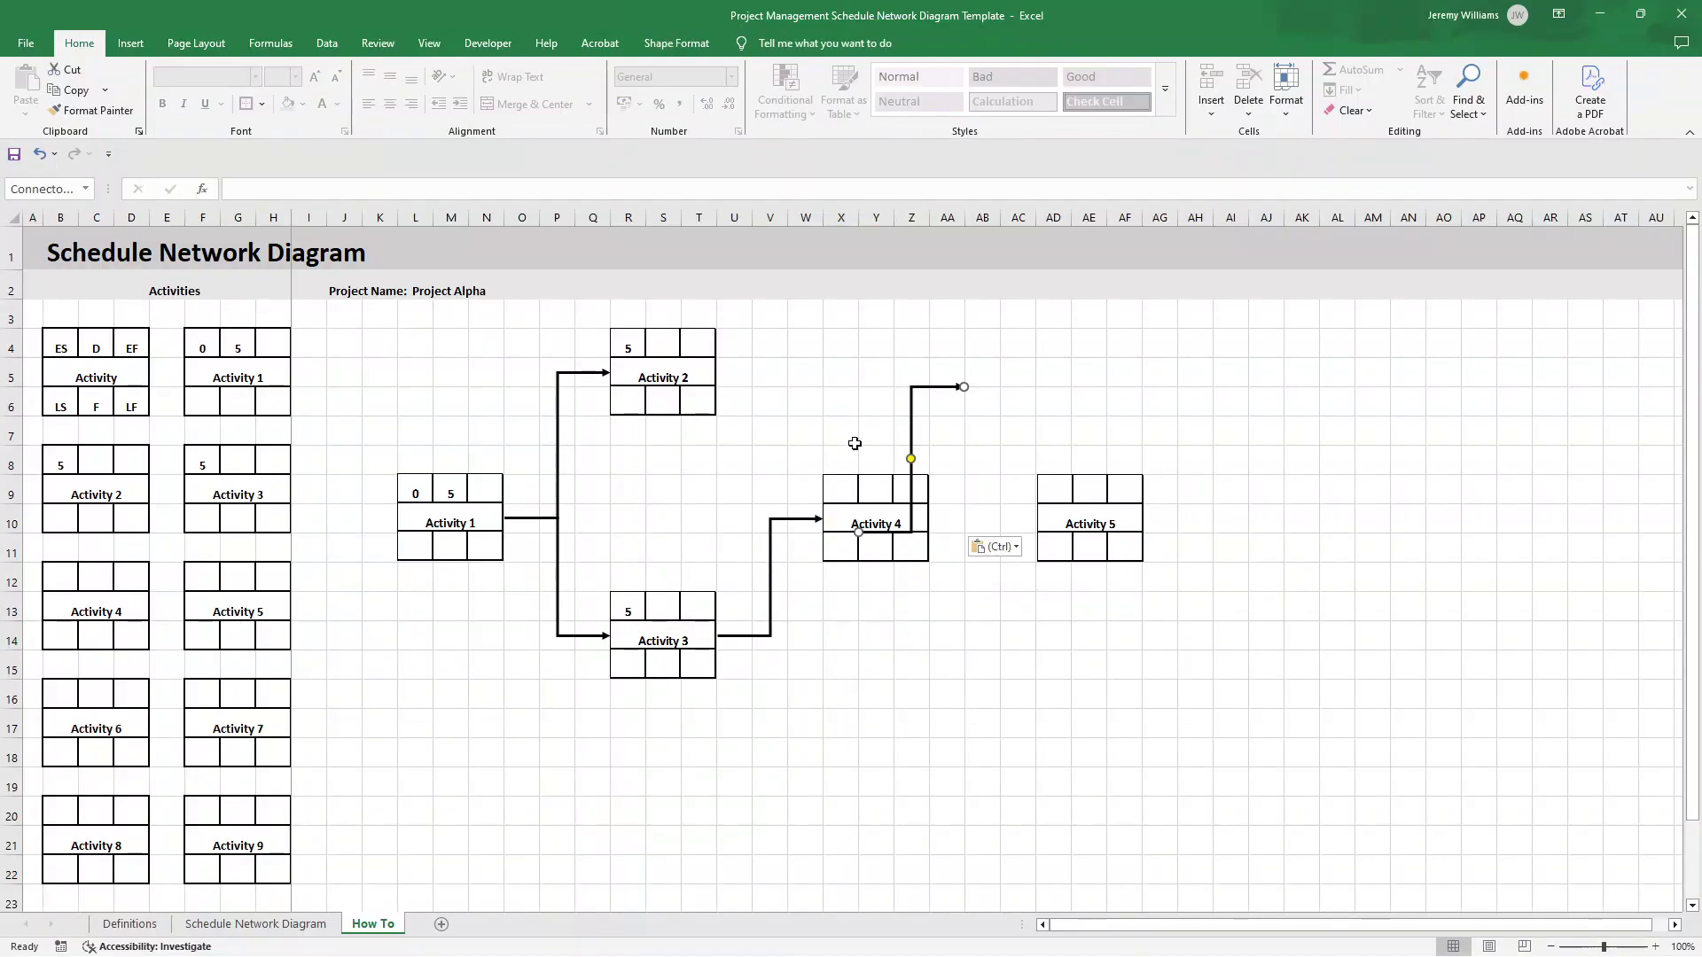
{"action": "left_click_drag", "start_coordinate": [891, 391], "coordinate": [815, 298]}
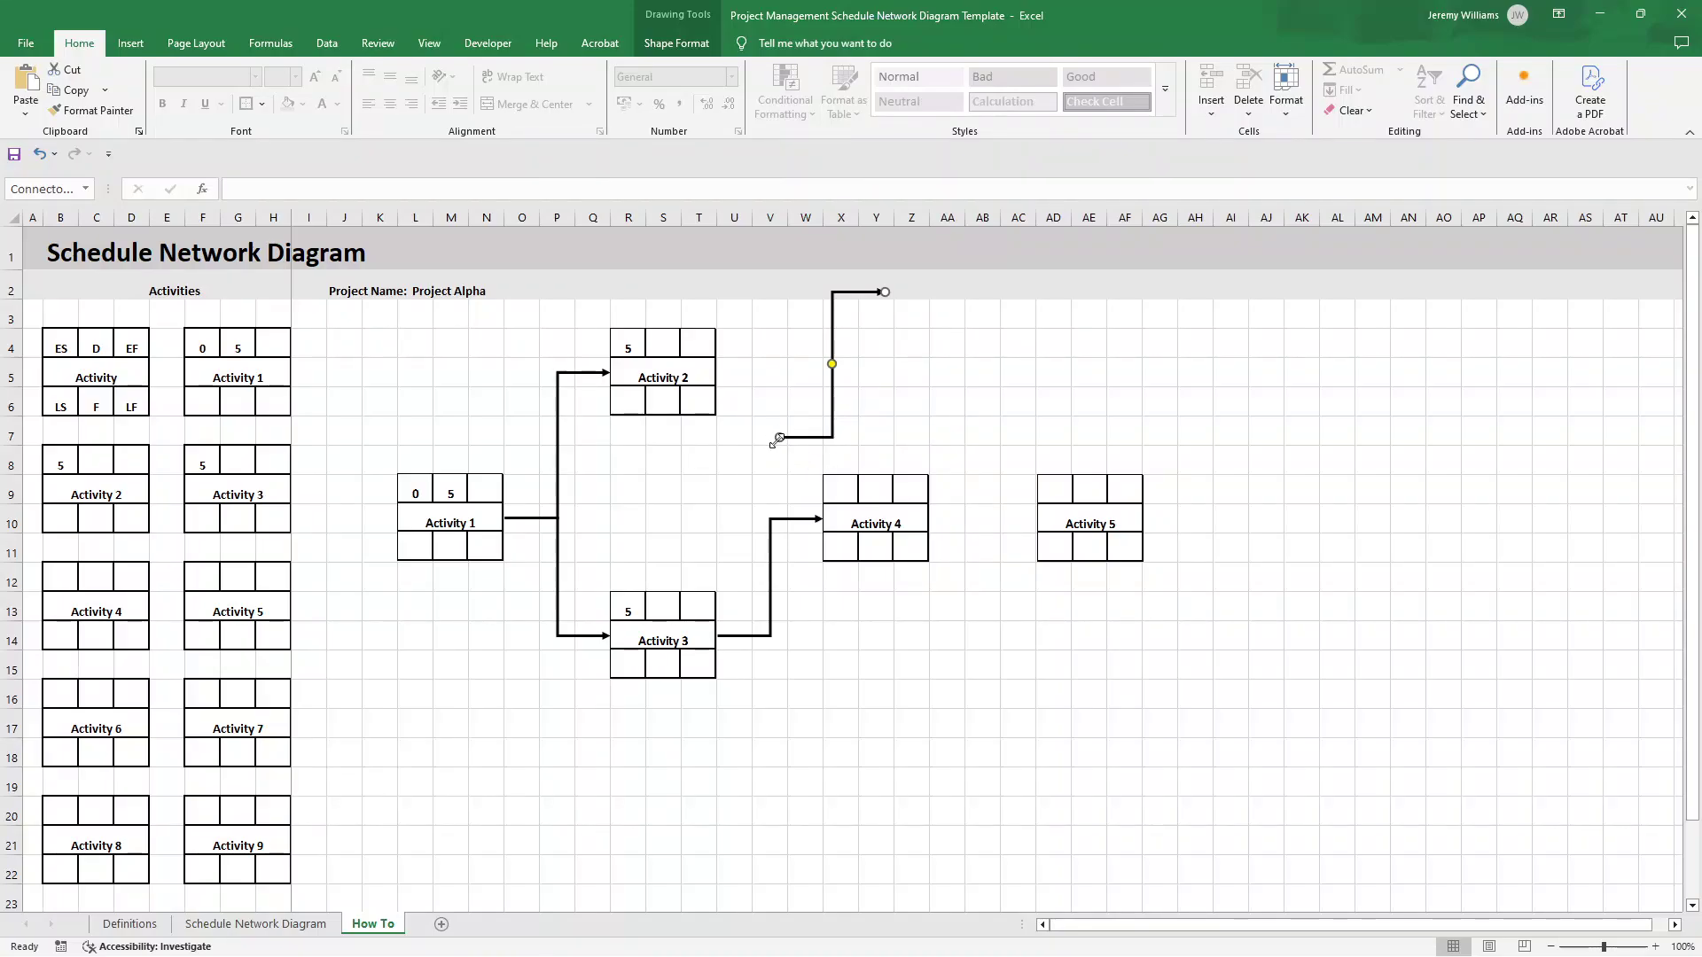
{"action": "left_click_drag", "start_coordinate": [773, 431], "coordinate": [718, 373]}
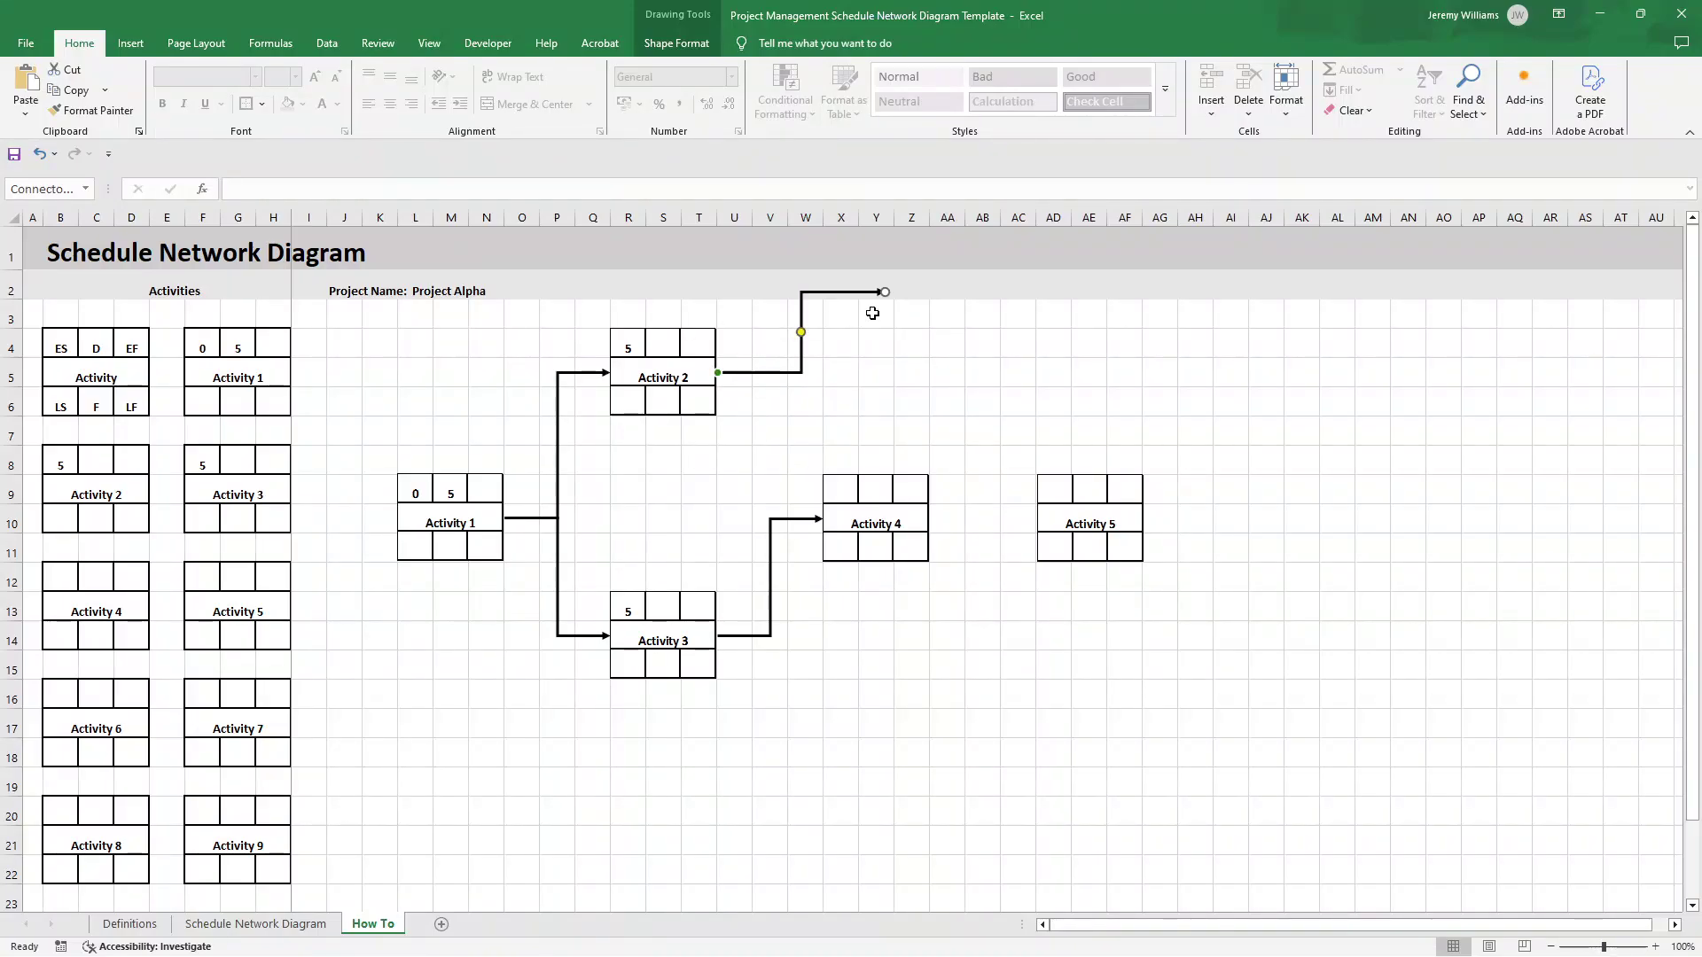
{"action": "left_click_drag", "start_coordinate": [884, 292], "coordinate": [877, 474]}
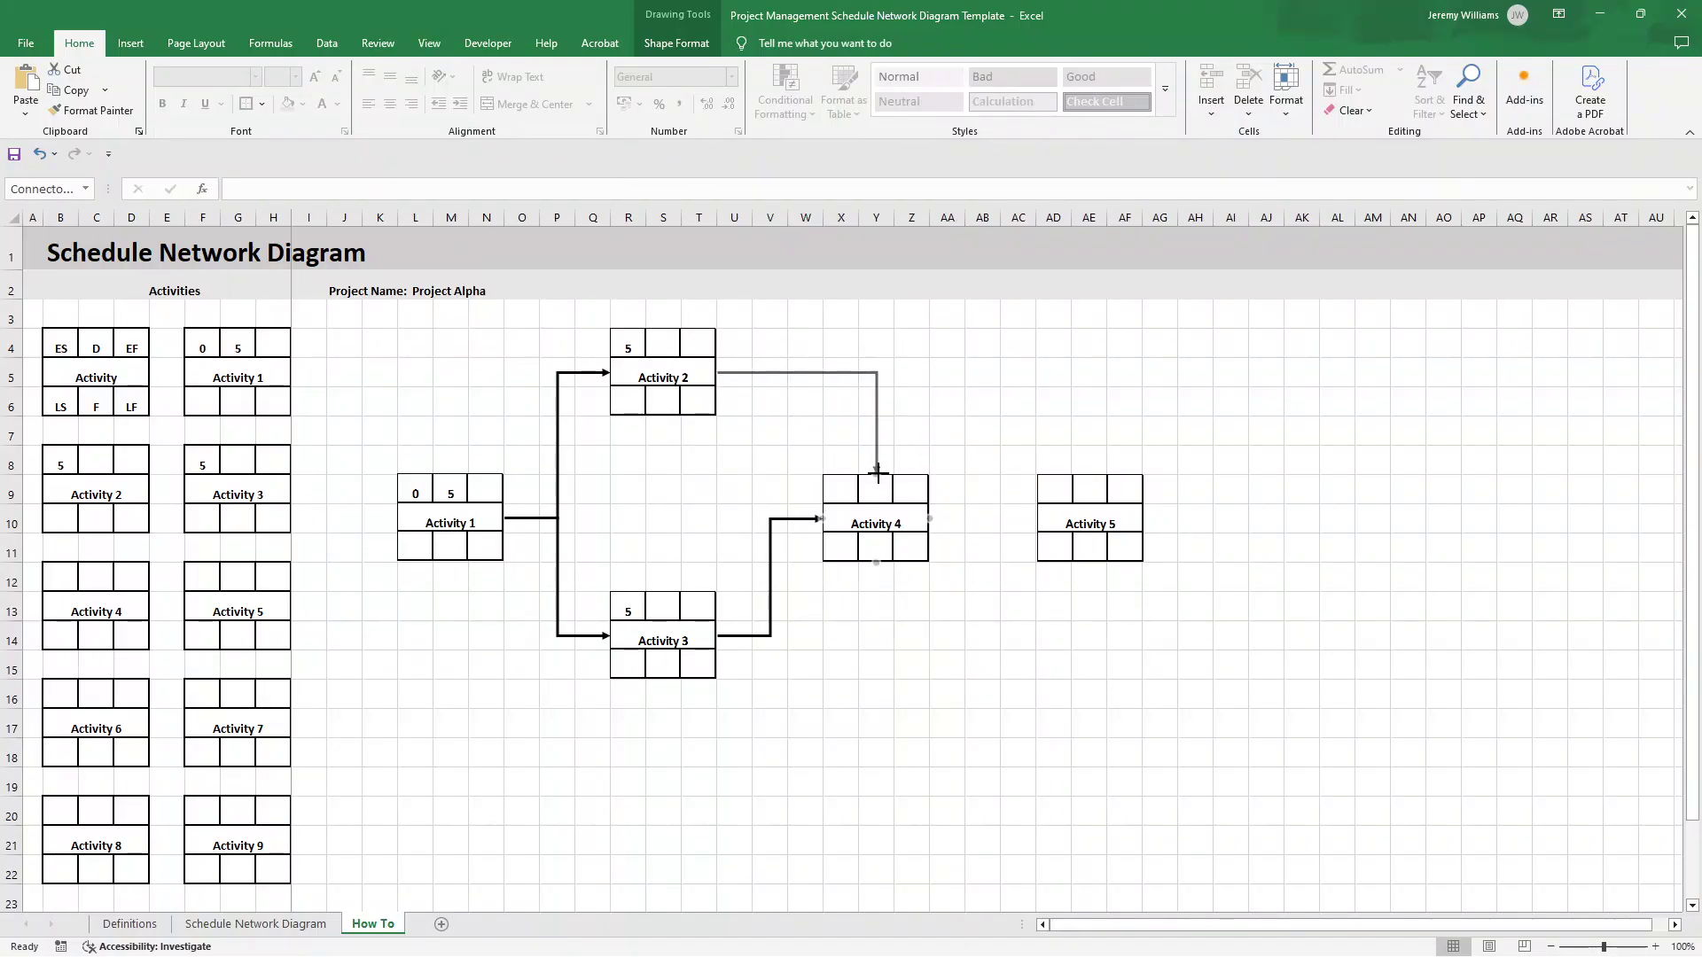
{"action": "left_click", "coordinate": [980, 422]}
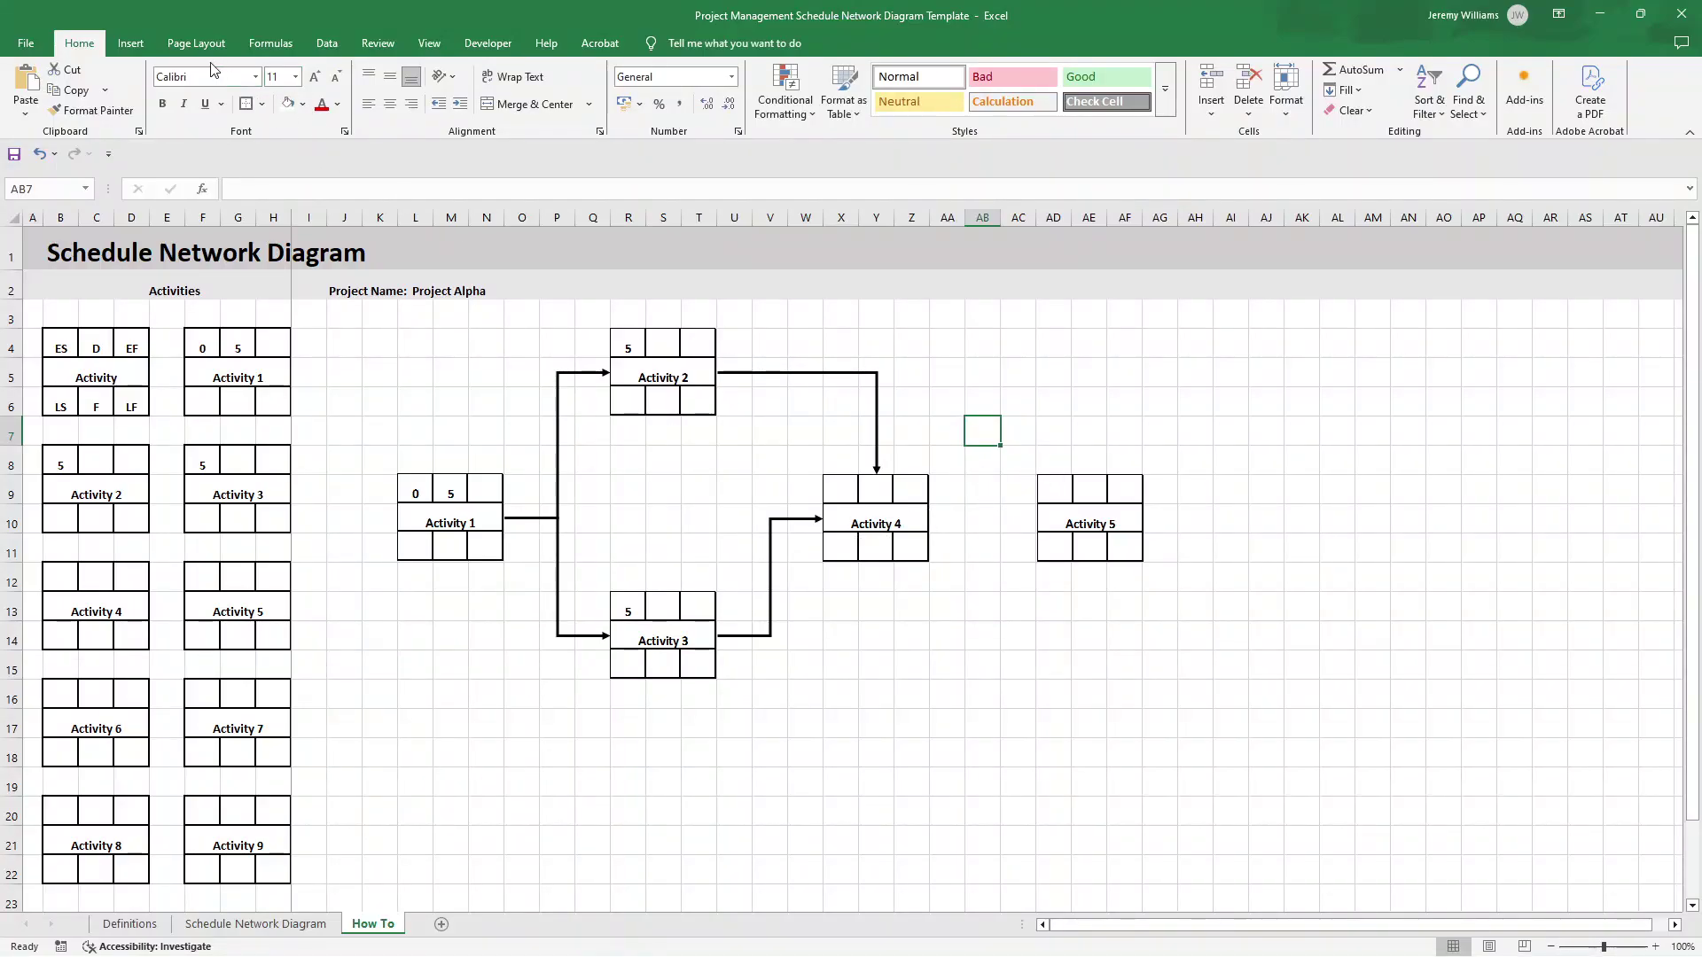
- Draw a straight line arrow from Activity 4 to Activity 5 with a 2¼ pt weight
{"action": "left_click", "coordinate": [131, 42]}
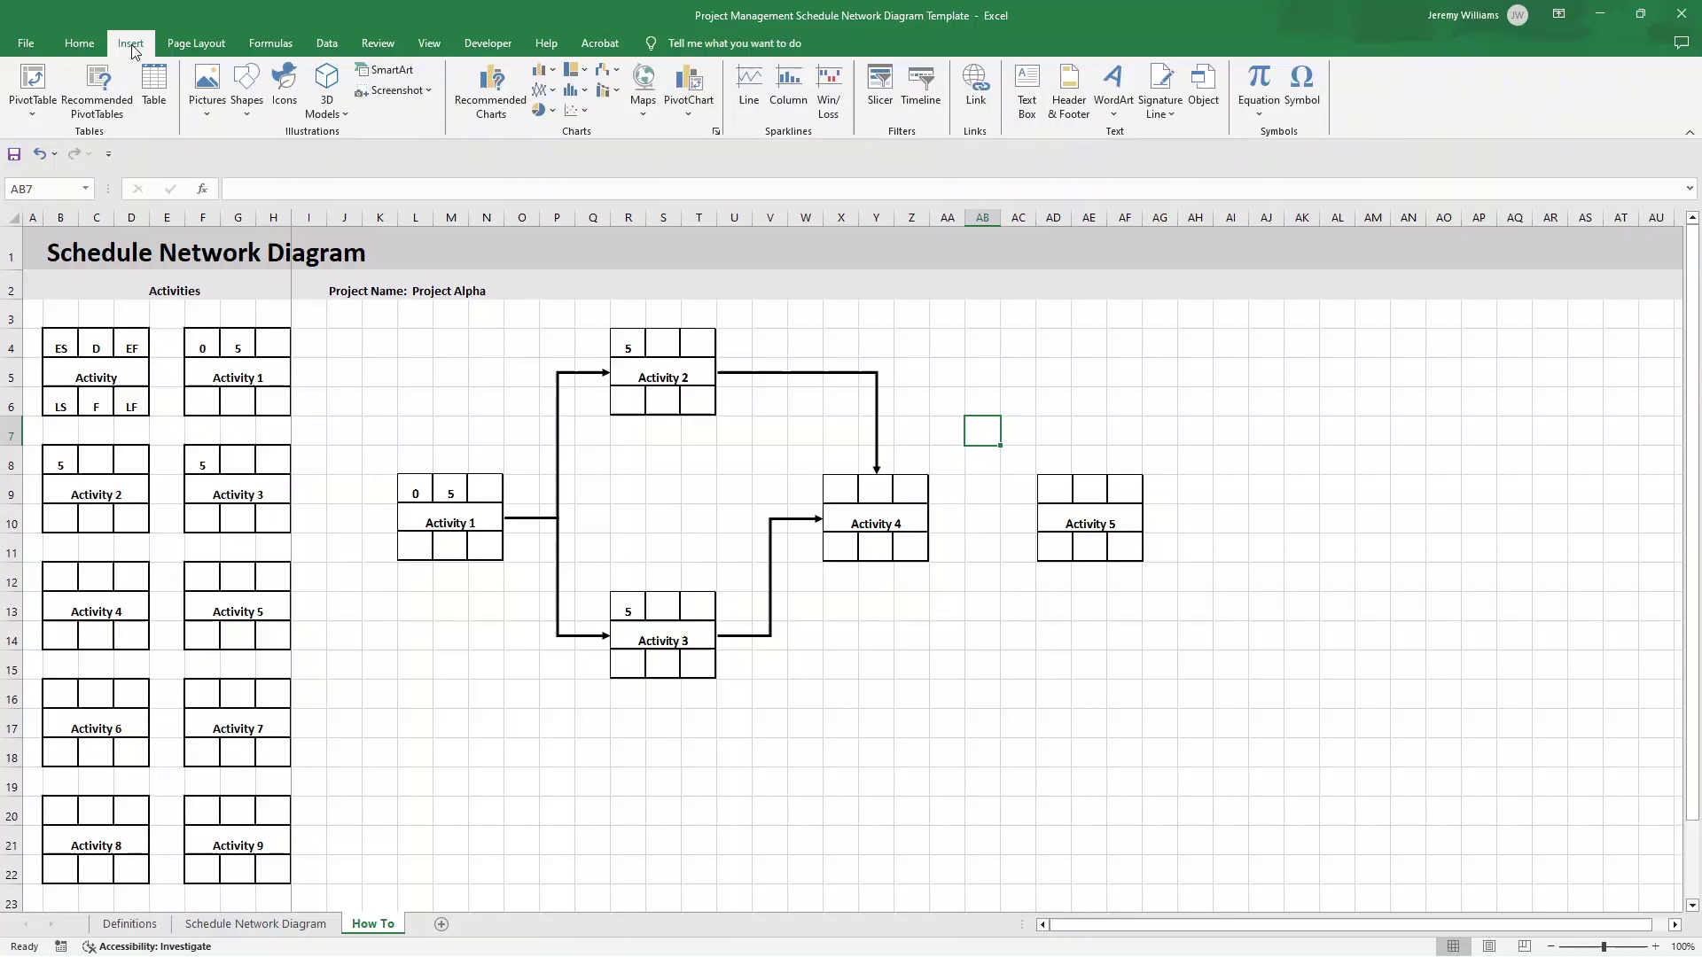
{"action": "left_click", "coordinate": [252, 114]}
{"action": "left_click", "coordinate": [262, 220]}
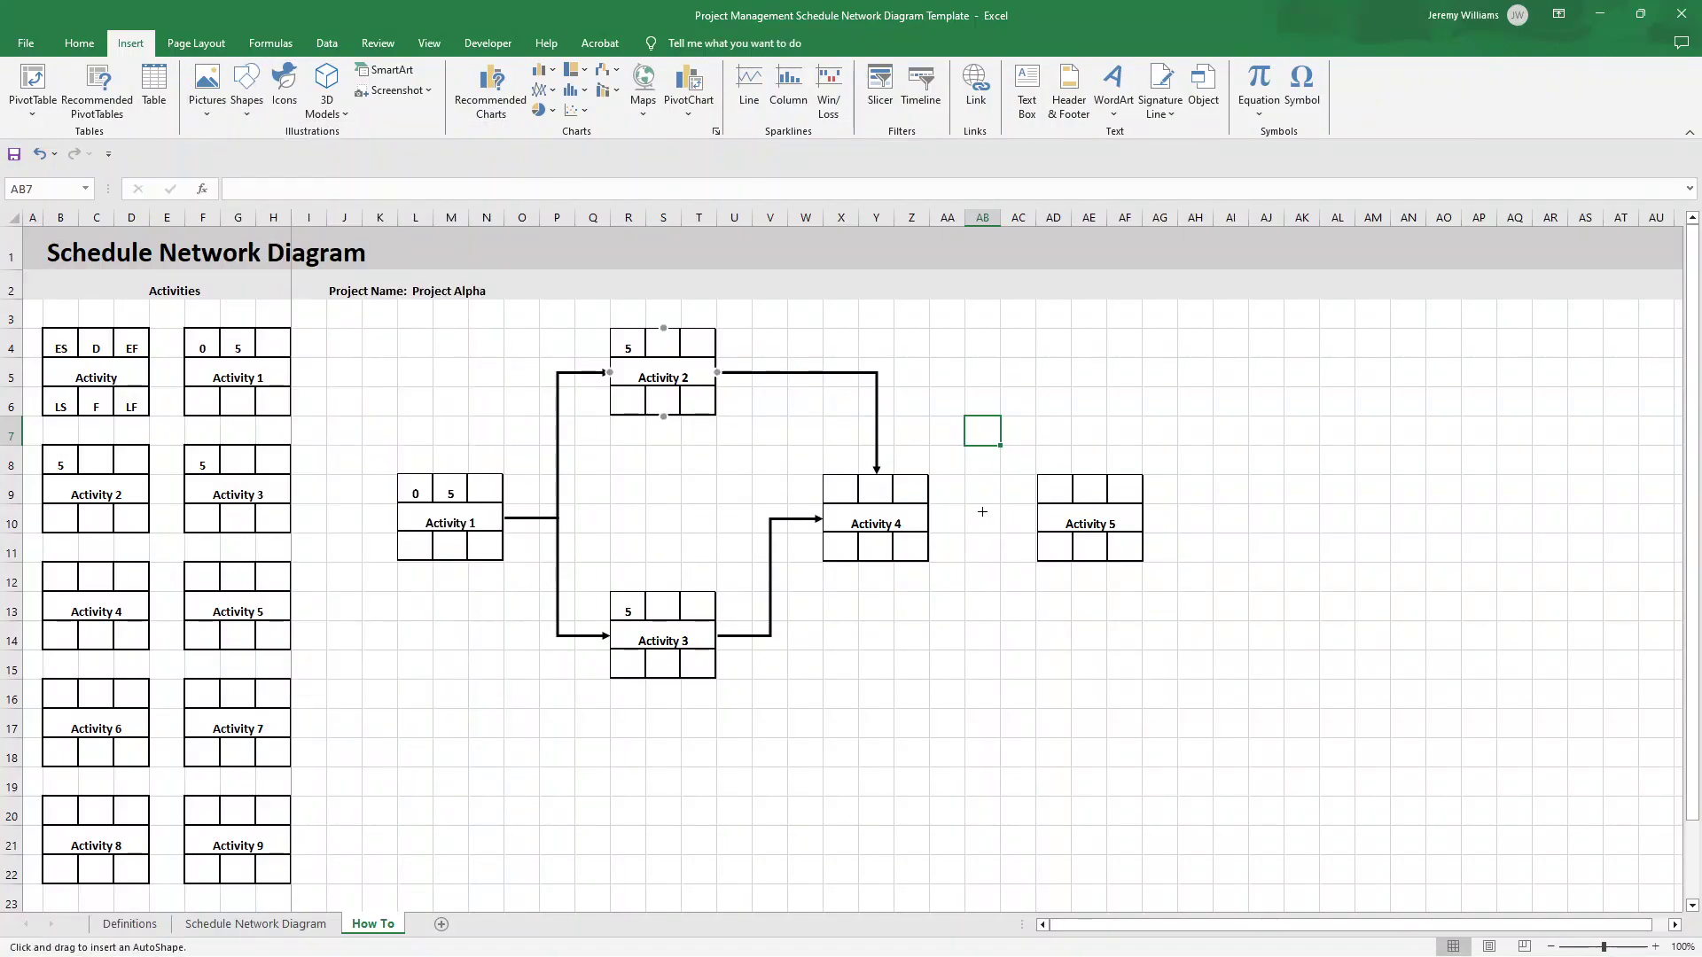
{"action": "left_click_drag", "start_coordinate": [930, 518], "coordinate": [1037, 519]}
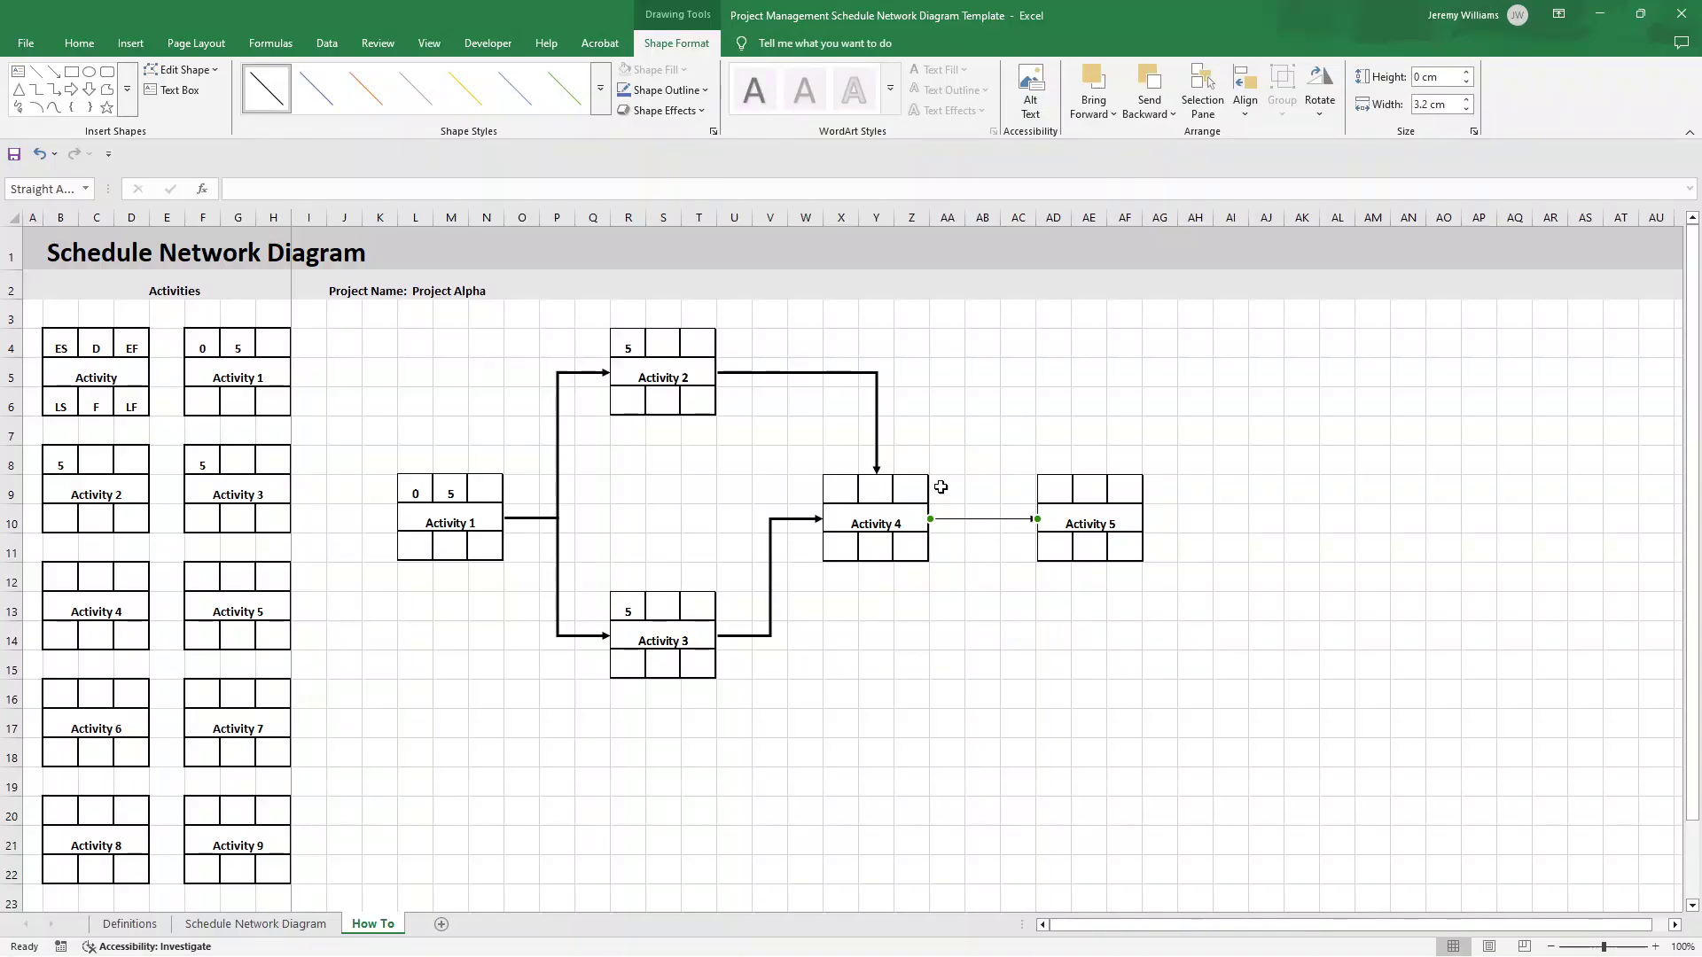
{"action": "left_click", "coordinate": [693, 109]}
{"action": "left_click", "coordinate": [700, 92]}
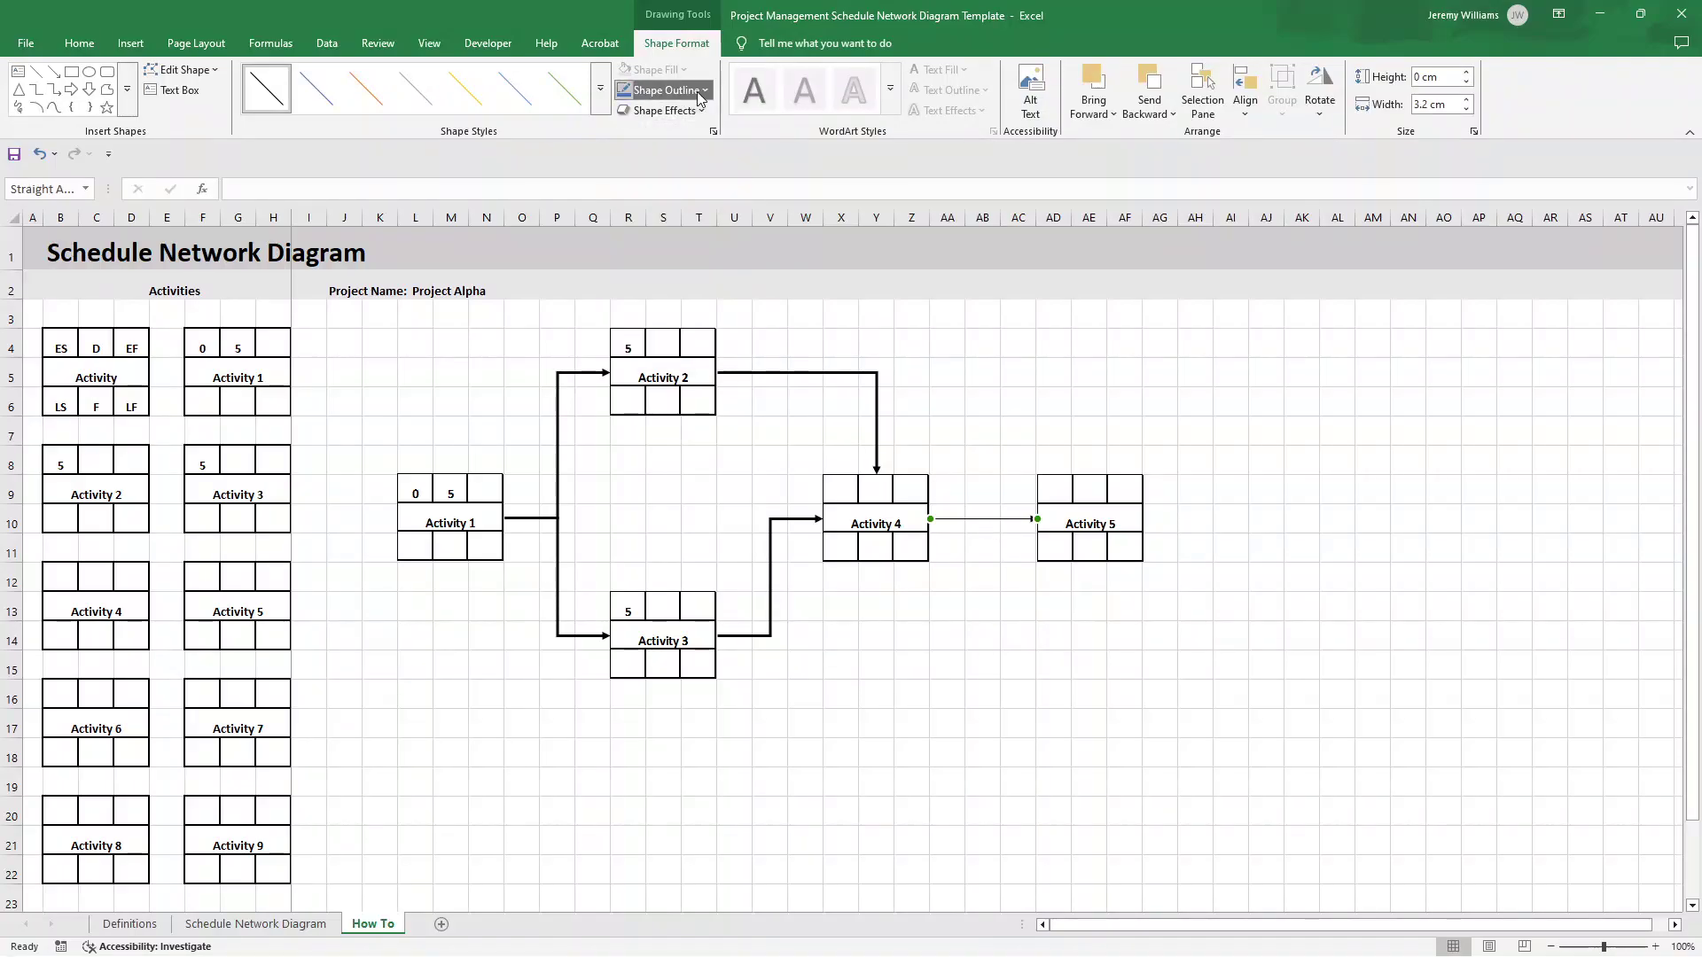
{"action": "mouse_move", "coordinate": [696, 458]}
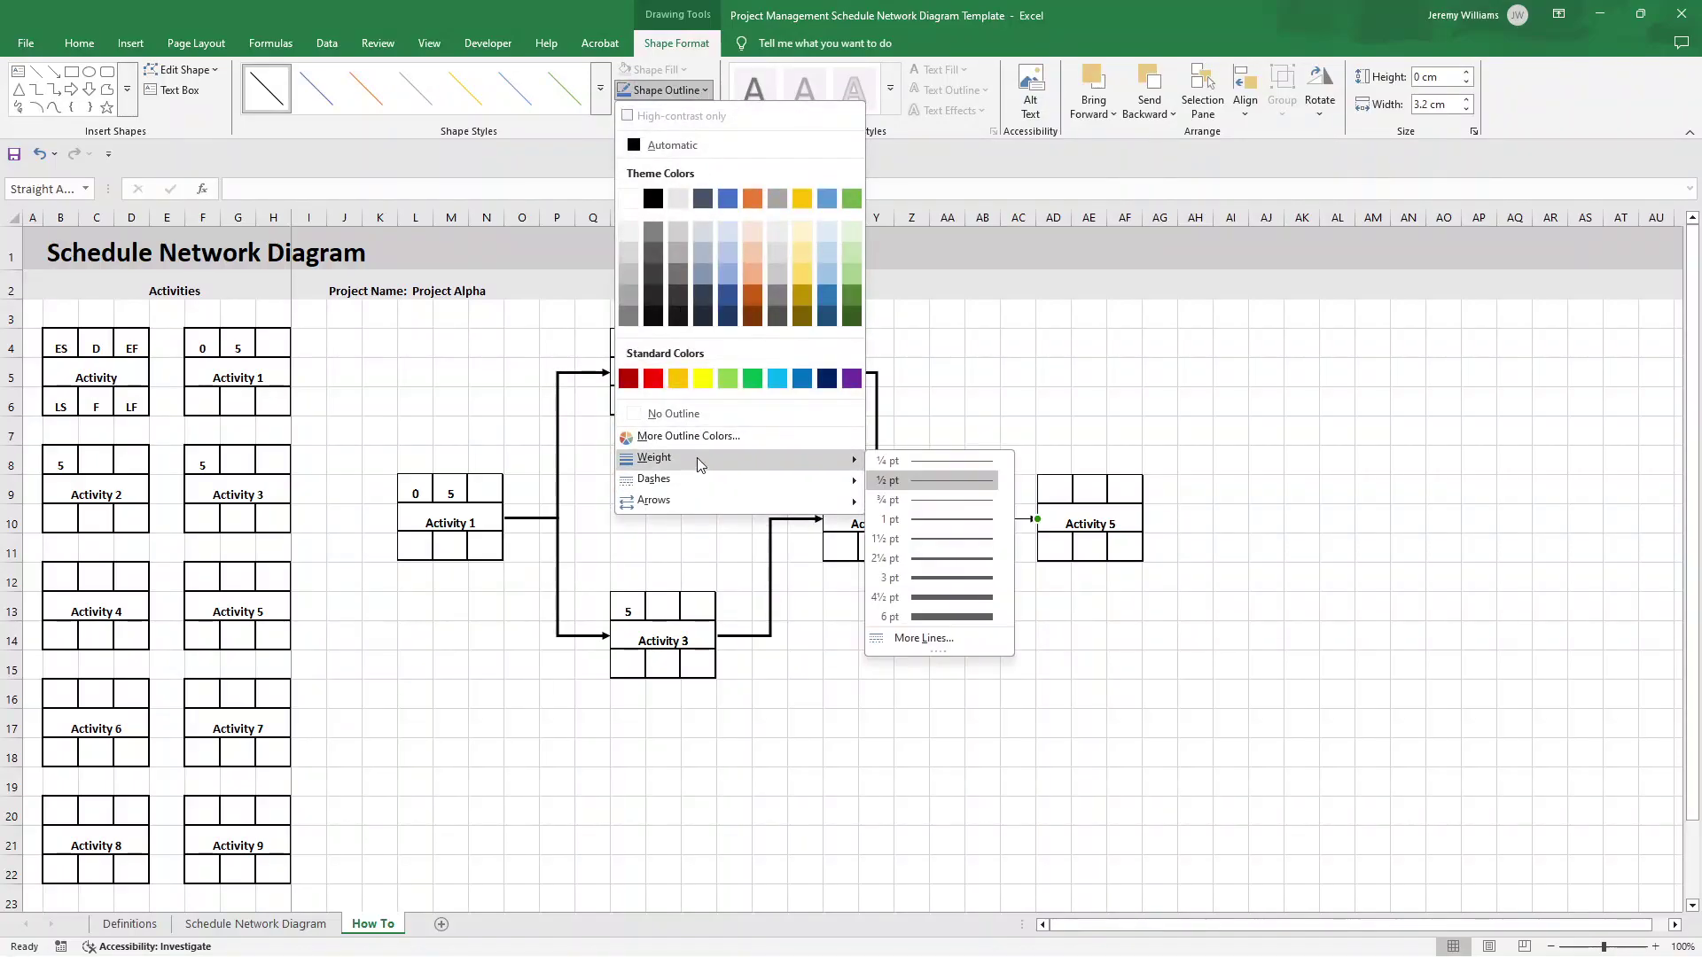
{"action": "left_click", "coordinate": [946, 561]}
{"action": "left_click", "coordinate": [1087, 605]}
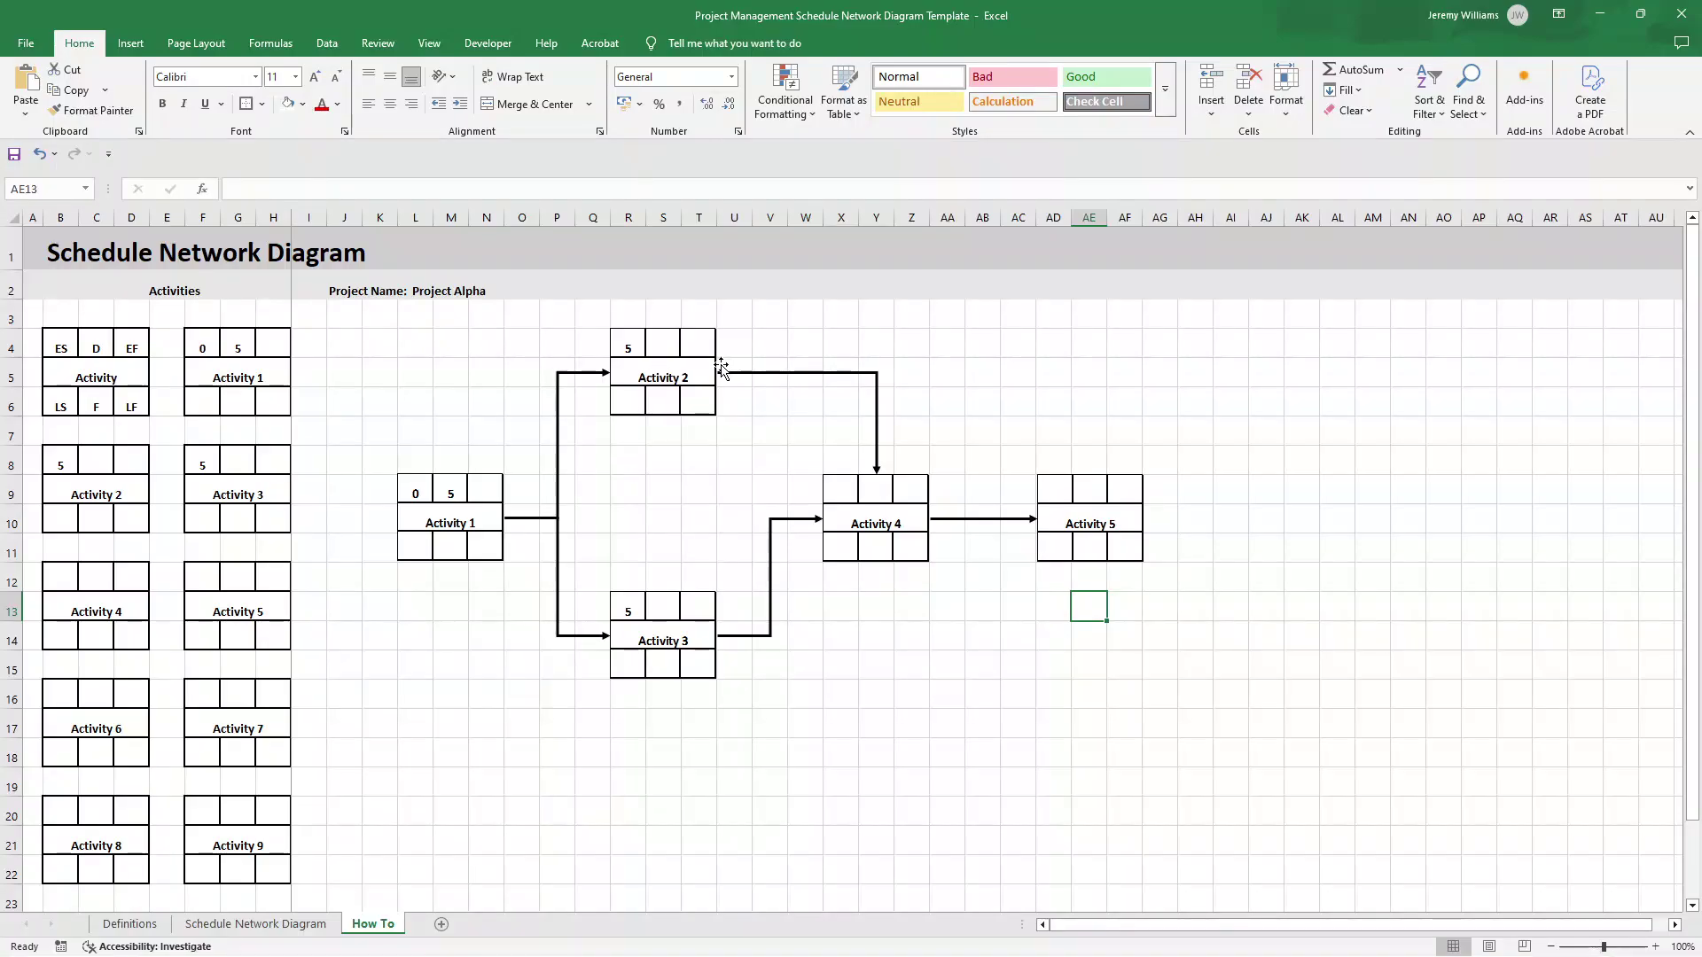
- Nudge the Activity 2 node up slightly and the Activity 3 node lower
{"action": "mouse_move", "coordinate": [699, 340]}
{"action": "left_mouse_down"}
{"action": "mouse_move", "coordinate": [718, 319]}
{"action": "mouse_move", "coordinate": [786, 334]}
{"action": "mouse_move", "coordinate": [668, 372]}
{"action": "mouse_move", "coordinate": [742, 330]}
{"action": "mouse_move", "coordinate": [653, 345]}
{"action": "mouse_move", "coordinate": [574, 327]}
{"action": "mouse_move", "coordinate": [813, 357]}
{"action": "mouse_move", "coordinate": [706, 346]}
{"action": "mouse_move", "coordinate": [709, 325]}
{"action": "left_mouse_up"}
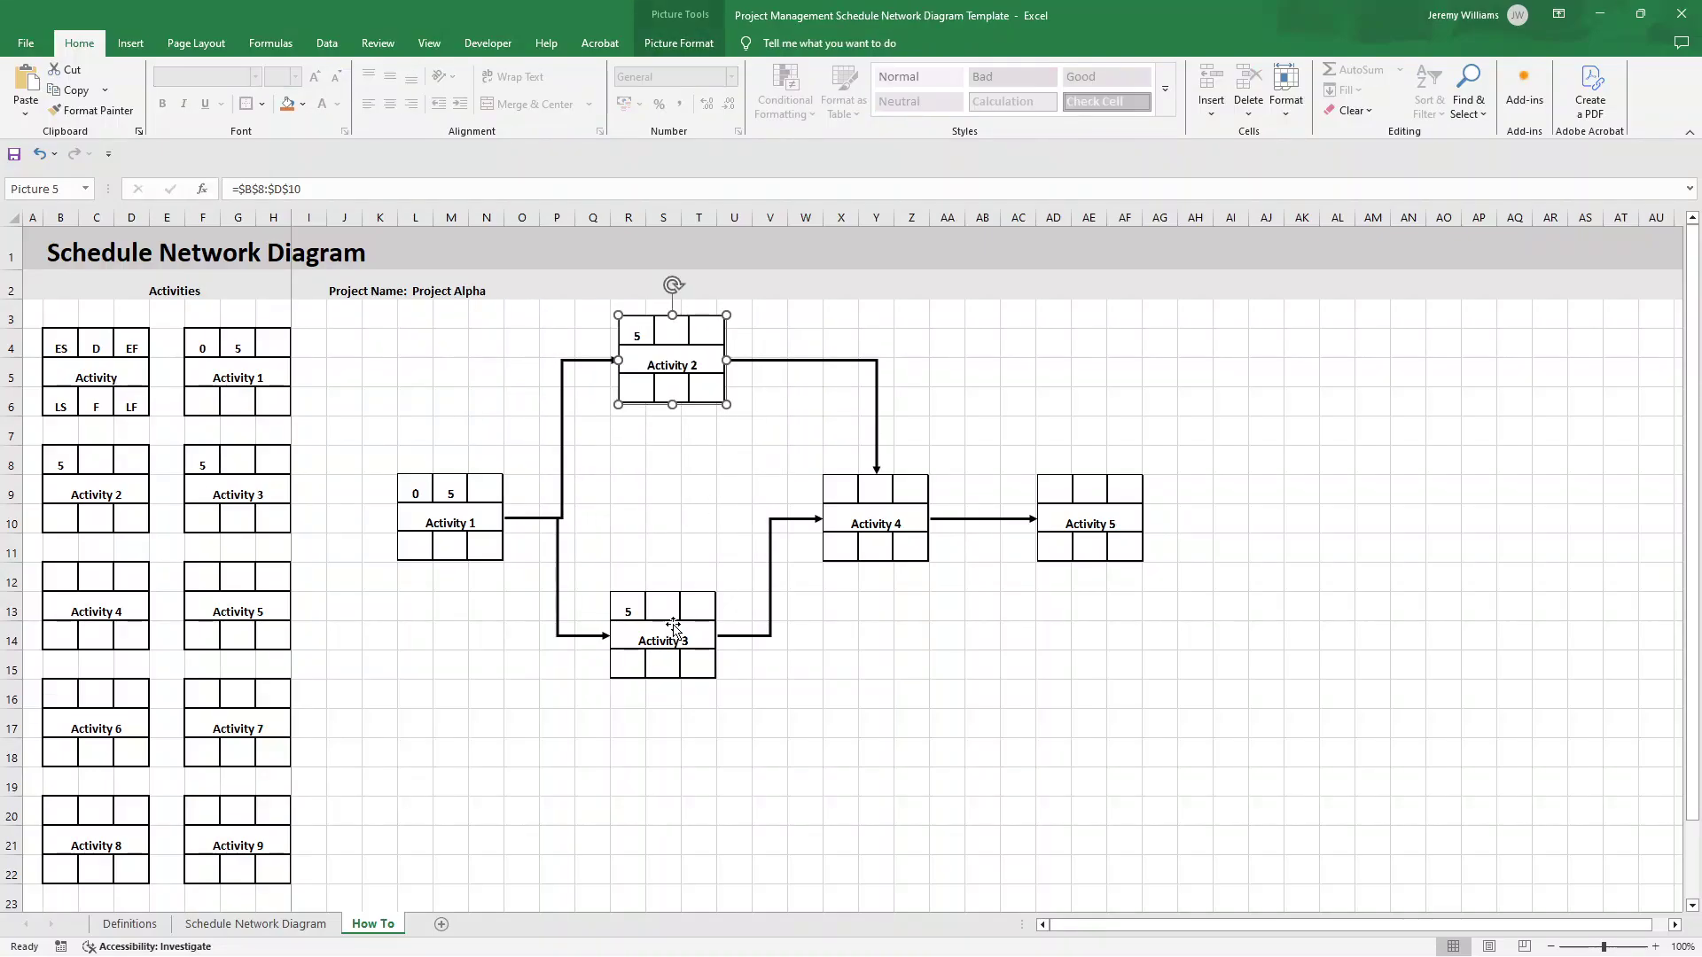
{"action": "left_click_drag", "start_coordinate": [666, 600], "coordinate": [678, 633]}
{"action": "left_click", "coordinate": [1067, 642]}
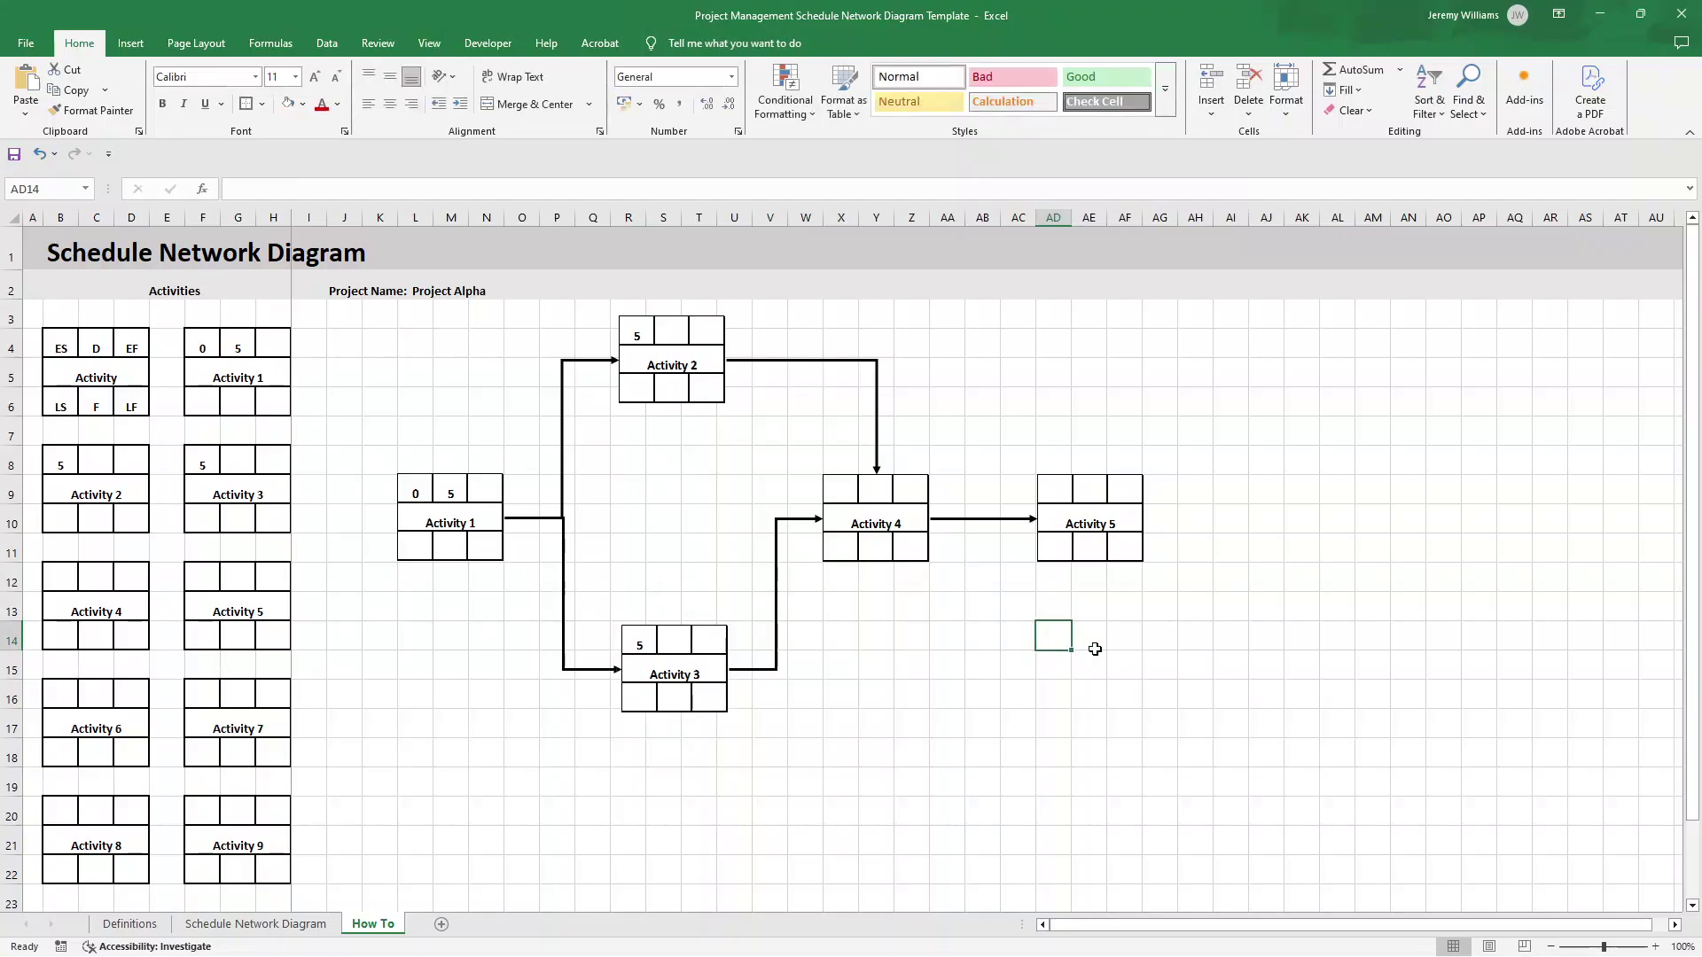
- Select all five activity pictures and move the whole diagram slightly lower and left
{"action": "left_click", "coordinate": [1082, 488]}
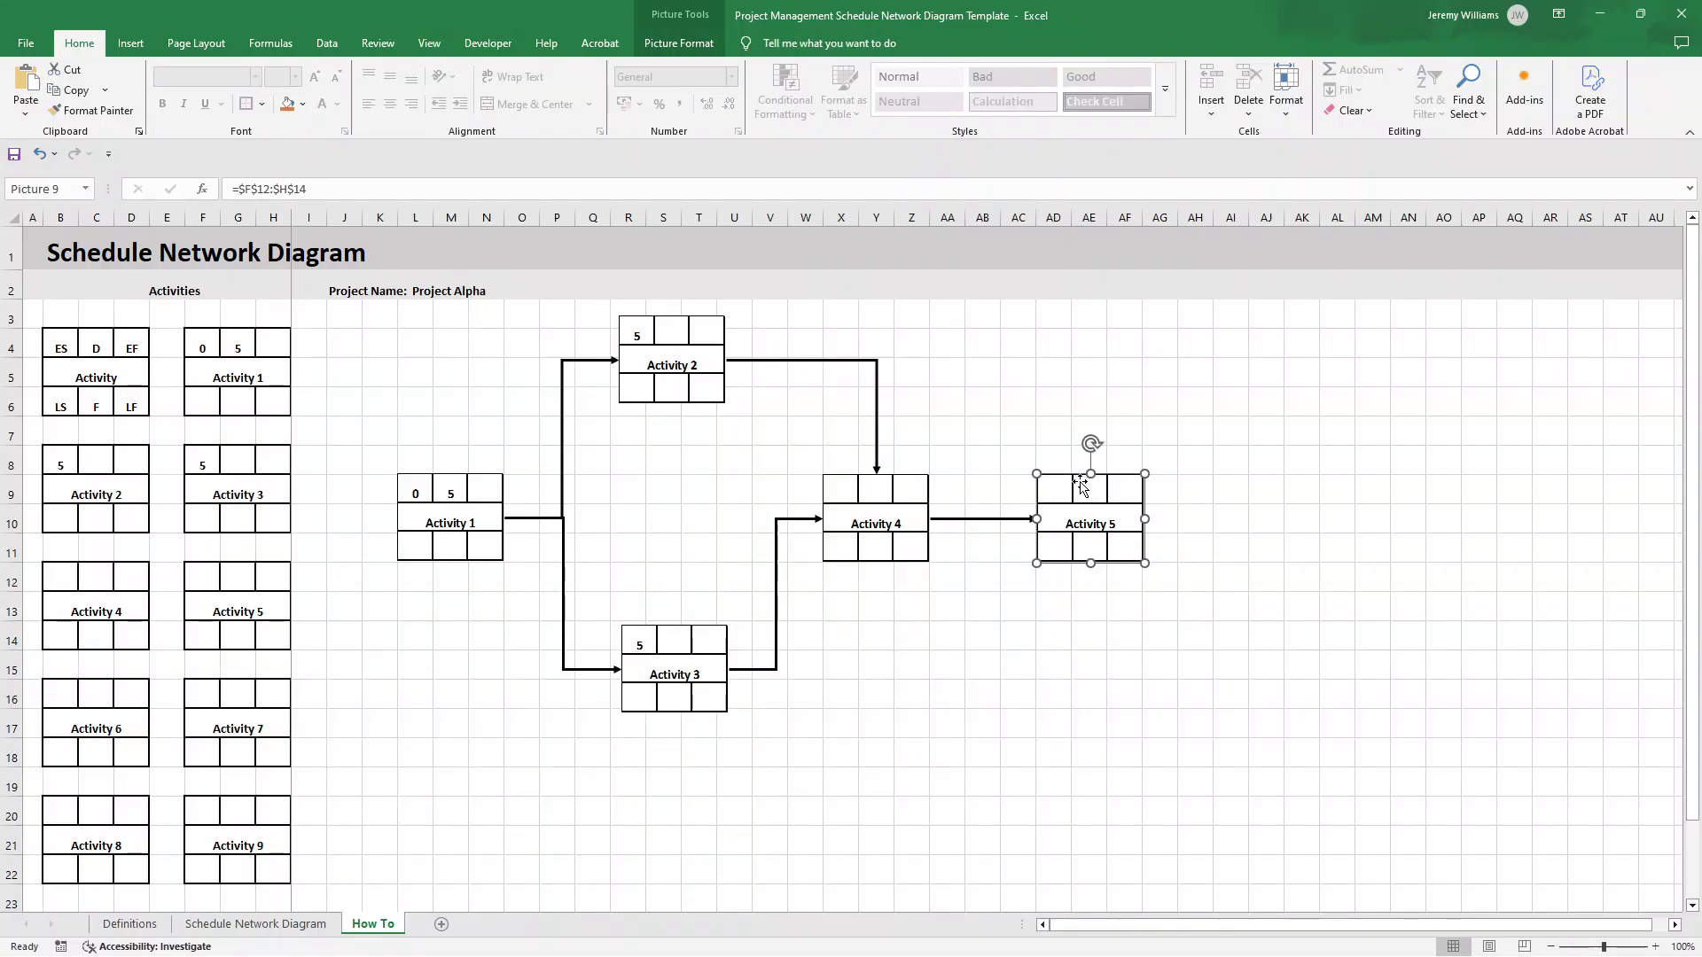
{"action": "left_click", "coordinate": [904, 491], "text": "ctrl"}
{"action": "left_click", "coordinate": [689, 337], "text": "ctrl"}
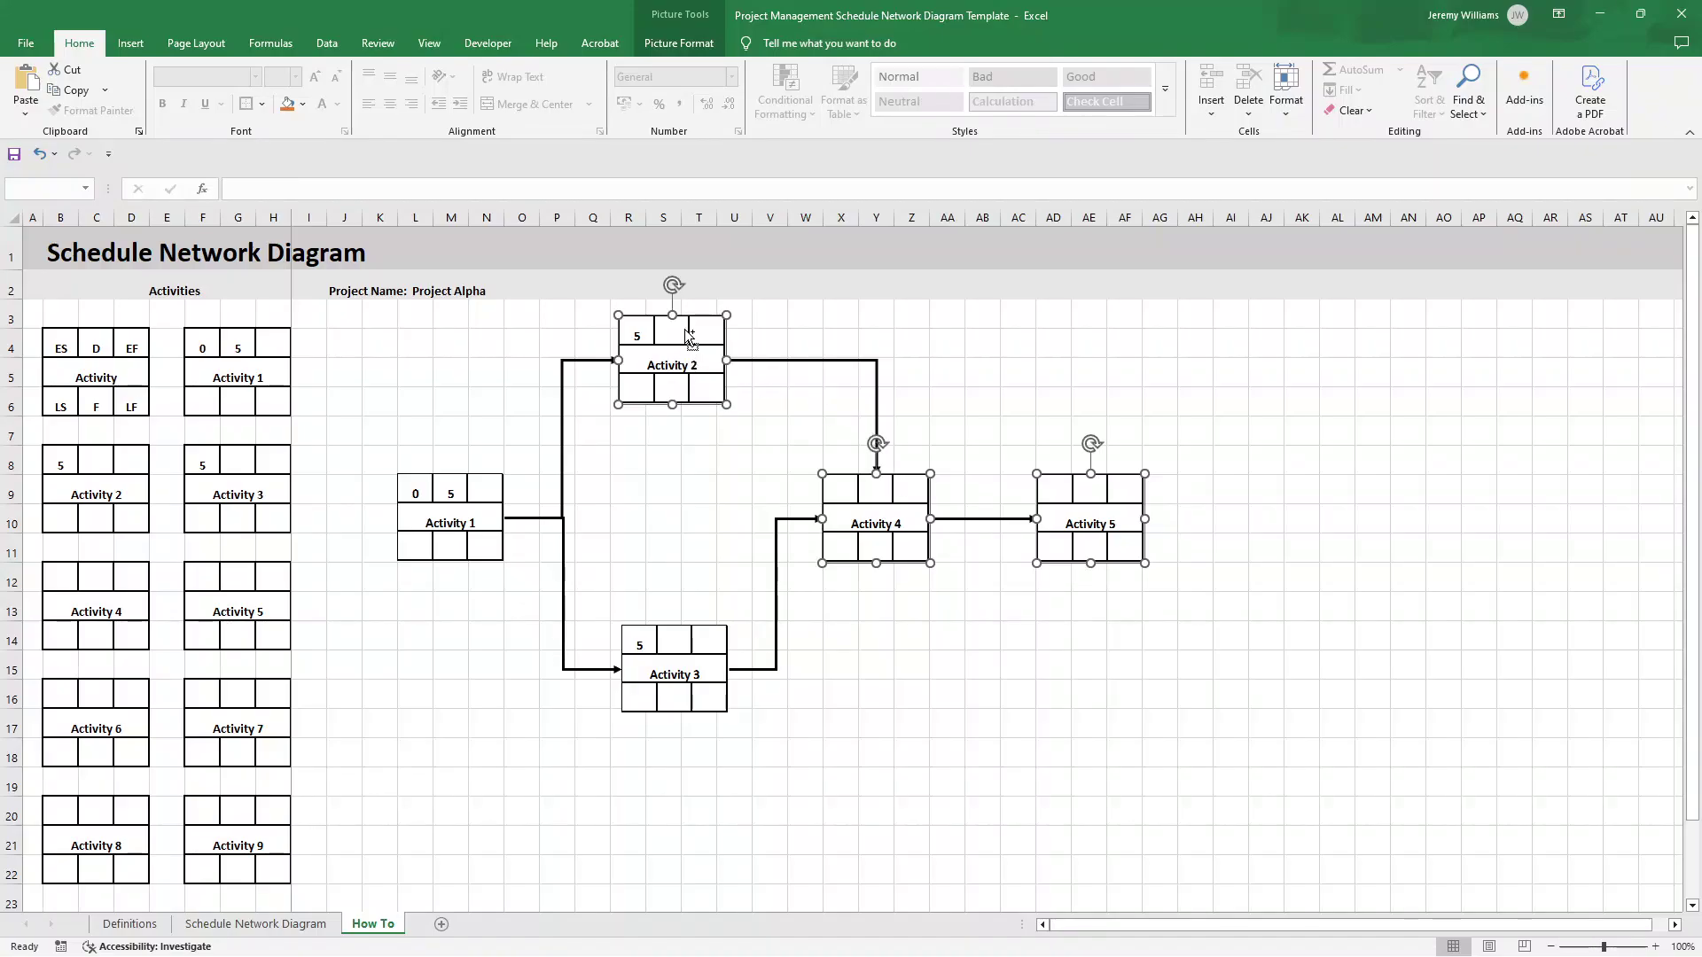
{"action": "left_click", "coordinate": [447, 492], "text": "ctrl"}
{"action": "left_click", "coordinate": [678, 658], "text": "ctrl"}
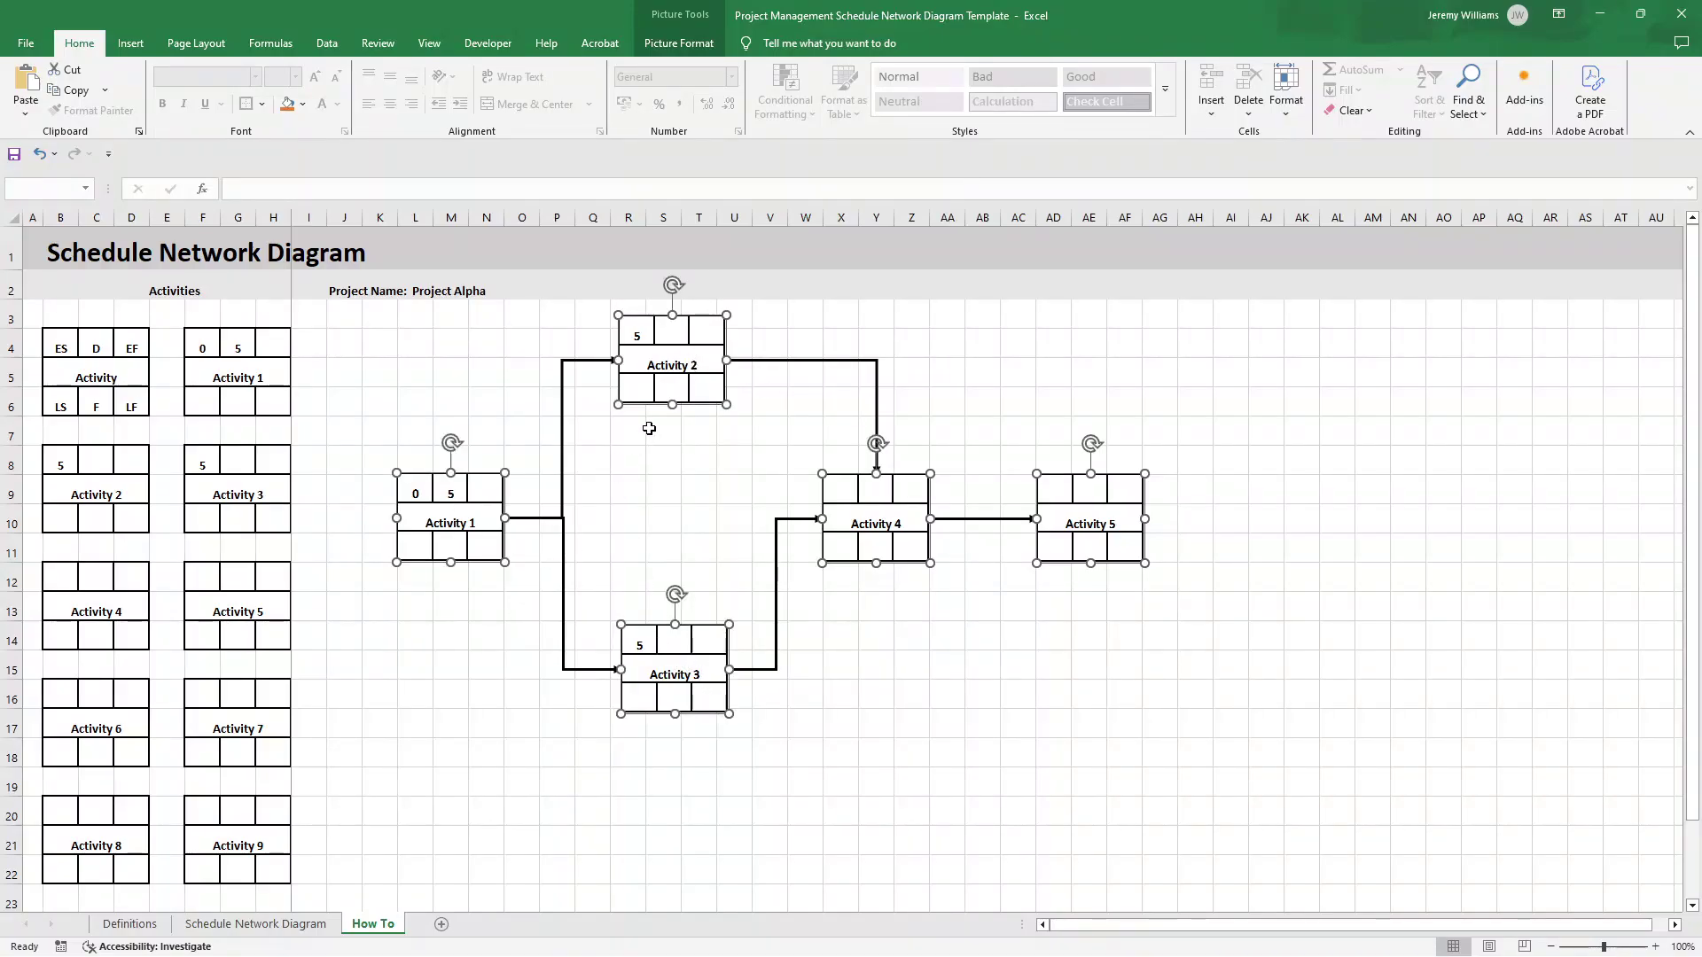
{"action": "left_click_drag", "start_coordinate": [663, 347], "coordinate": [605, 391]}
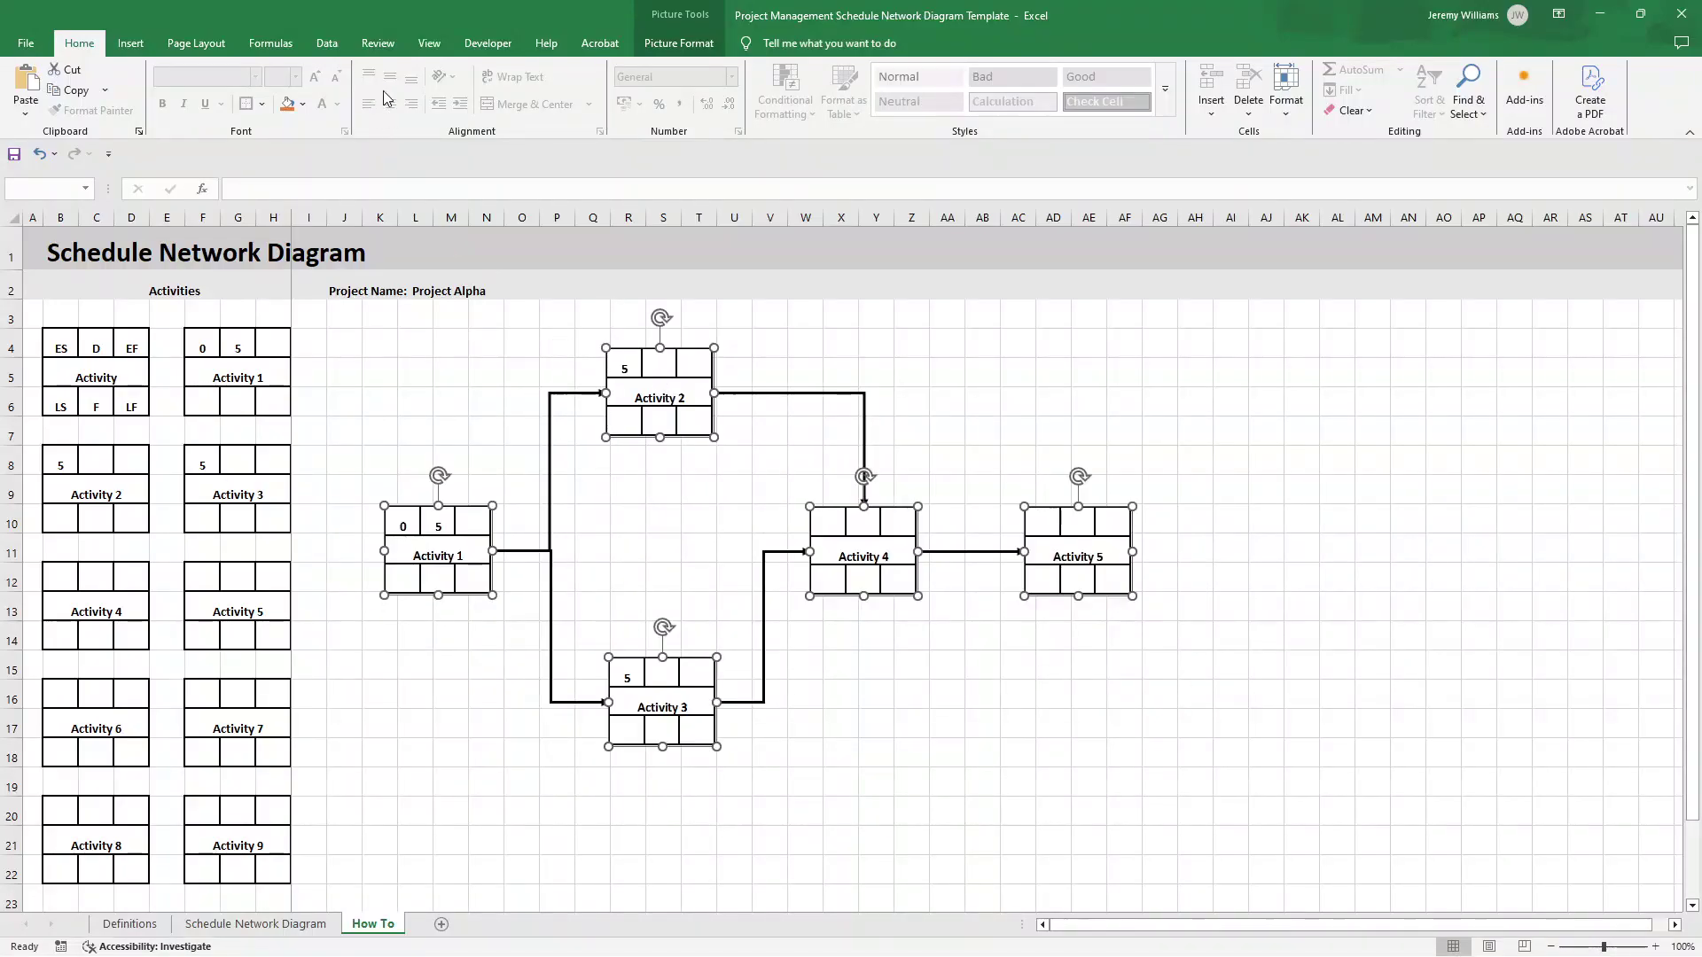
- Turn off worksheet gridlines from the View tab's Show group
{"action": "left_click", "coordinate": [429, 43]}
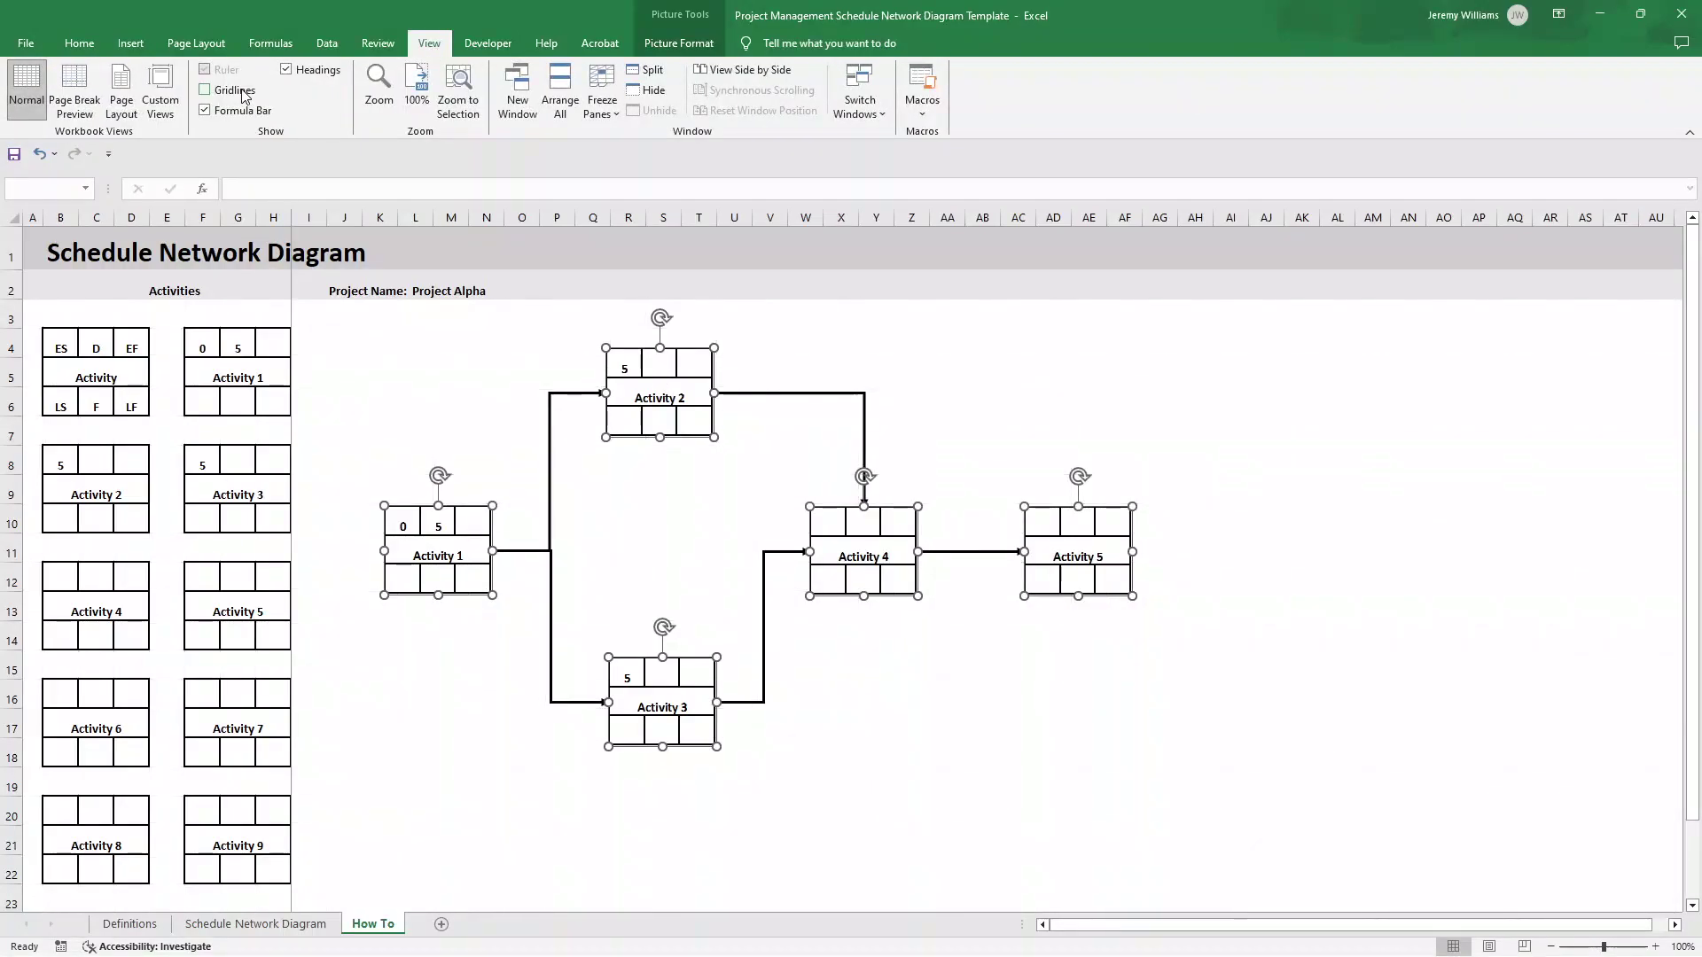